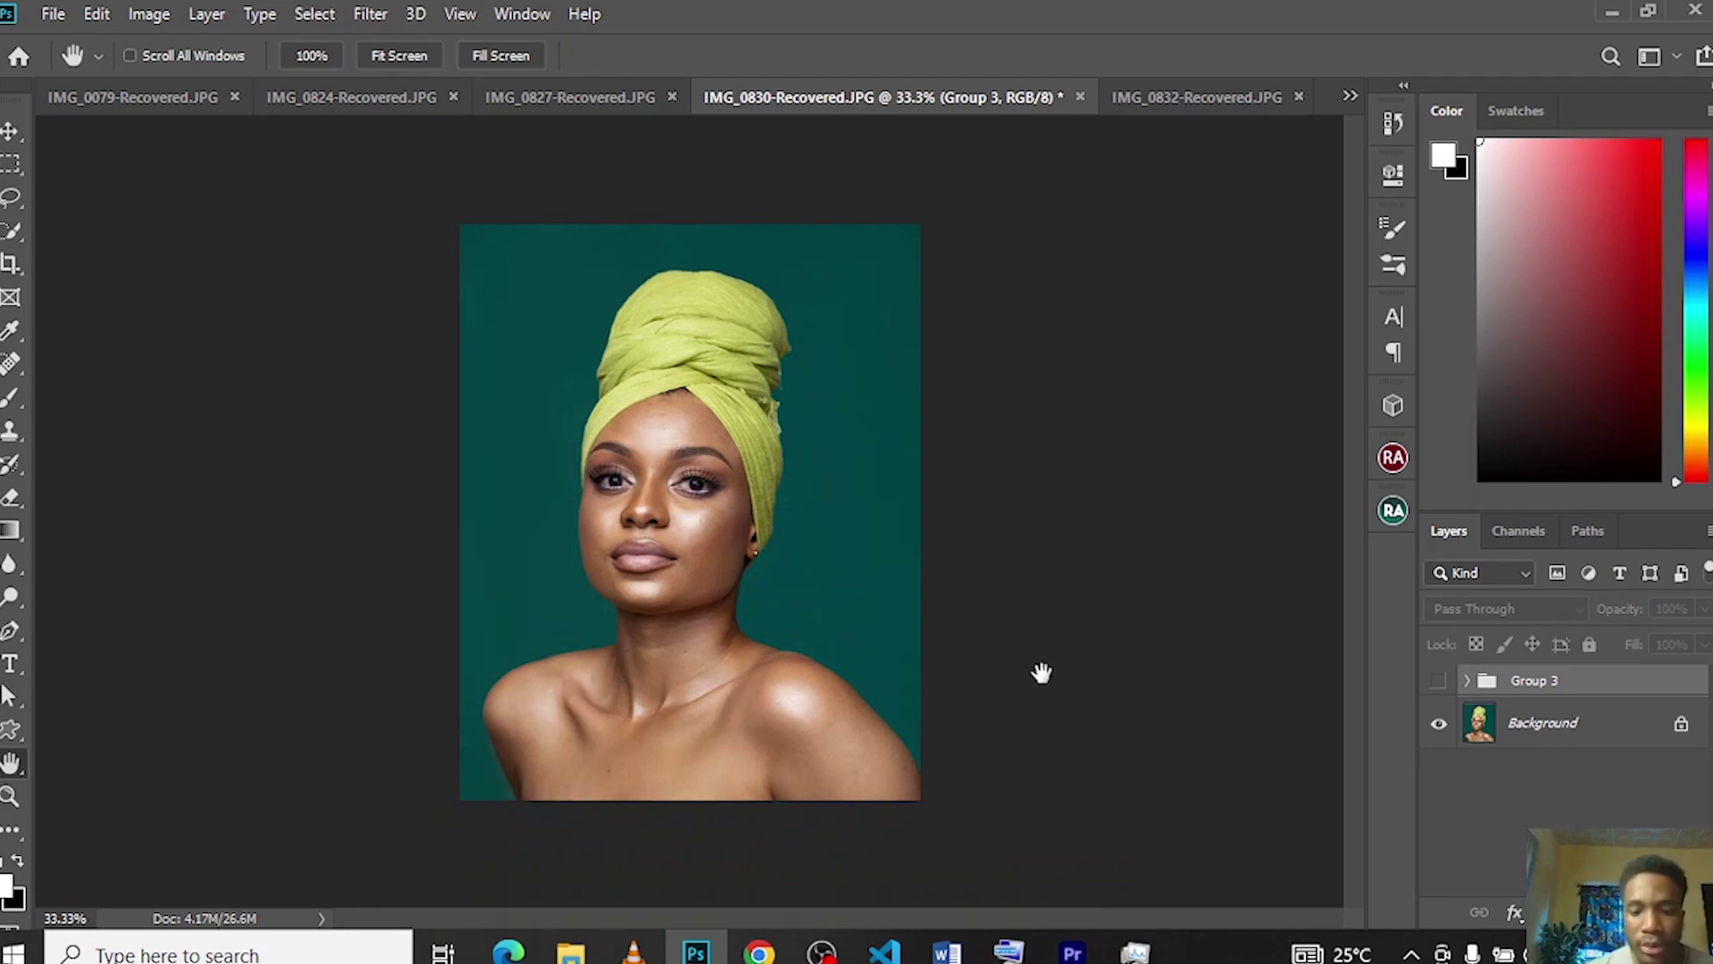
- Zoom around the portrait and toggle the red-background edit group to compare it with the original
key("ctrl+plus")
key("ctrl+plus")
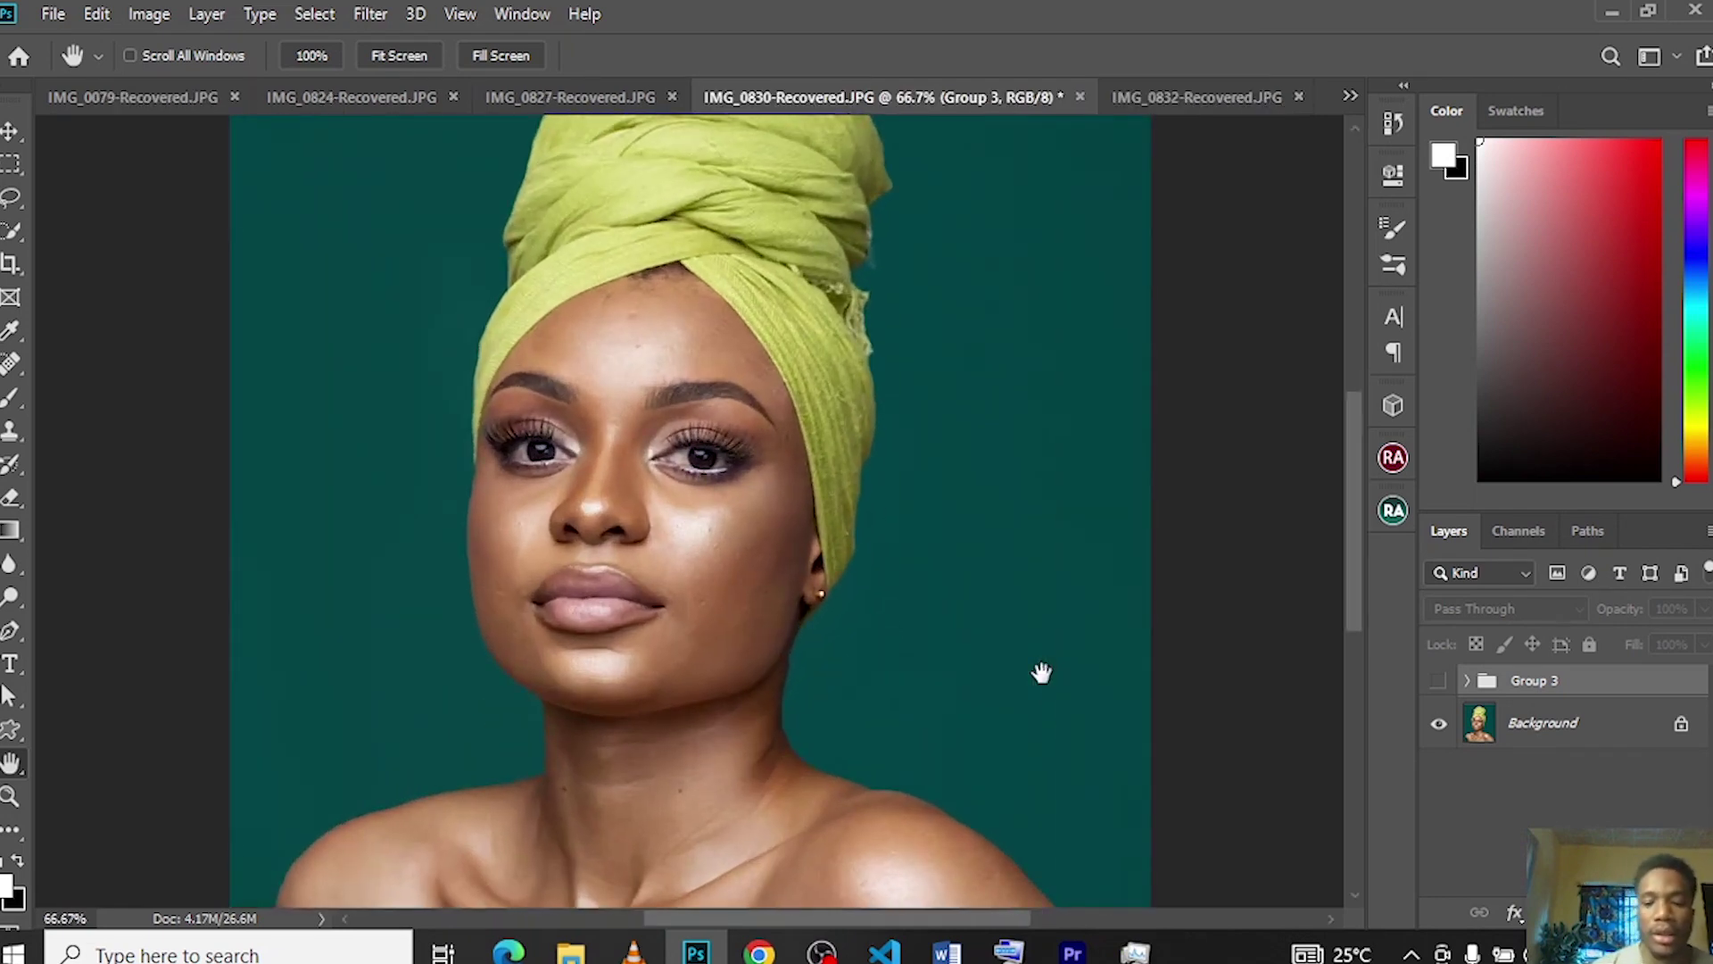
key("ctrl+minus")
key("ctrl+minus")
key("ctrl+plus")
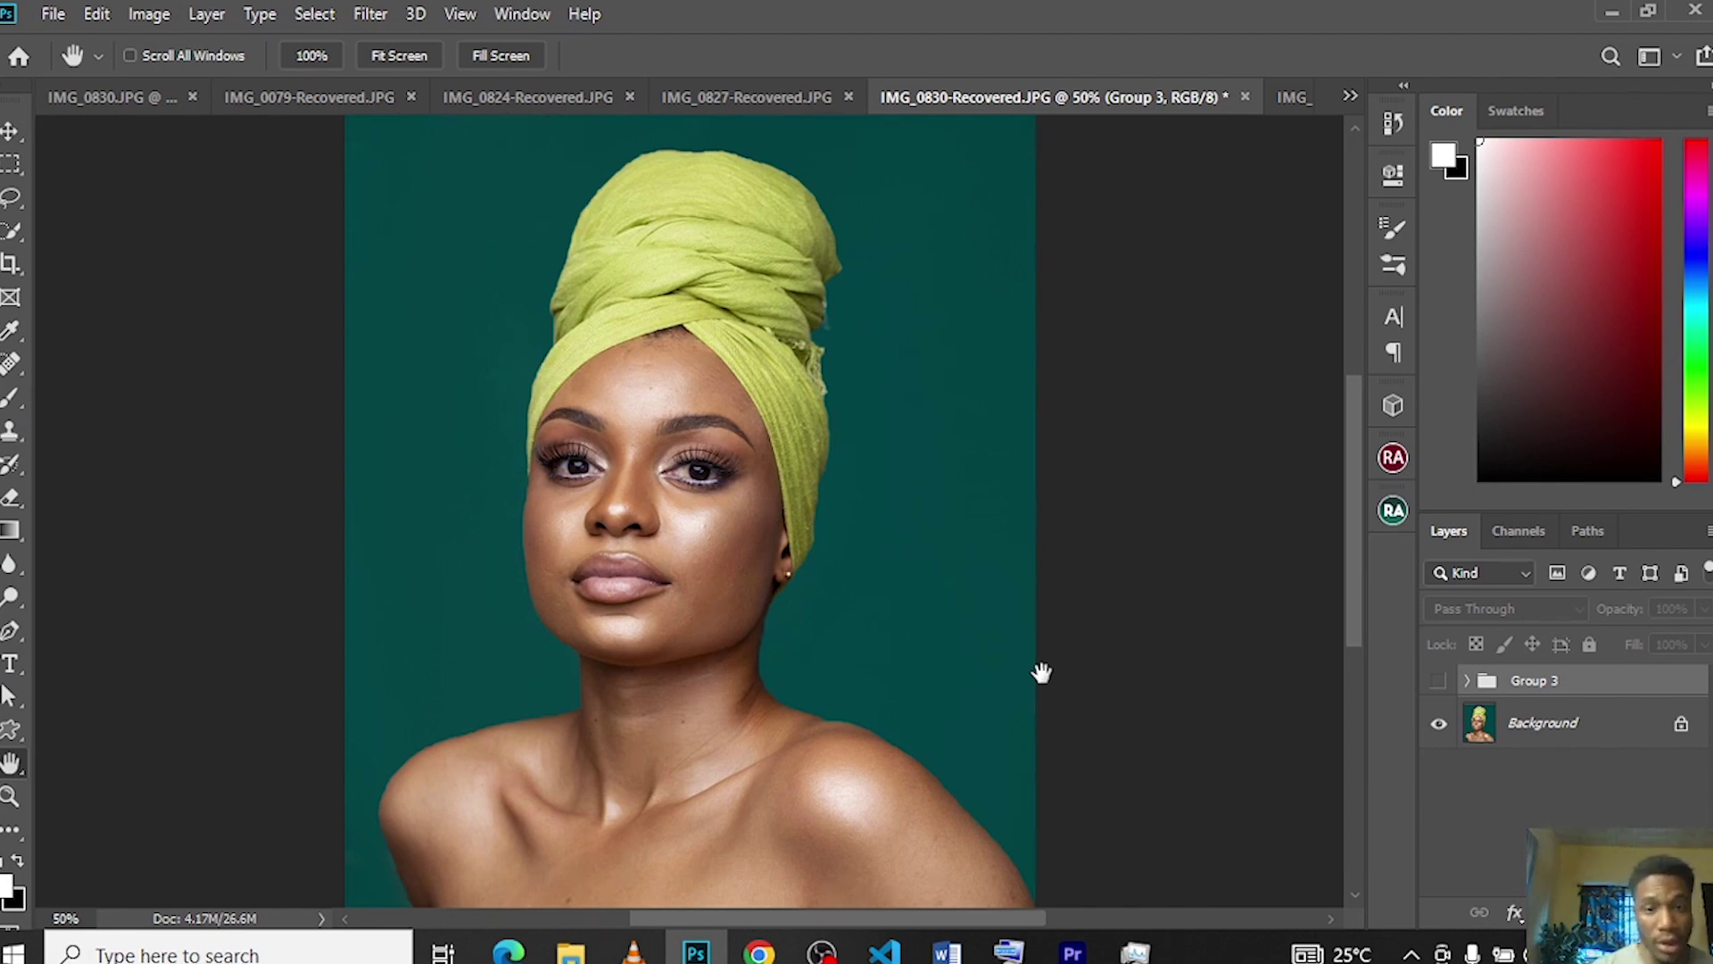
left_click(1040, 677, "alt")
left_click(1041, 677, "ctrl")
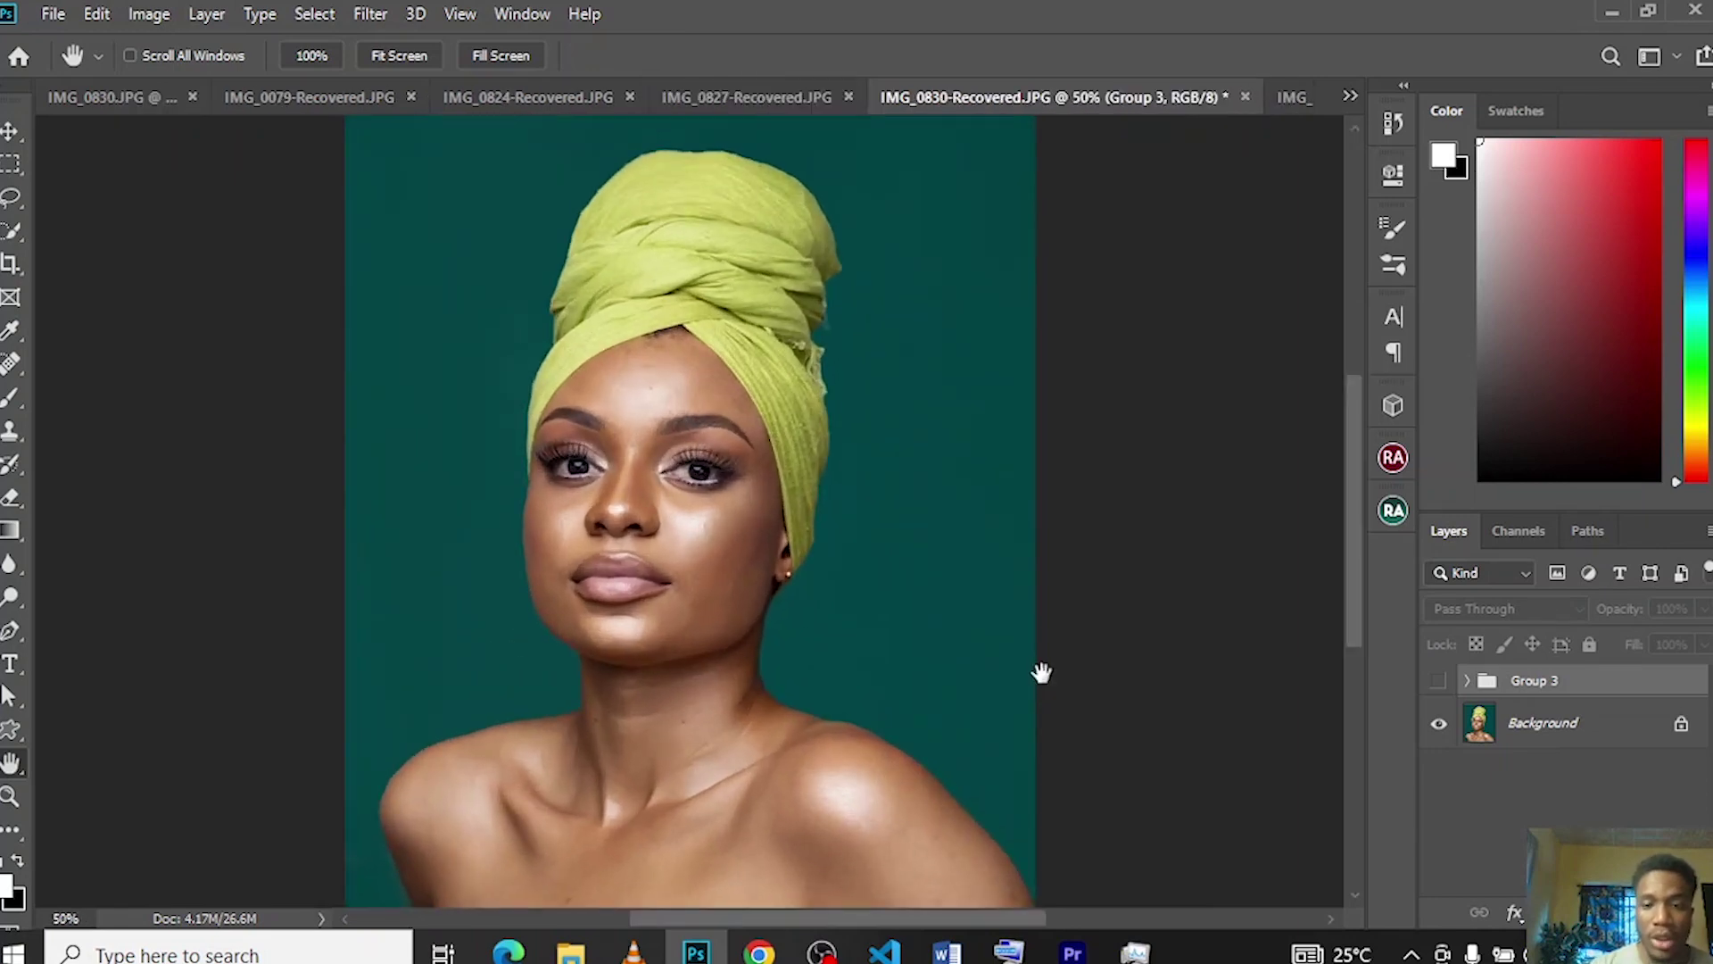
left_click(1181, 685, "alt")
left_click(1180, 684, "ctrl")
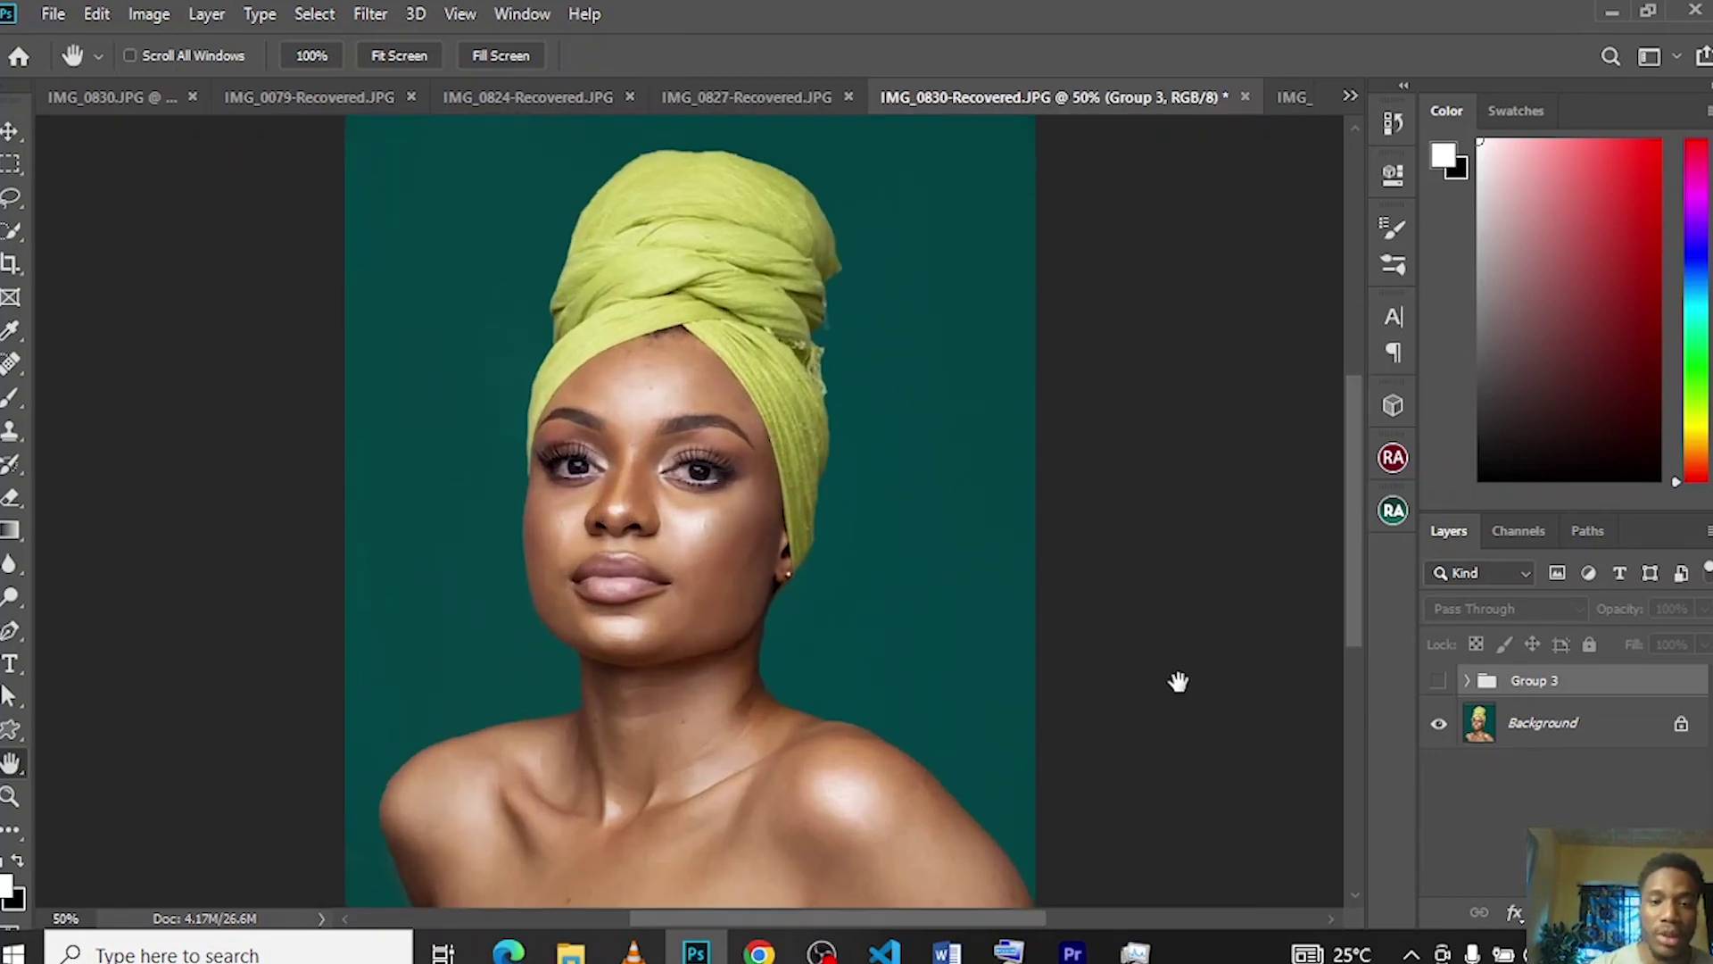
left_click(1438, 681)
key("ctrl+minus")
left_click(1440, 682)
left_click(1440, 683)
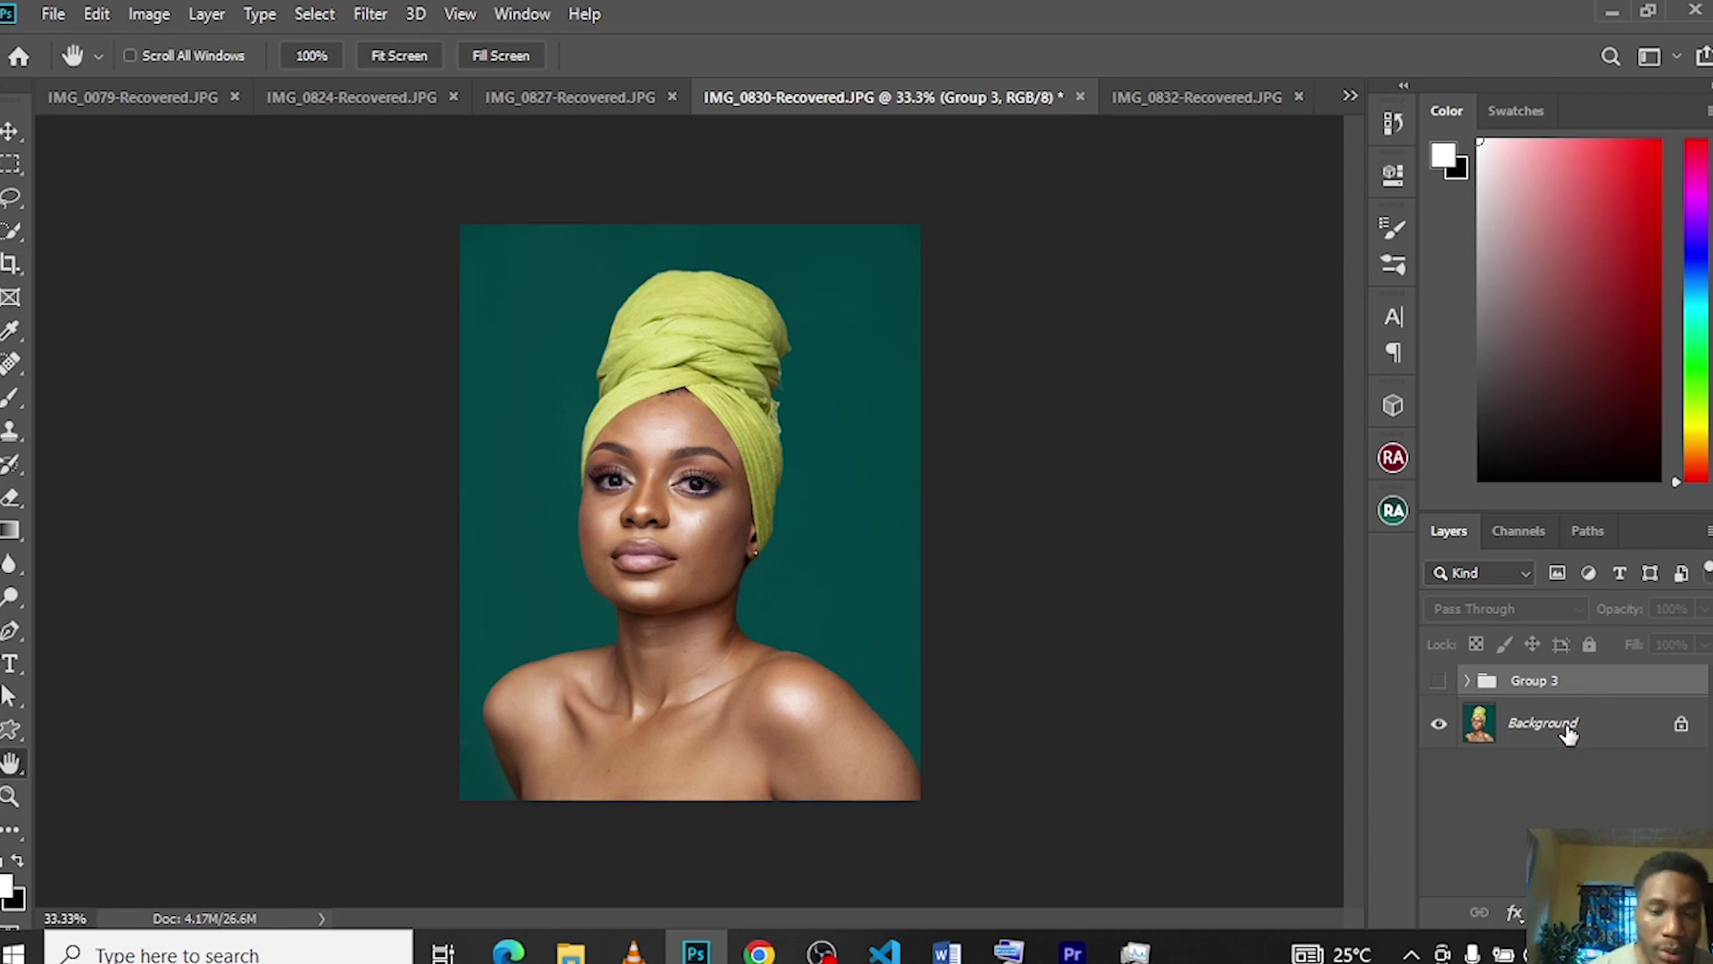
- Duplicate the original Background layer and zoom to 100% on the face
left_click(1569, 730)
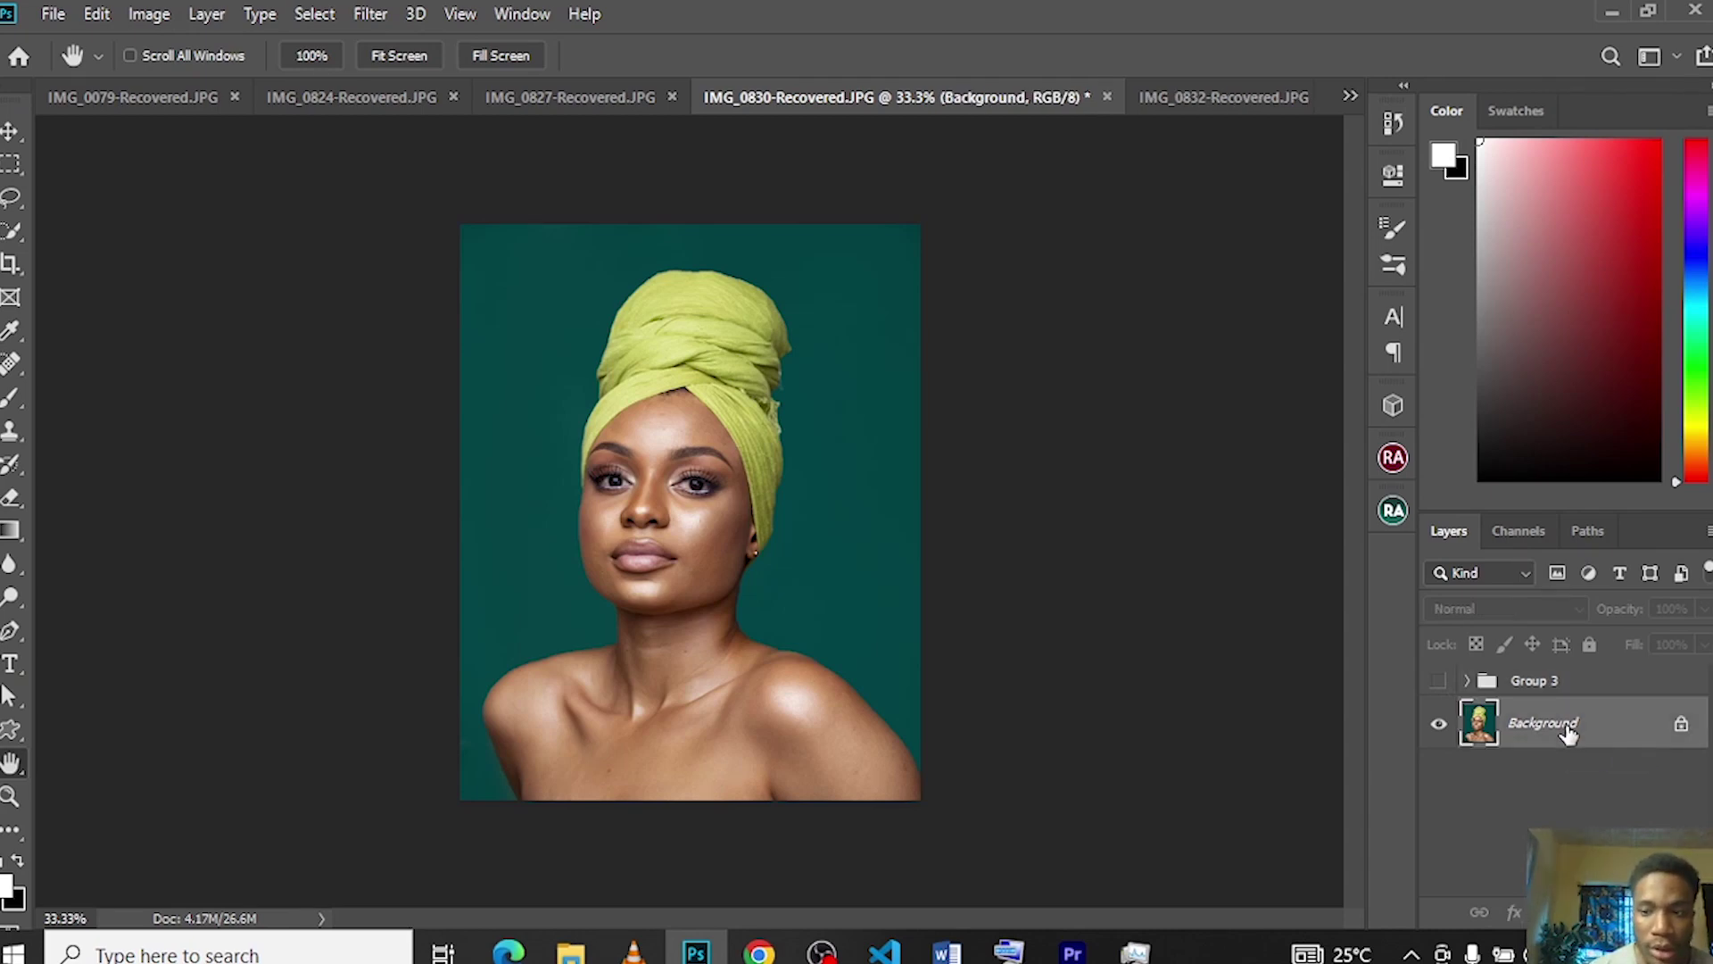
key("ctrl+j")
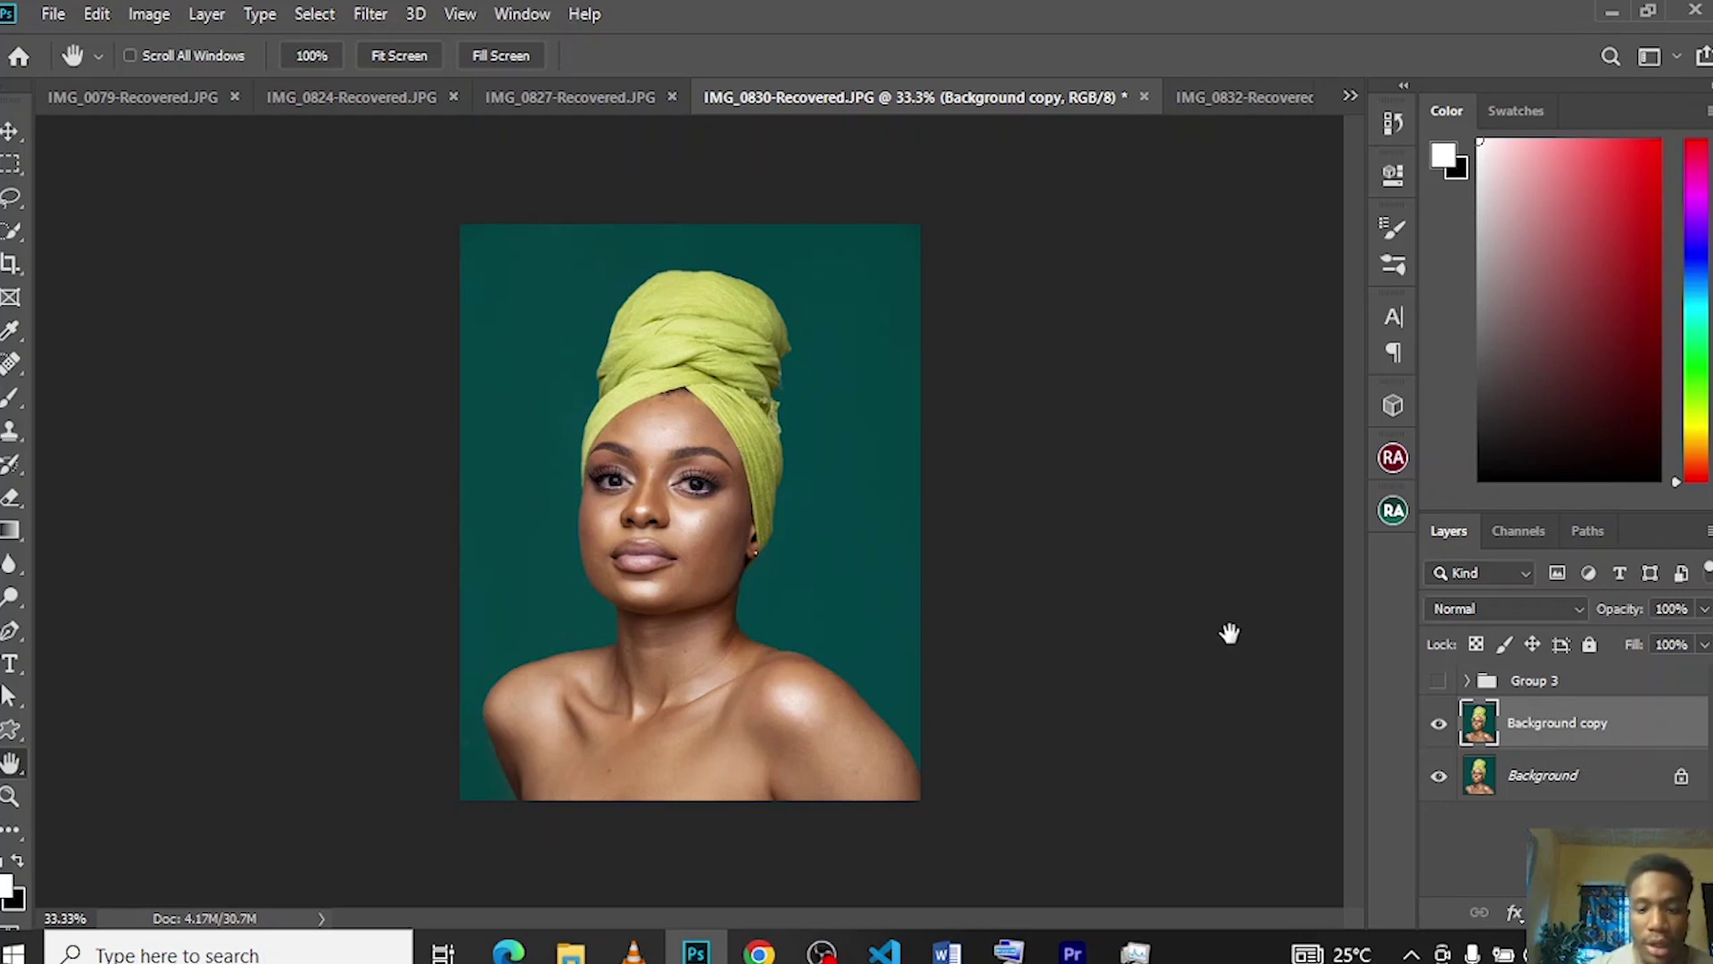
key("ctrl+plus")
key("ctrl+plus")
key("ctrl+plus")
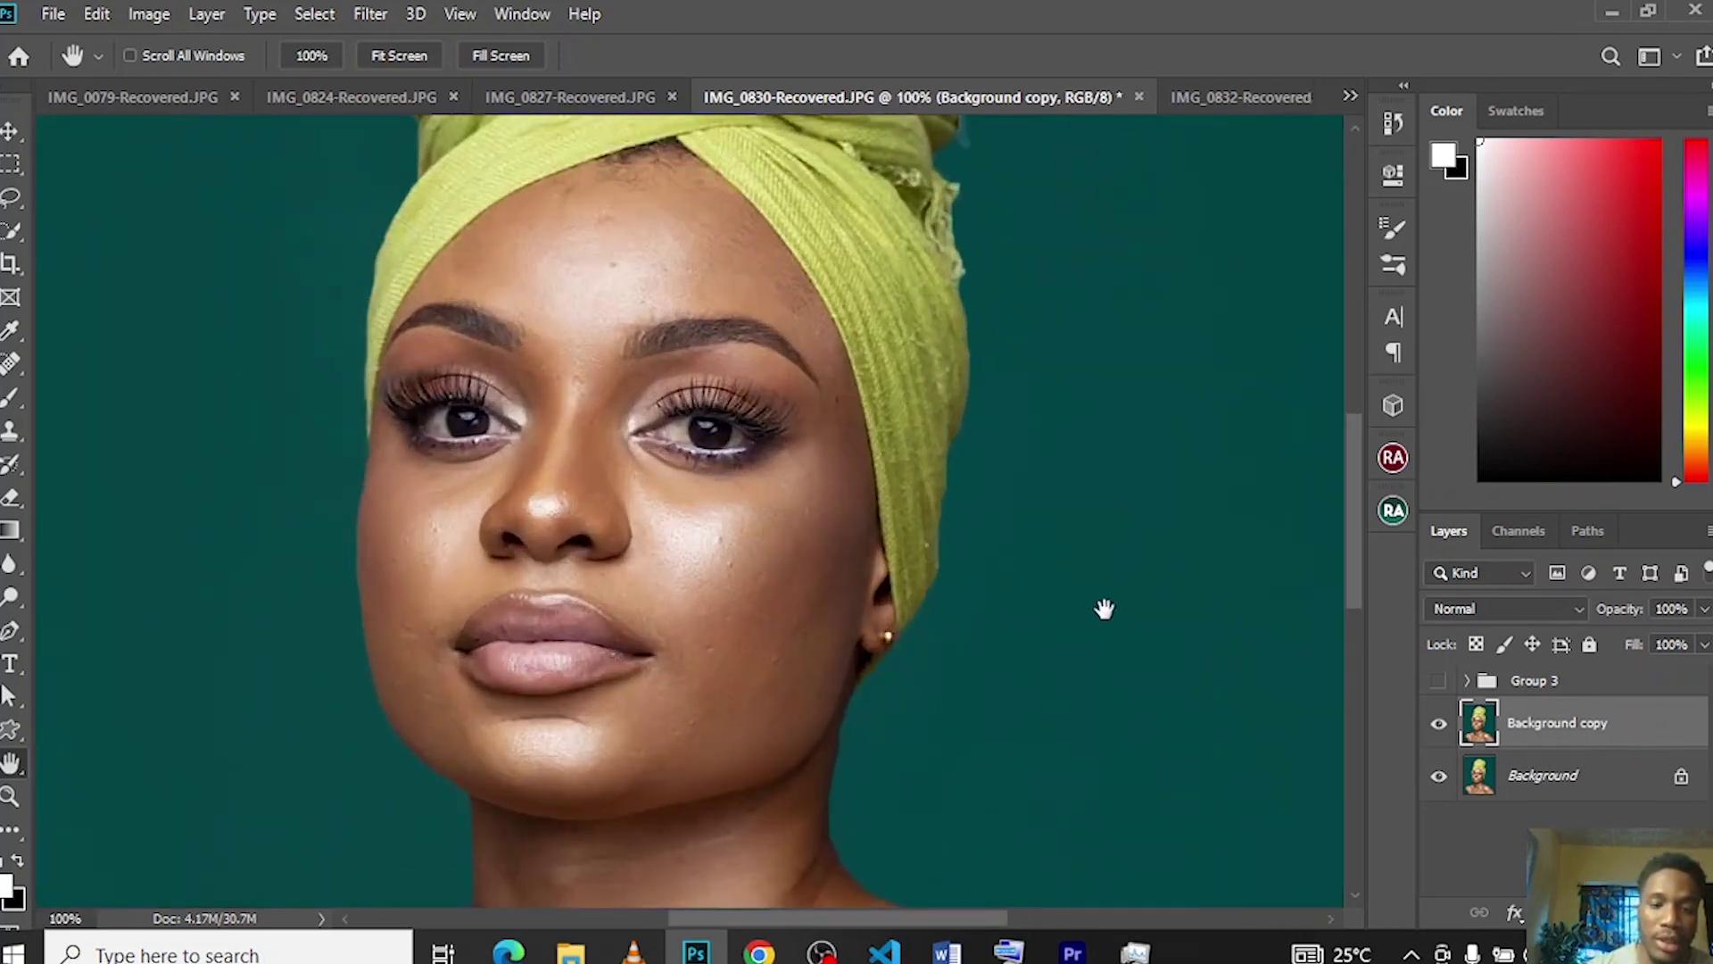
- Spot-heal the blemishes on the forehead, cheeks and near the lips
left_click(11, 364)
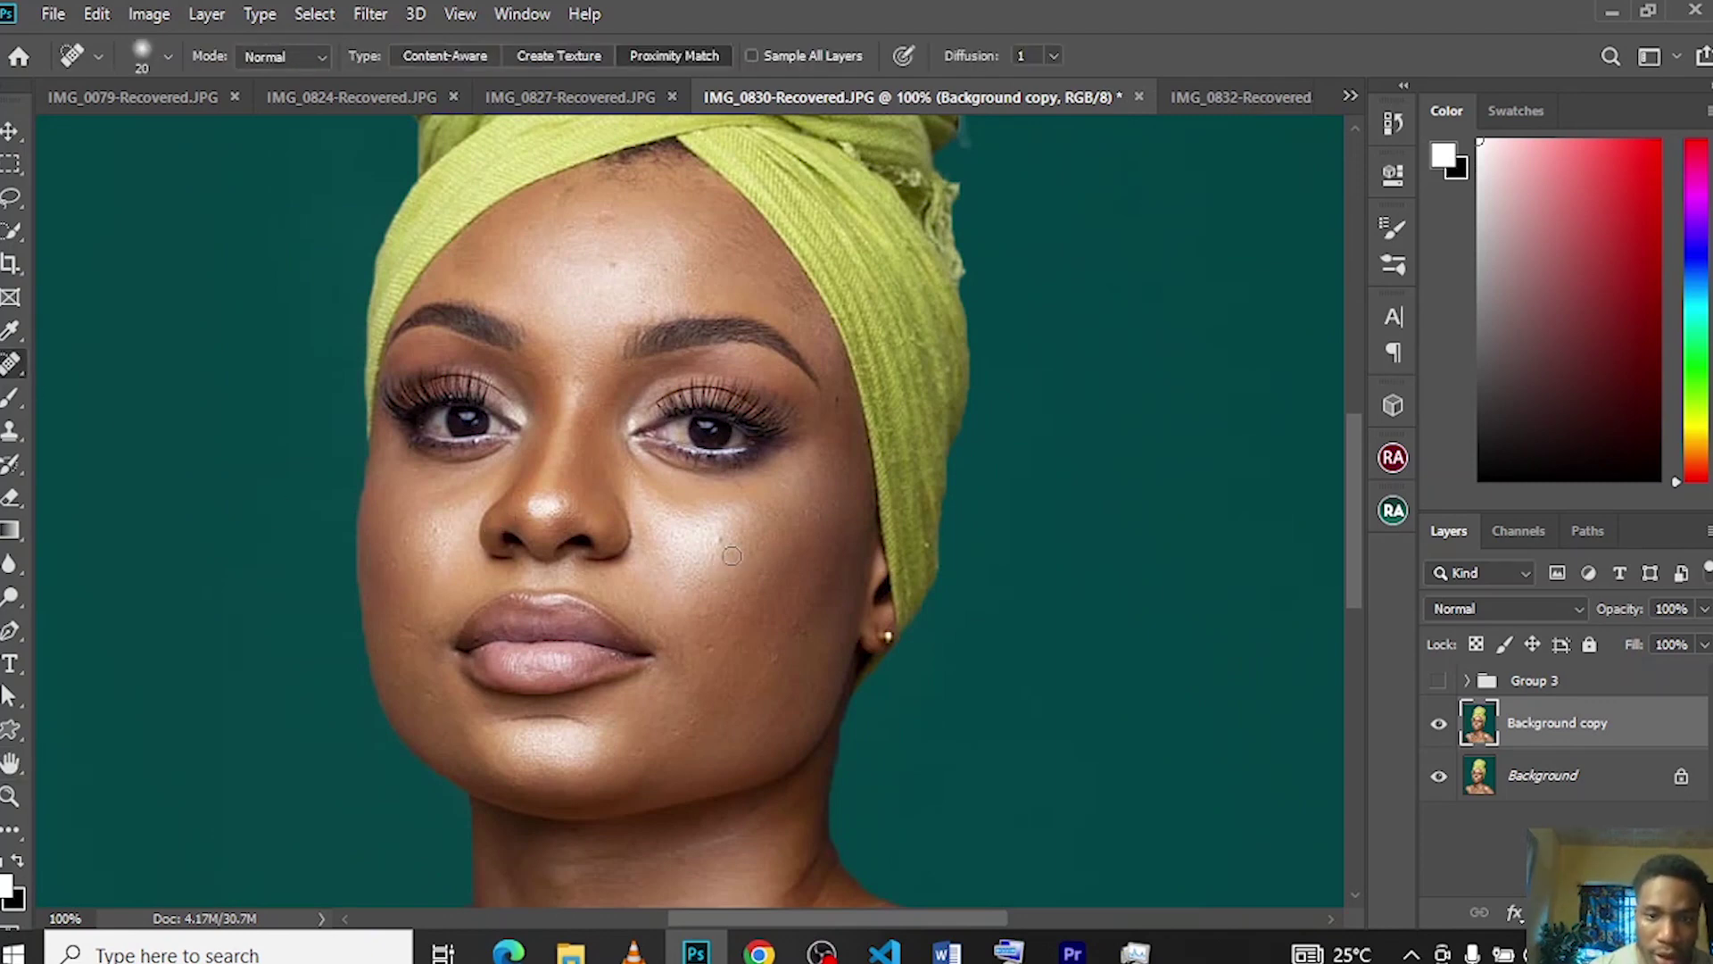
left_click(608, 264)
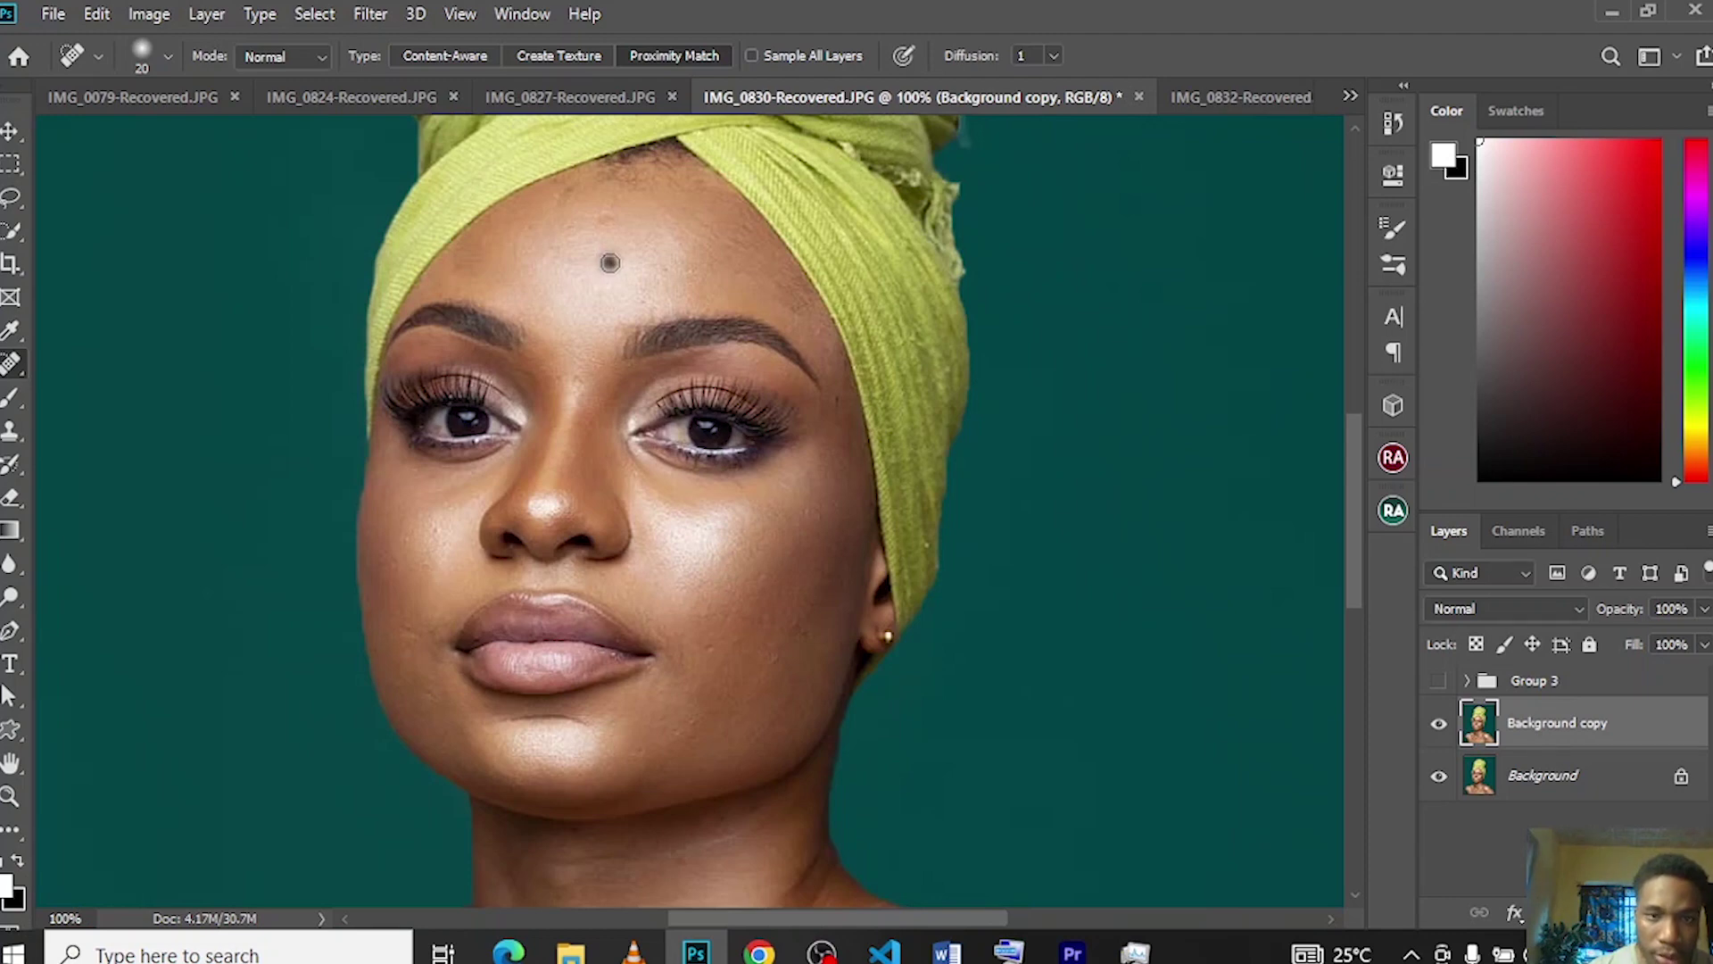
left_click(609, 218)
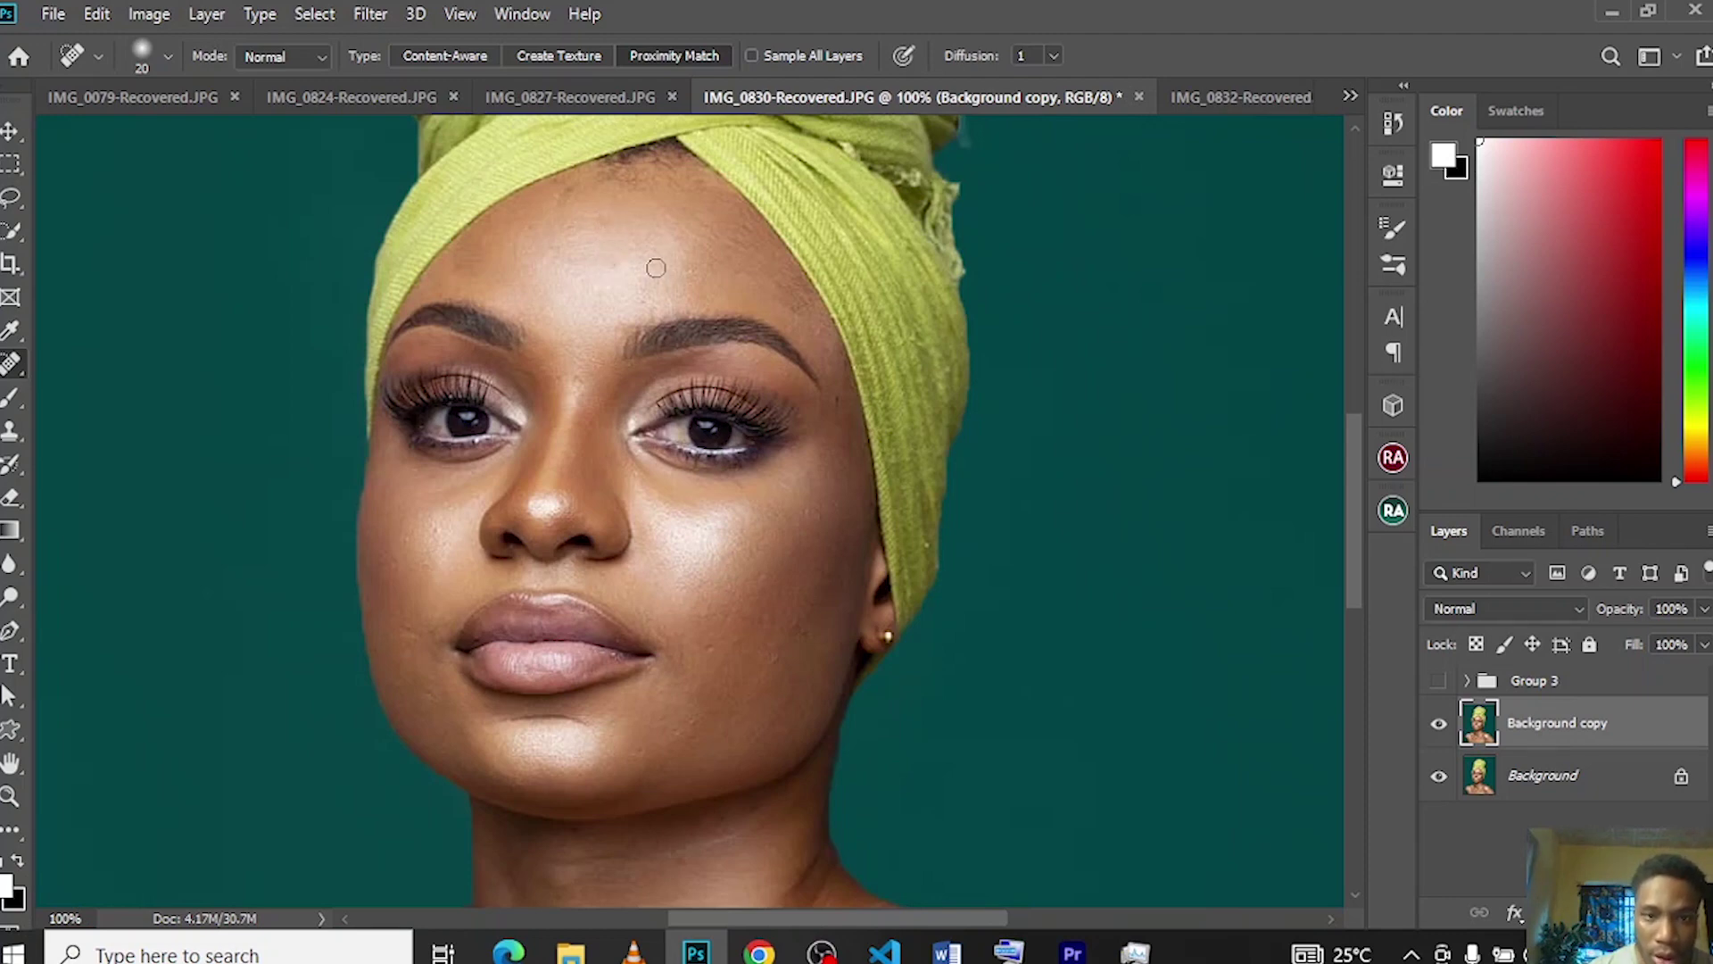
left_click_drag(410, 627, 395, 632)
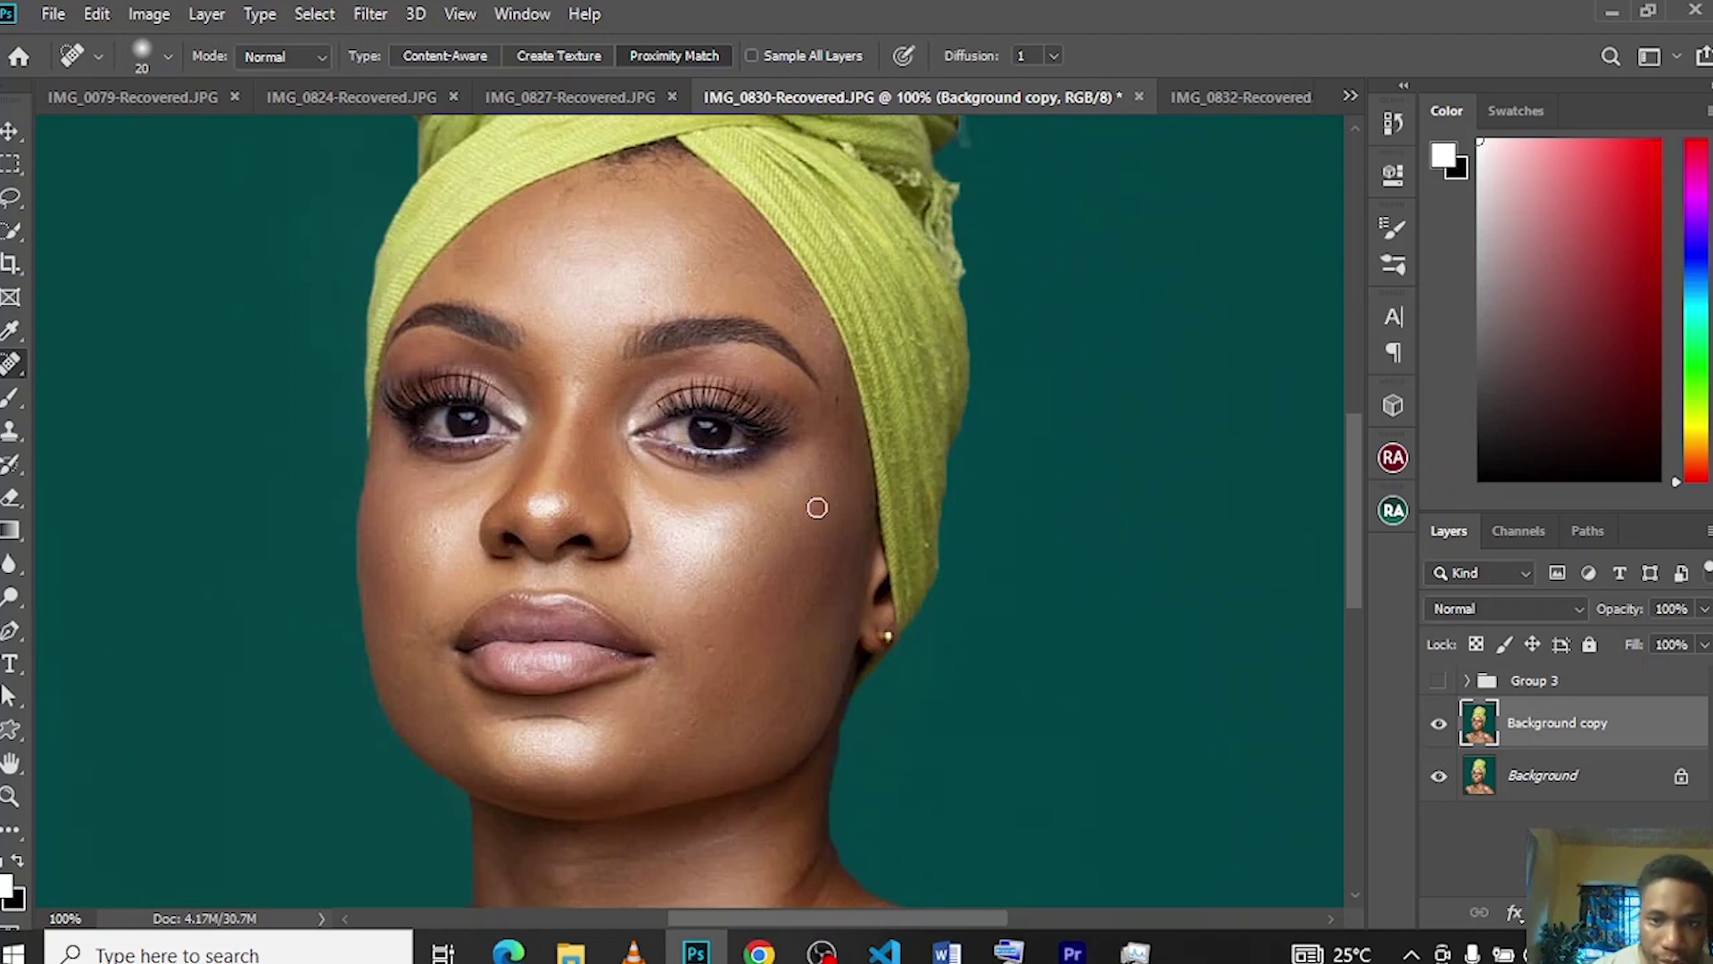
left_click(562, 197)
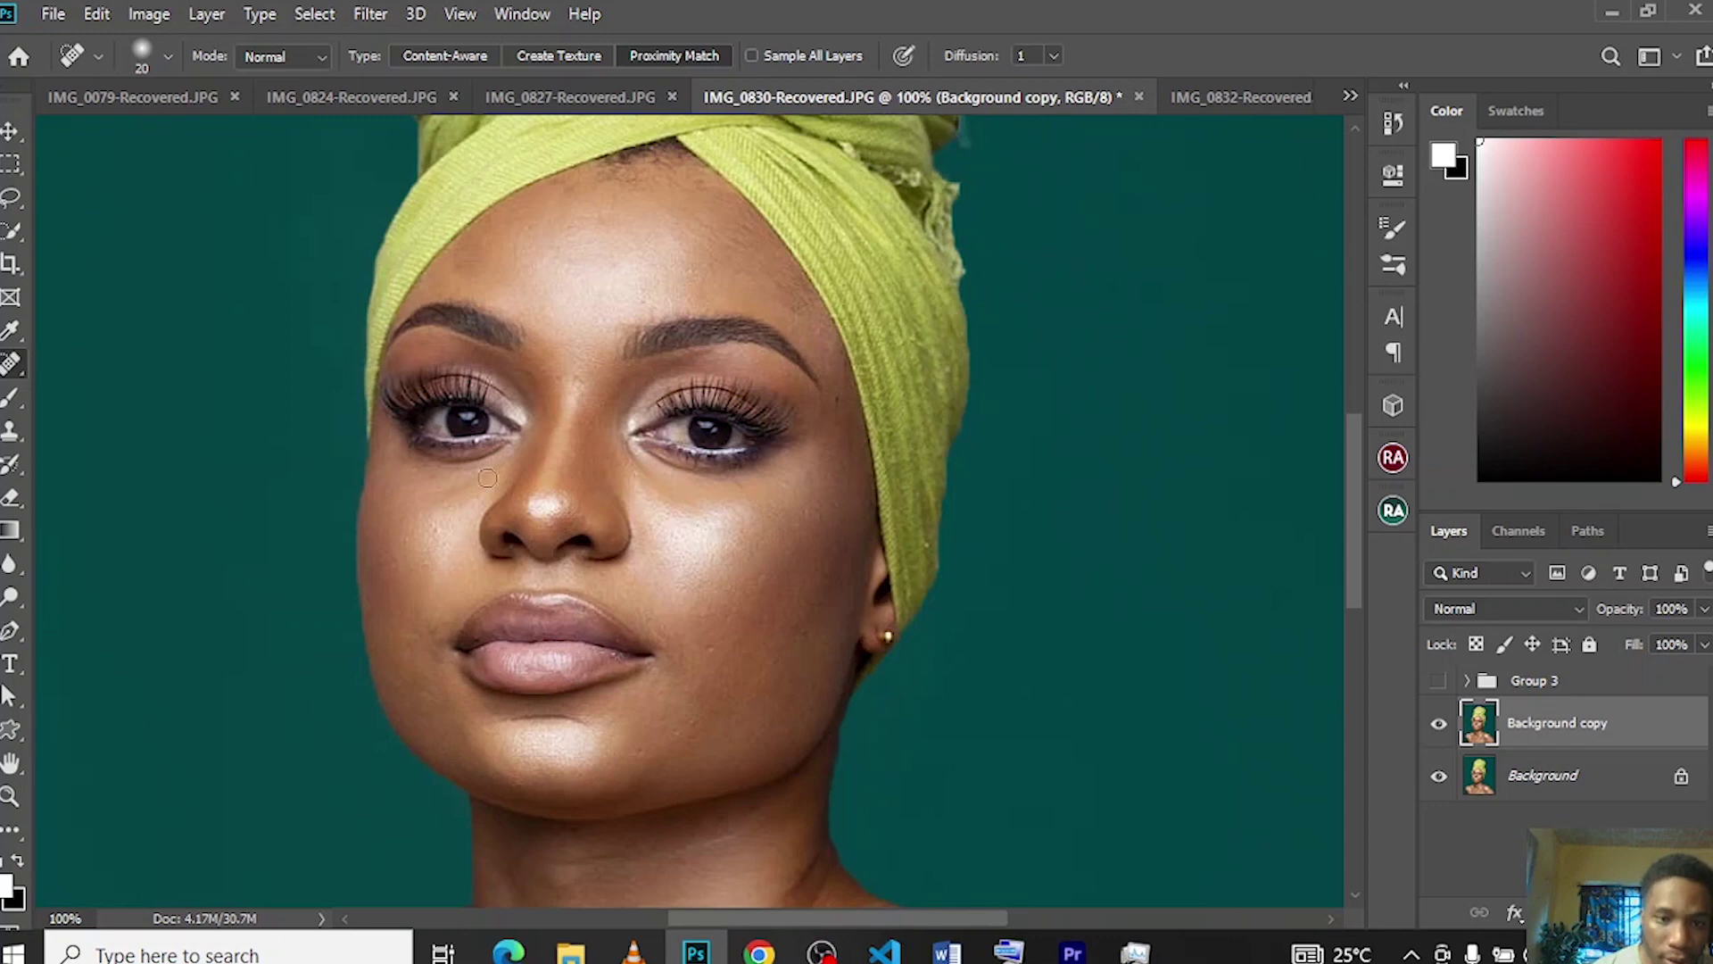
left_click(439, 530)
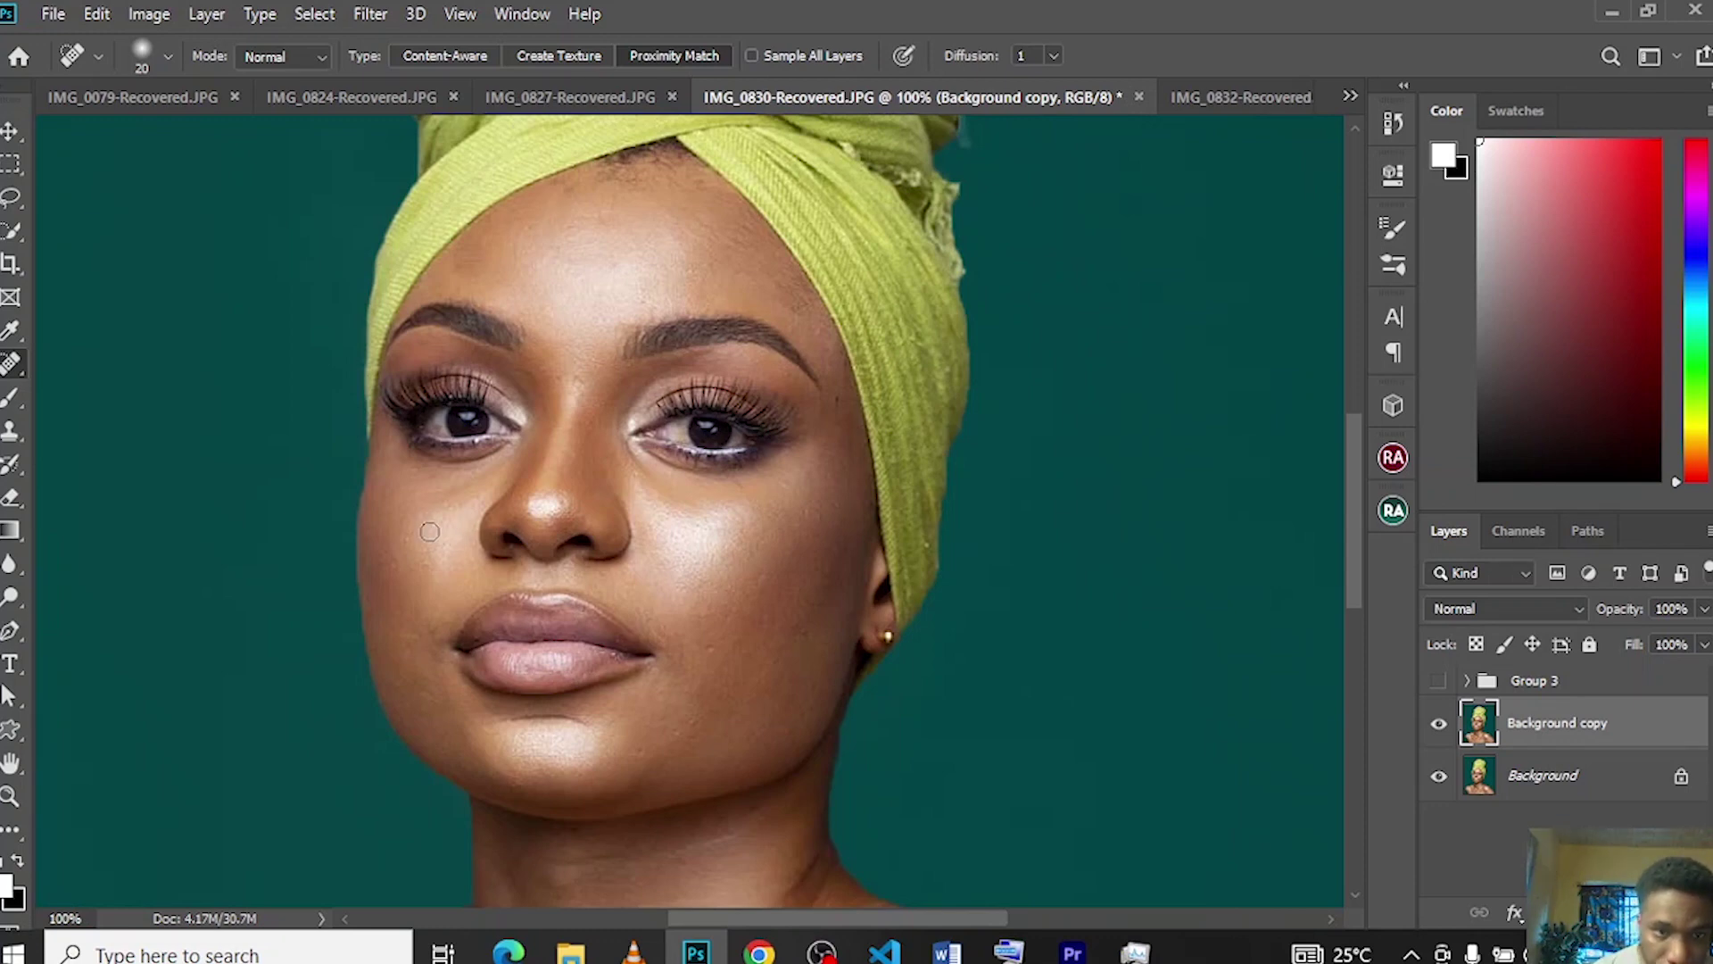
key("h")
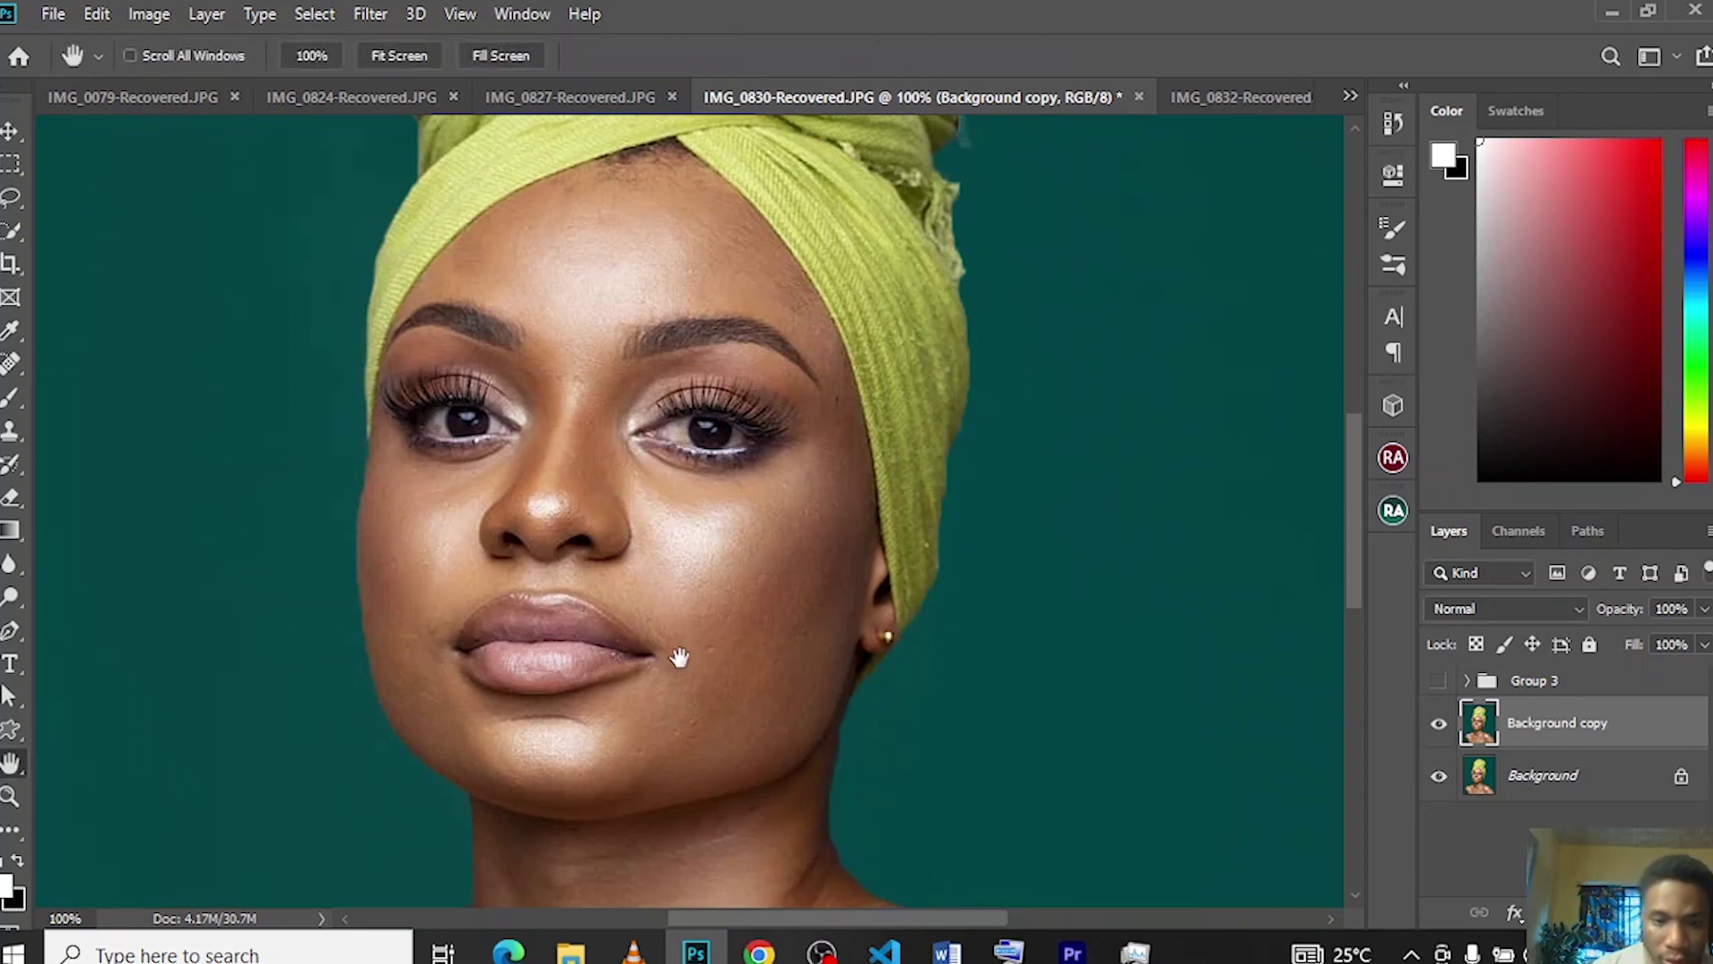
mouse_move(795, 657)
left_mouse_down()
mouse_move(790, 586)
mouse_move(882, 241)
mouse_move(887, 107)
mouse_move(891, 183)
left_mouse_up()
key("j")
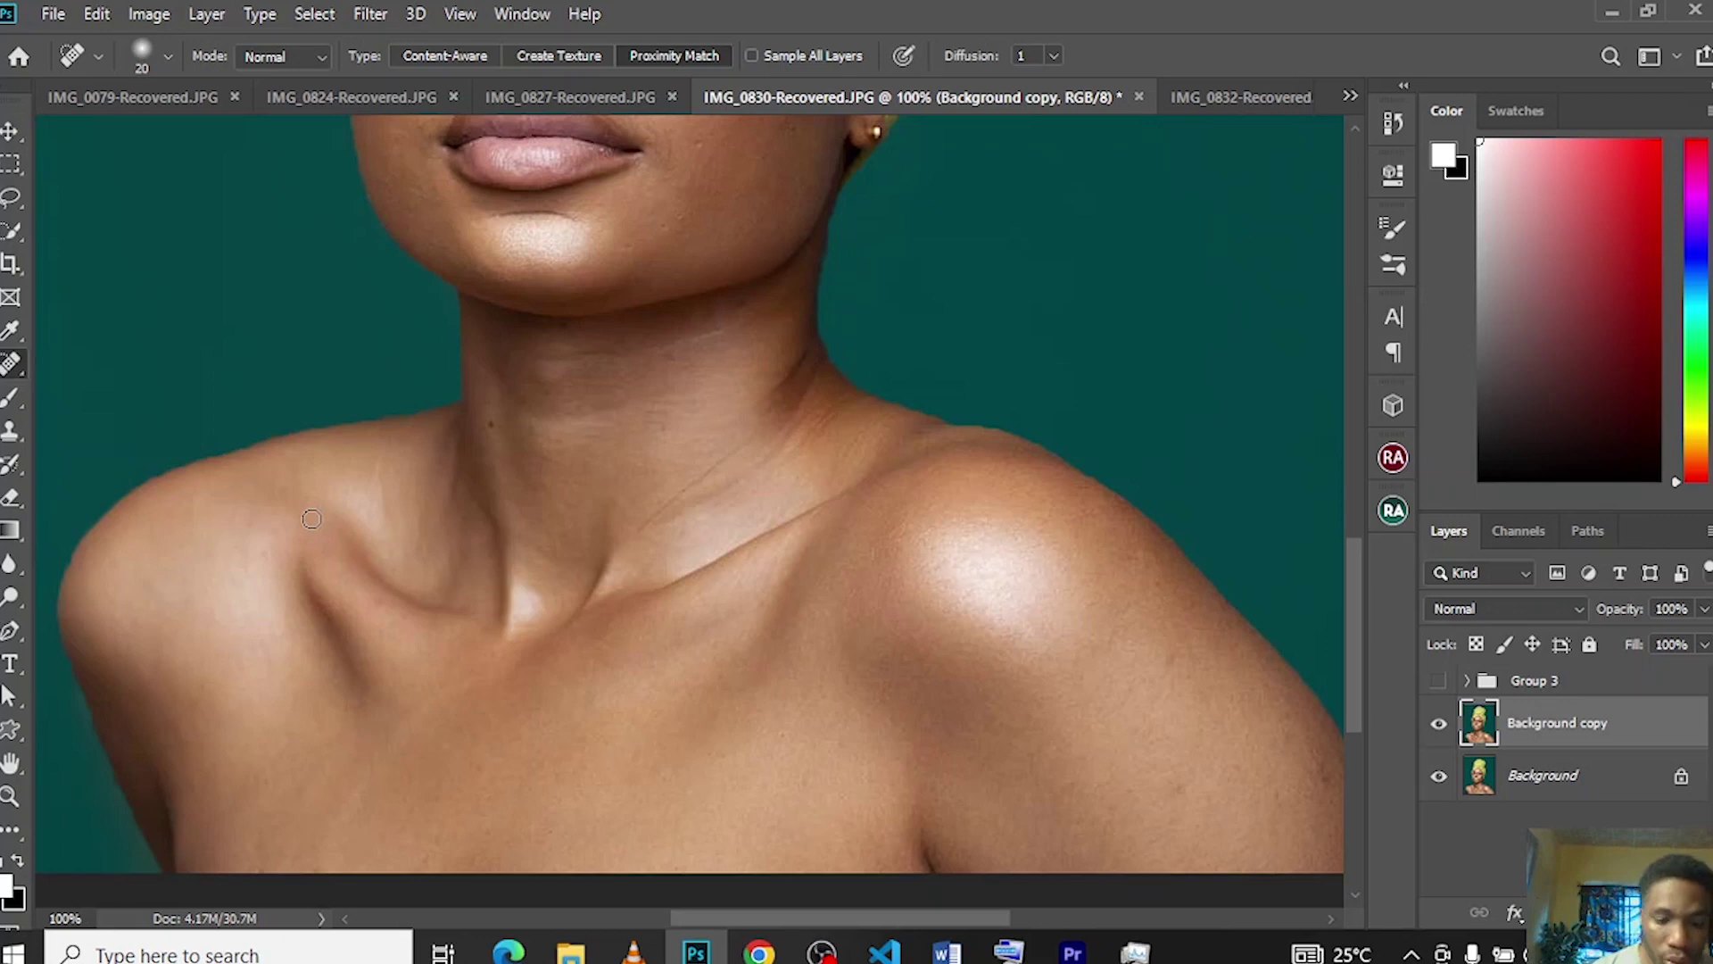
- Shrink the healing brush to size 8 and return the view to 50% zoom
key("h")
scroll(581, 366, "up", 5)
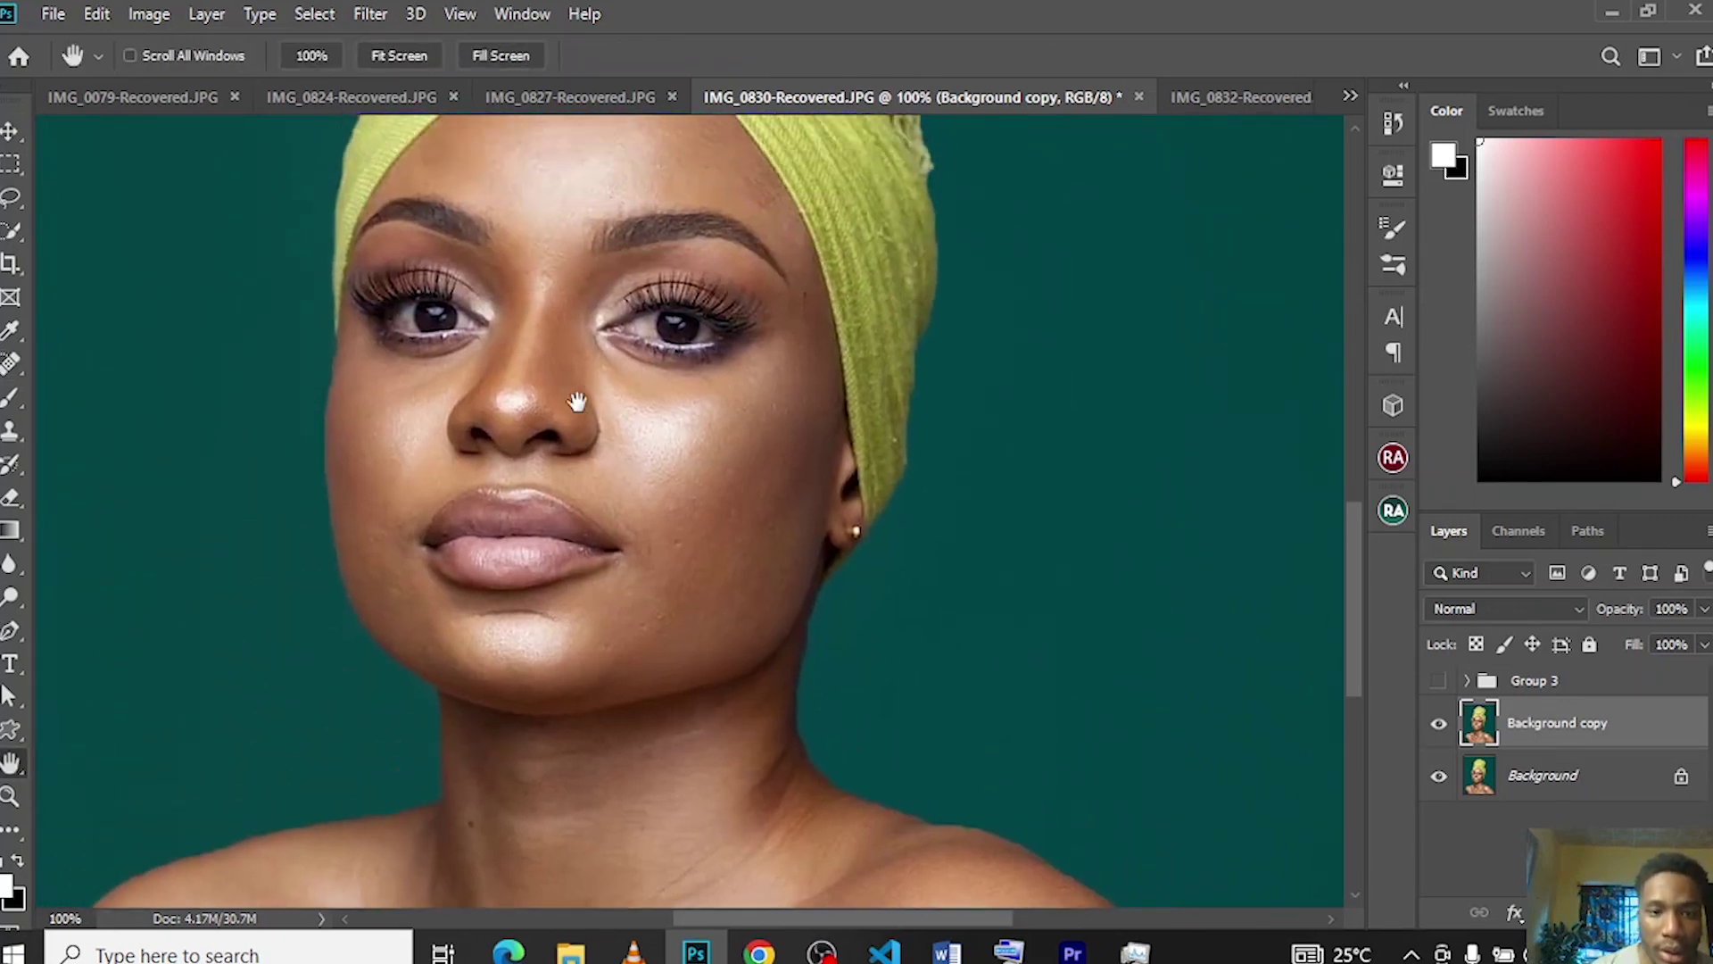
scroll(577, 402, "up", 2)
scroll(737, 407, "up", 1)
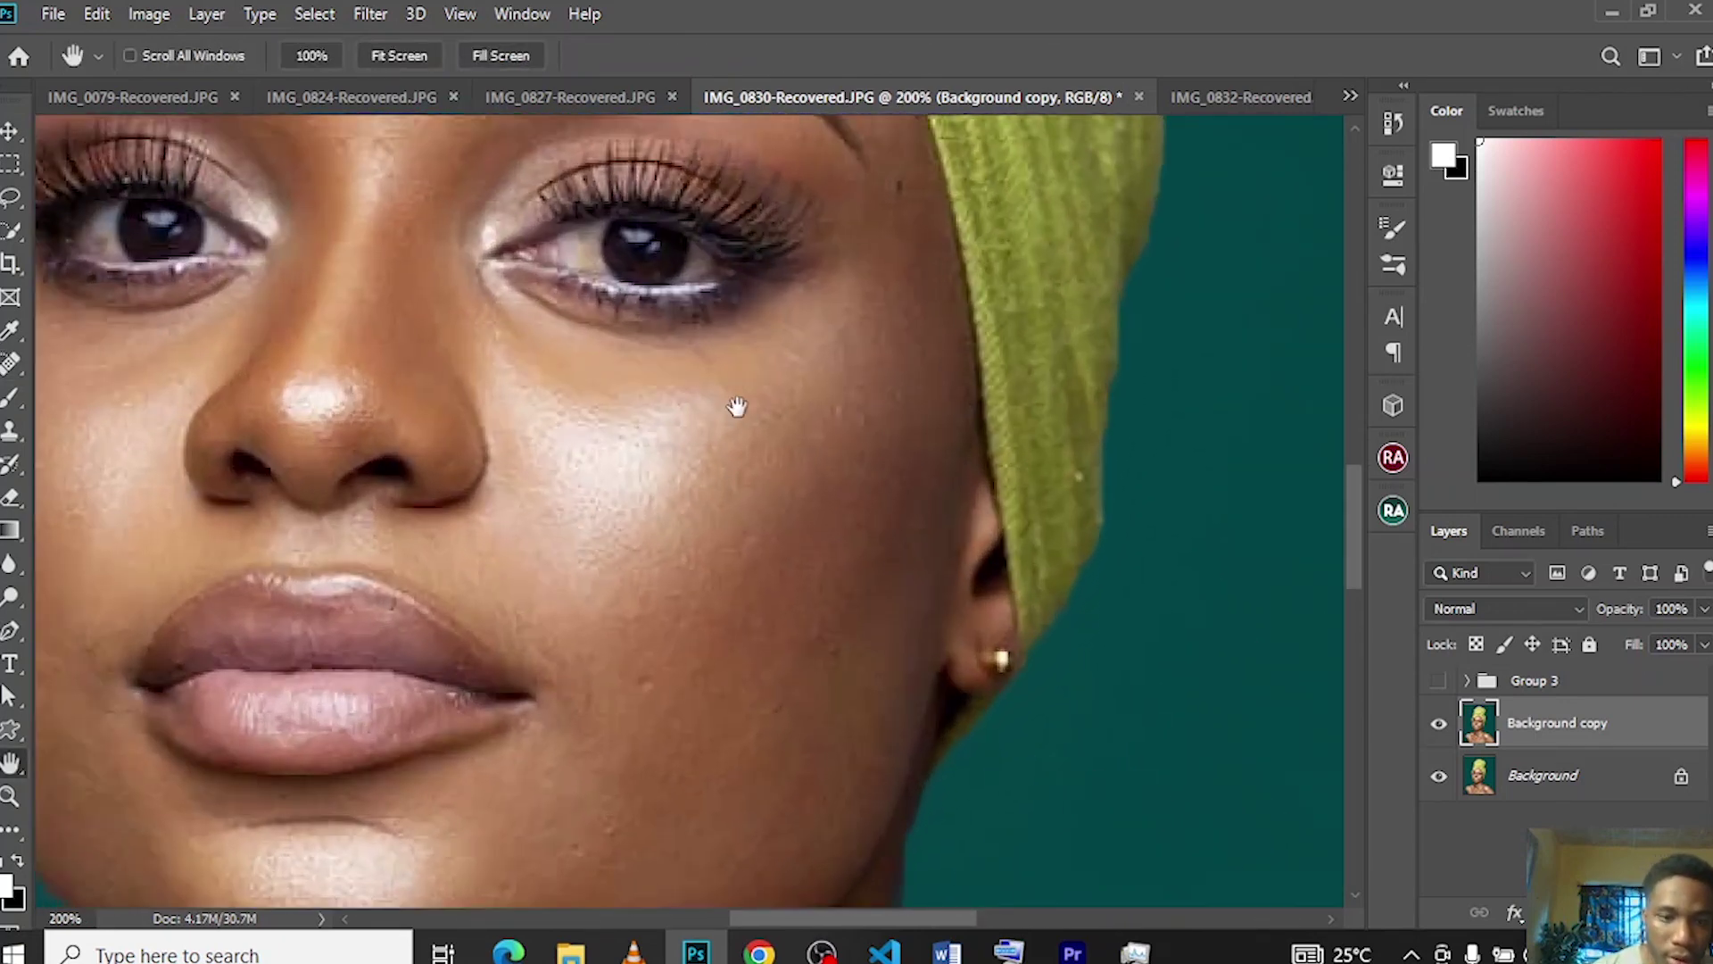
key("j")
key("bracketleft")
key("bracketleft")
key("bracketleft")
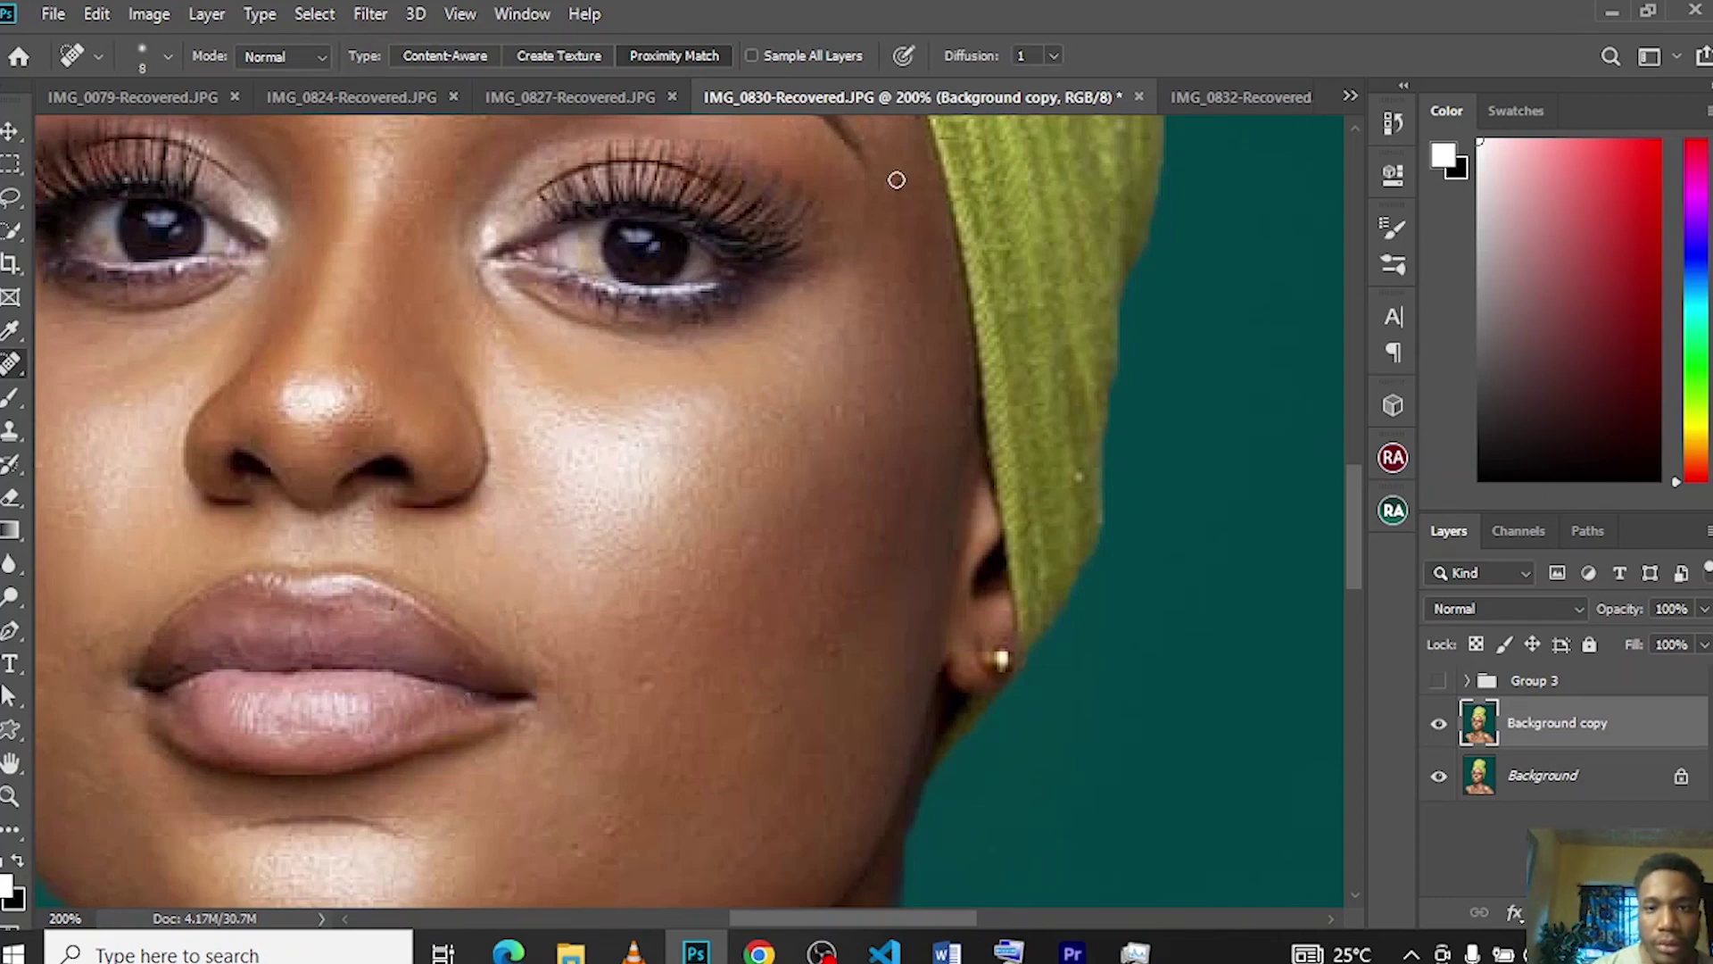
key("h")
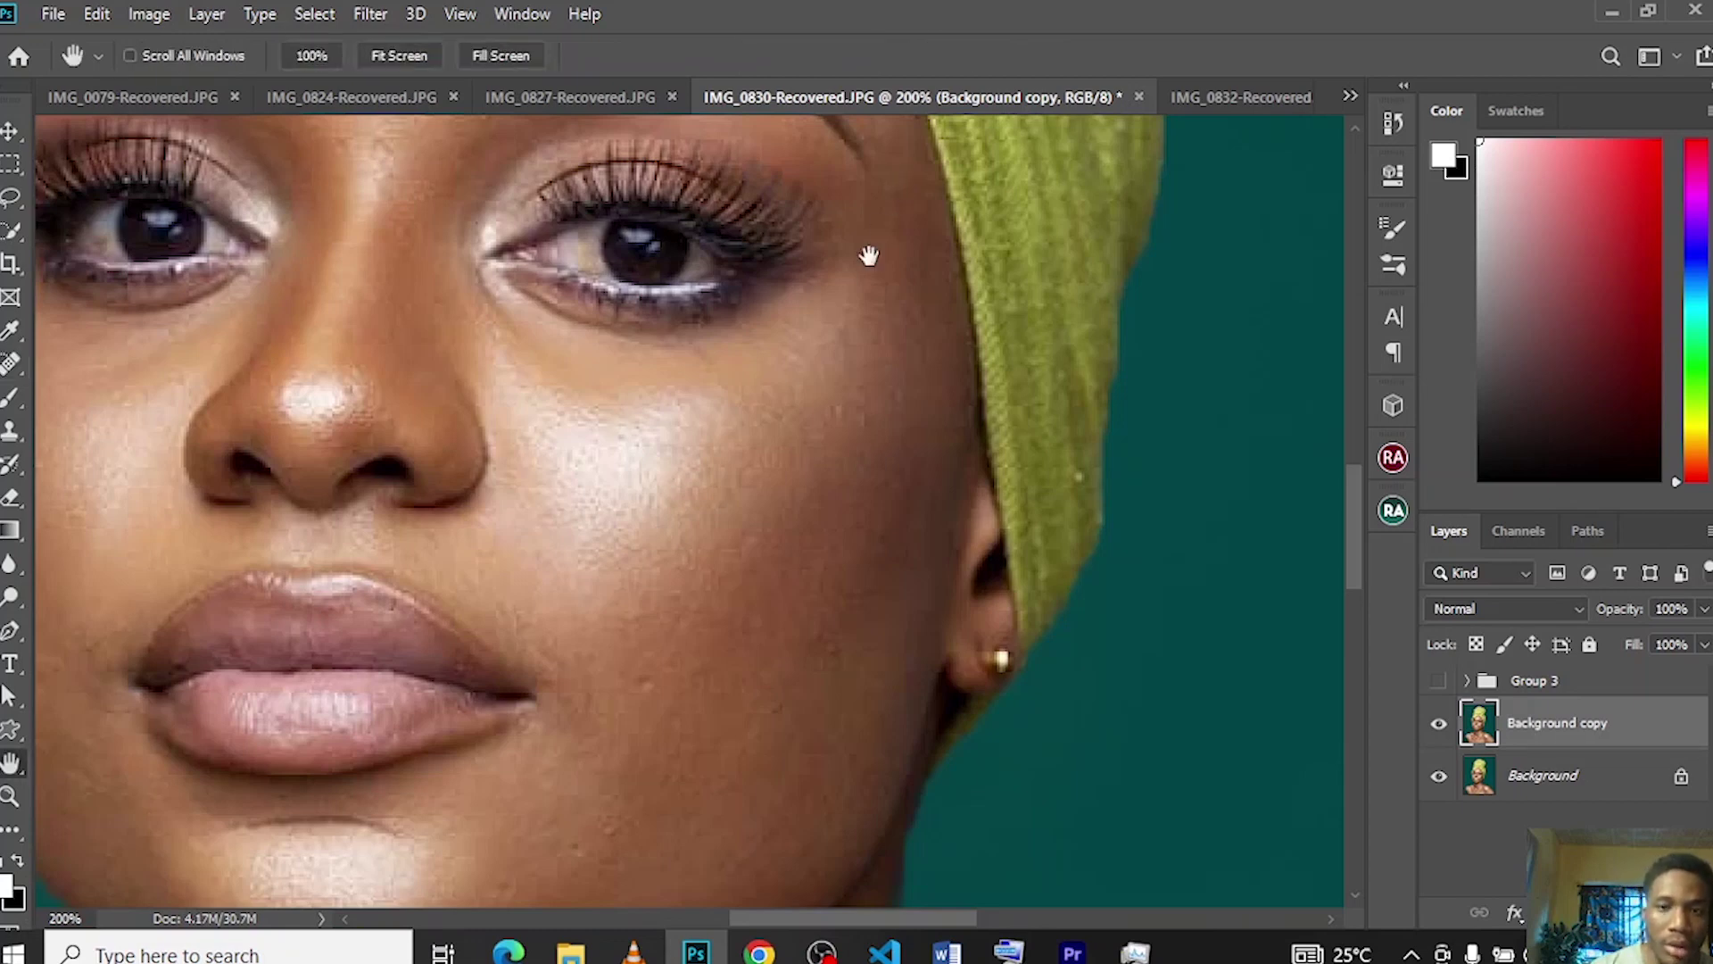
key("ctrl+minus")
key("ctrl+minus")
key("ctrl+minus")
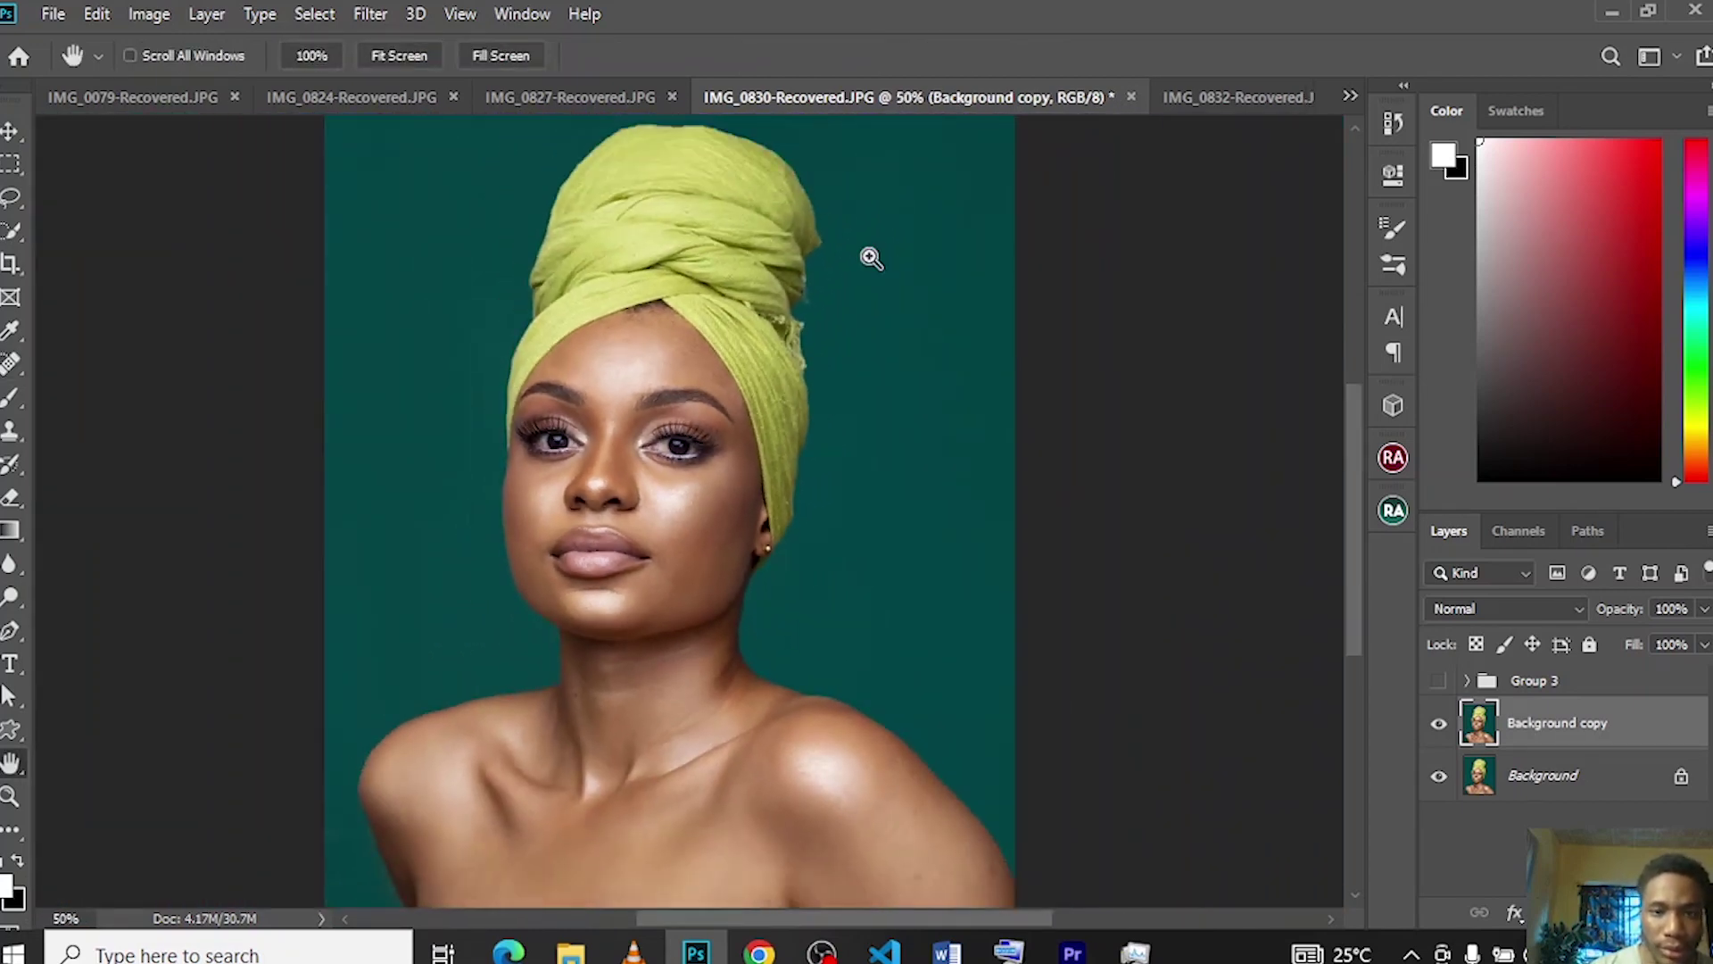
key("ctrl+plus")
key("ctrl+minus")
key("ctrl+minus")
key("ctrl+minus")
key("ctrl+plus")
key("ctrl+plus")
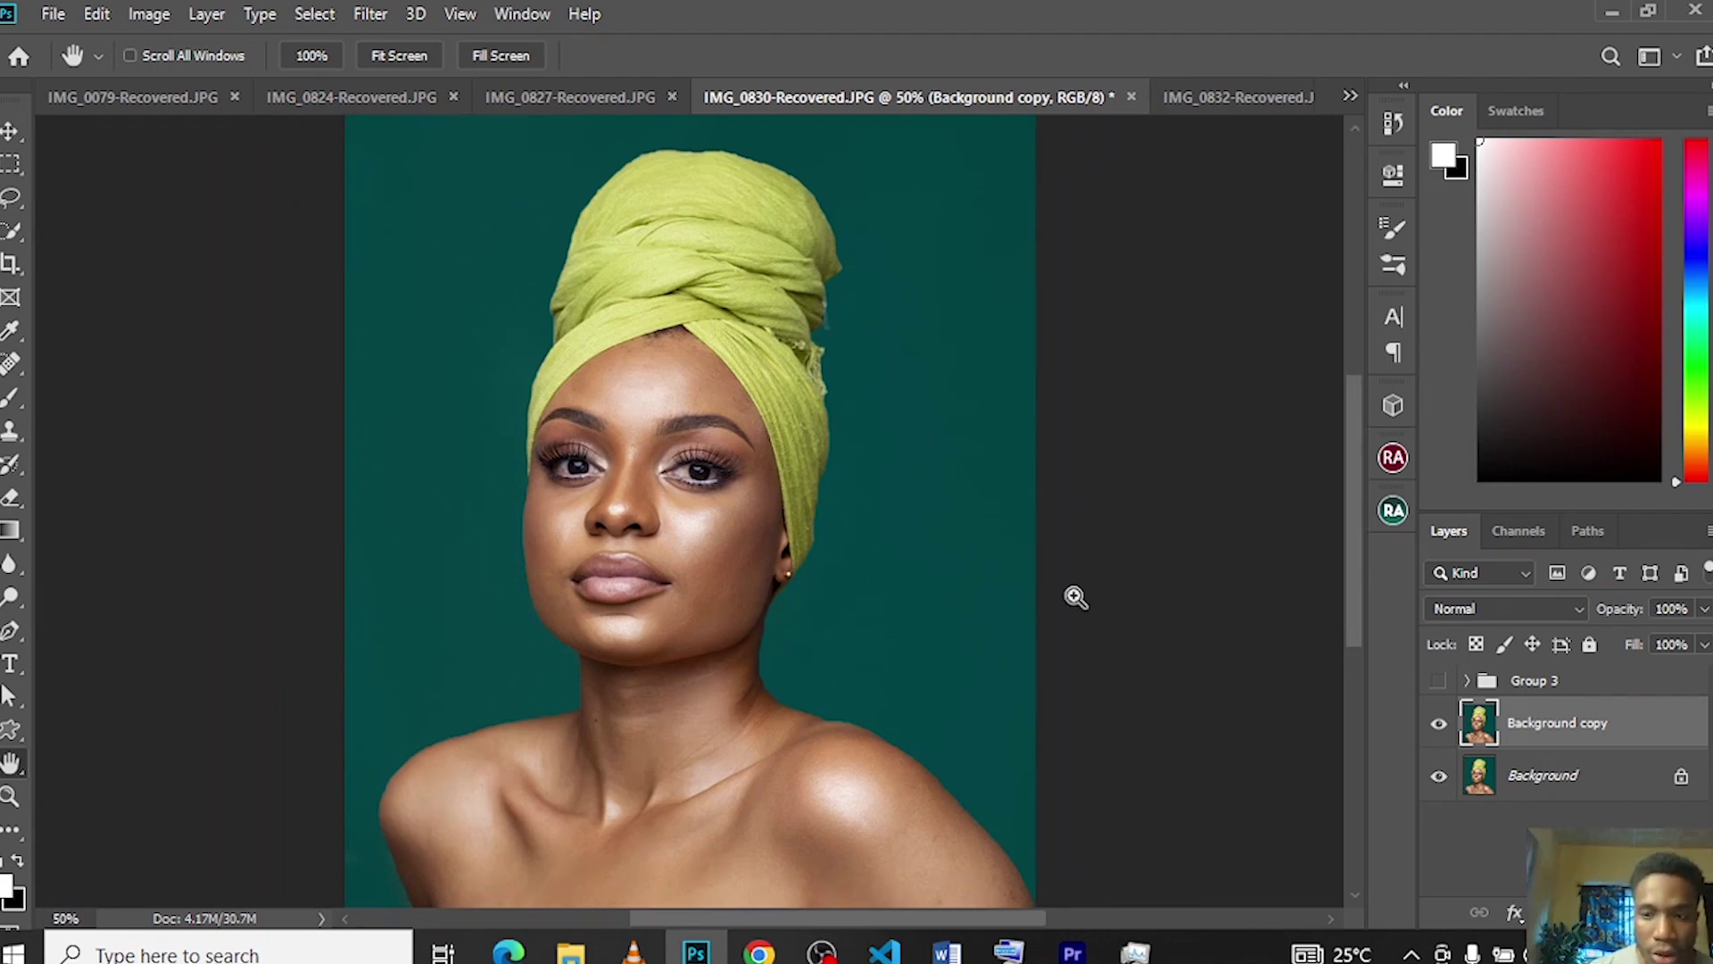
- Duplicate the retouched layer twice, select Background copy 2 and hide Background copy 3
key("ctrl+j")
key("ctrl+j")
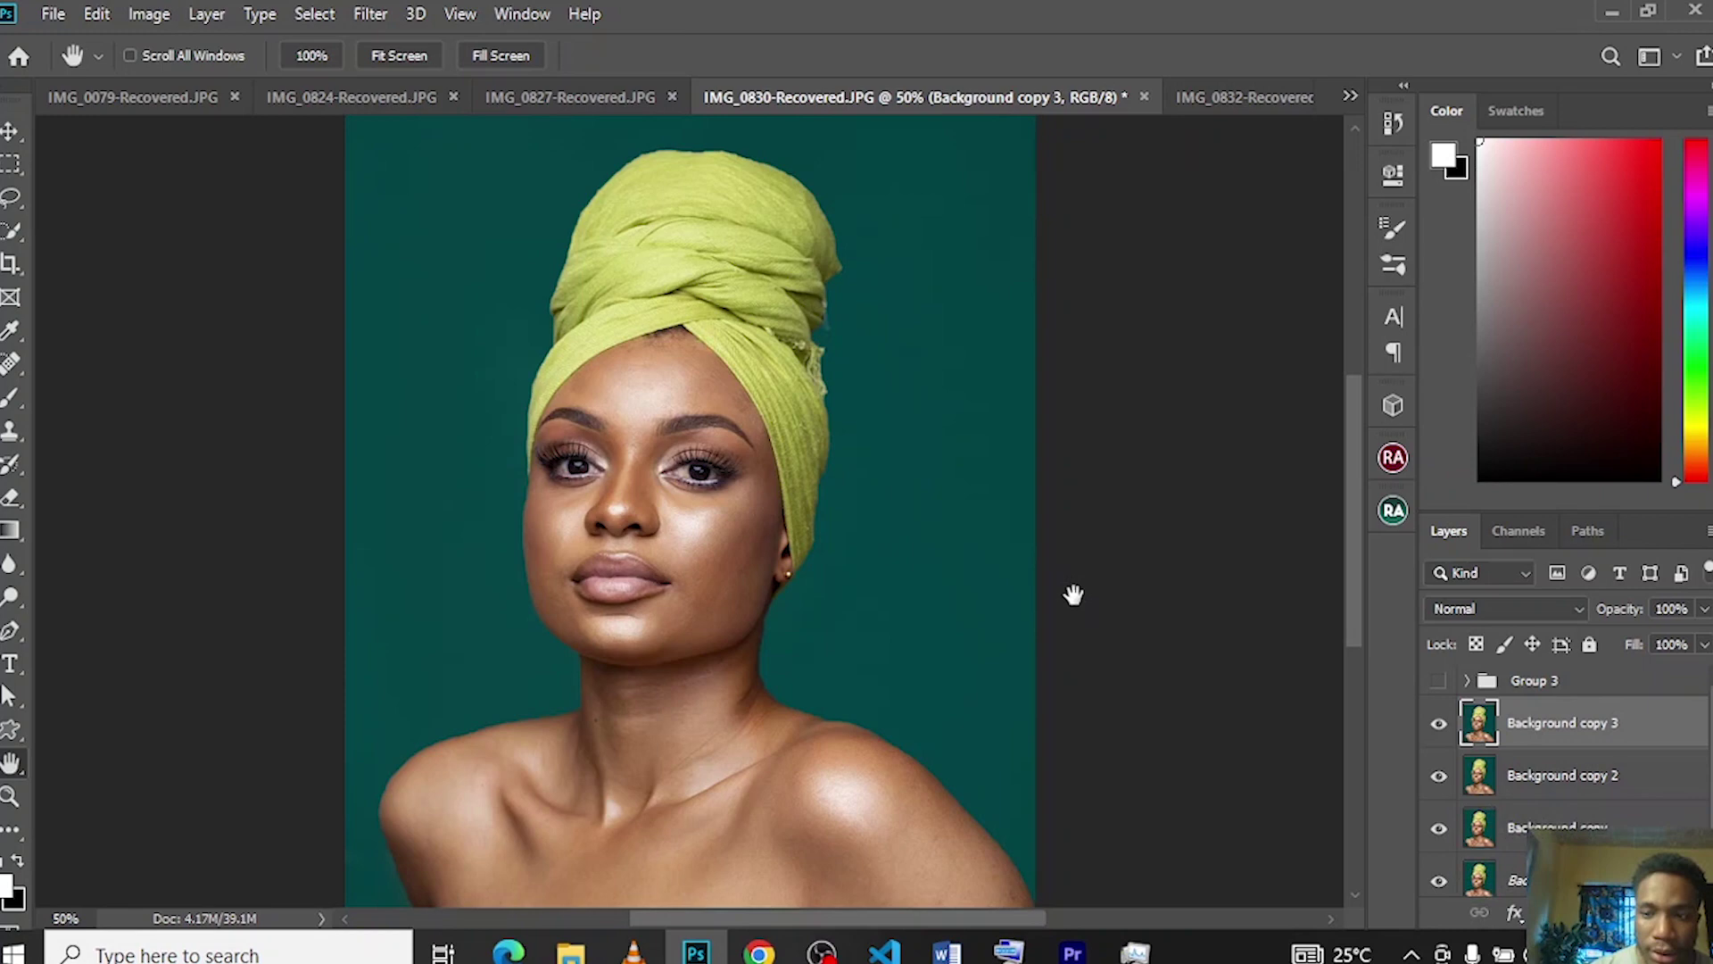
left_click(1540, 781)
left_click(1439, 724)
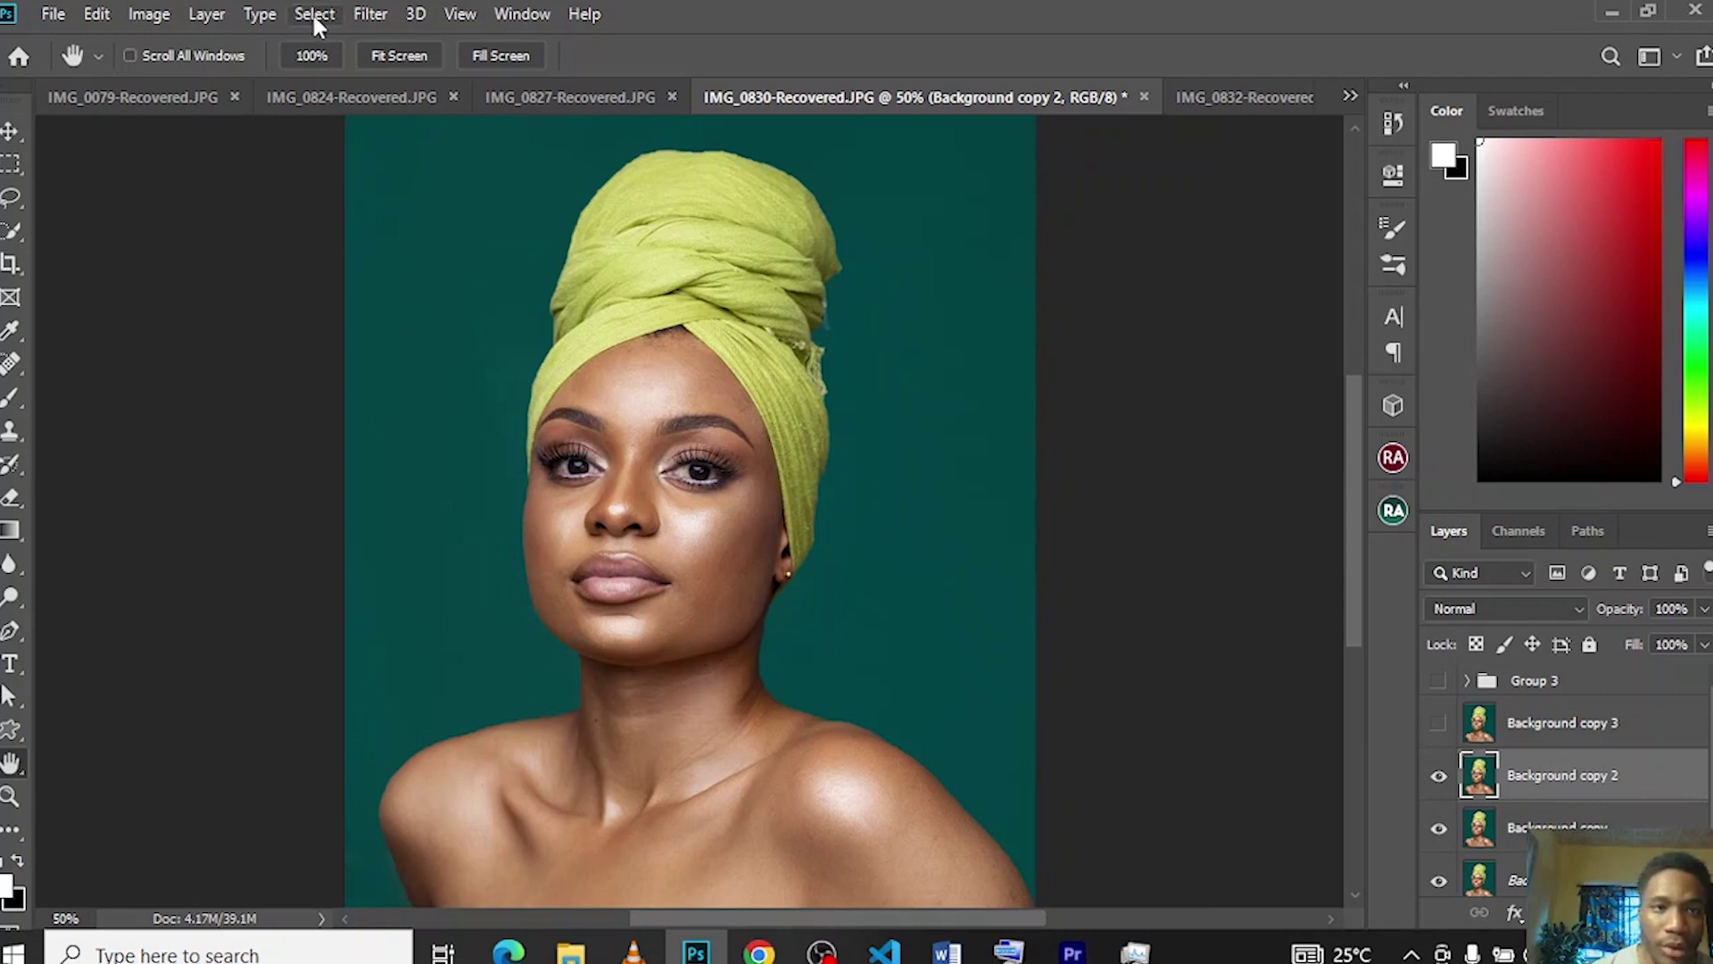
- Blur Background copy 2 with Dust & Scratches at radius 18, then show Background copy 3 again
left_click(368, 14)
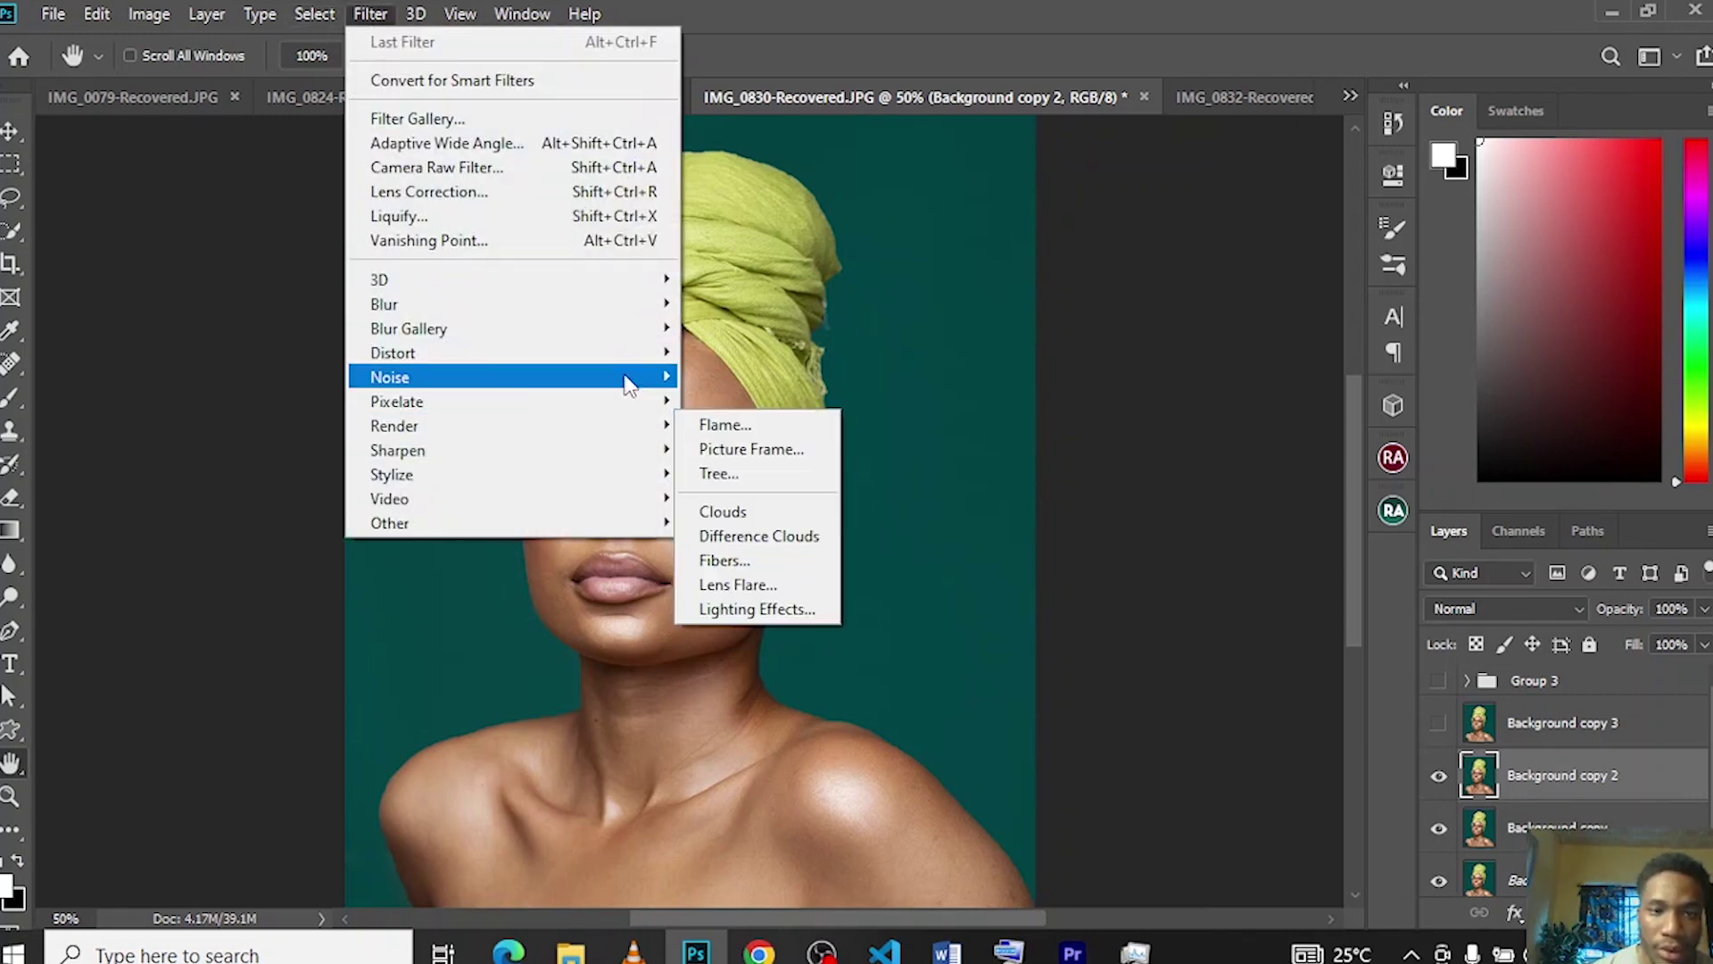
mouse_move(629, 384)
left_click(774, 425)
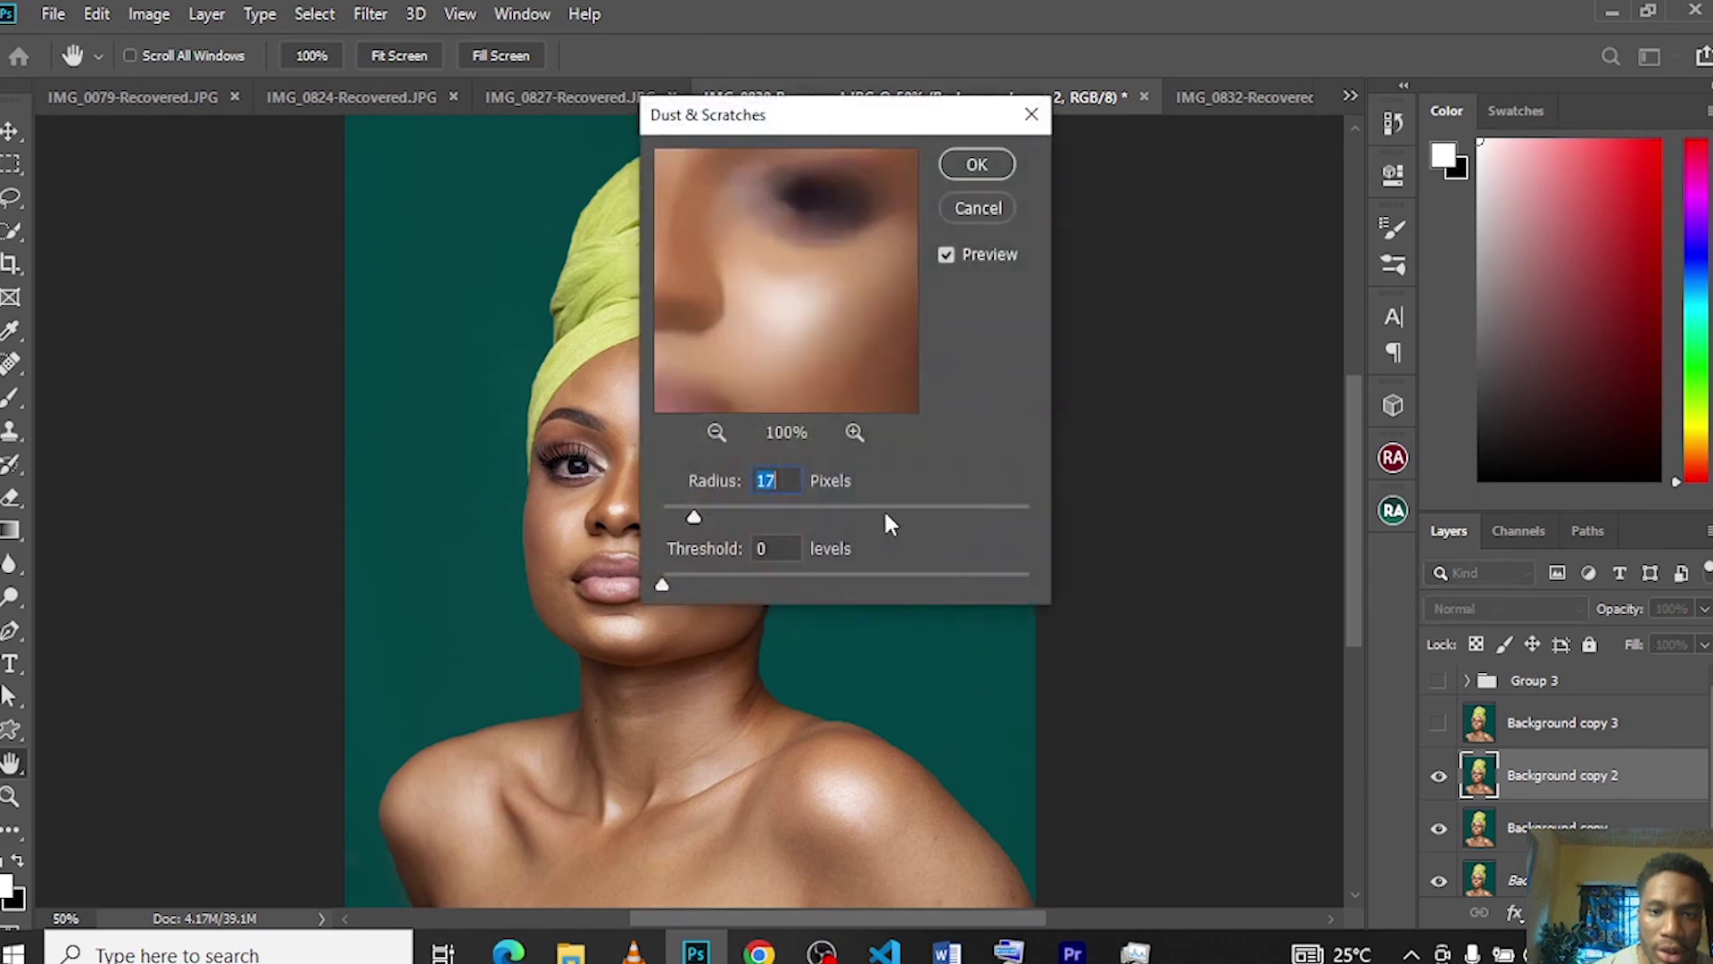
left_click_drag(834, 114, 1036, 206)
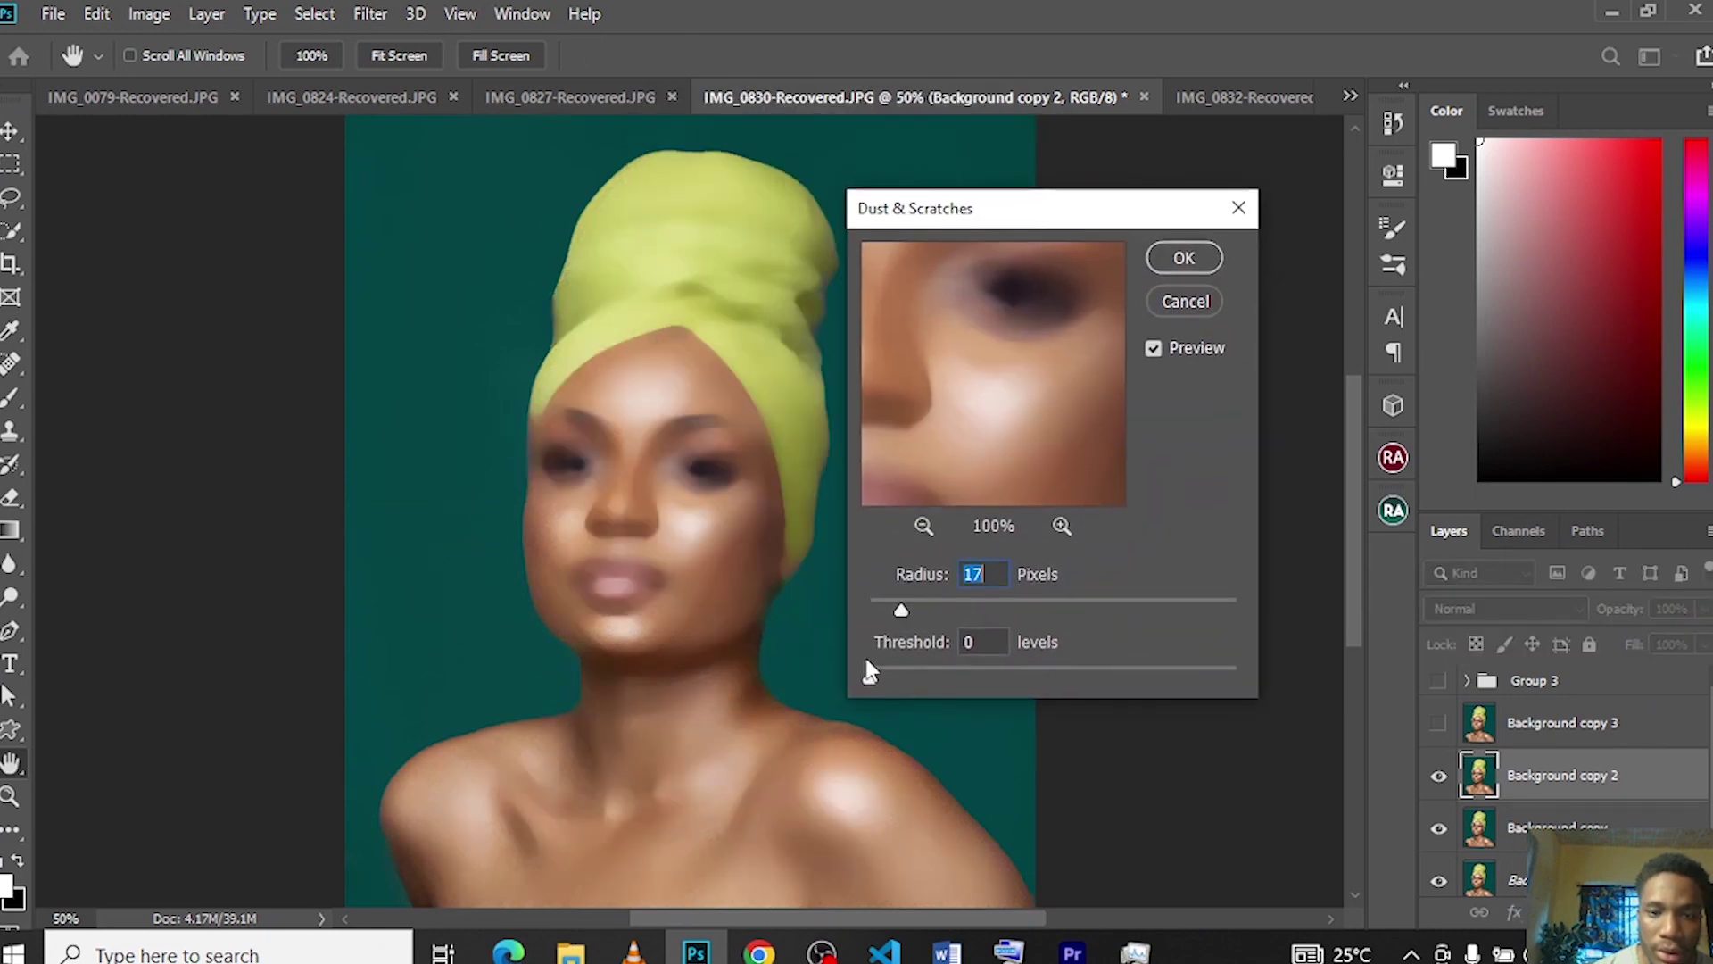
left_click_drag(897, 610, 904, 611)
left_click(702, 541)
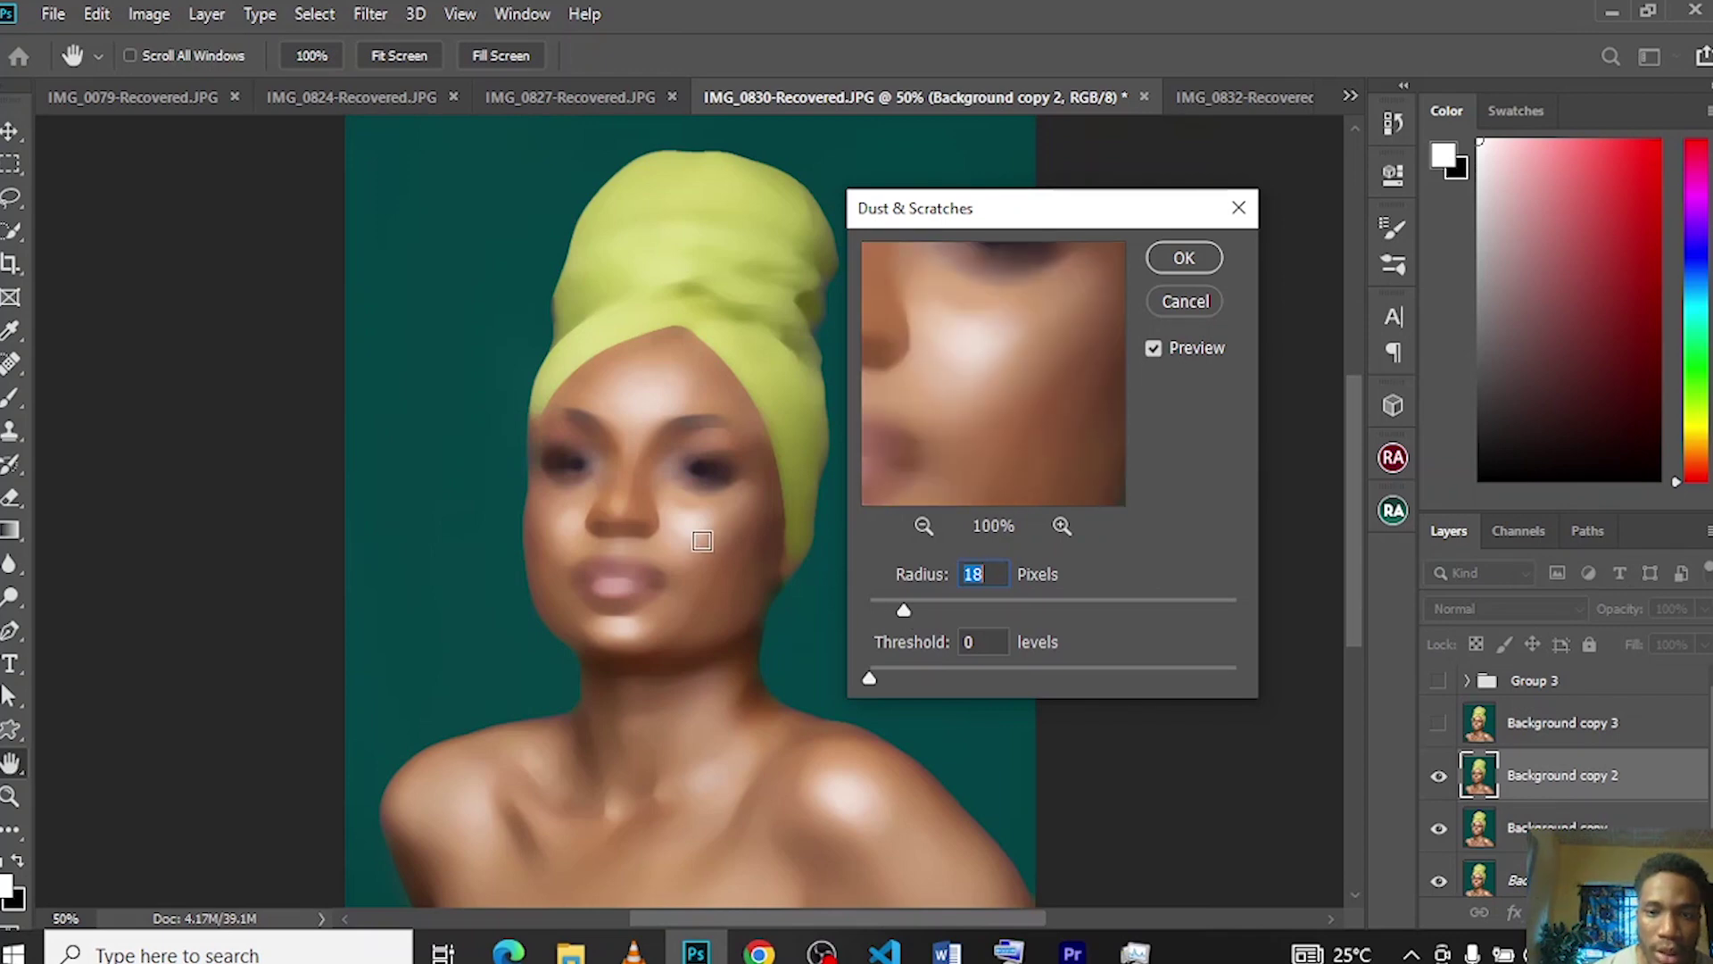
left_click(903, 612)
left_click(904, 612)
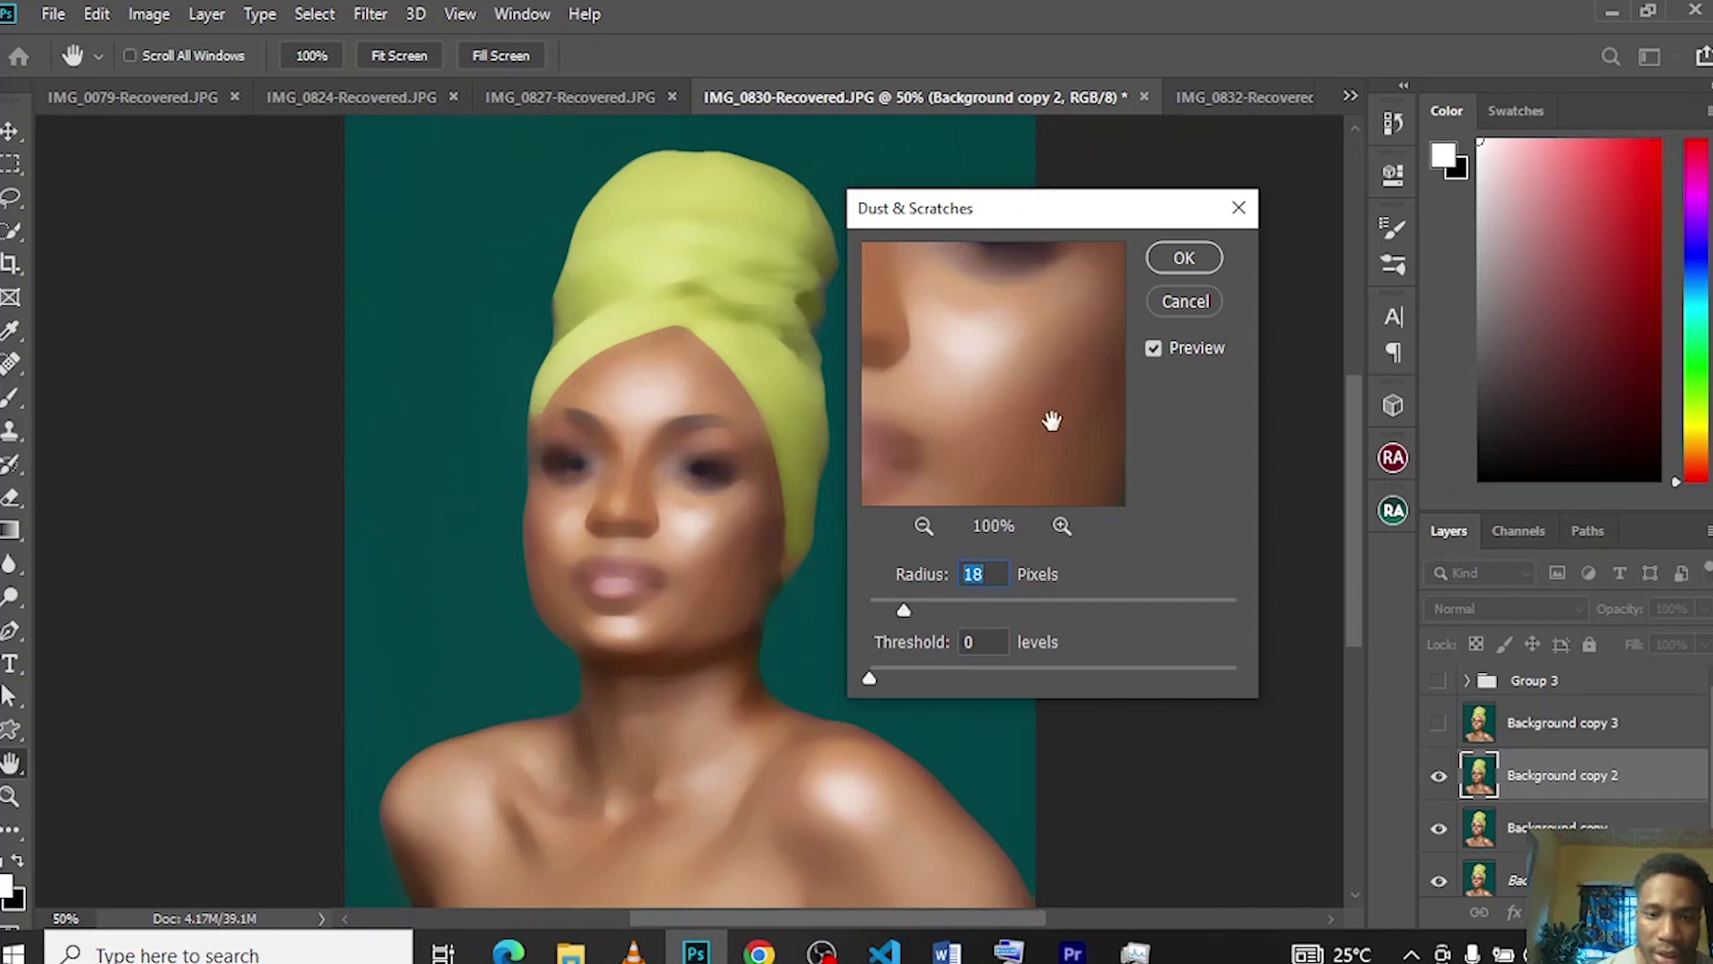
left_click(1181, 258)
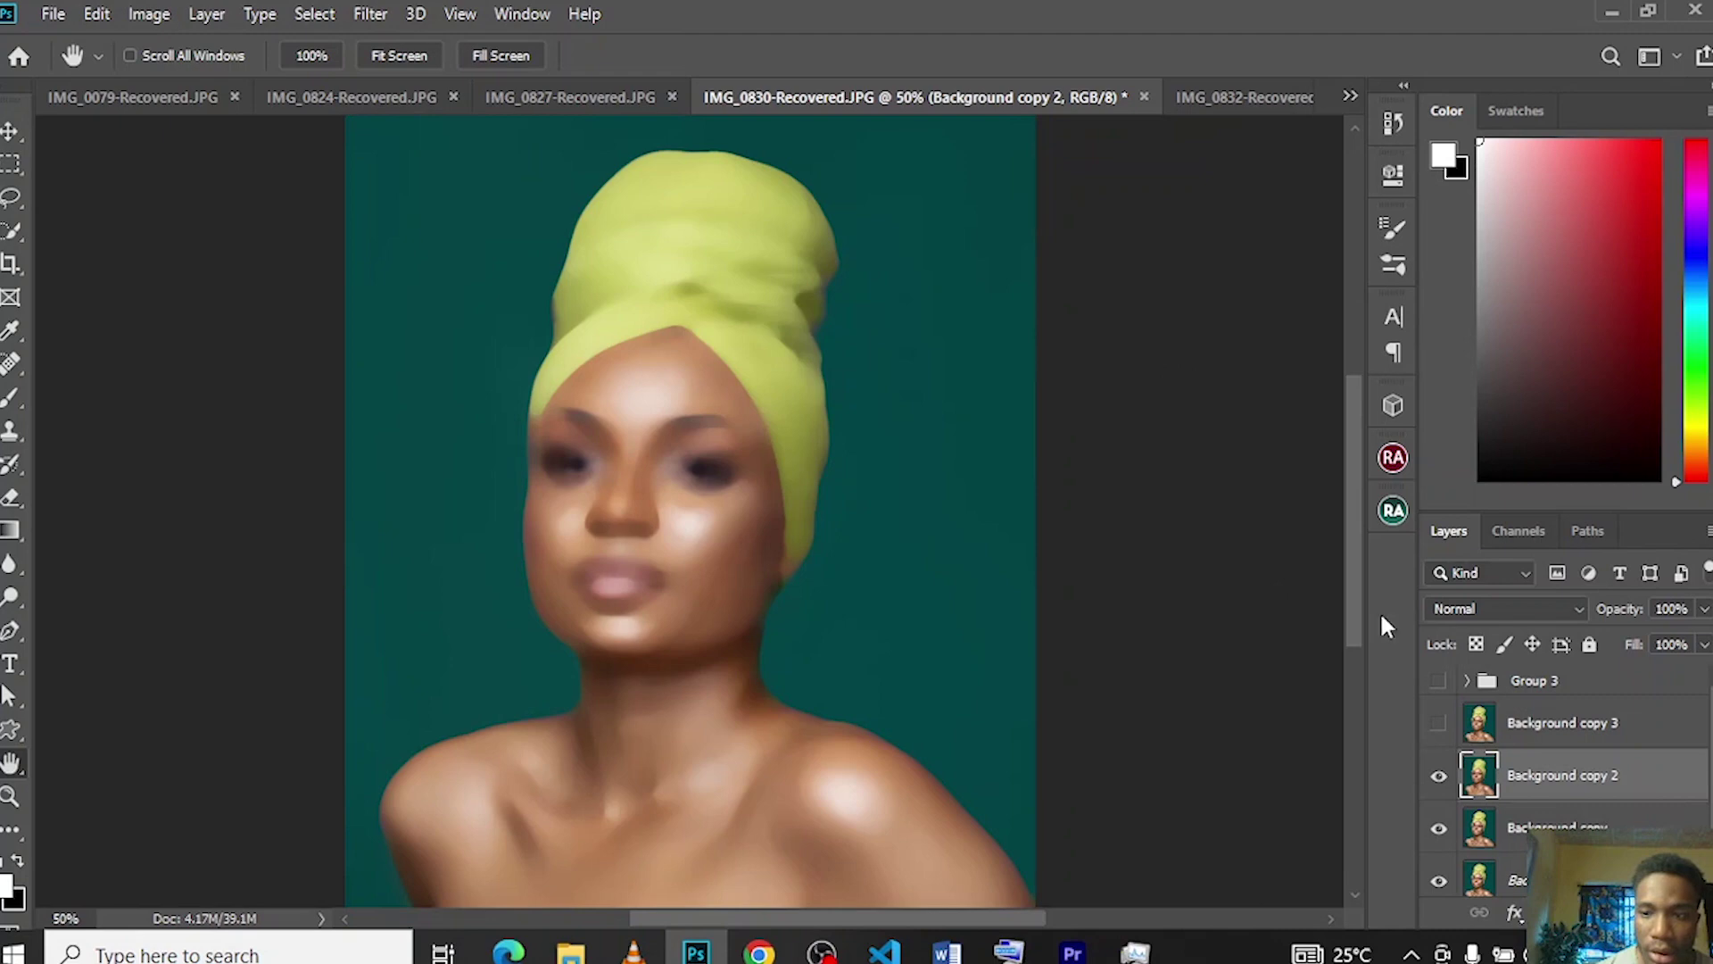
left_click(1532, 721)
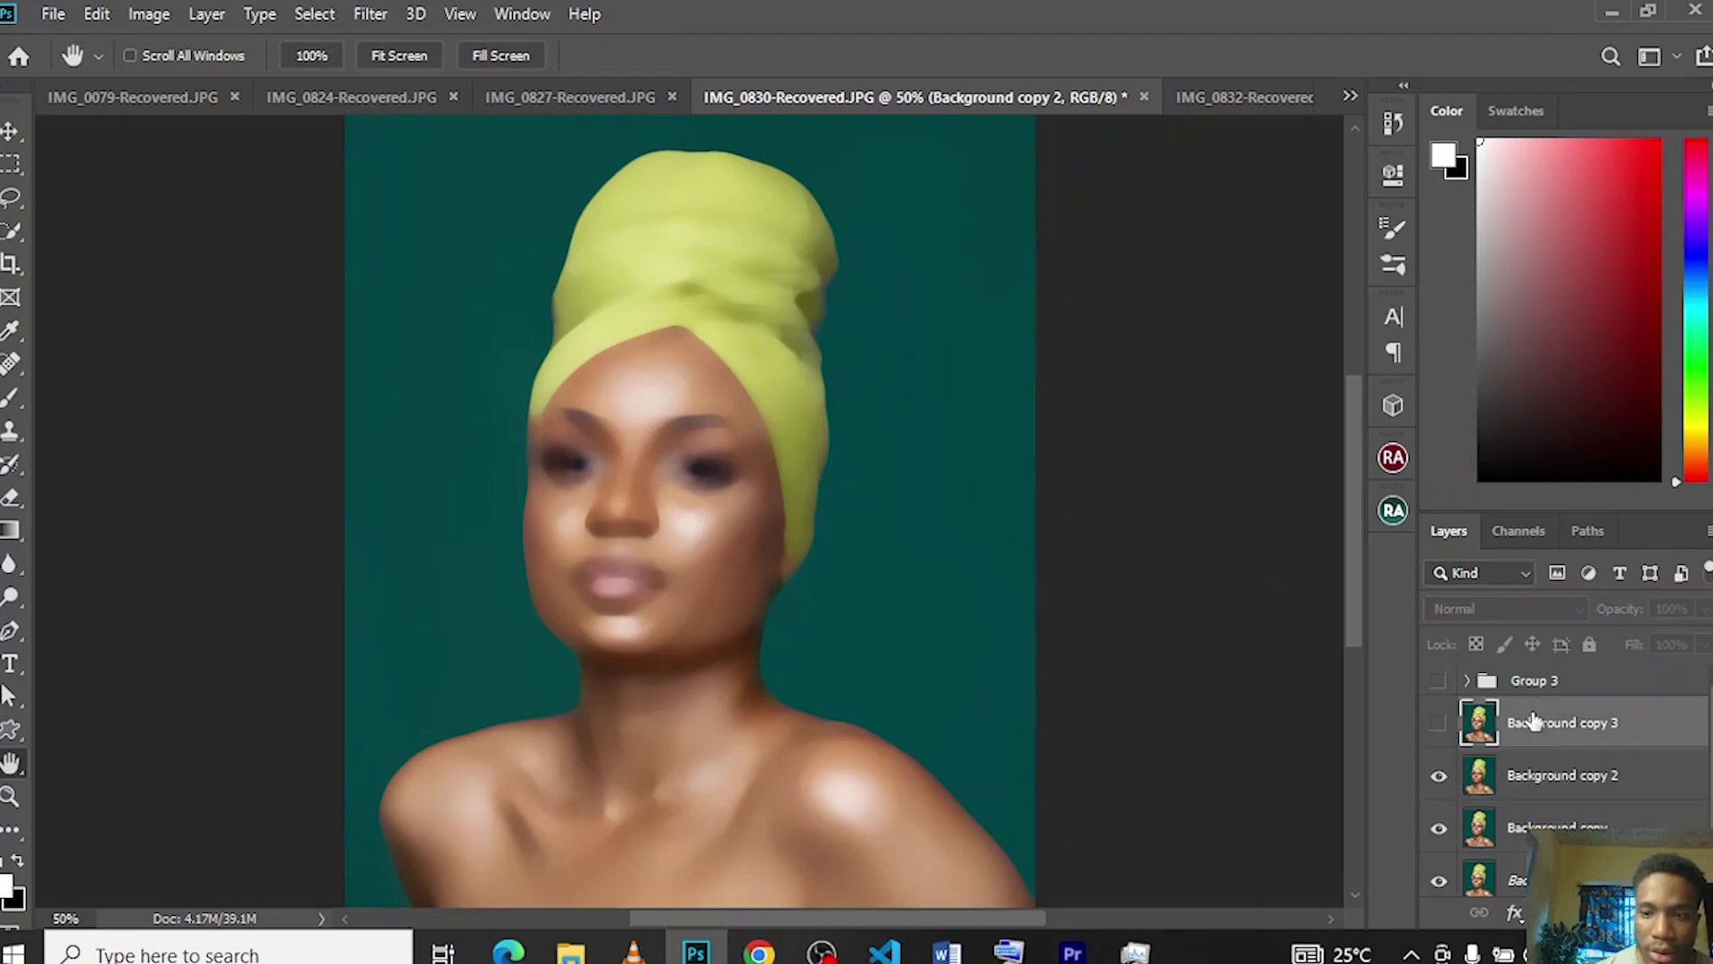
left_click(1439, 730)
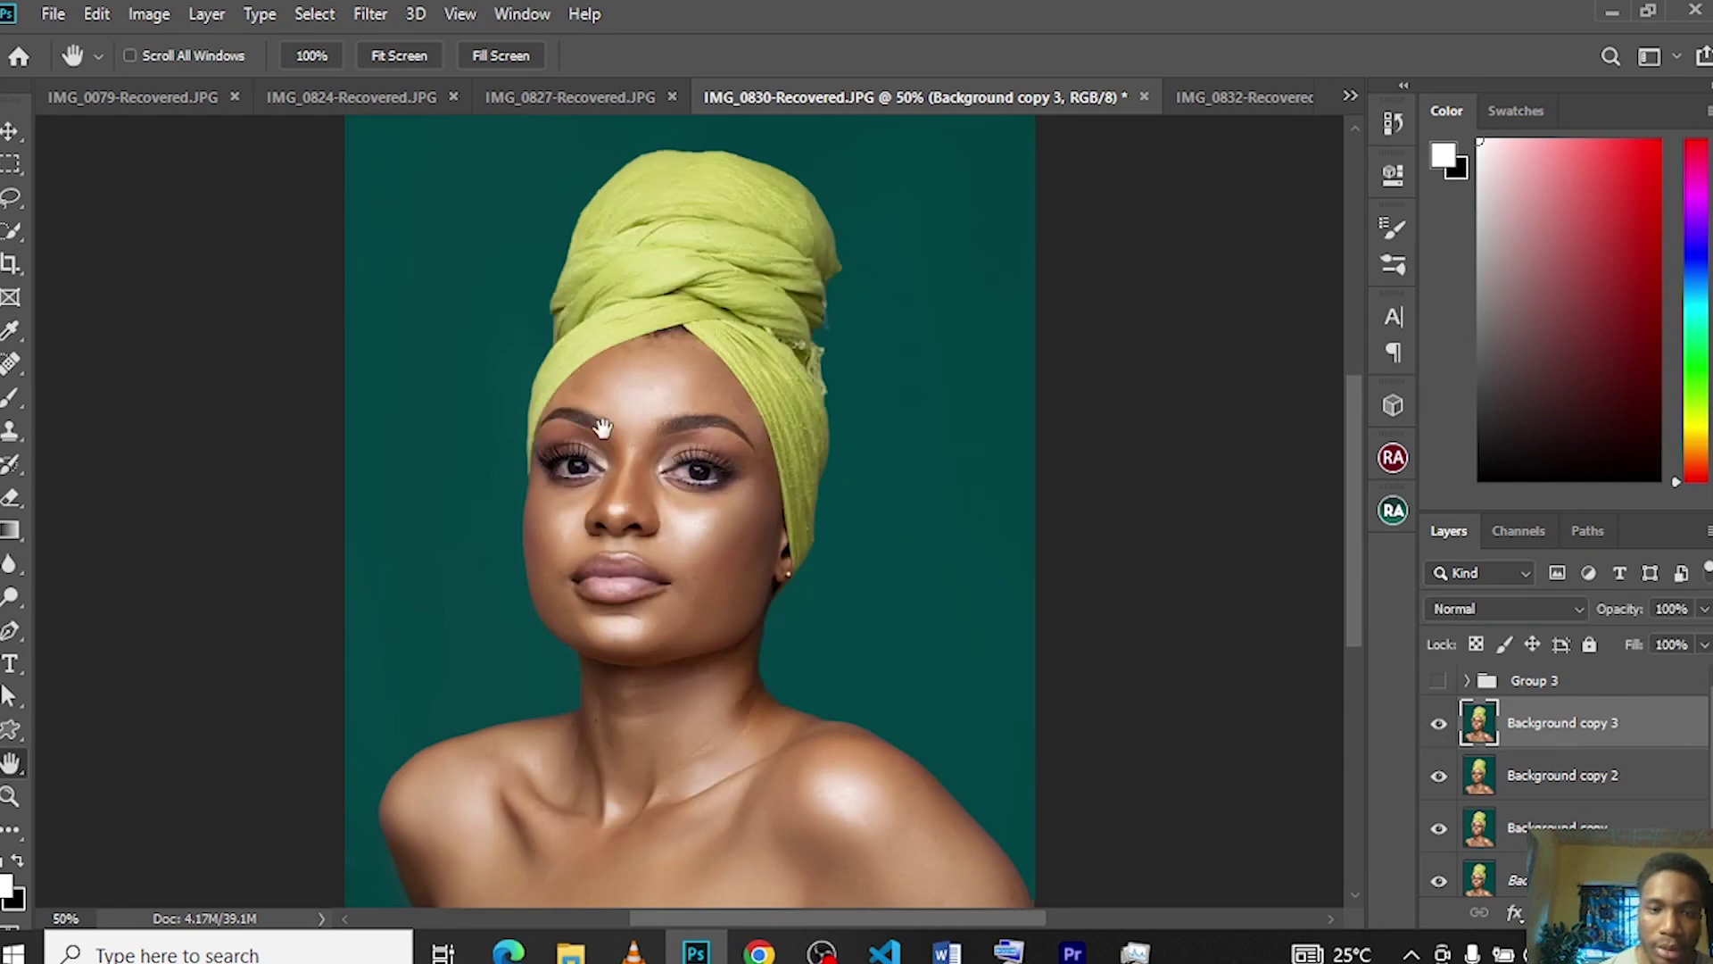
- Apply Image onto Background copy 3 using Background copy 2 as source with Subtract blending
left_click(143, 15)
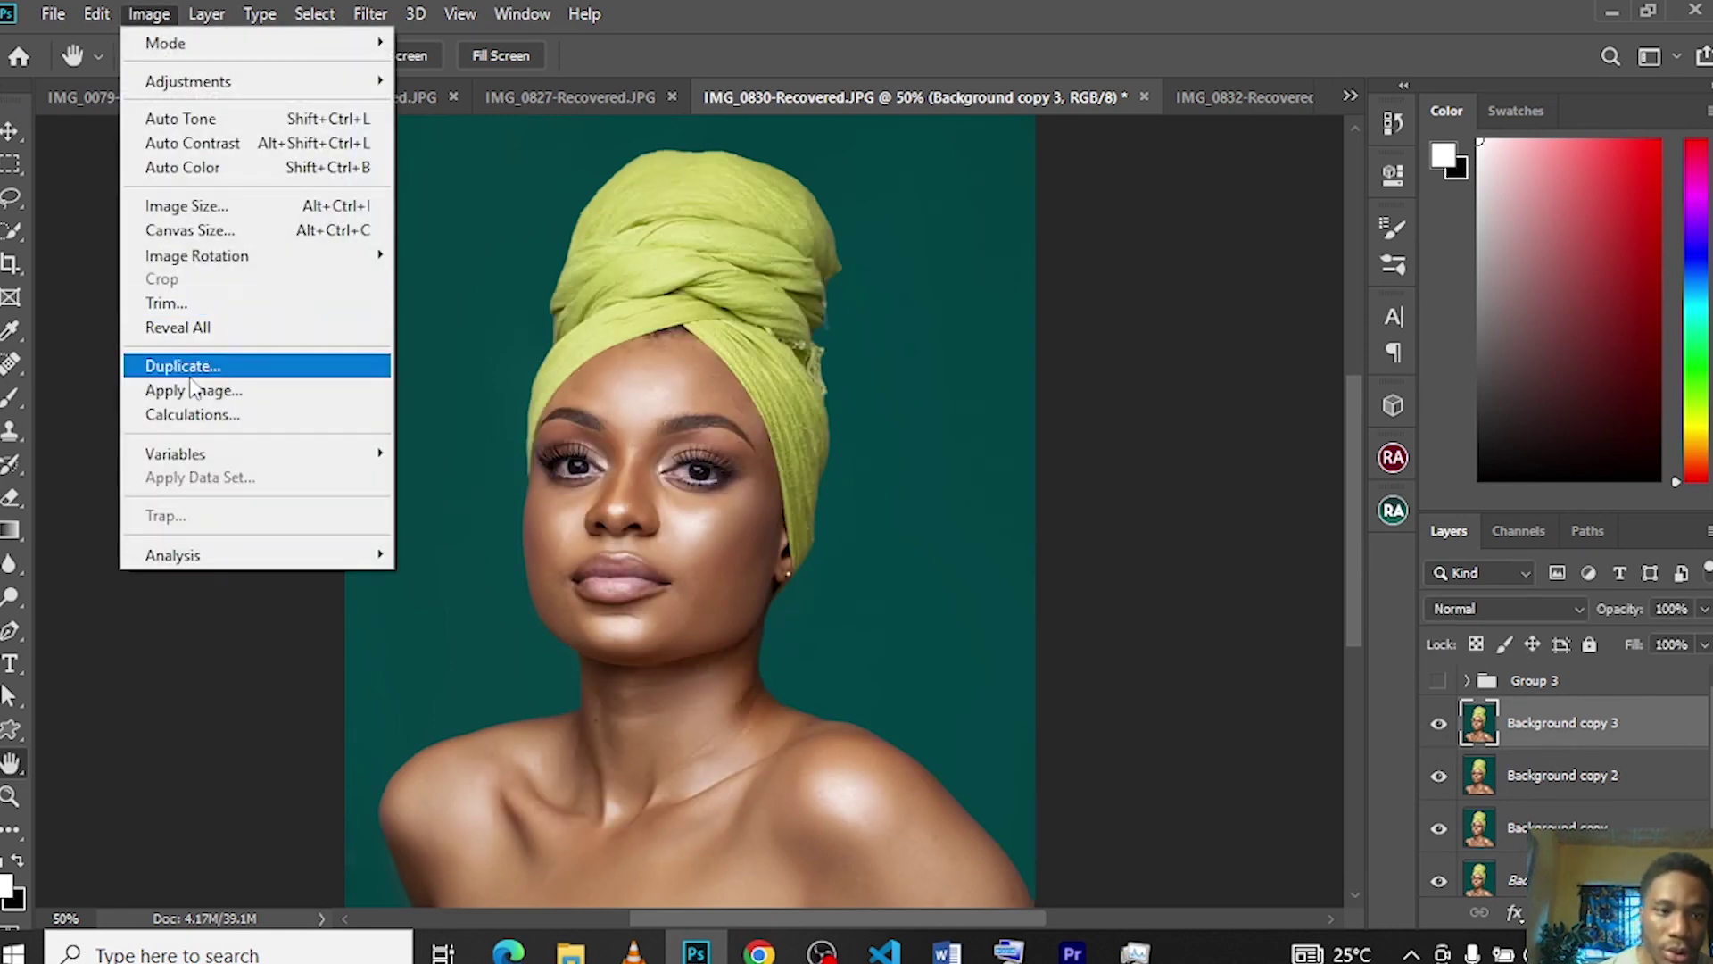
left_click(234, 392)
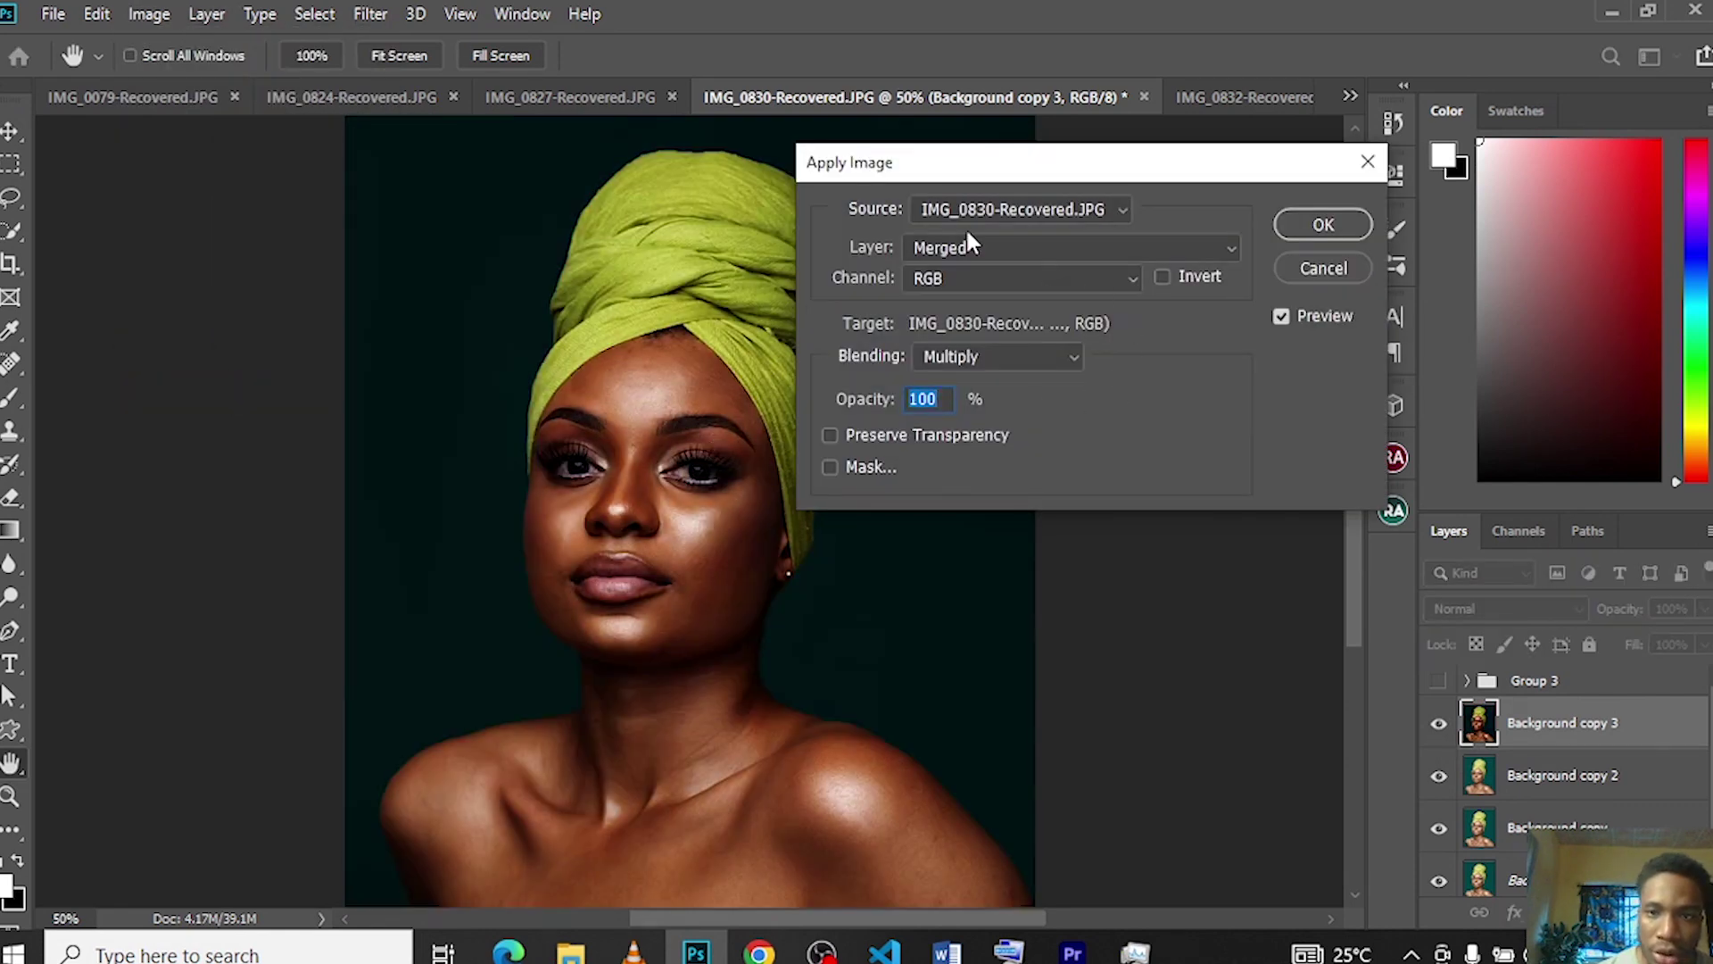
left_click(1143, 241)
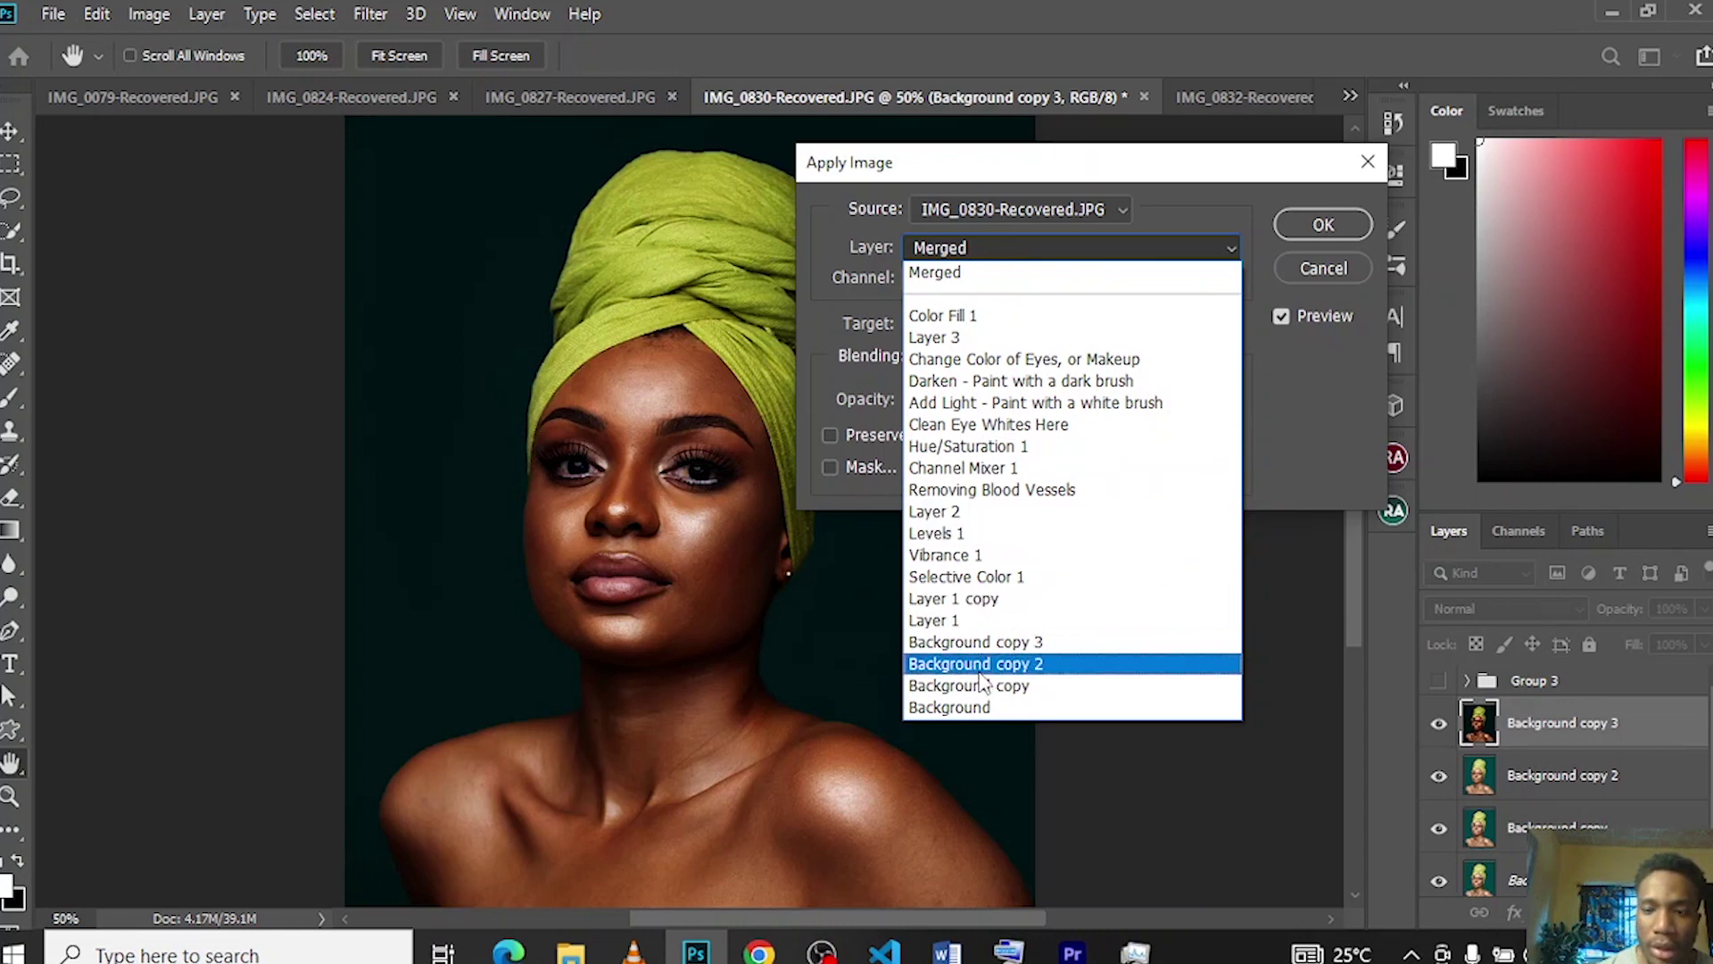
left_click(980, 664)
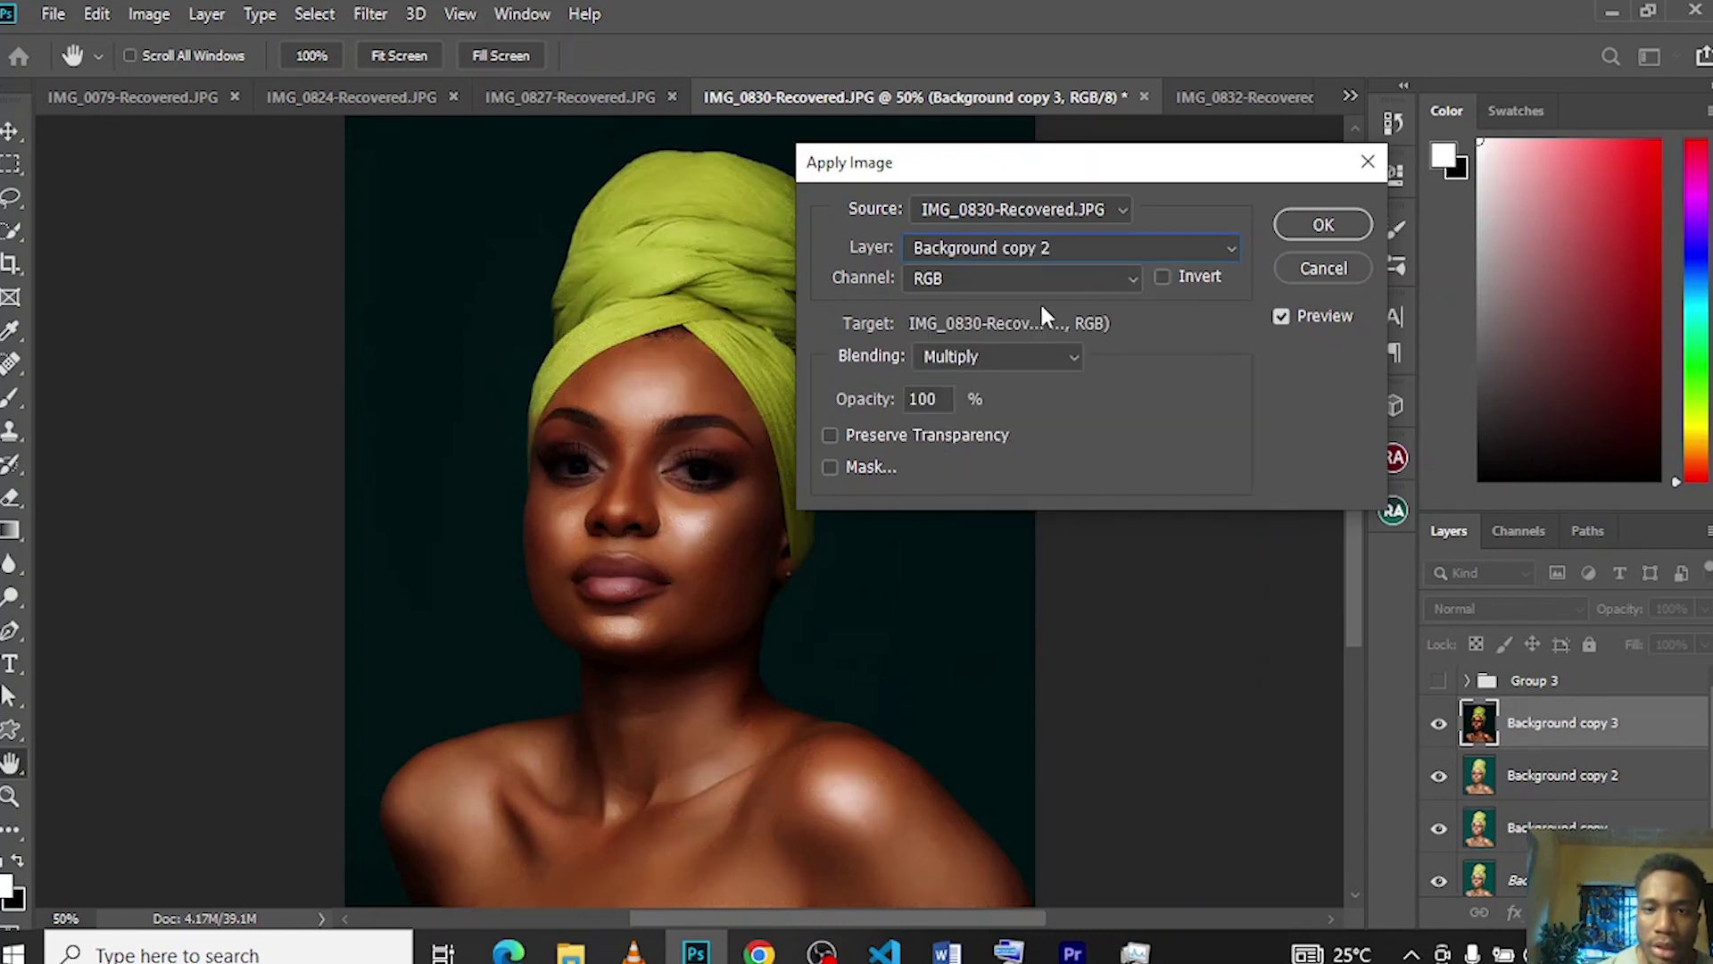
left_click(1068, 357)
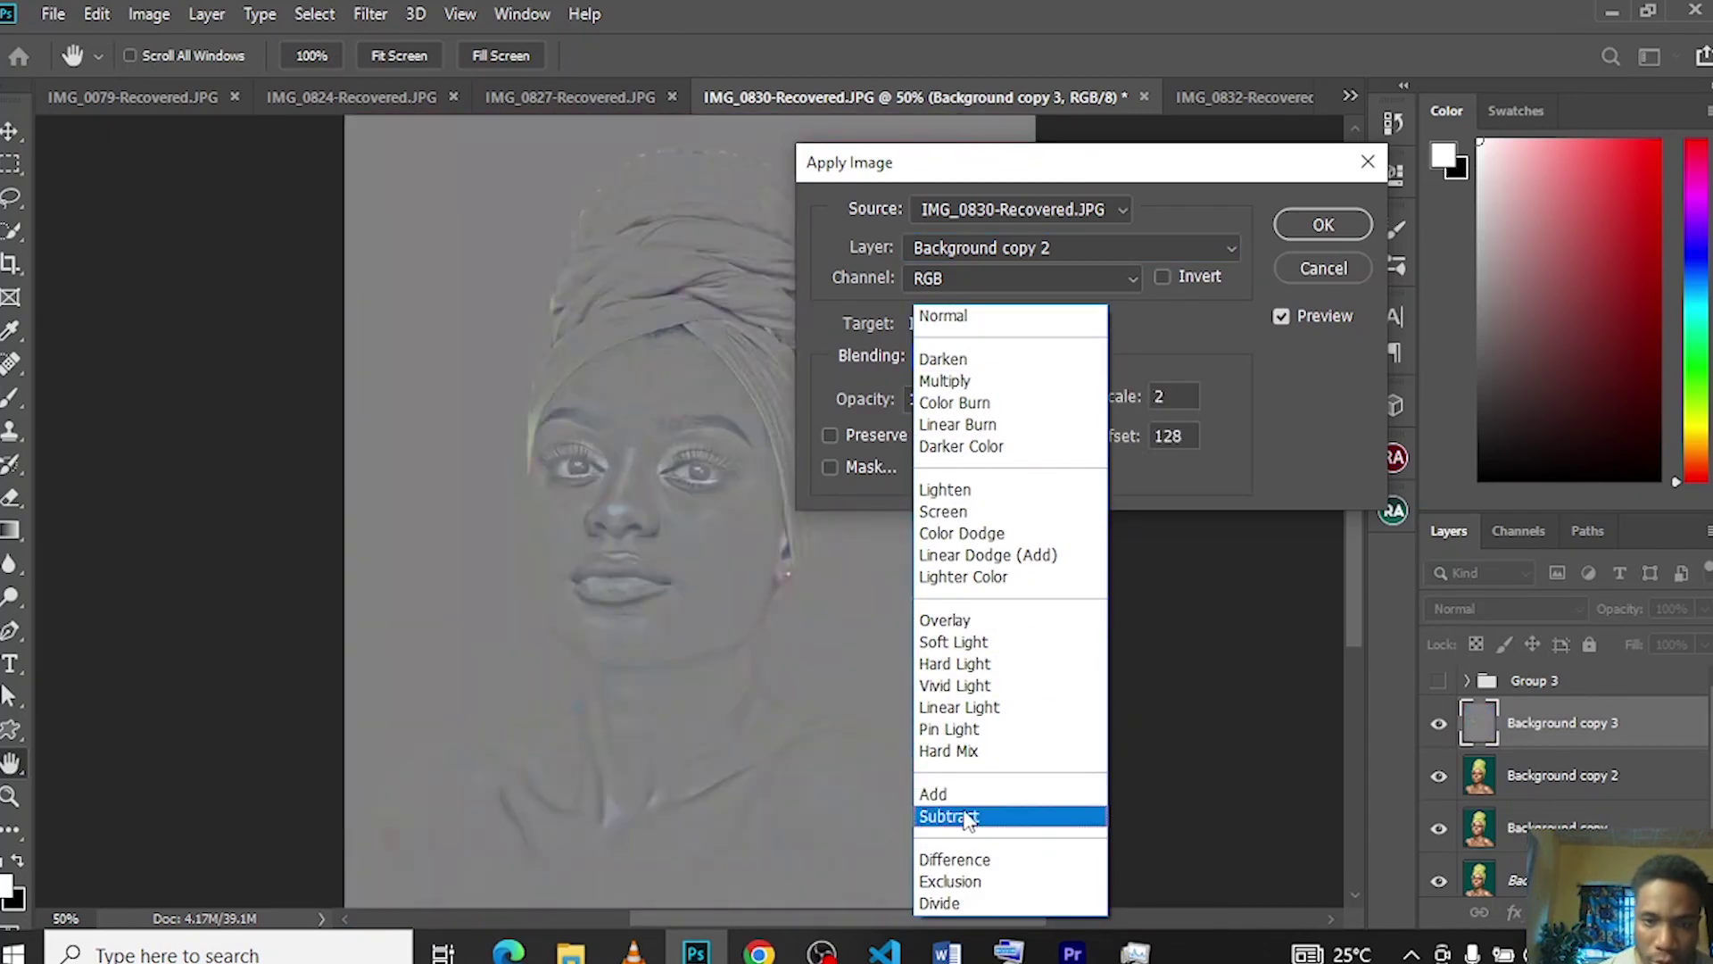
left_click(968, 819)
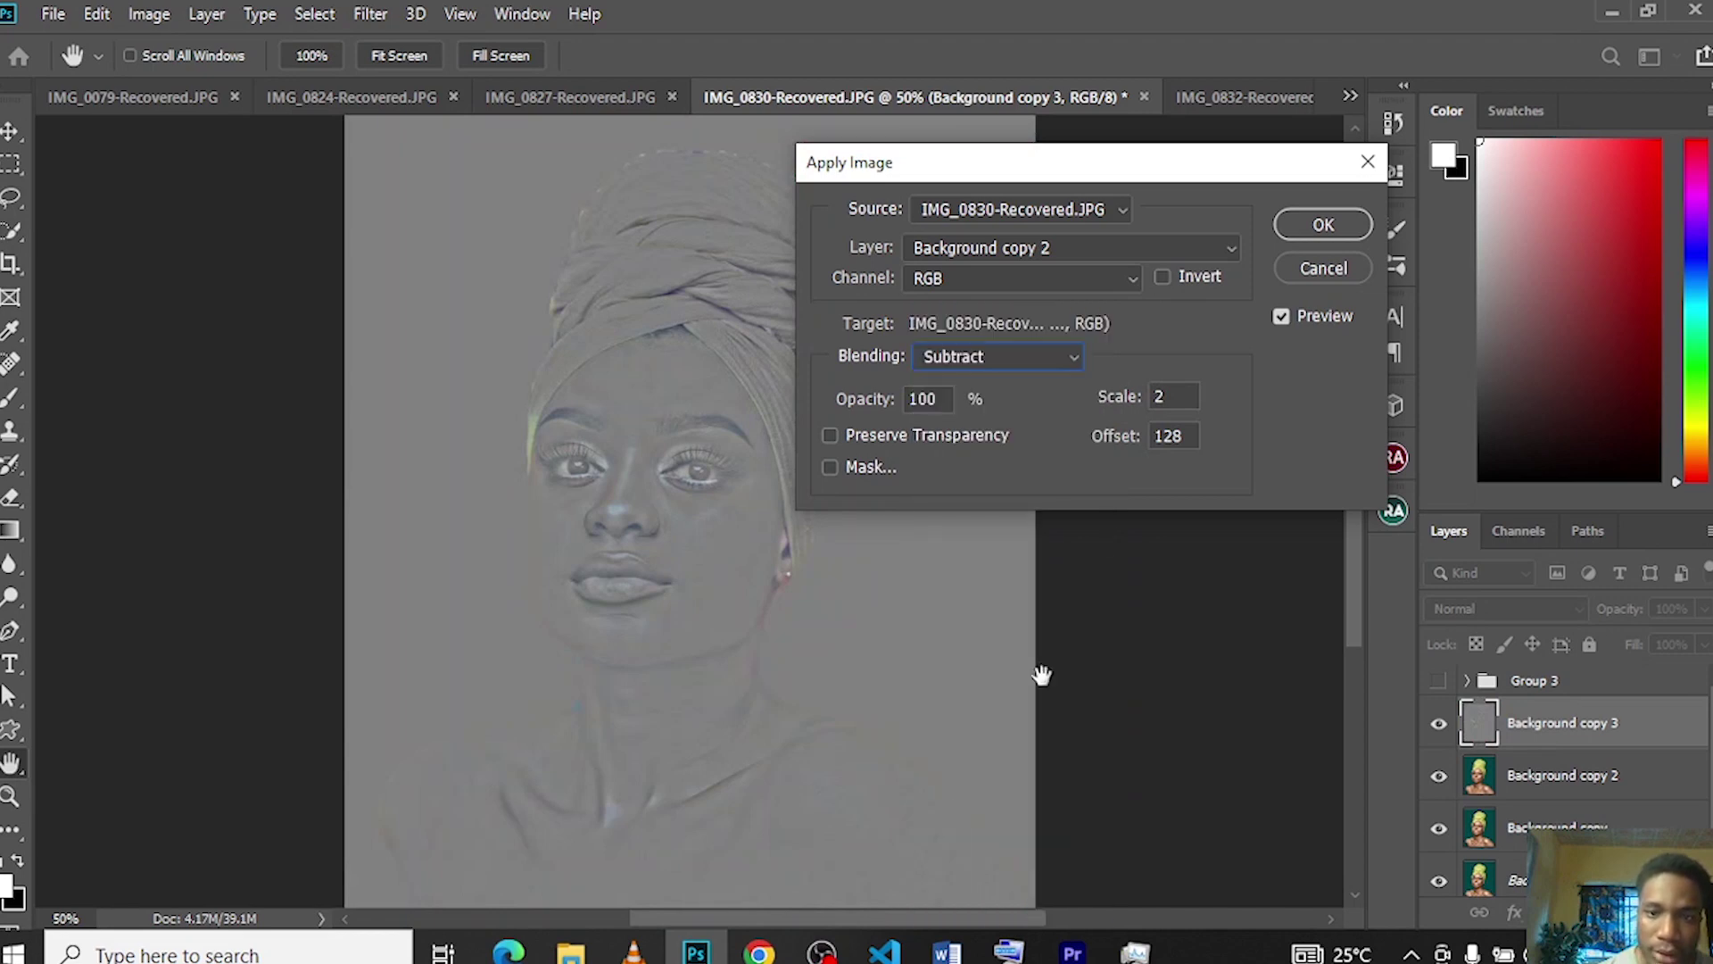
left_click(1309, 230)
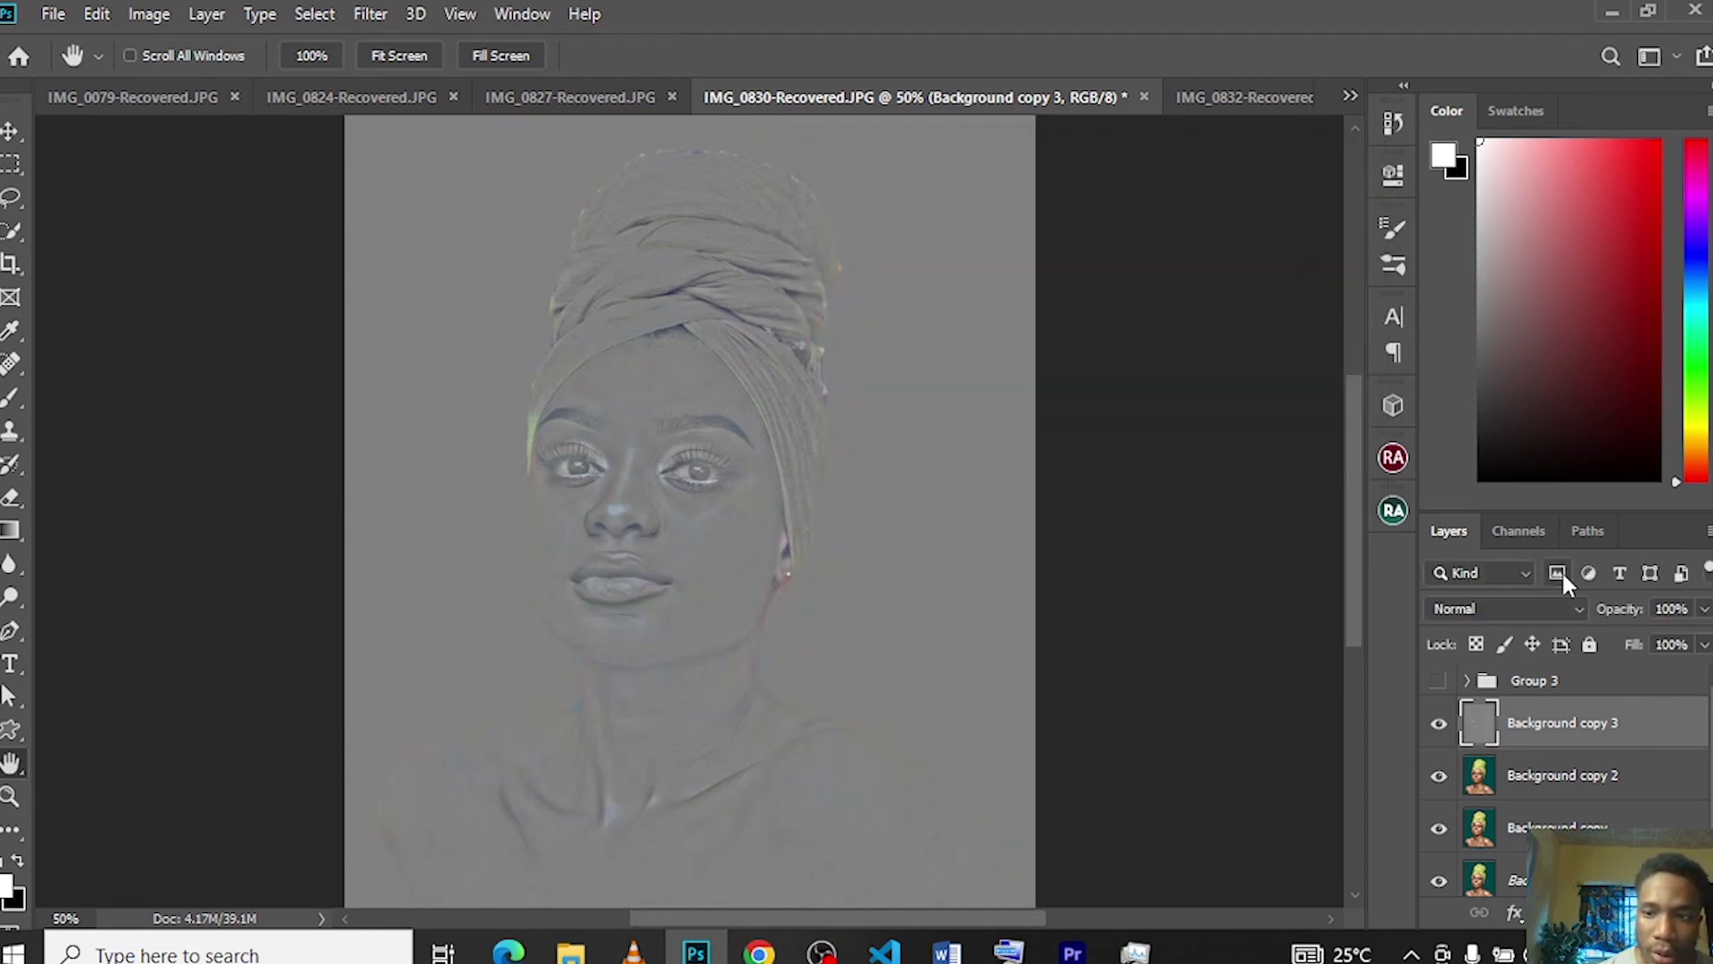
- Set Background copy 3 to Linear Light and group it with Background copy 2 as Group 4
left_click(1554, 608)
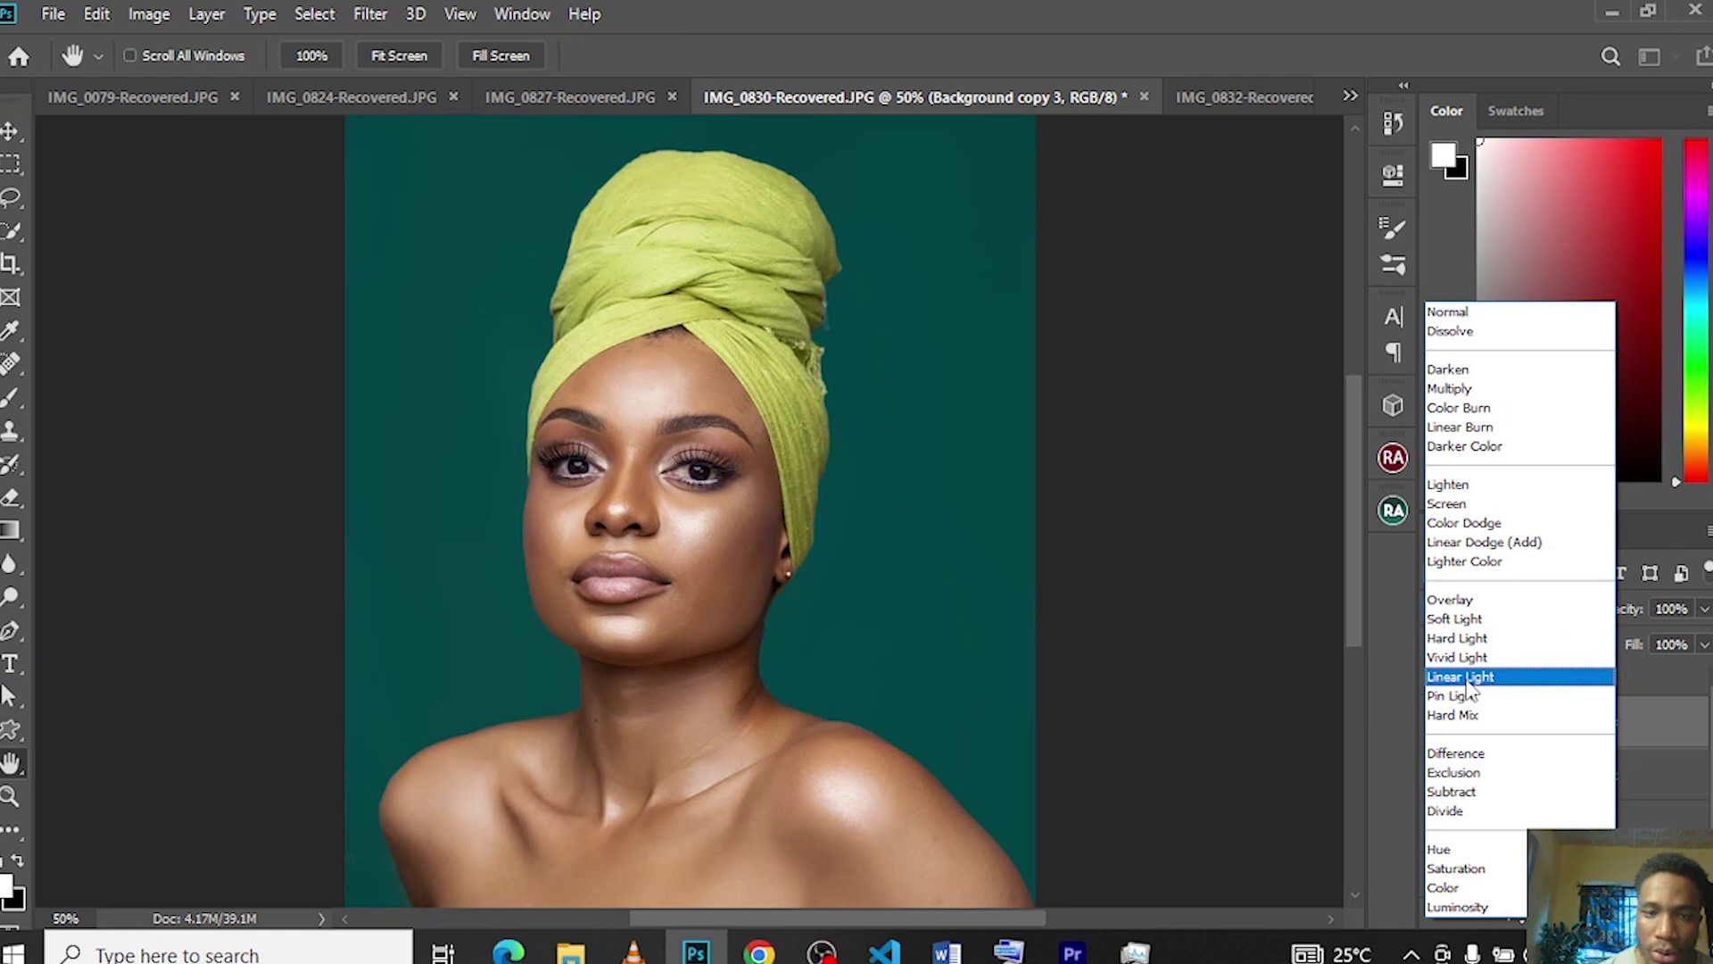
left_click(1472, 675)
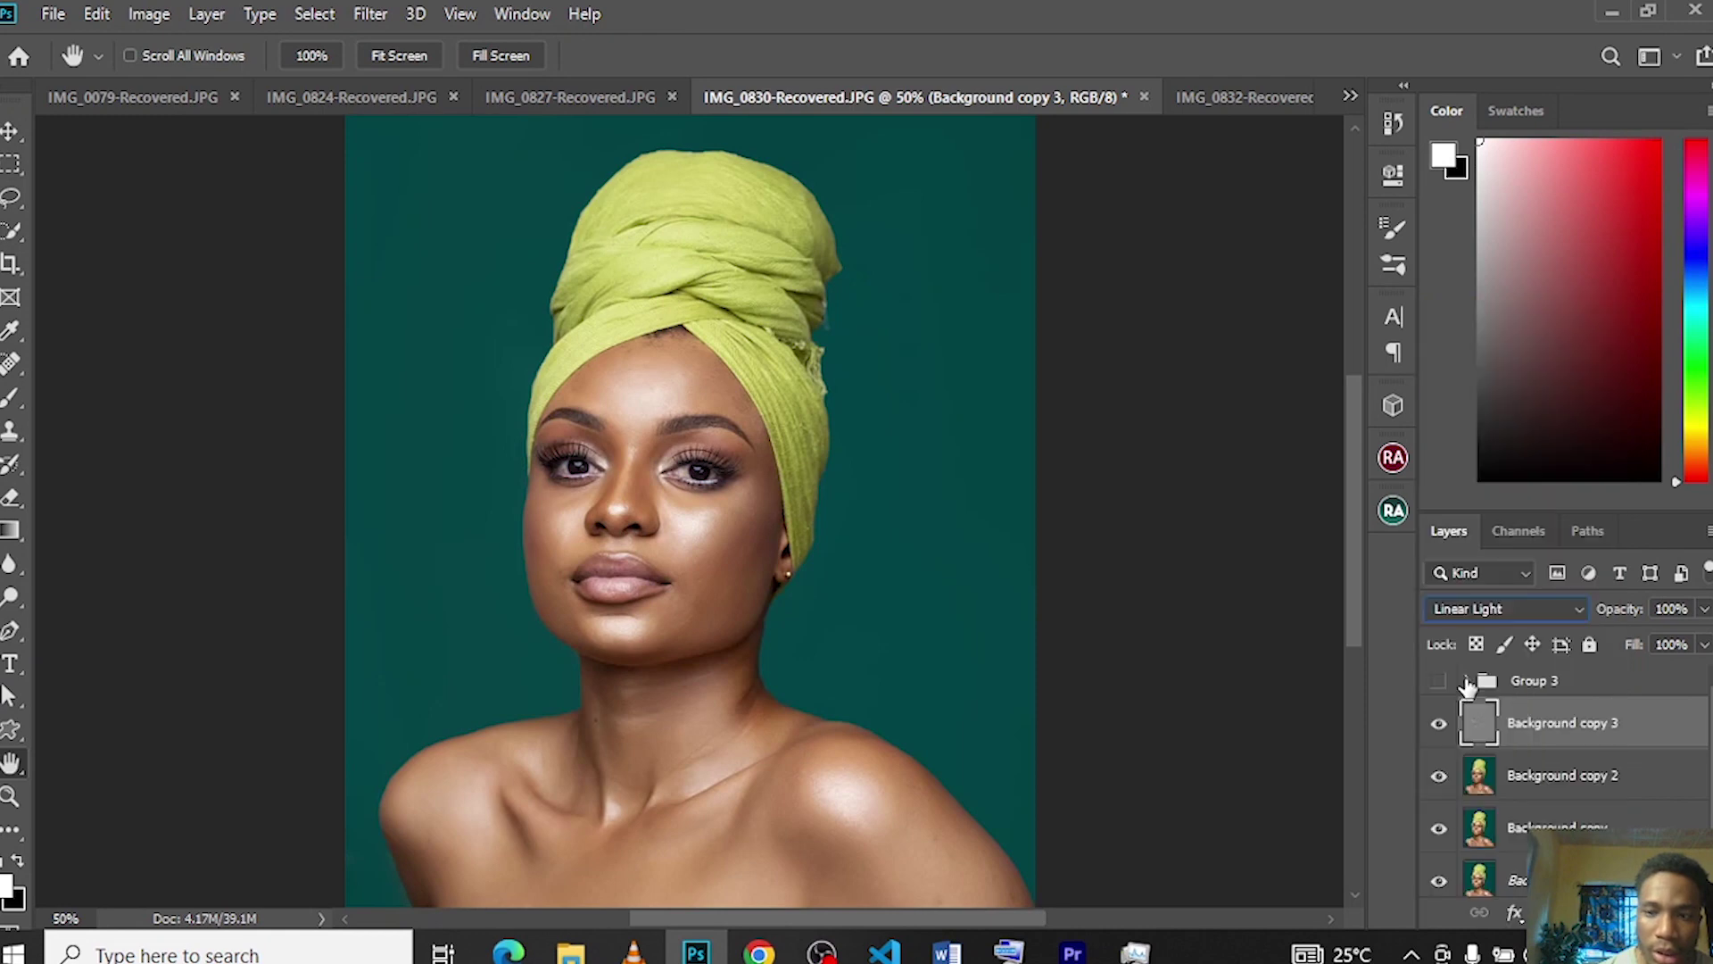
left_click(1661, 777, "shift")
key("ctrl+g")
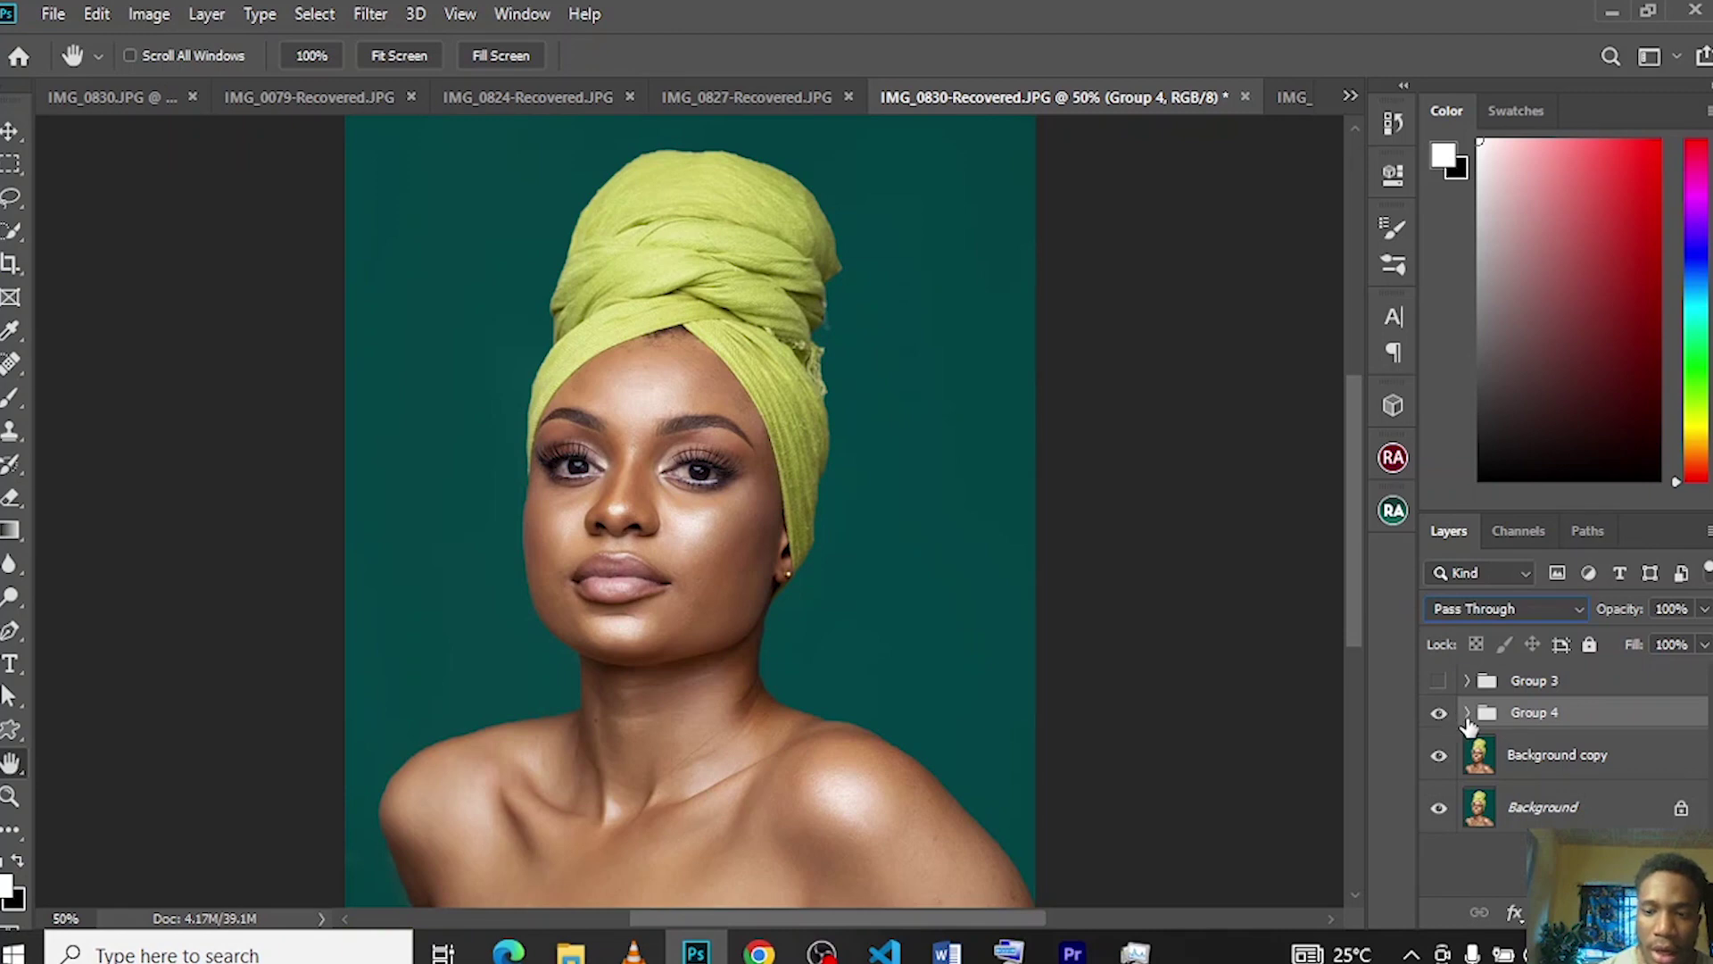
left_click(1466, 713)
left_click(1562, 808)
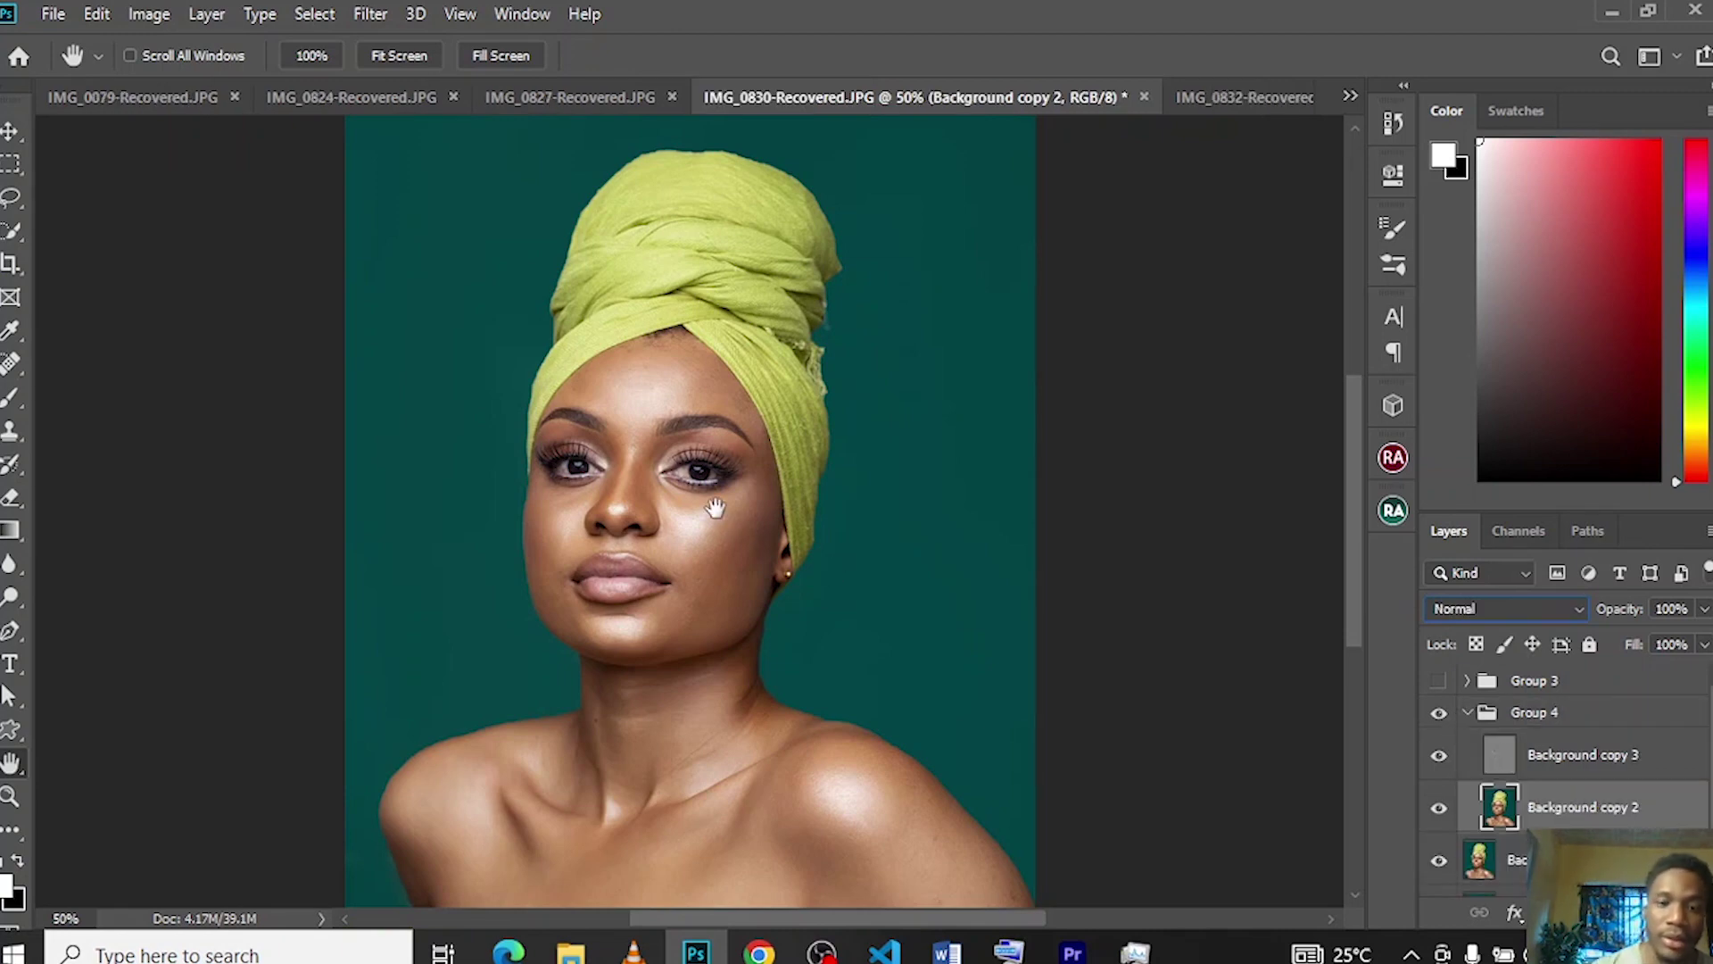
- Lasso-select the forehead, right cheek, chin, left cheek and skin below the nose, then dismiss Sticky Keys
left_click(12, 197)
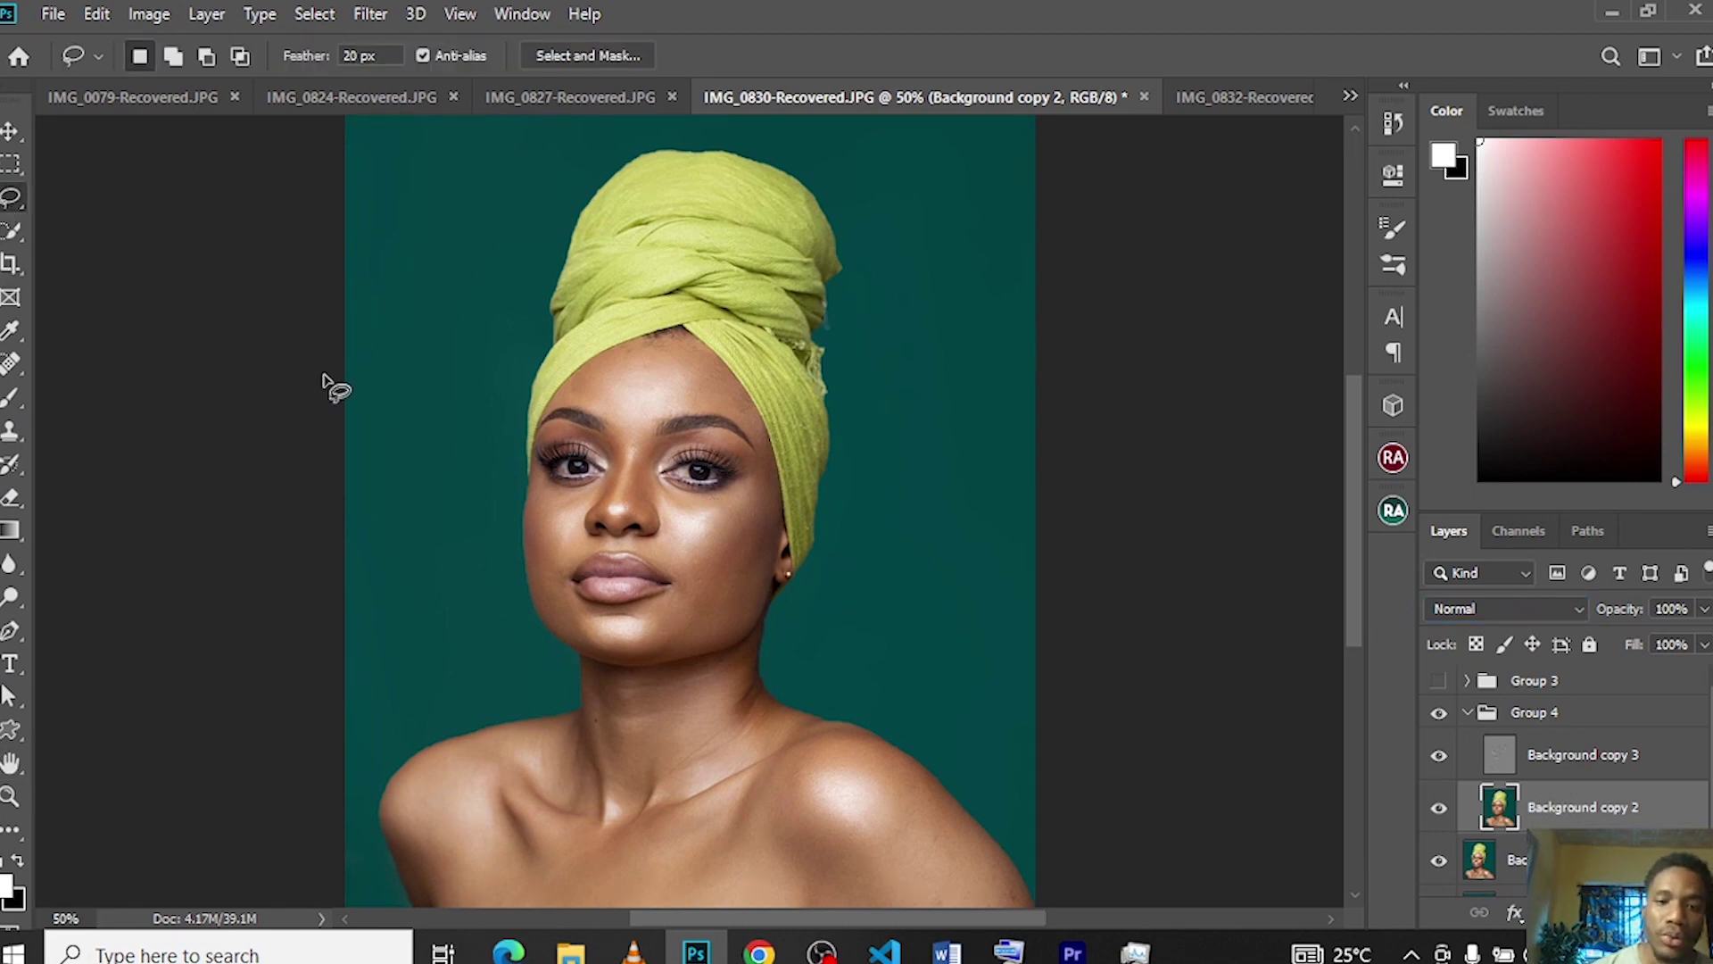
mouse_move(620, 347)
left_mouse_down()
mouse_move(678, 340)
mouse_move(727, 375)
mouse_move(761, 435)
mouse_move(688, 406)
mouse_move(626, 435)
mouse_move(565, 397)
mouse_move(624, 351)
left_mouse_up()
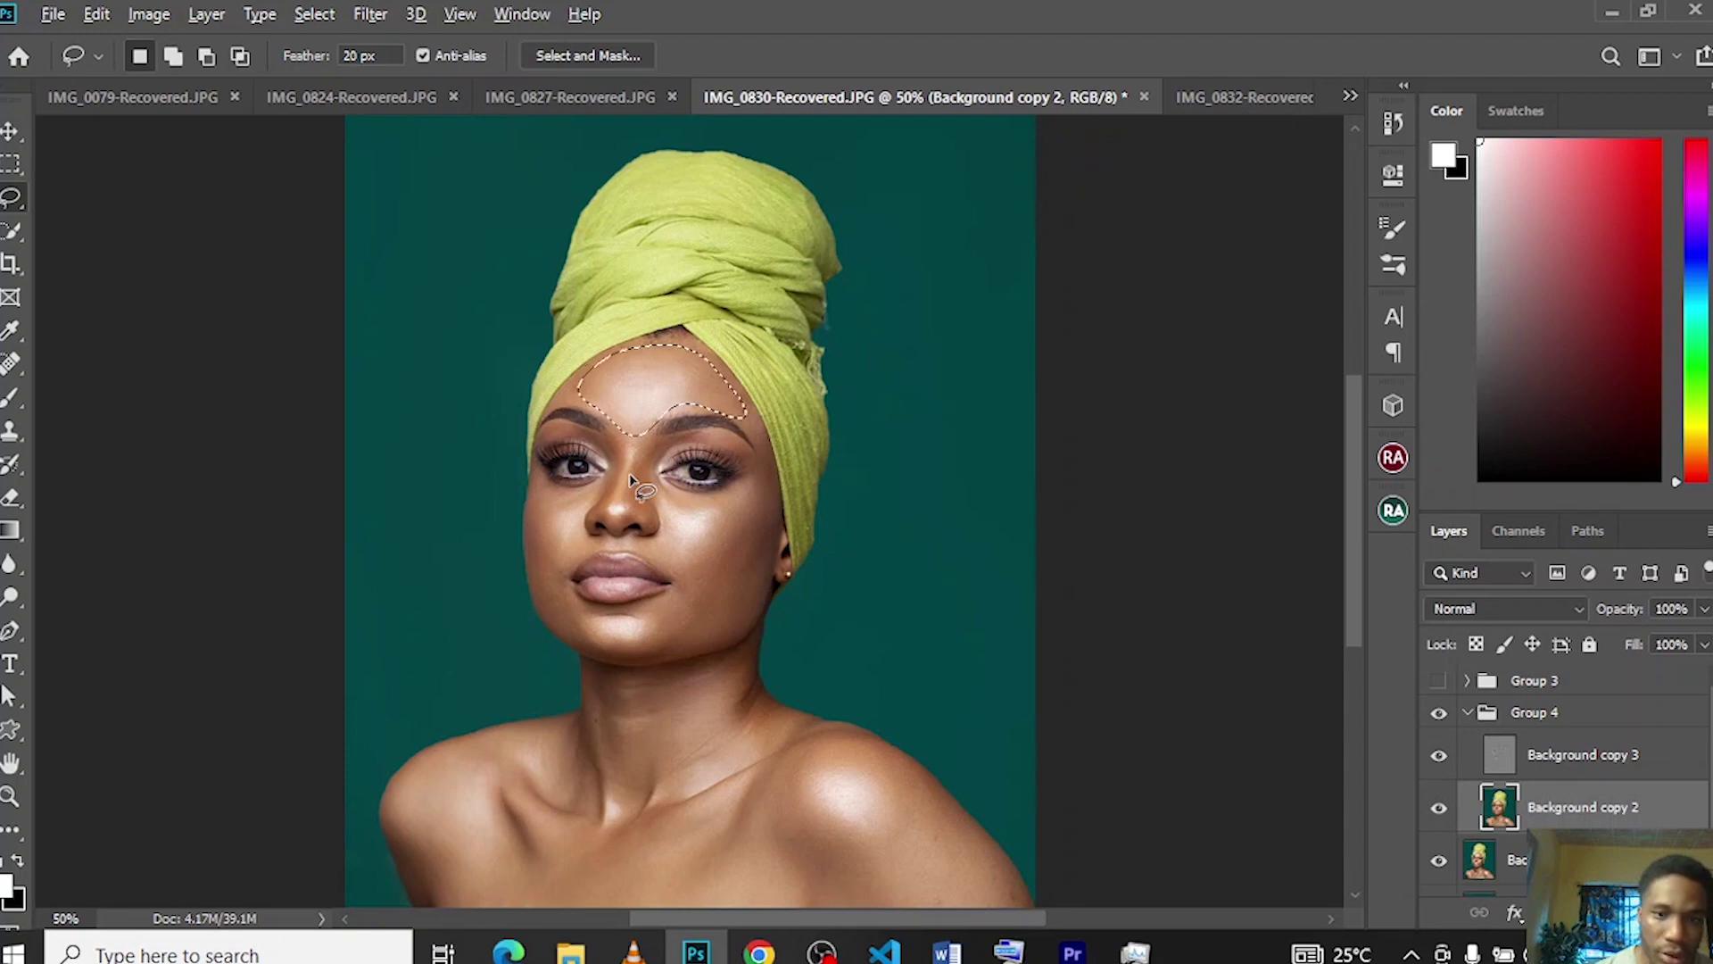
key("shift")
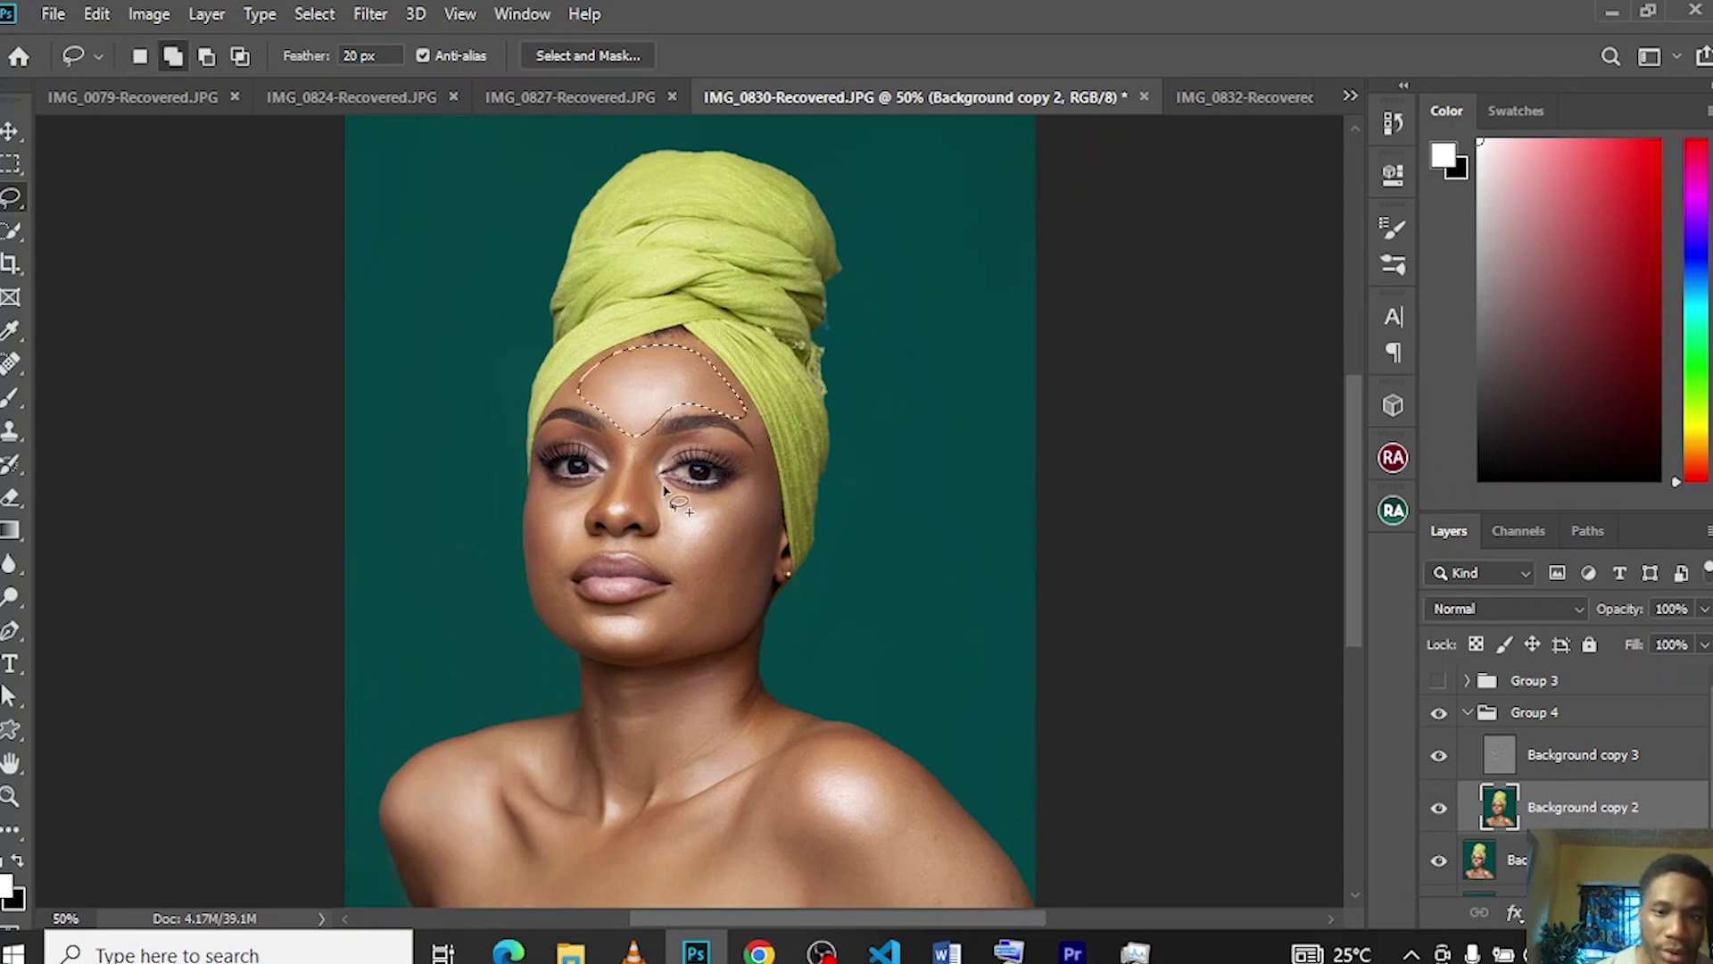
mouse_move(665, 479)
left_mouse_down()
mouse_move(753, 481)
mouse_move(755, 448)
mouse_move(778, 521)
mouse_move(769, 587)
mouse_move(715, 642)
mouse_move(639, 646)
mouse_move(671, 599)
left_mouse_up()
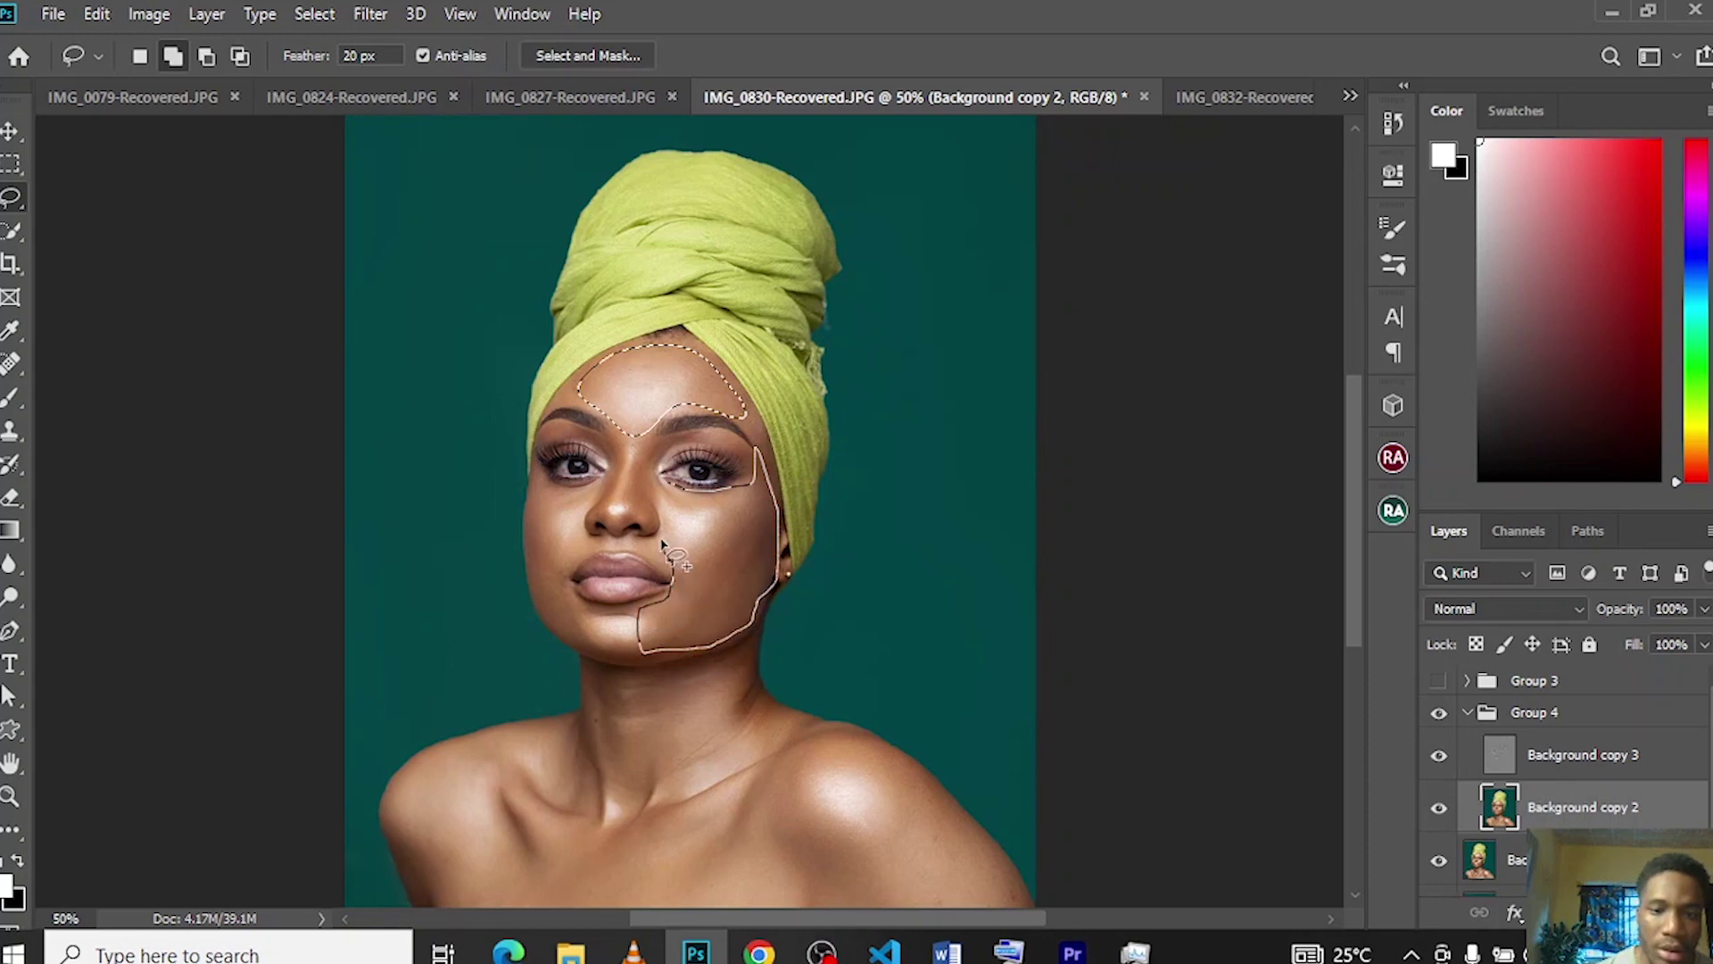
mouse_move(664, 509)
left_mouse_down()
mouse_move(651, 465)
mouse_move(529, 493)
mouse_move(517, 535)
mouse_move(530, 556)
mouse_move(530, 529)
mouse_move(548, 605)
mouse_move(584, 651)
mouse_move(596, 616)
mouse_move(566, 563)
mouse_move(595, 487)
left_mouse_up()
mouse_move(586, 609)
left_mouse_down()
mouse_move(668, 626)
mouse_move(635, 655)
mouse_move(584, 599)
left_mouse_up()
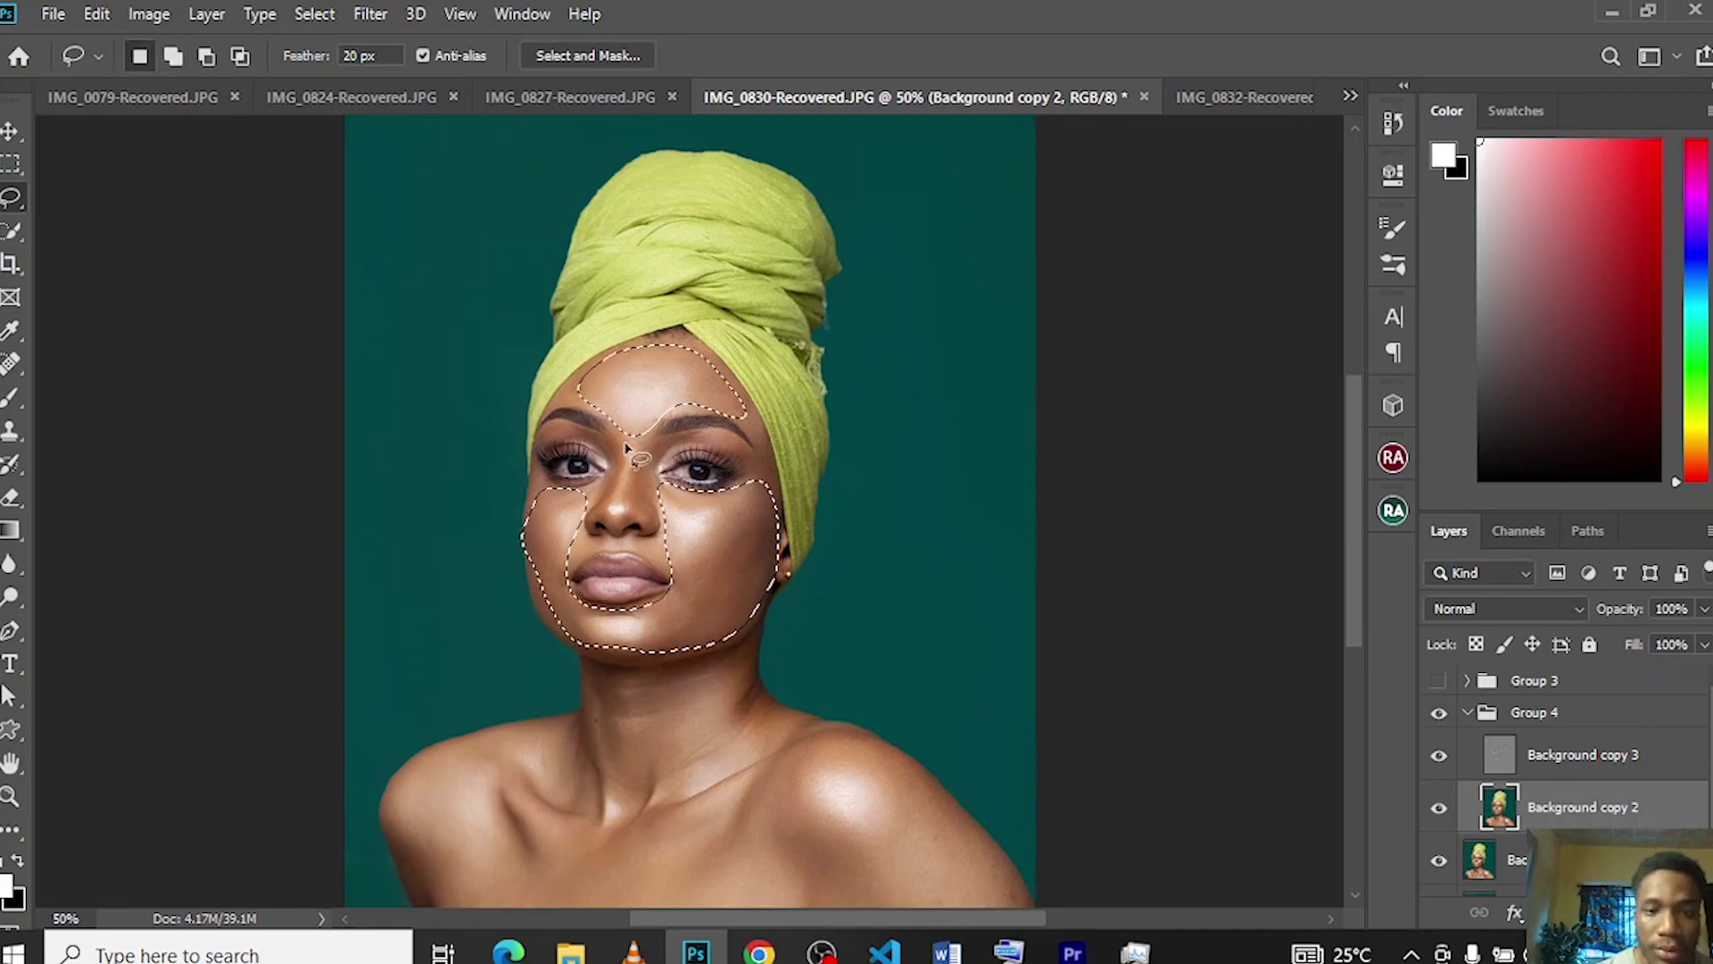
key("shift")
mouse_move(599, 505)
left_mouse_down()
mouse_move(667, 527)
mouse_move(662, 432)
left_mouse_up()
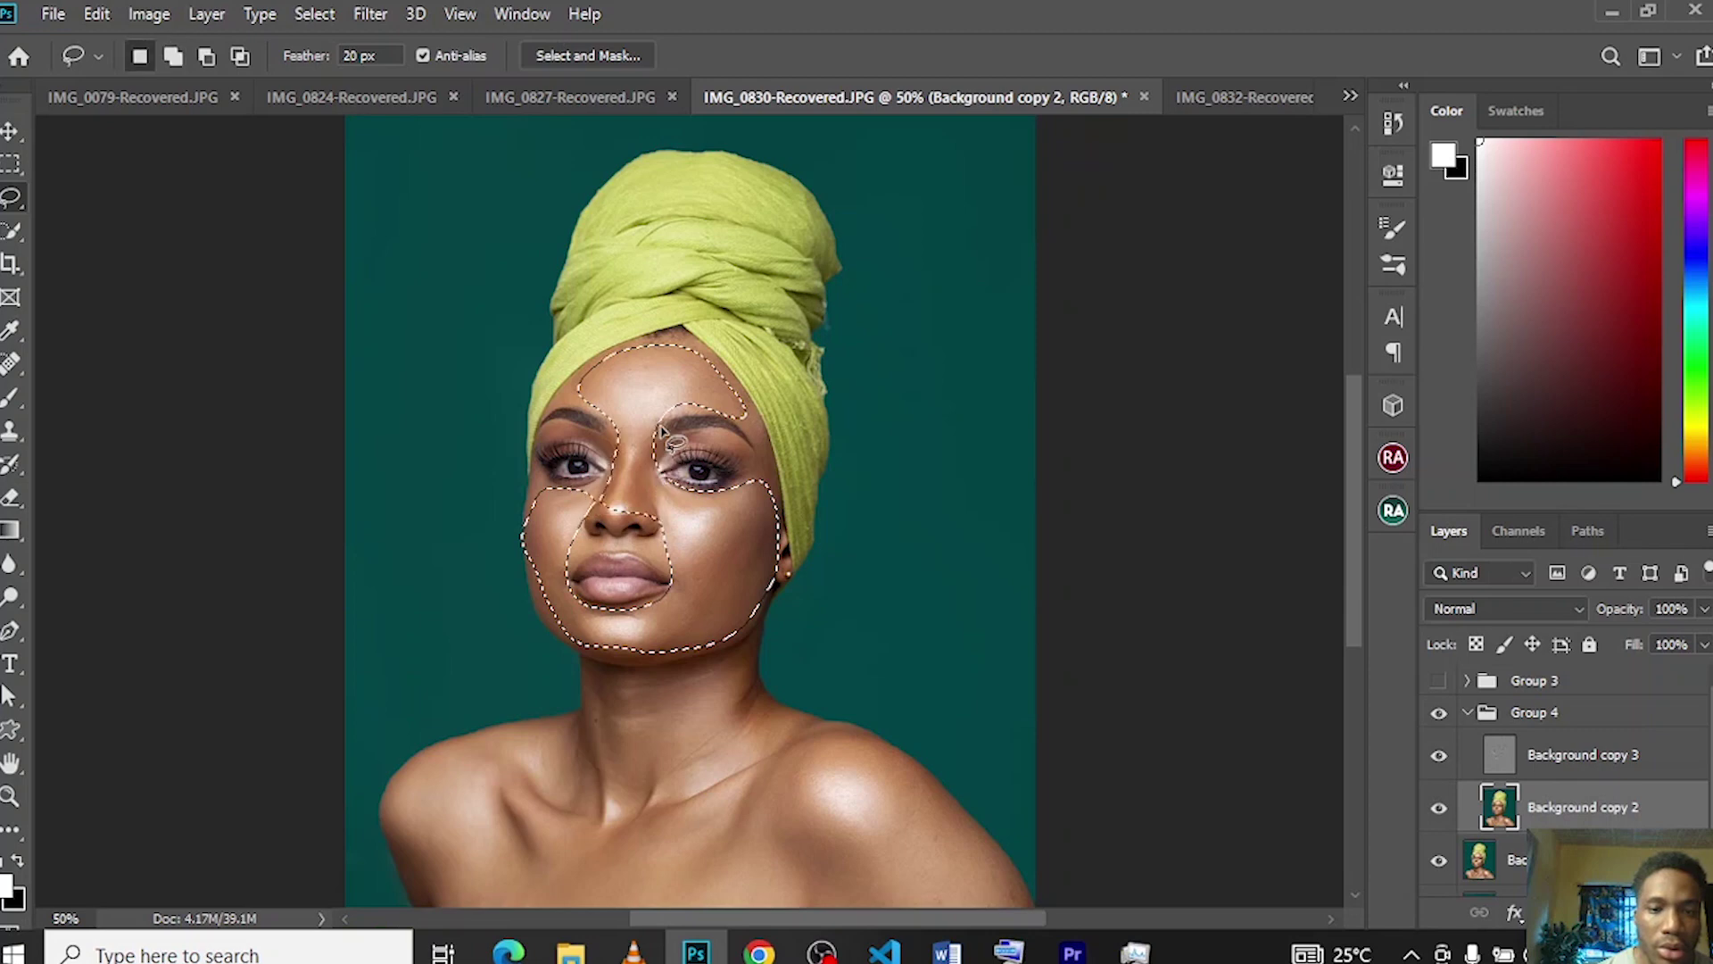
key("shift")
key("shift")
key("shift")
key("shift")
key("shift")
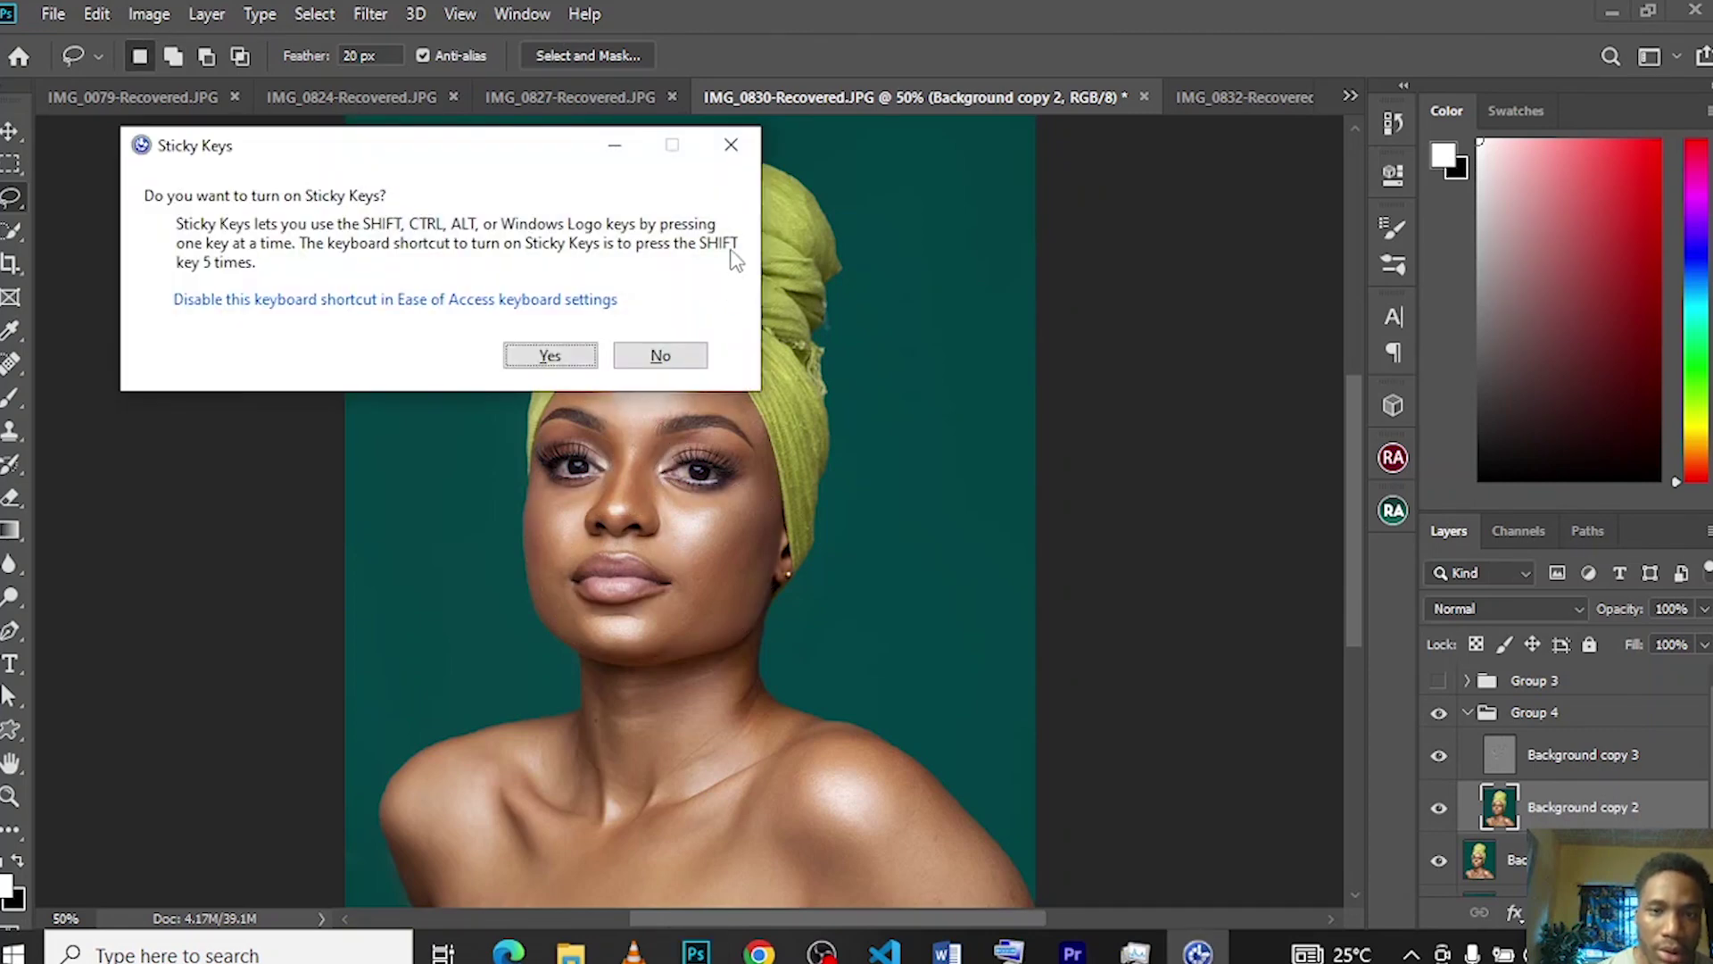
left_click(731, 145)
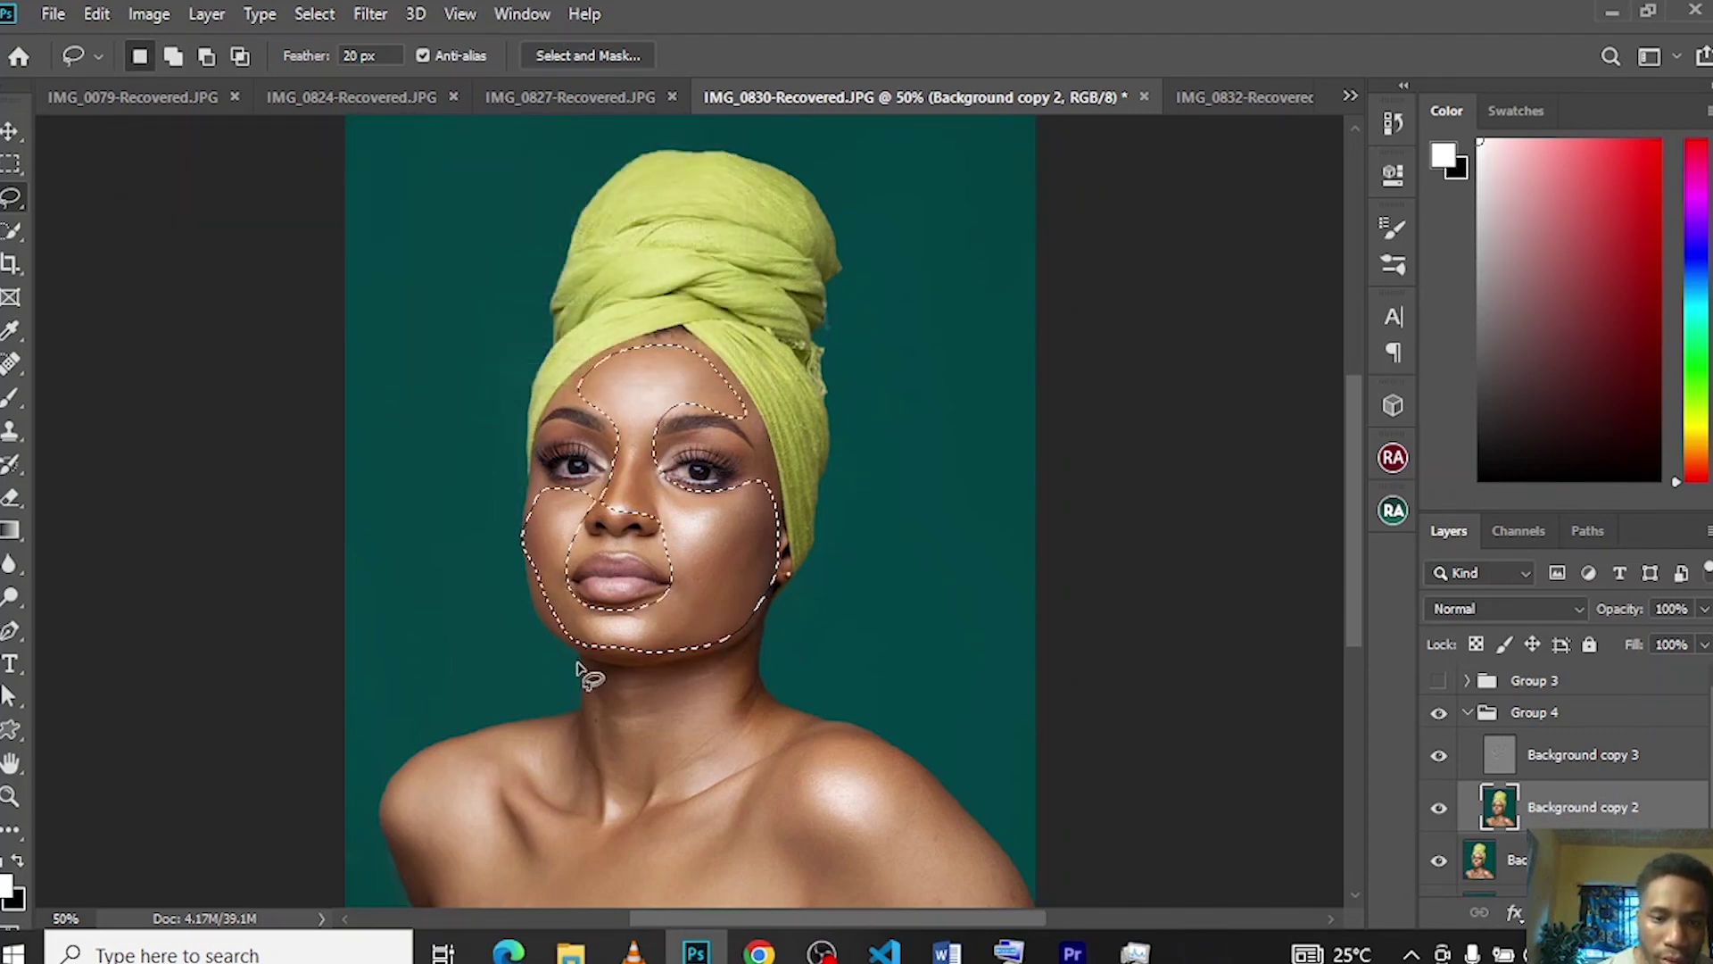
- Apply a 23.5-pixel Gaussian Blur to the selected face skin and deselect
left_click(368, 14)
mouse_move(589, 310)
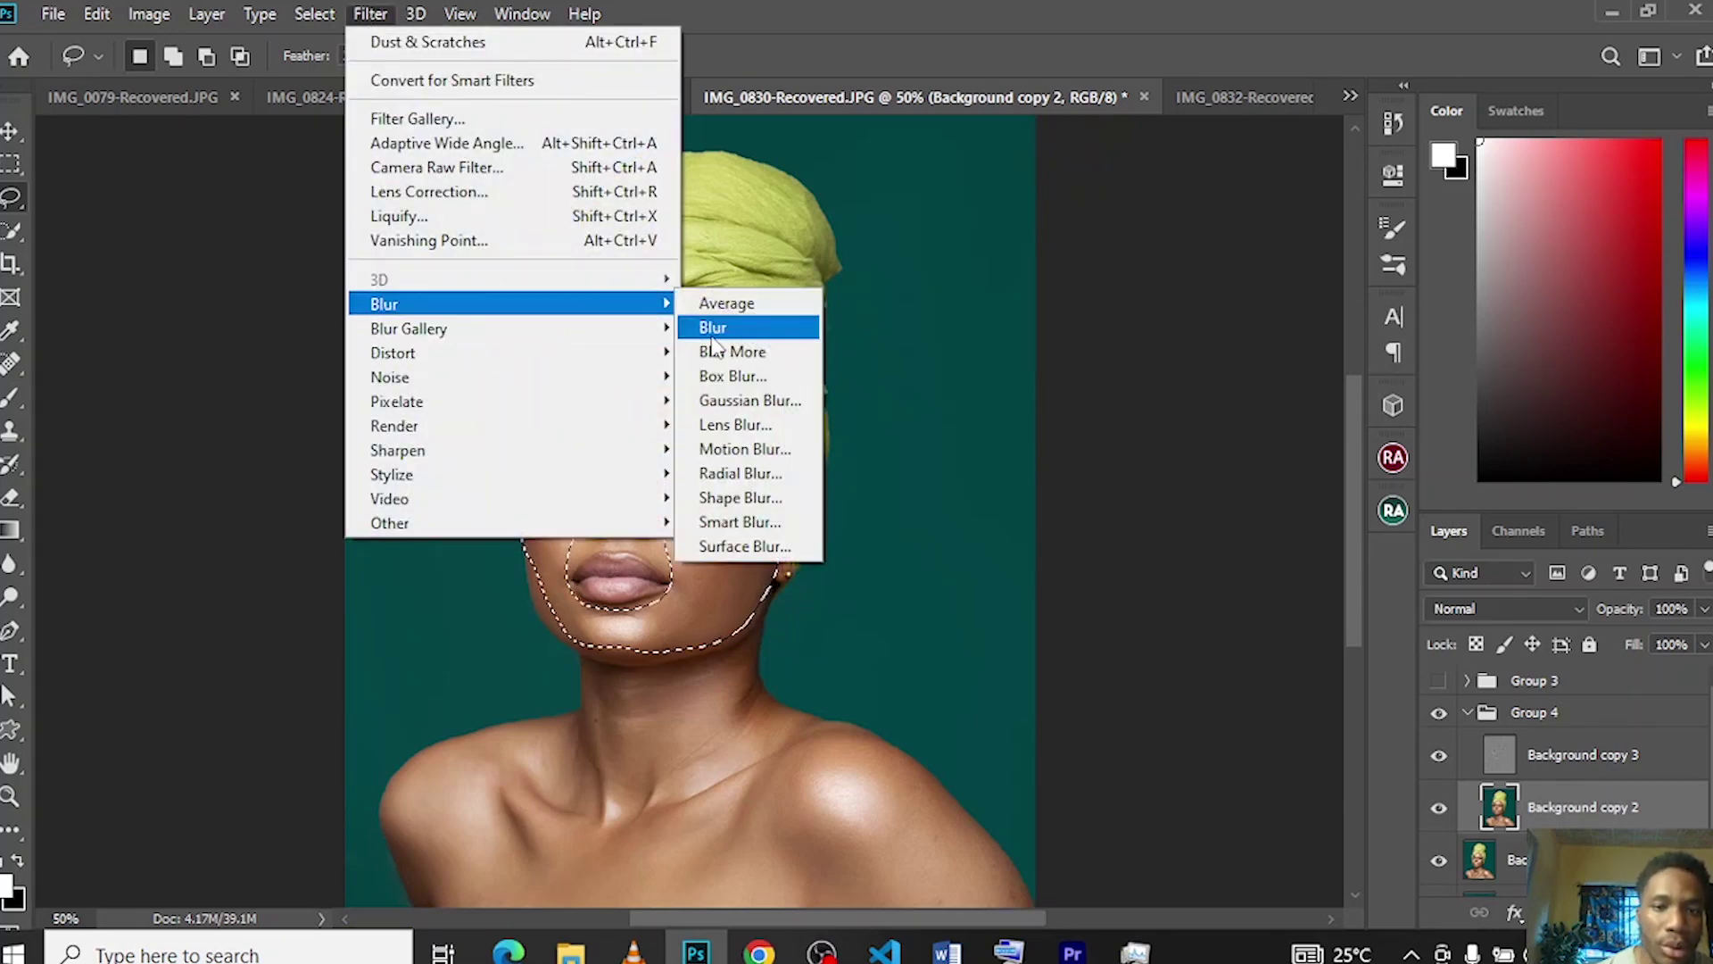
left_click(750, 403)
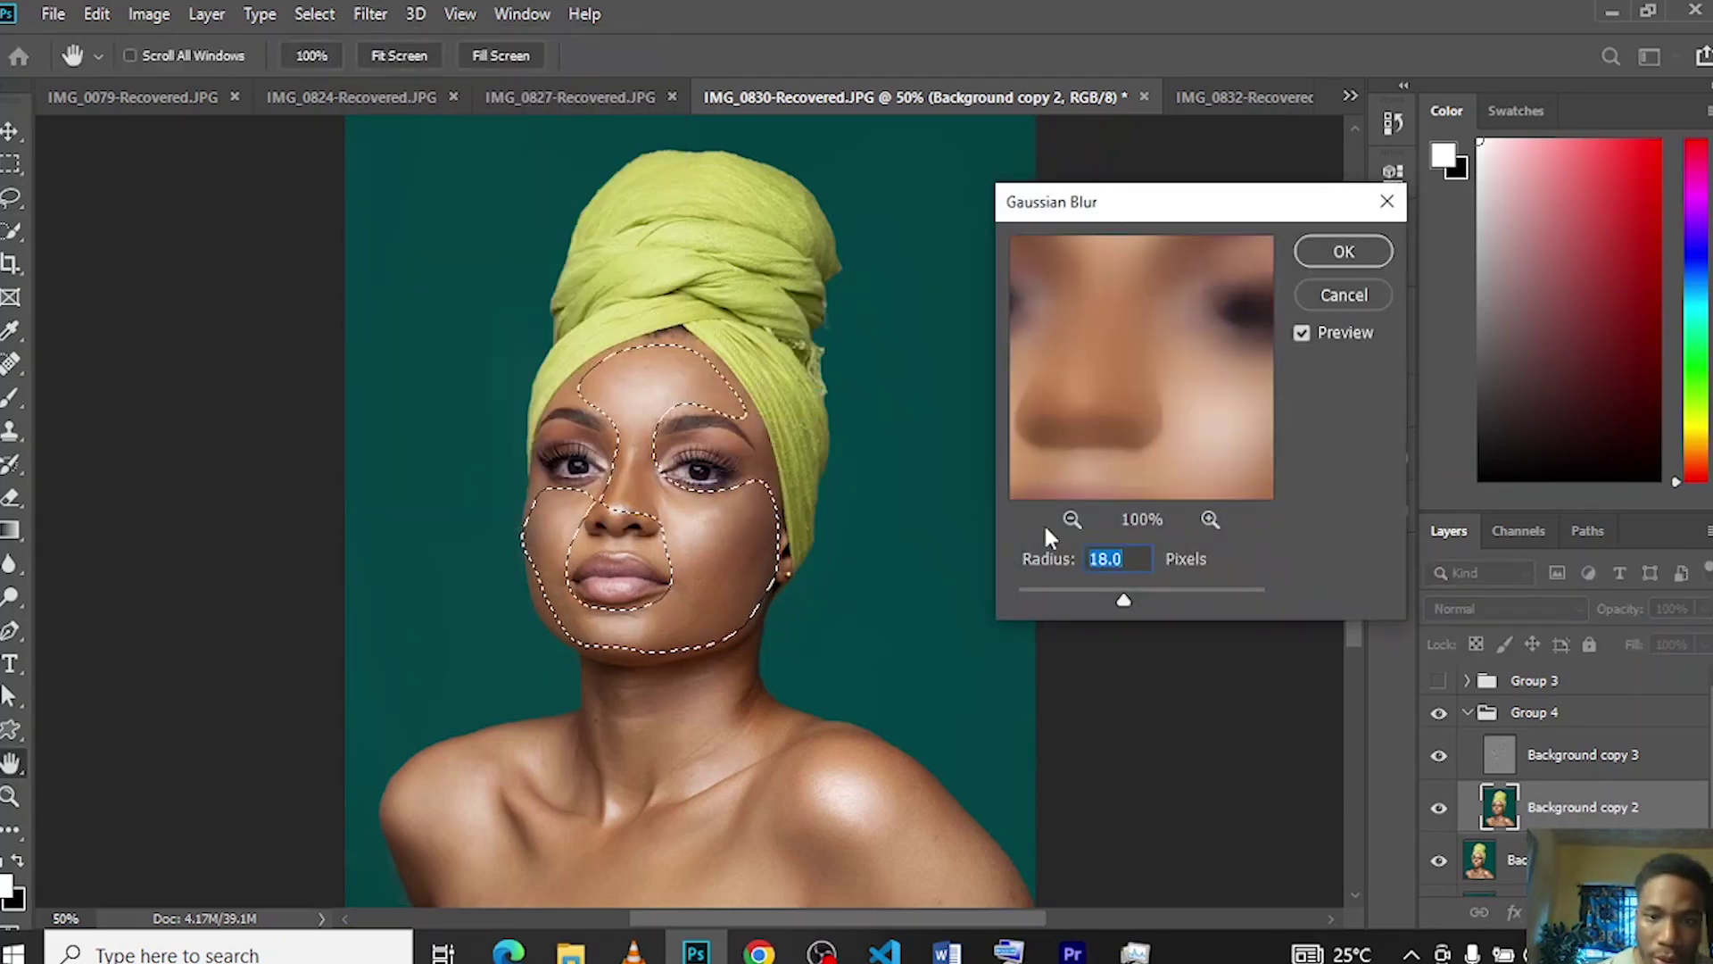
left_click_drag(1096, 591, 1136, 594)
key("ctrl+plus")
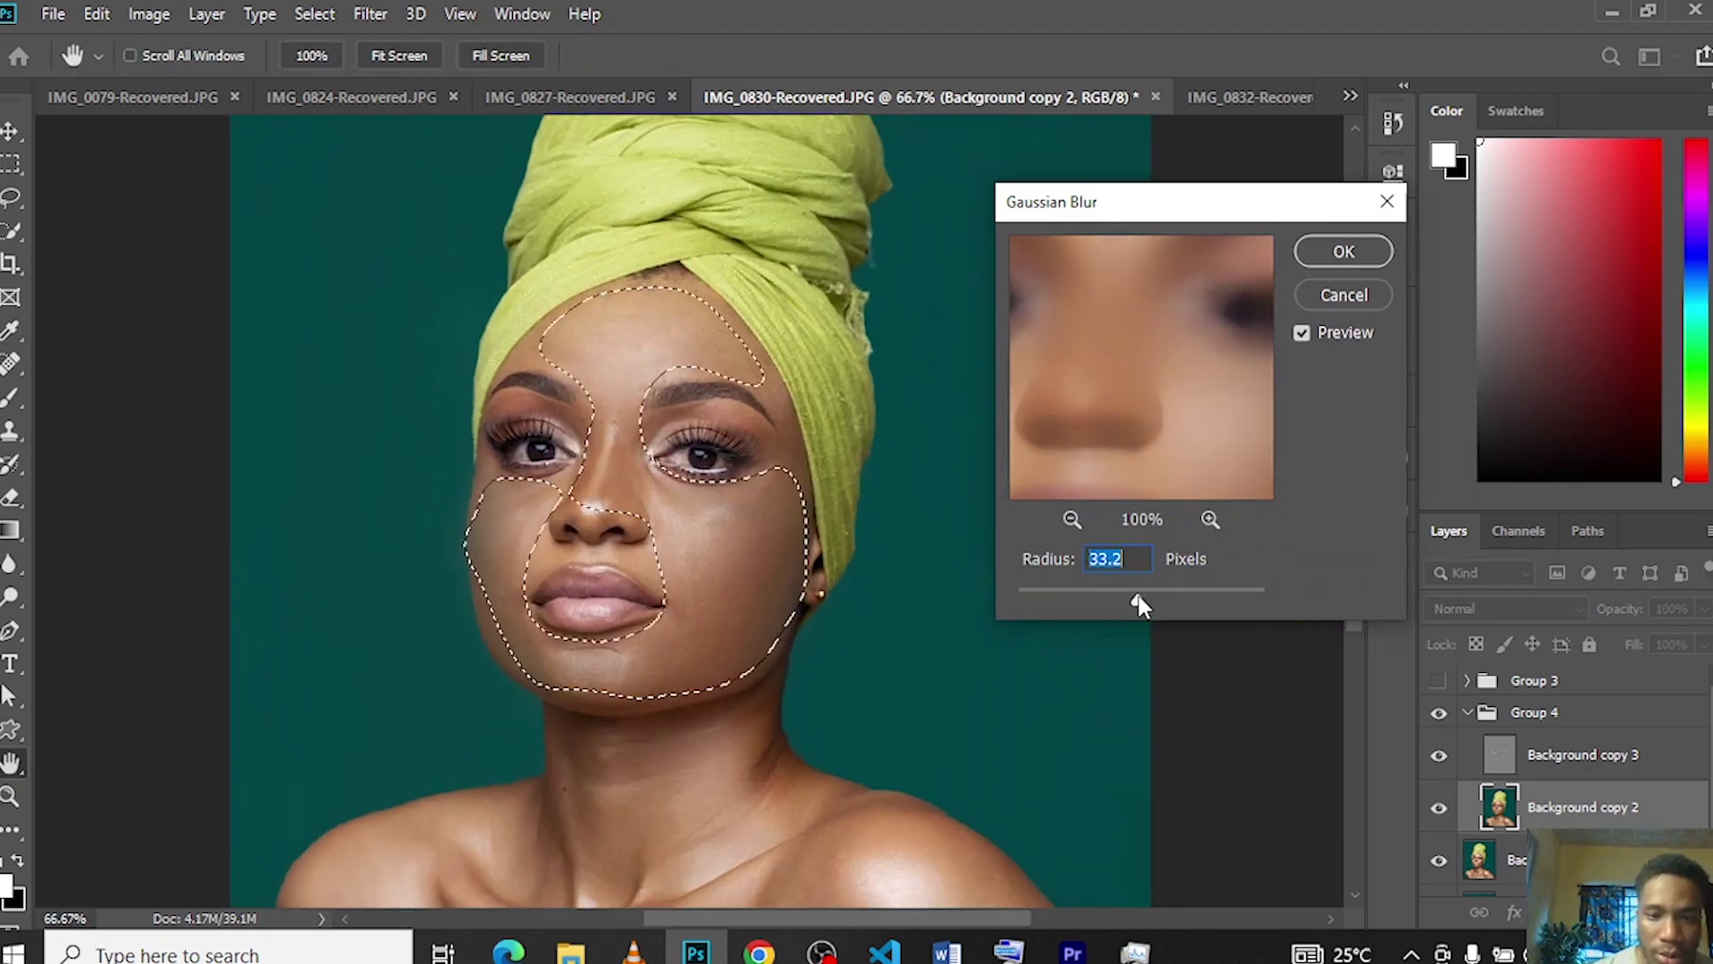
left_click_drag(1120, 596, 953, 608)
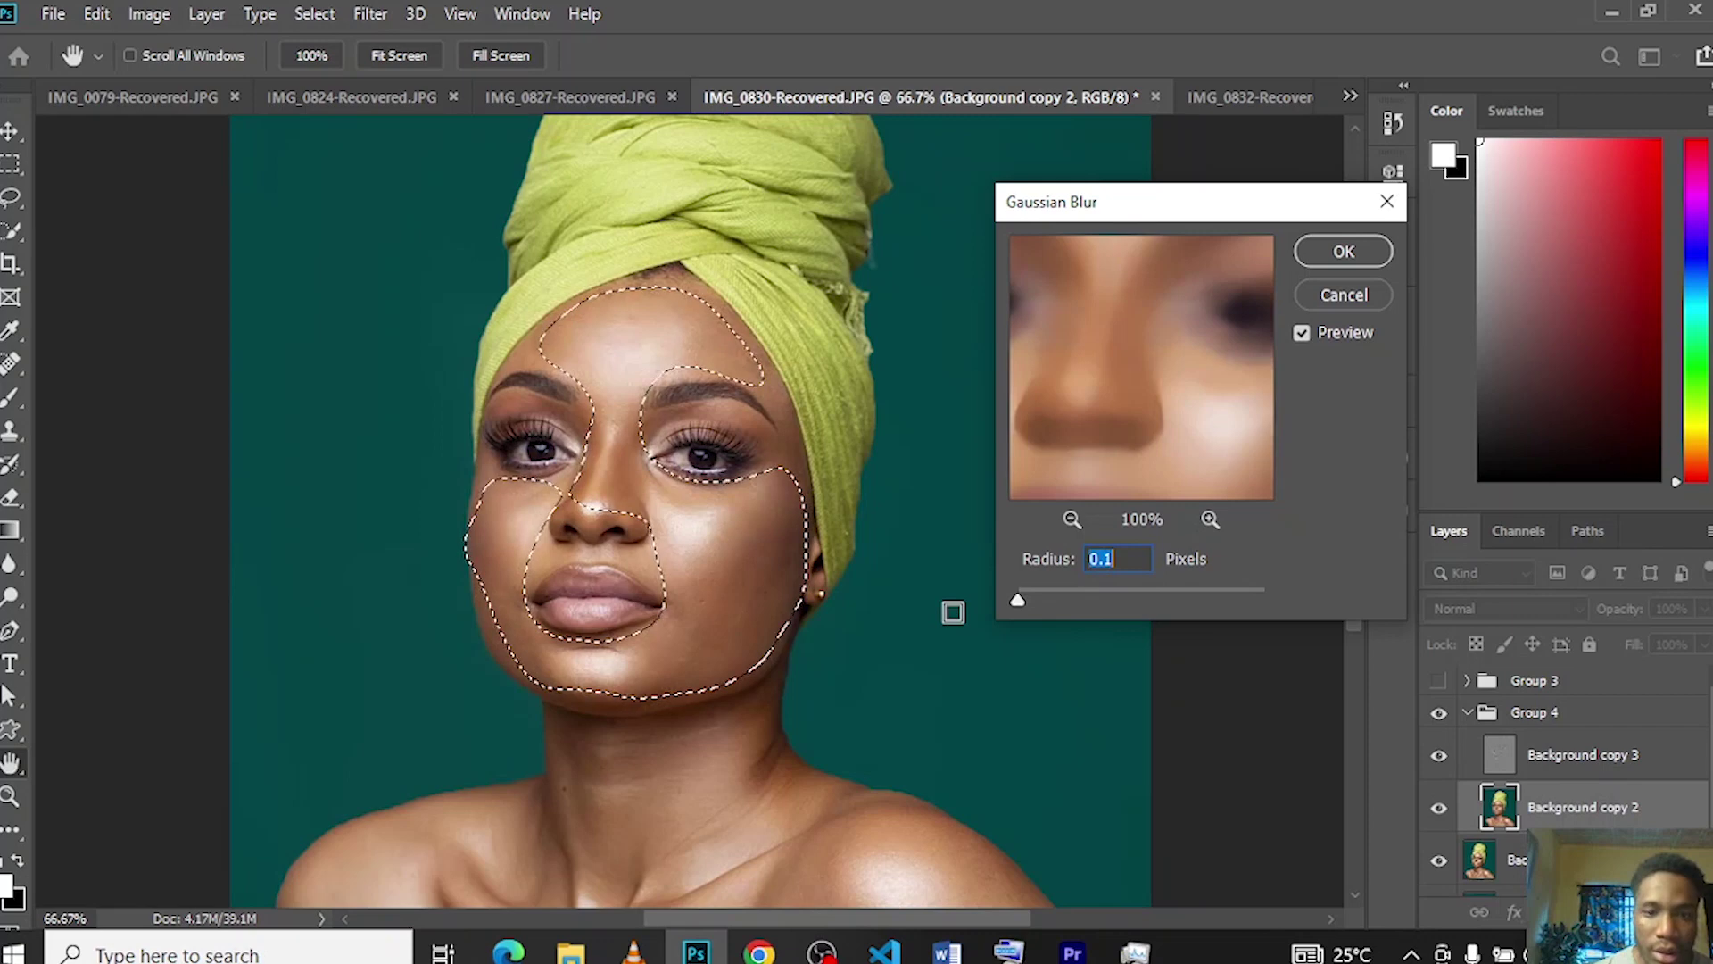
mouse_move(1123, 605)
left_mouse_down()
mouse_move(1203, 603)
mouse_move(1131, 600)
left_mouse_up()
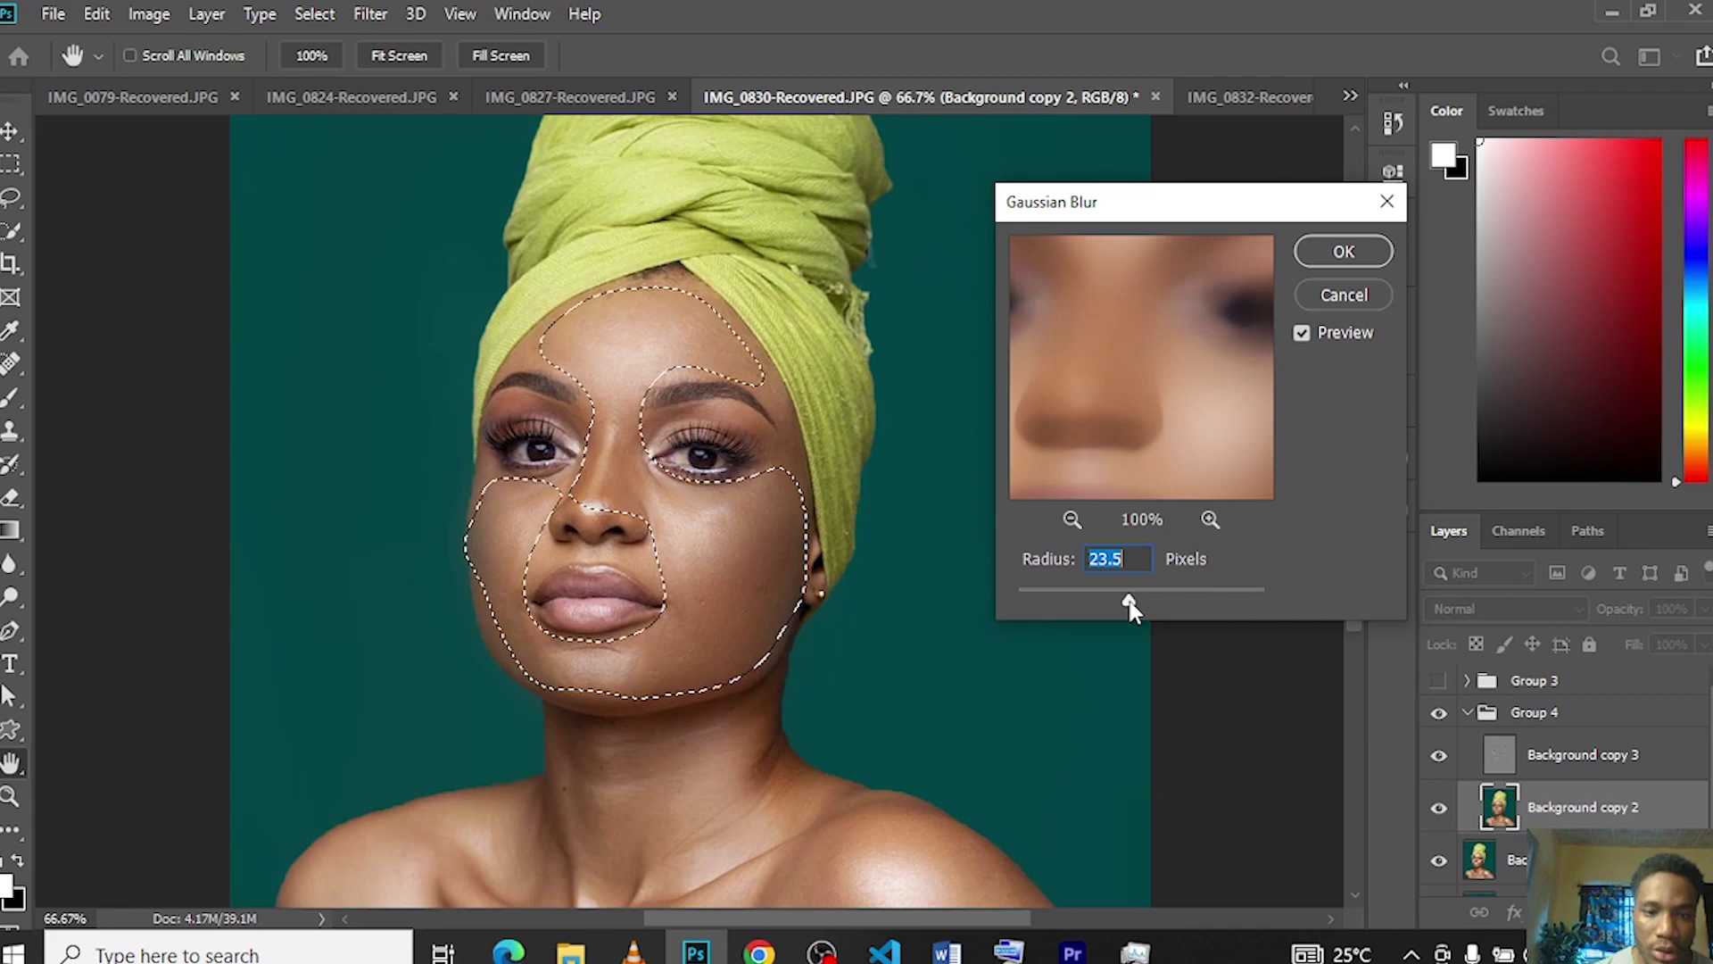
left_click(1341, 251)
key("ctrl+d")
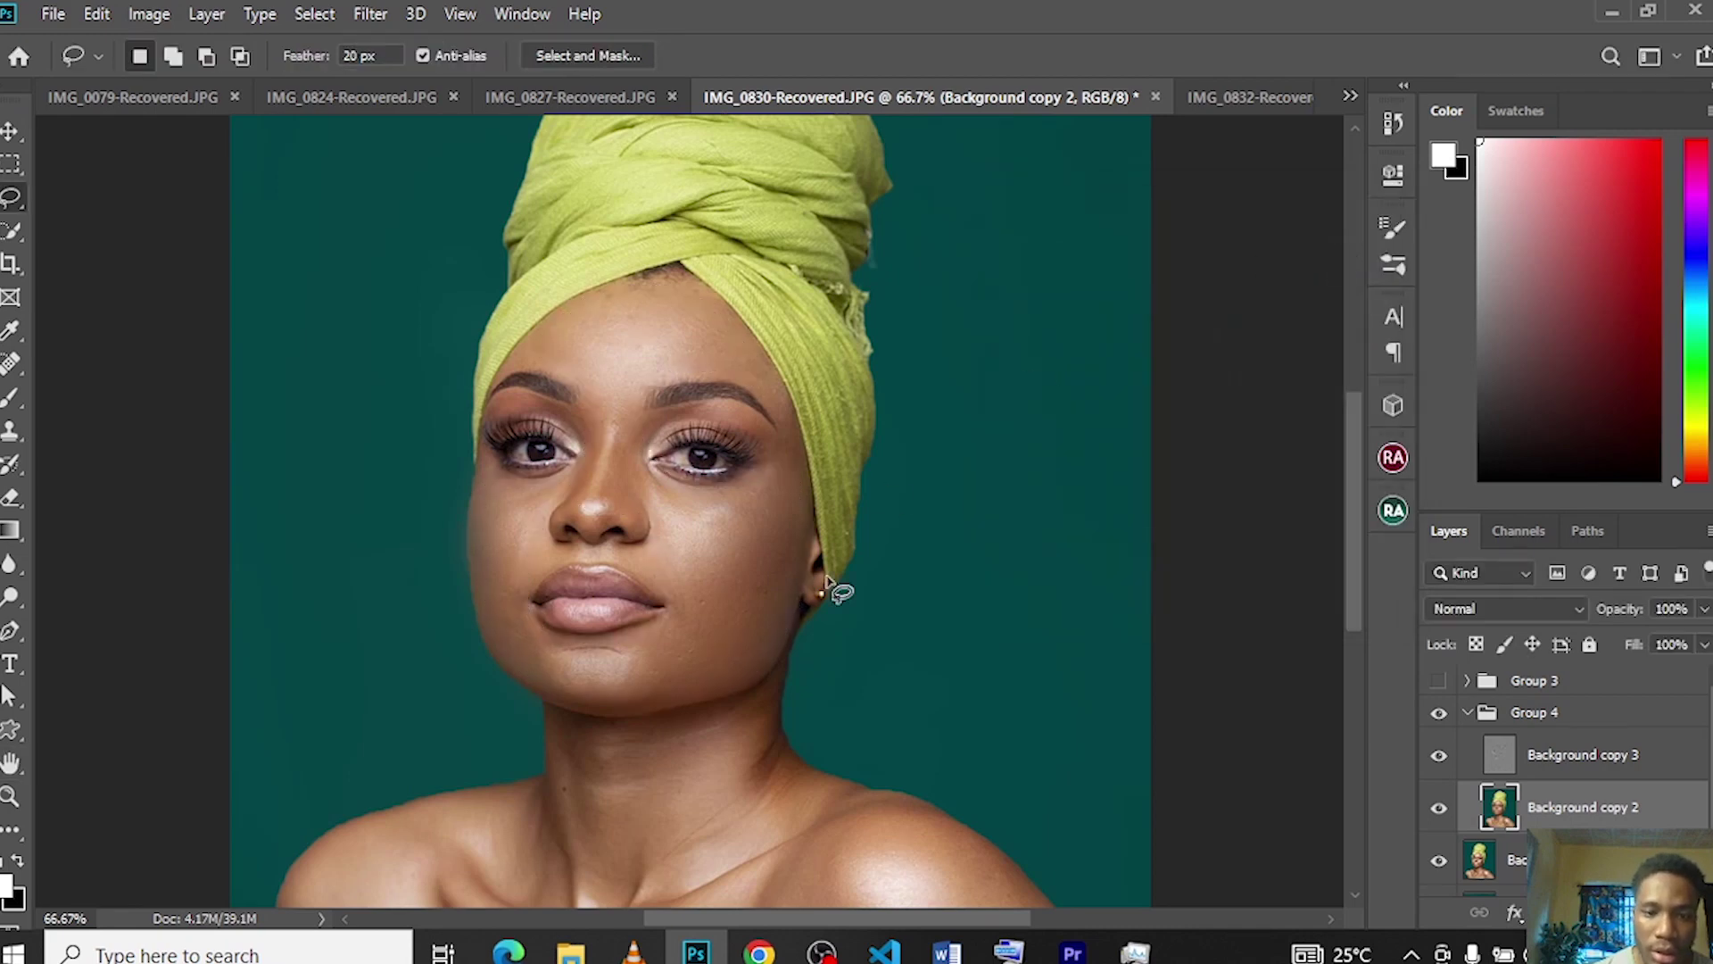
- Trace a feathered lasso selection around the jaw, neck and both shoulders, hugging the neck edges
left_click_drag(1350, 540, 1365, 633)
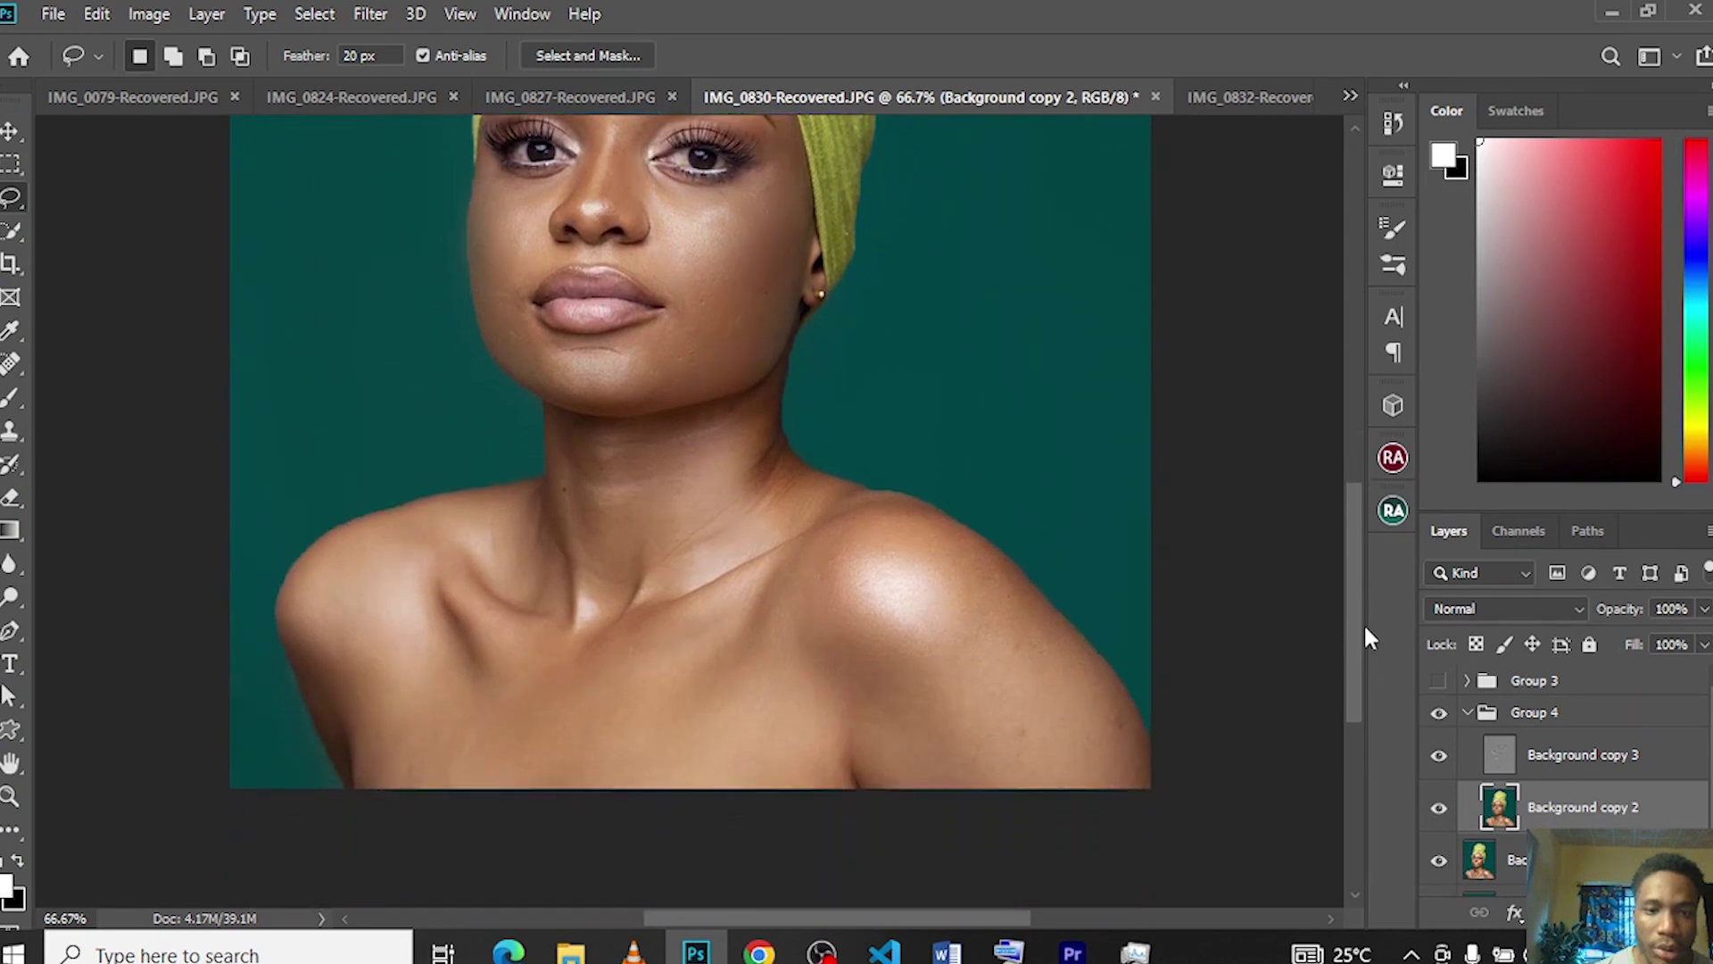
mouse_move(616, 417)
left_mouse_down()
mouse_move(768, 411)
mouse_move(813, 498)
left_mouse_up()
mouse_move(1021, 598)
left_mouse_down()
mouse_move(1134, 762)
mouse_move(1139, 817)
mouse_move(860, 829)
mouse_move(347, 773)
mouse_move(313, 567)
mouse_move(417, 513)
mouse_move(528, 502)
mouse_move(577, 438)
left_mouse_up()
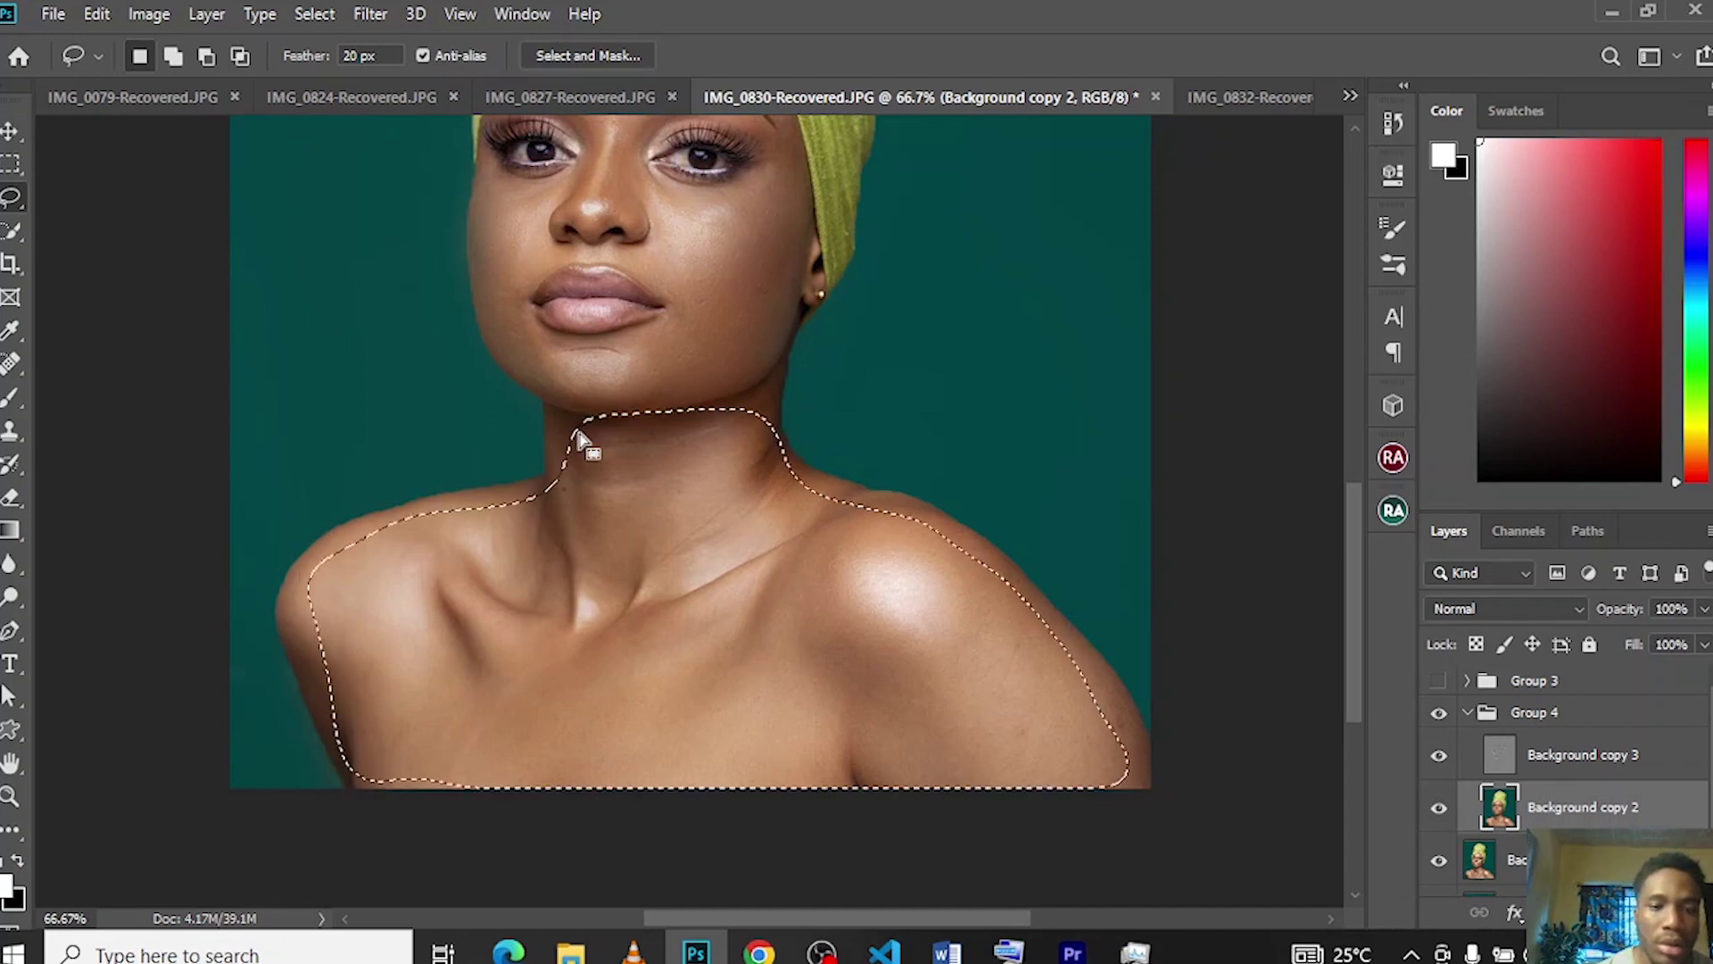
key("shift")
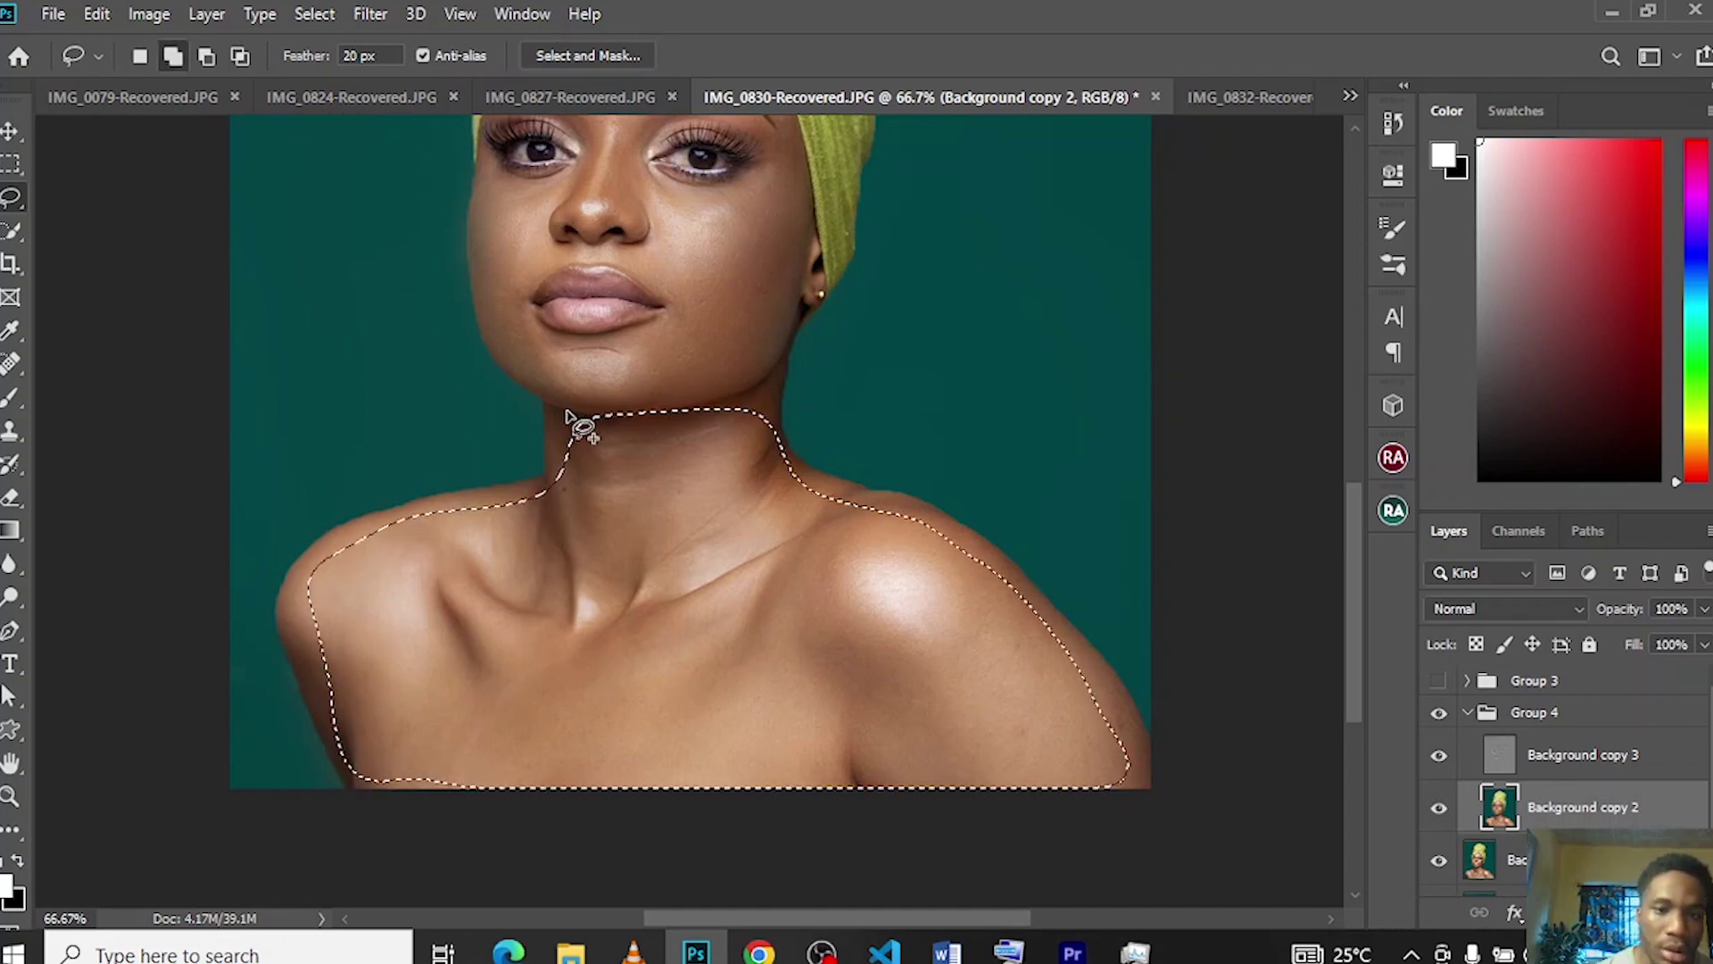
mouse_move(567, 413)
left_mouse_down()
mouse_move(556, 480)
mouse_move(398, 514)
mouse_move(314, 576)
mouse_move(299, 609)
mouse_move(317, 696)
mouse_move(392, 803)
left_mouse_up()
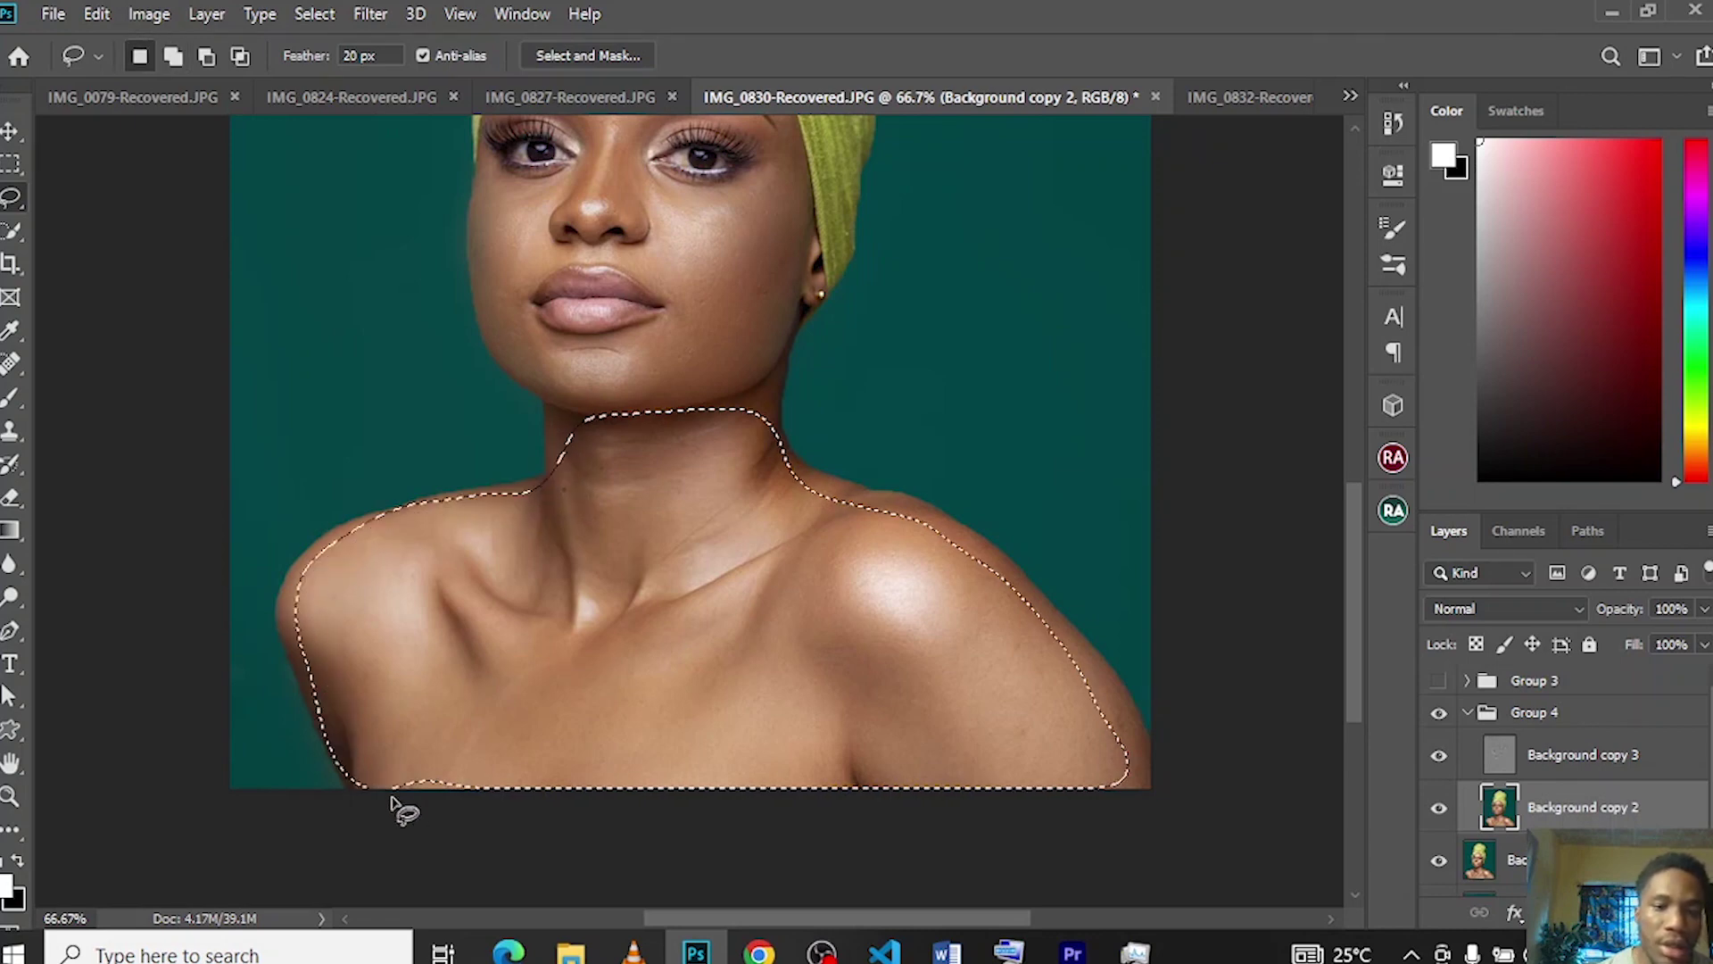
key("shift")
mouse_move(767, 372)
left_mouse_down()
mouse_move(786, 419)
mouse_move(769, 443)
mouse_move(861, 505)
mouse_move(973, 538)
mouse_move(1051, 625)
left_mouse_up()
left_click_drag(1142, 750, 1185, 815)
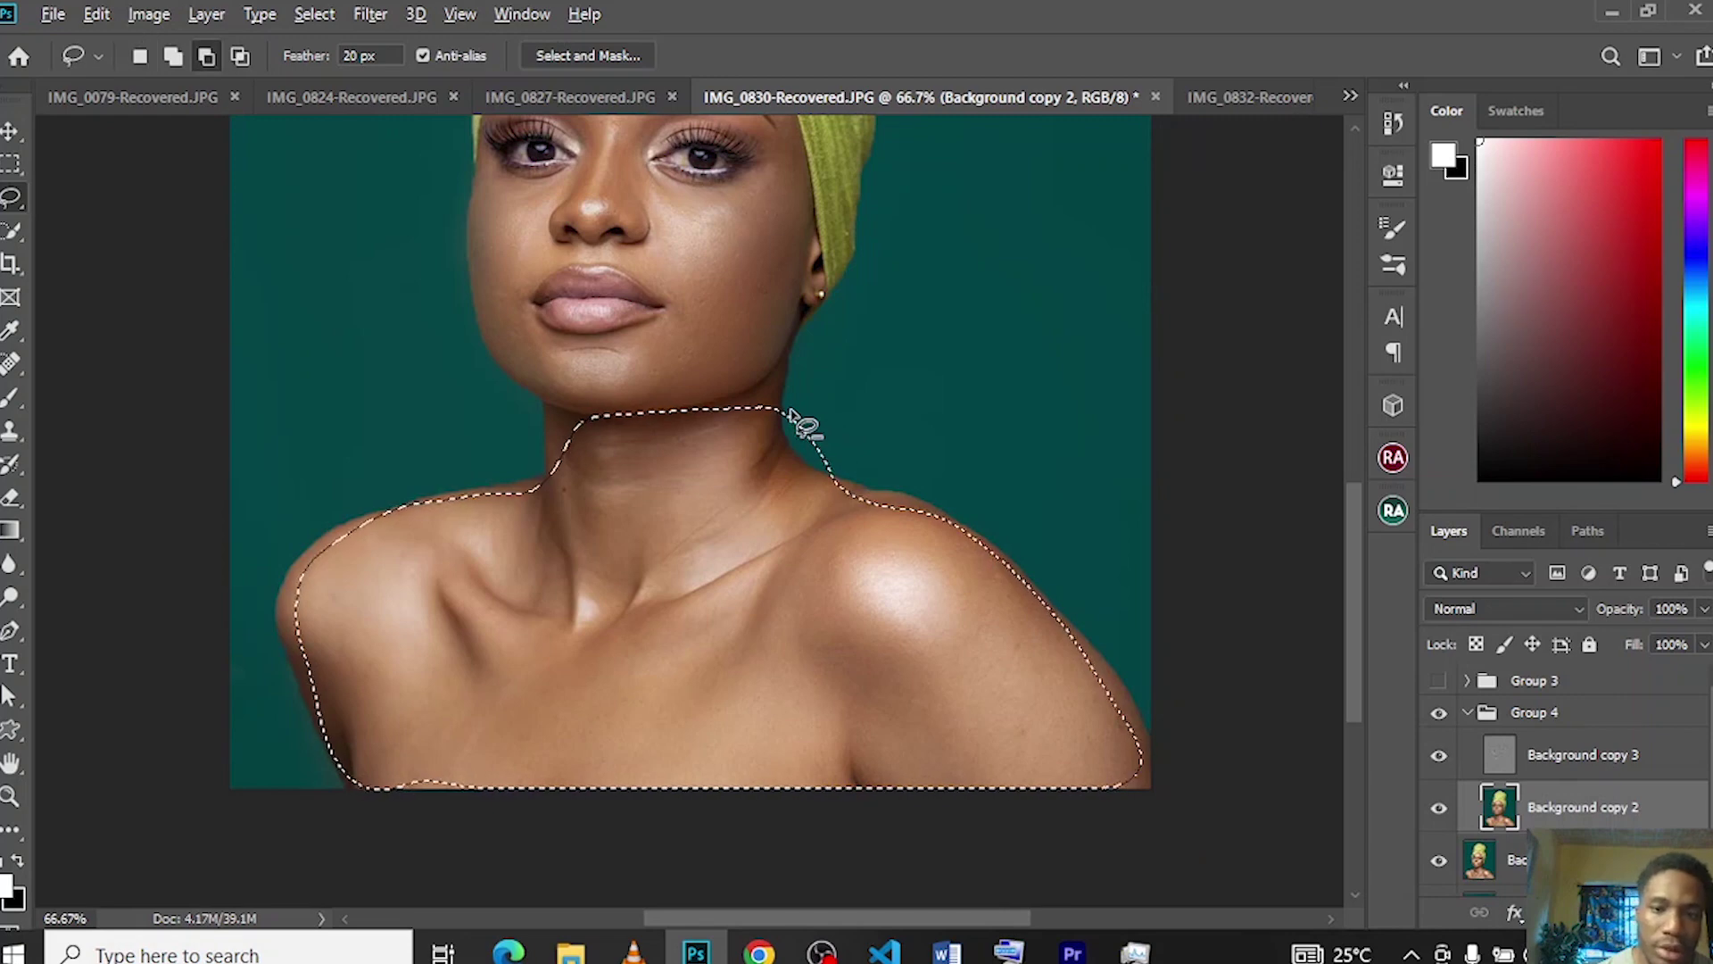
left_click_drag(856, 484, 786, 459)
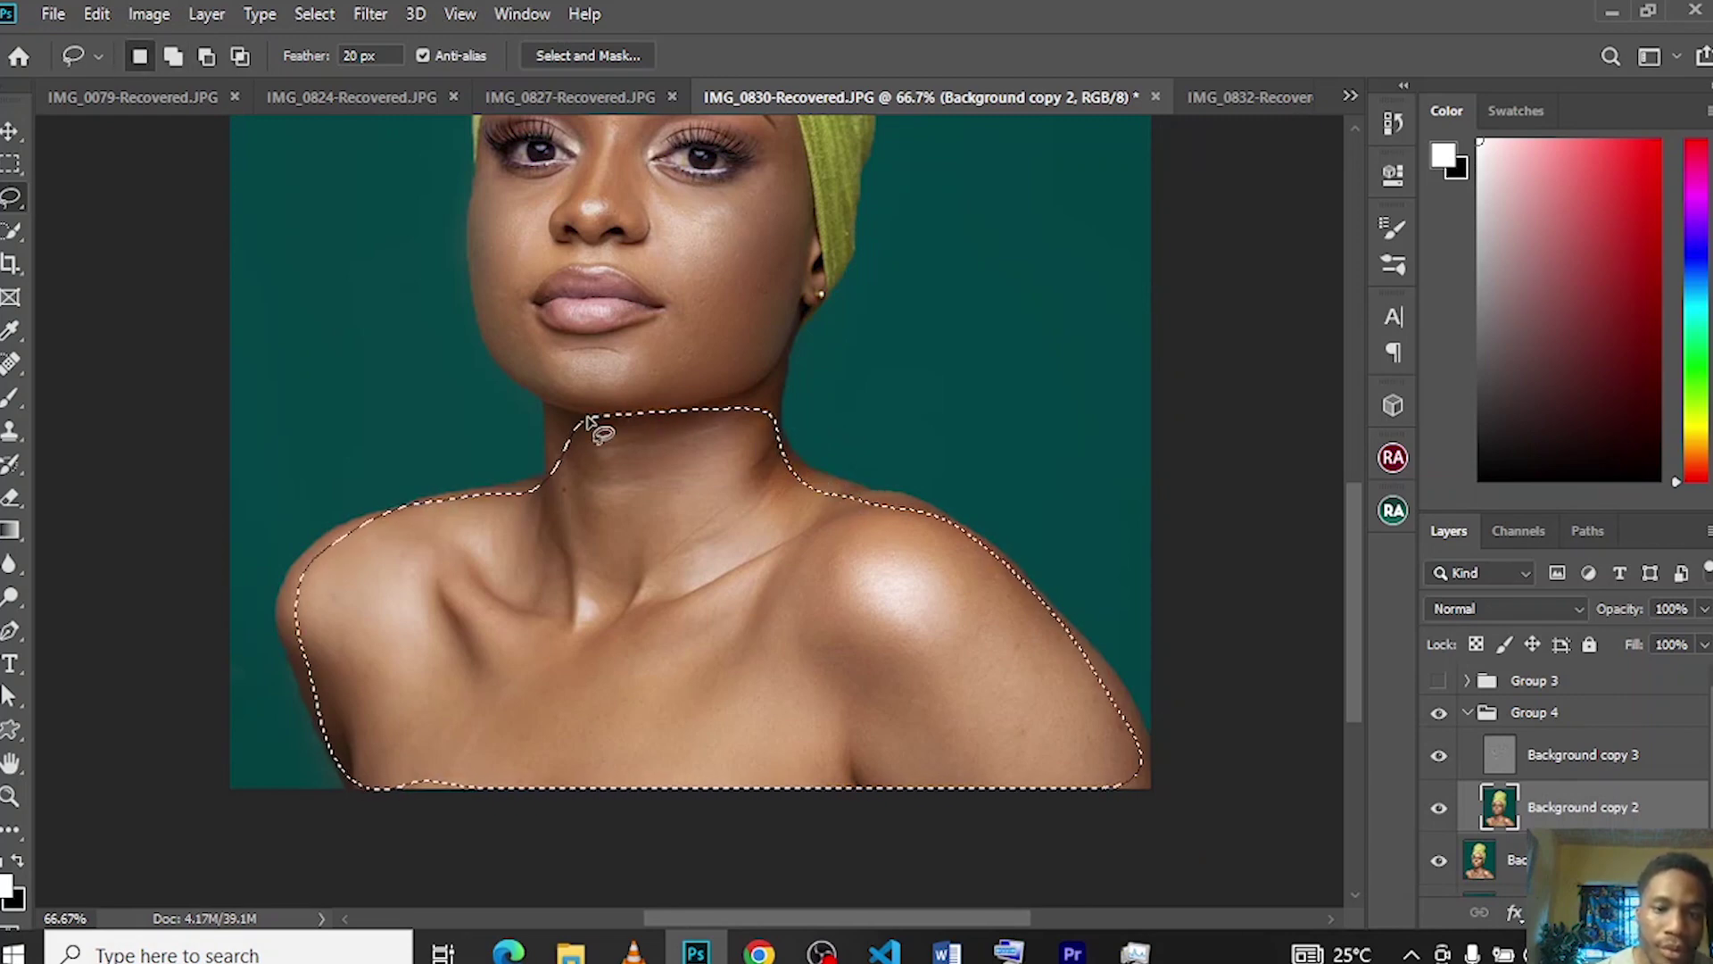
left_click_drag(578, 487, 586, 408)
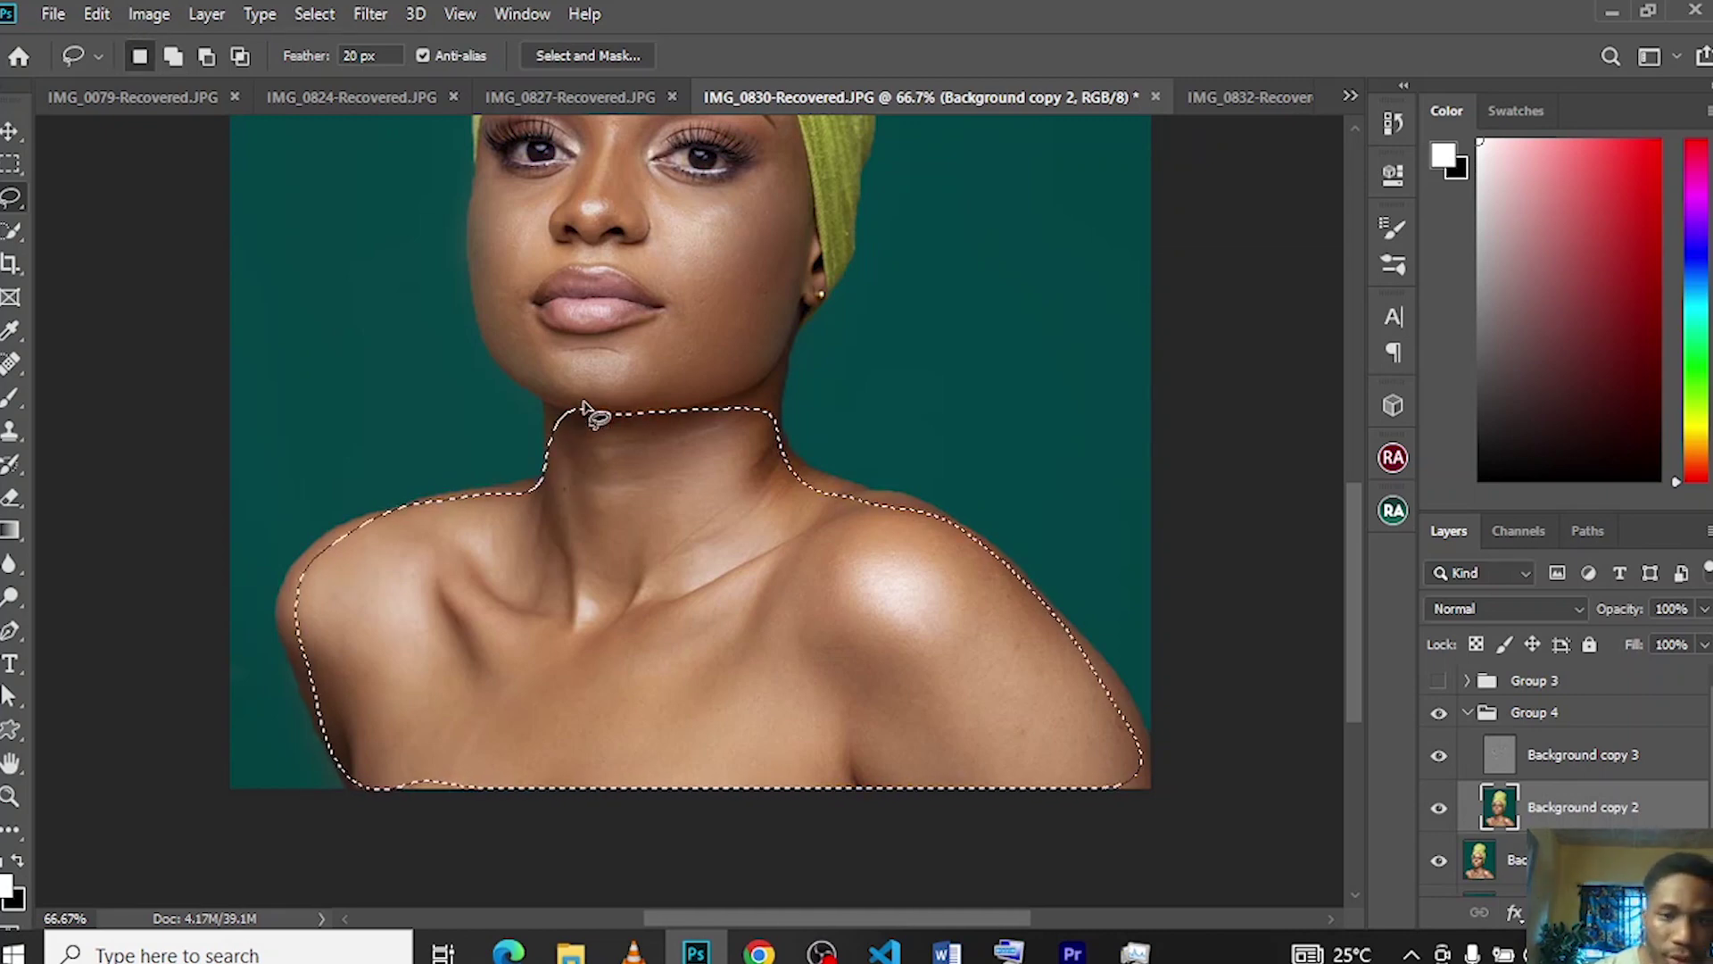
- Blur the selected neck and shoulders with an 18-pixel Gaussian Blur, then deselect and zoom out
left_click(370, 14)
mouse_move(543, 304)
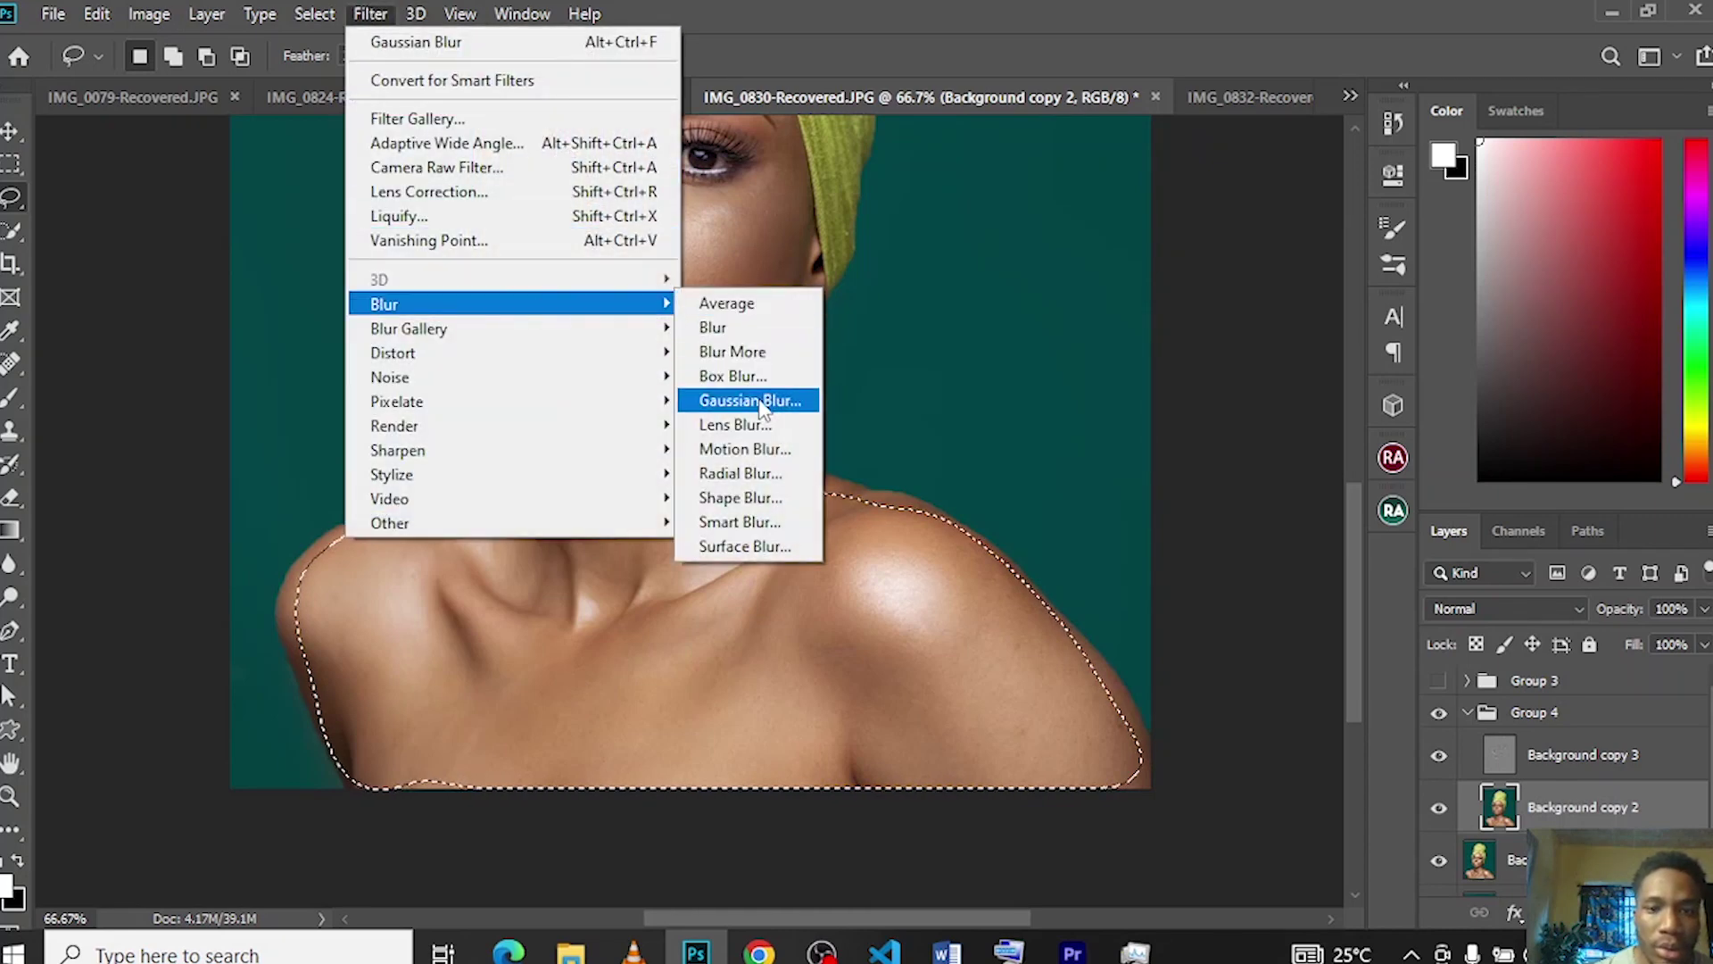
left_click(749, 399)
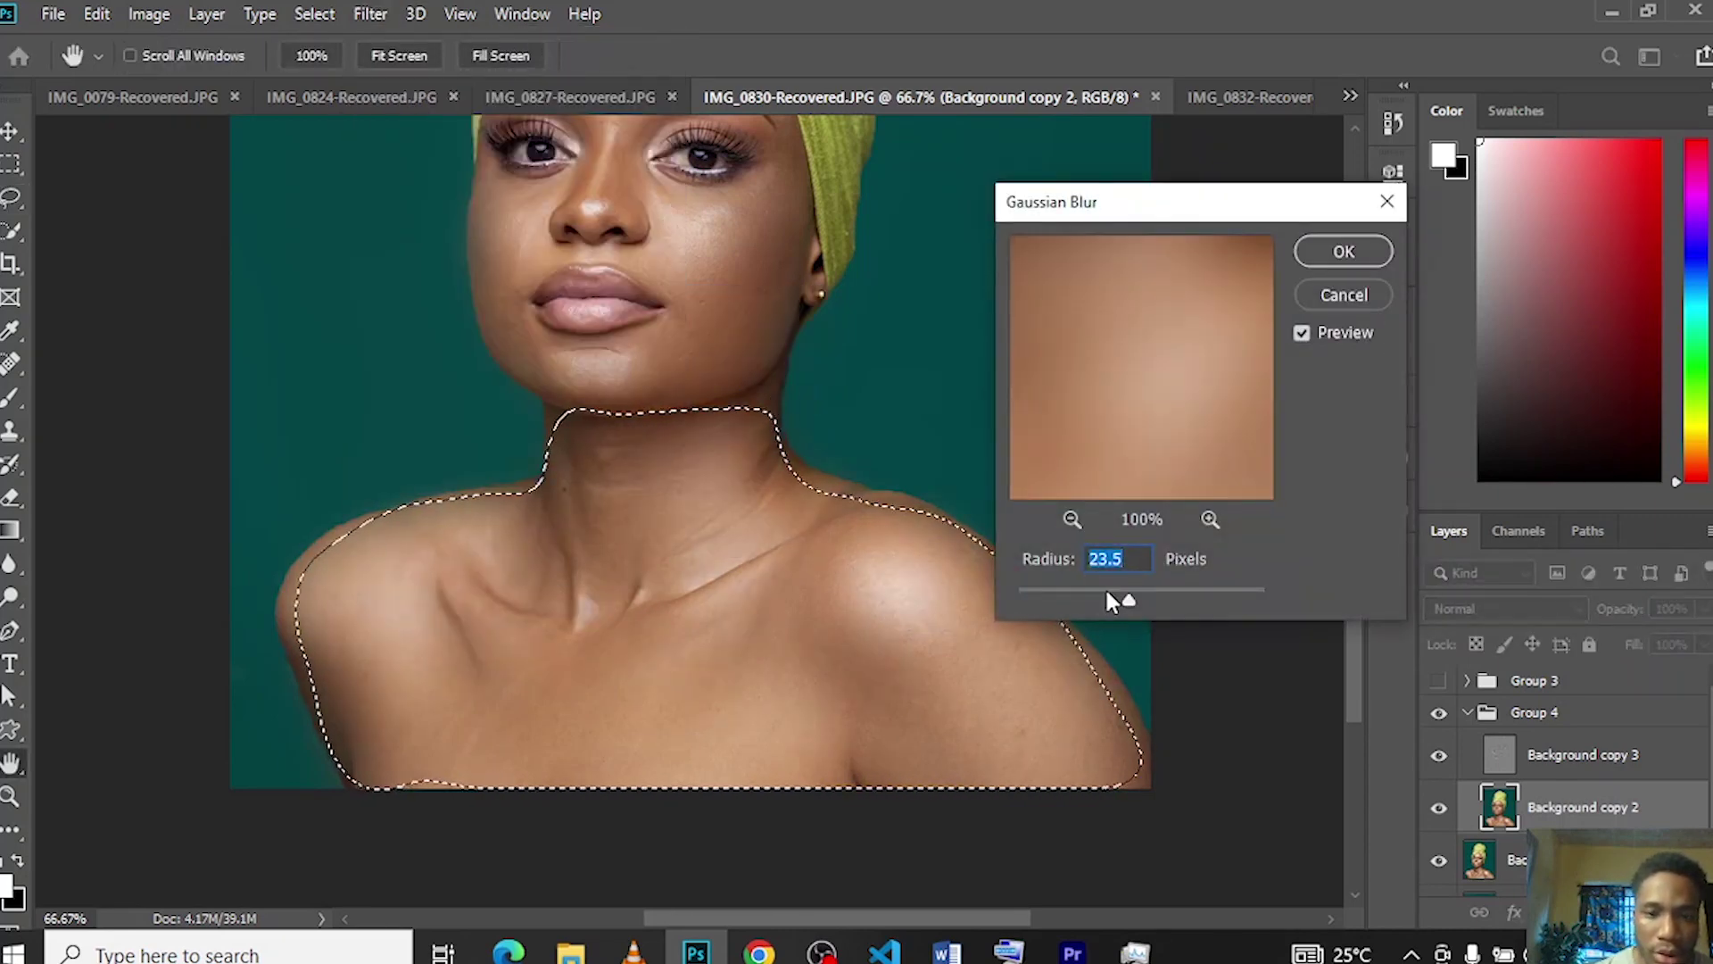
left_click_drag(1128, 604, 1129, 596)
left_click(1343, 251)
key("ctrl+d")
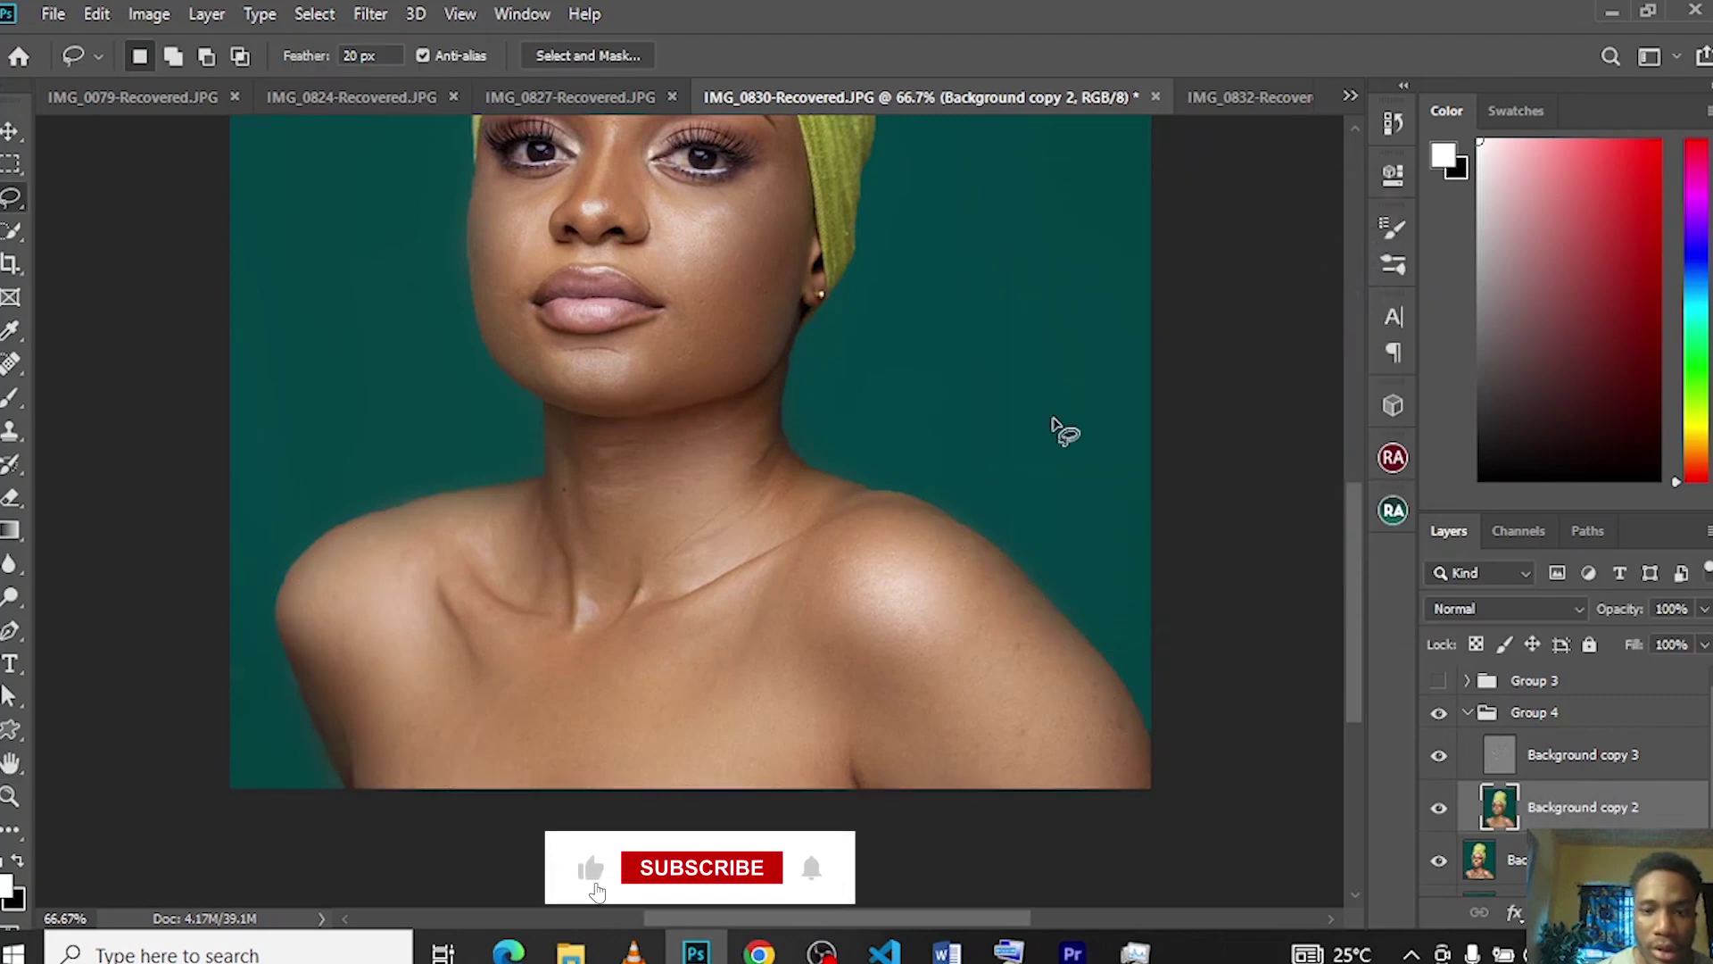
key("ctrl+minus")
key("ctrl+minus")
key("ctrl+plus")
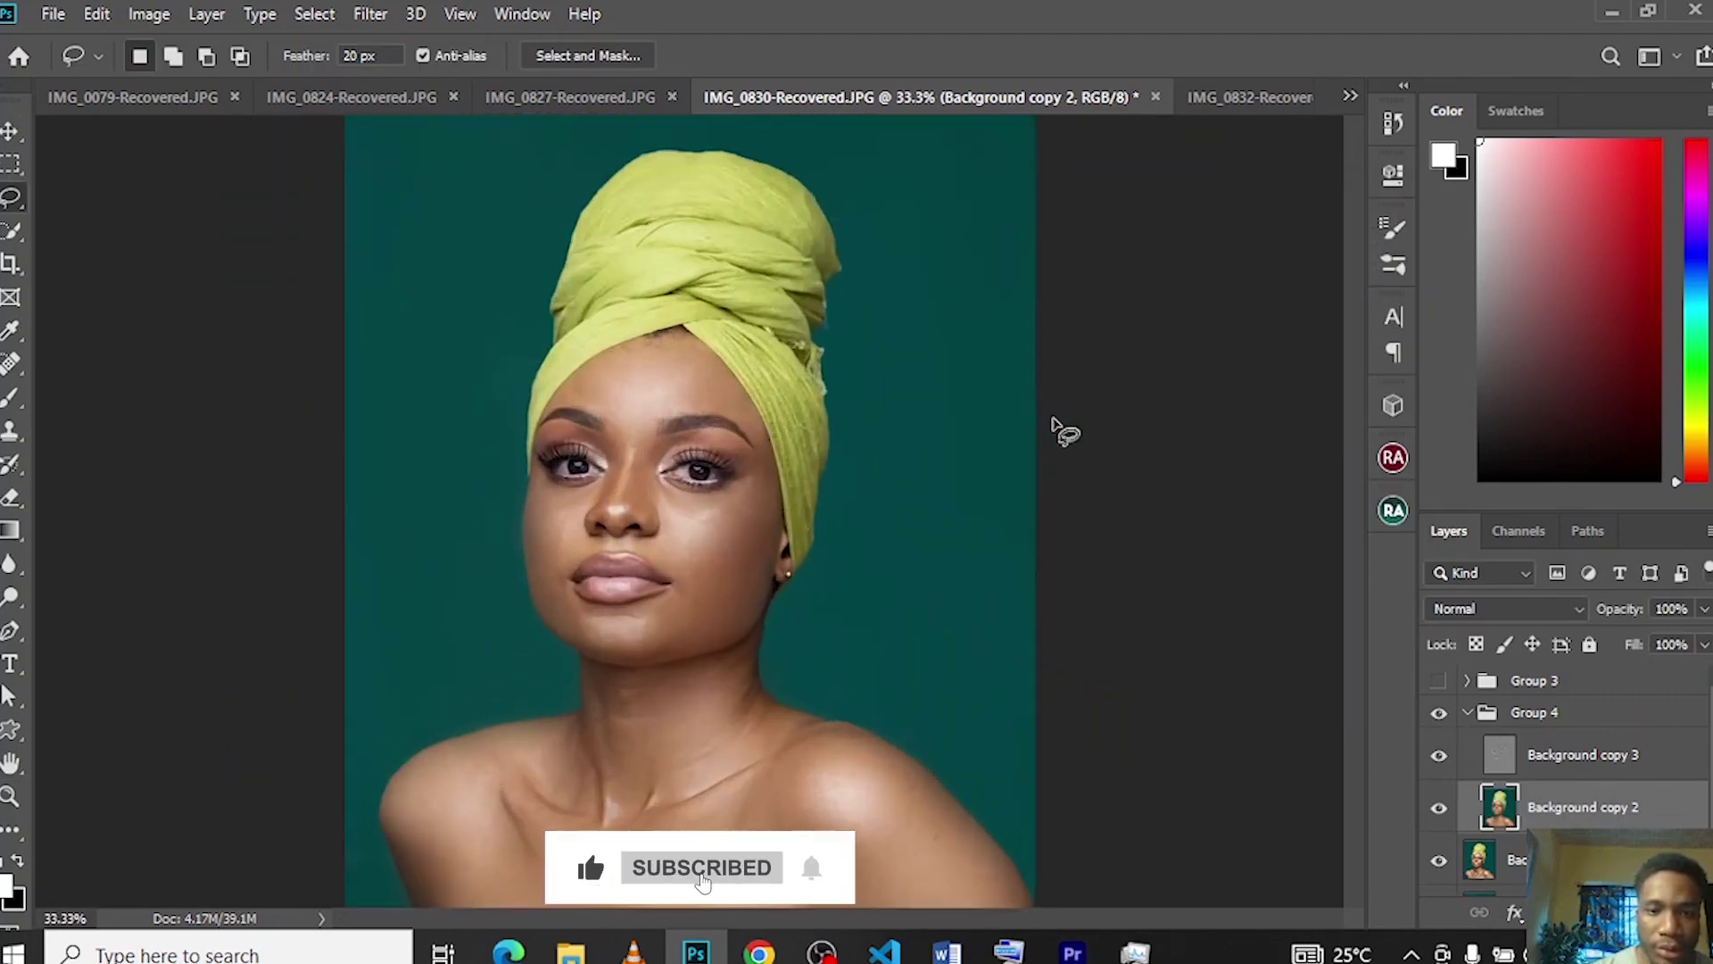
- Stamp the visible image into Layer 4 above Group 4 and apply a 0.9-pixel High Pass
left_click(1466, 714)
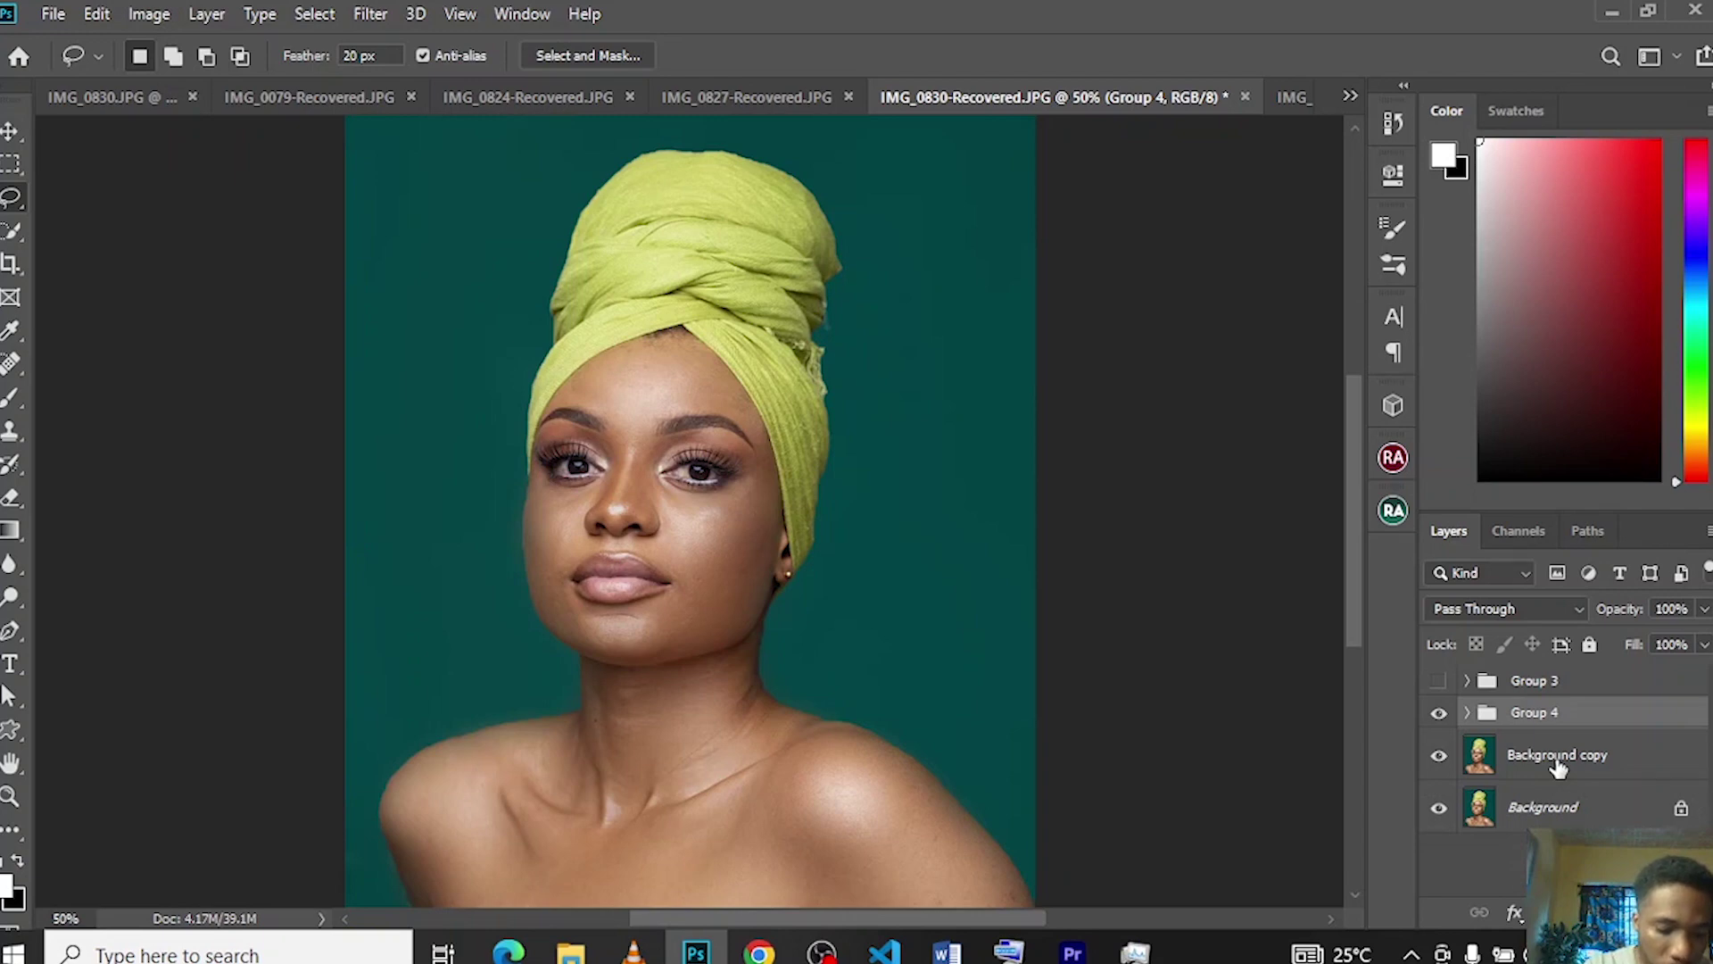
key("ctrl+shift+alt+e")
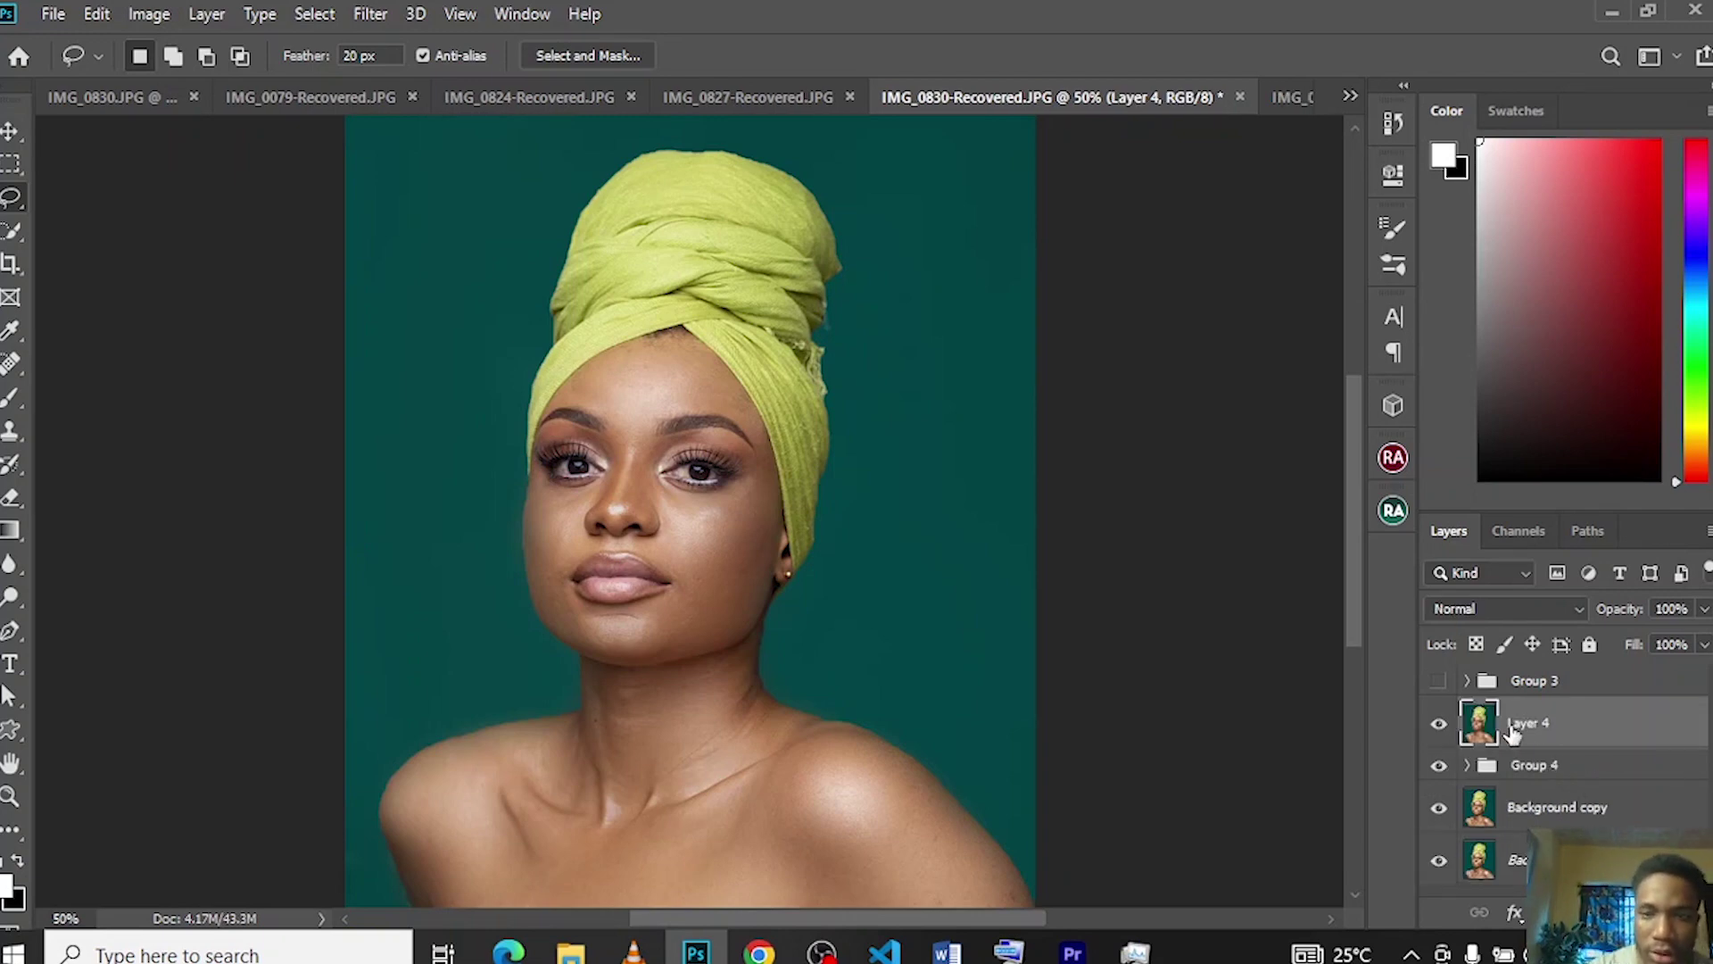
left_click(370, 15)
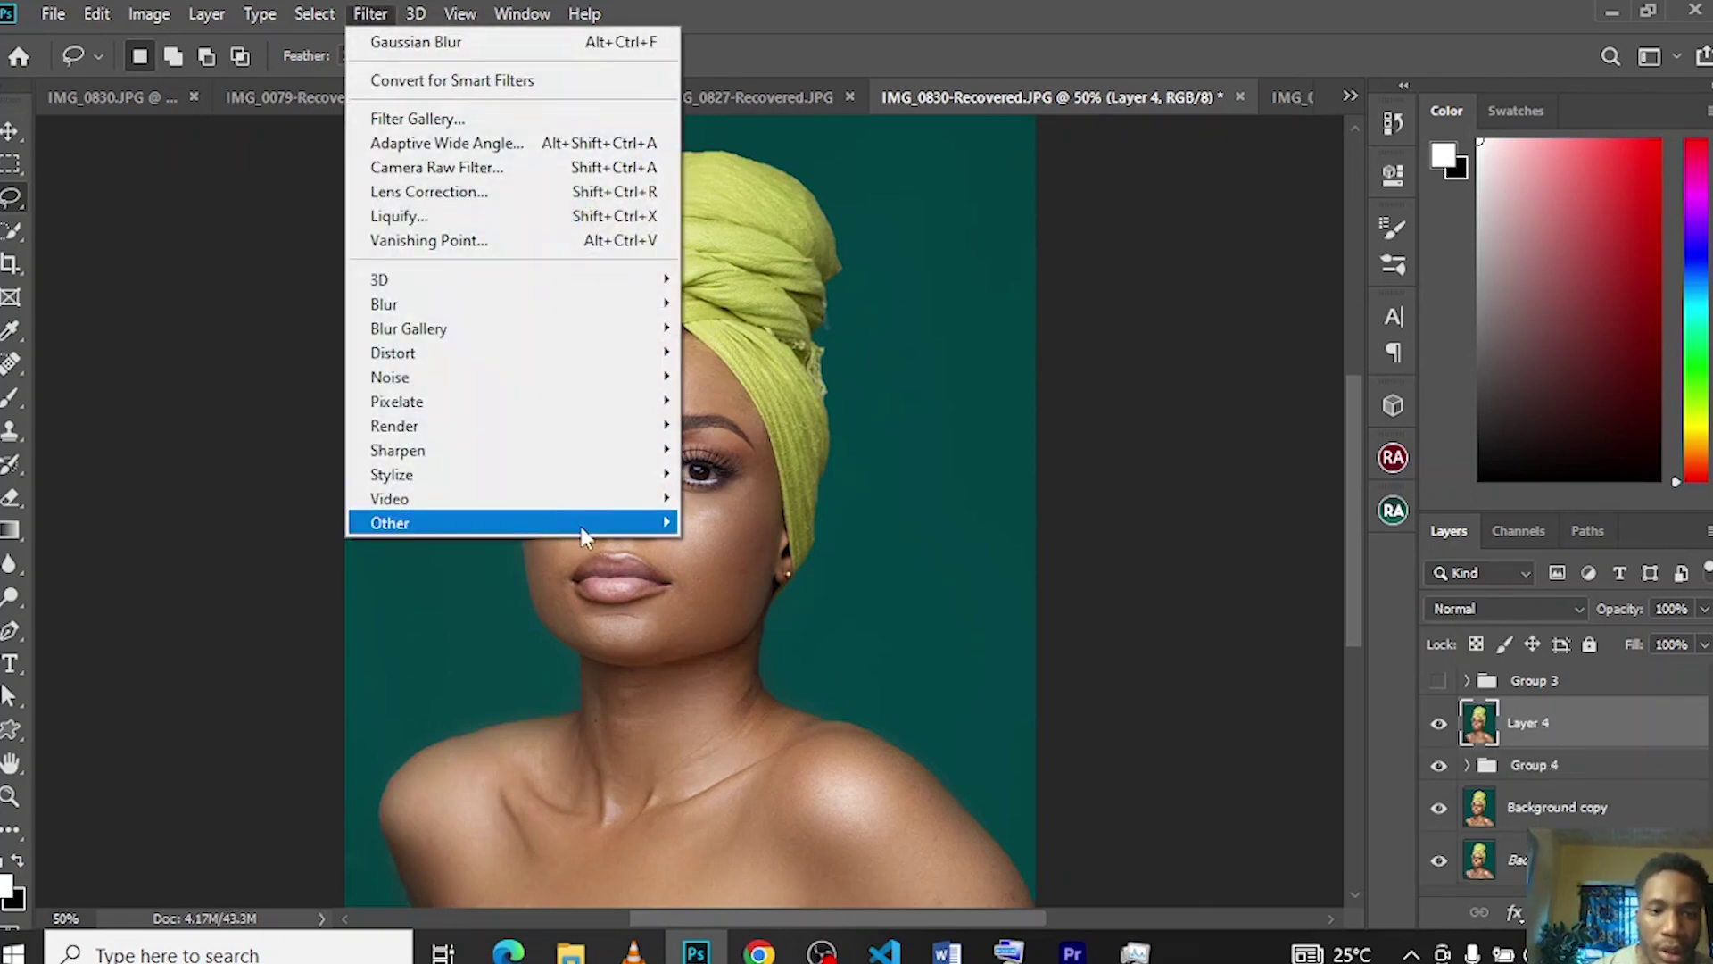
mouse_move(581, 525)
left_click(725, 546)
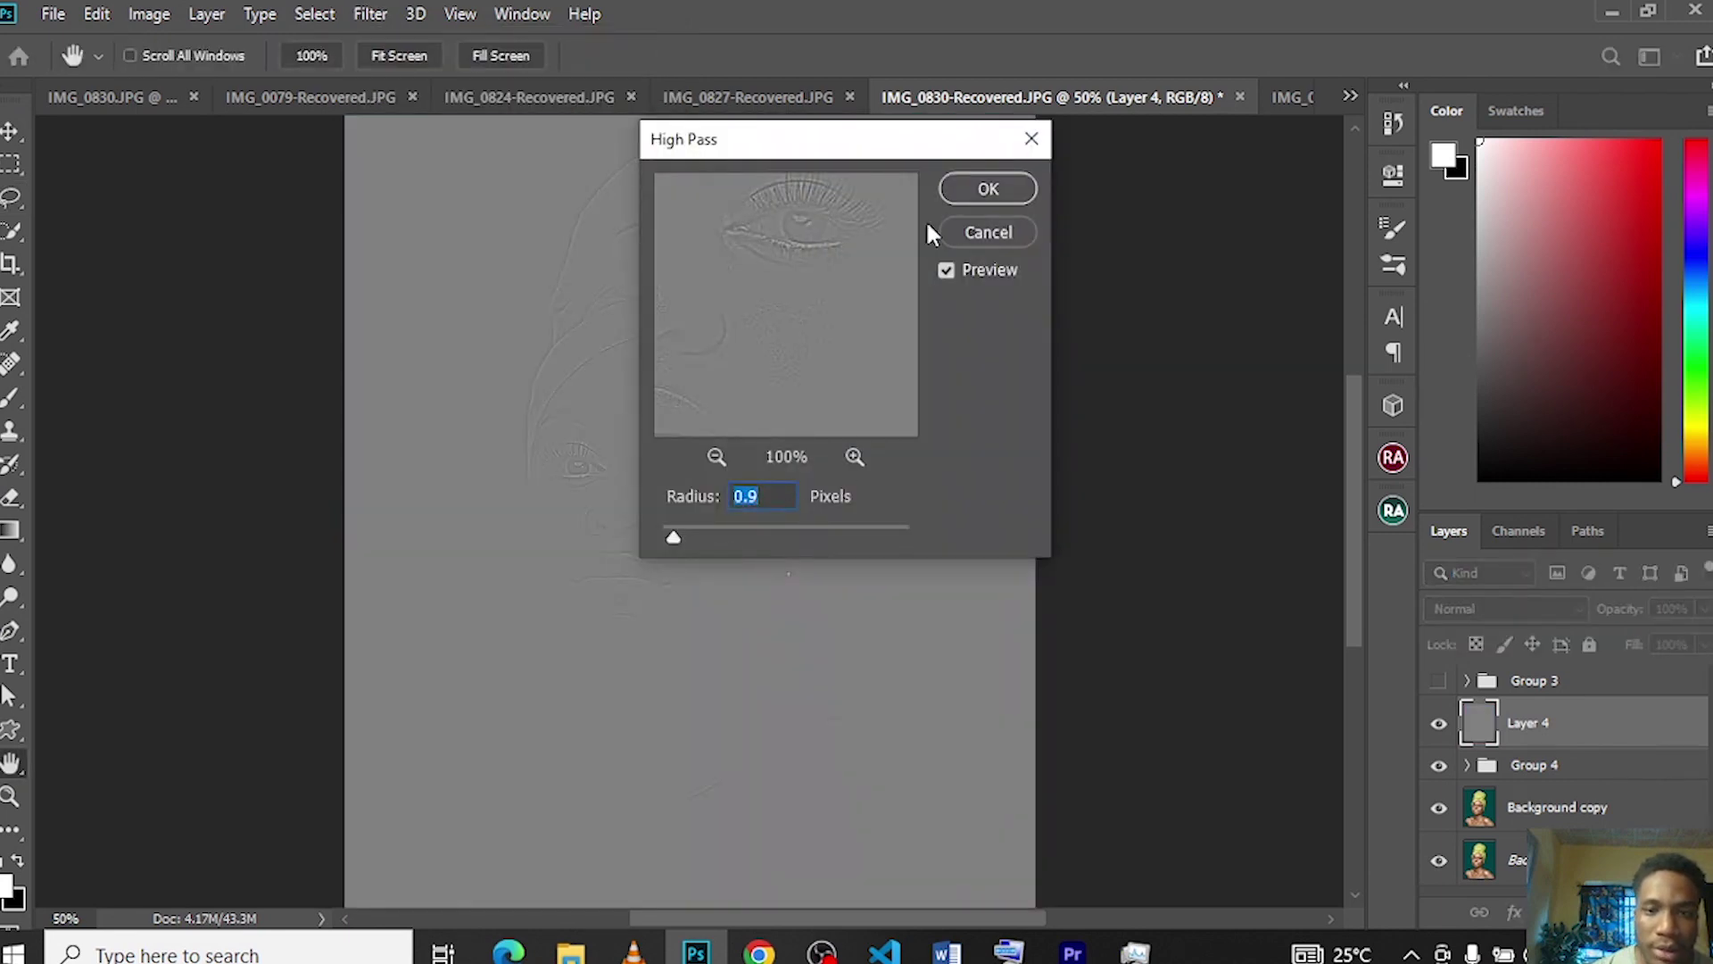
left_click_drag(862, 161, 1007, 191)
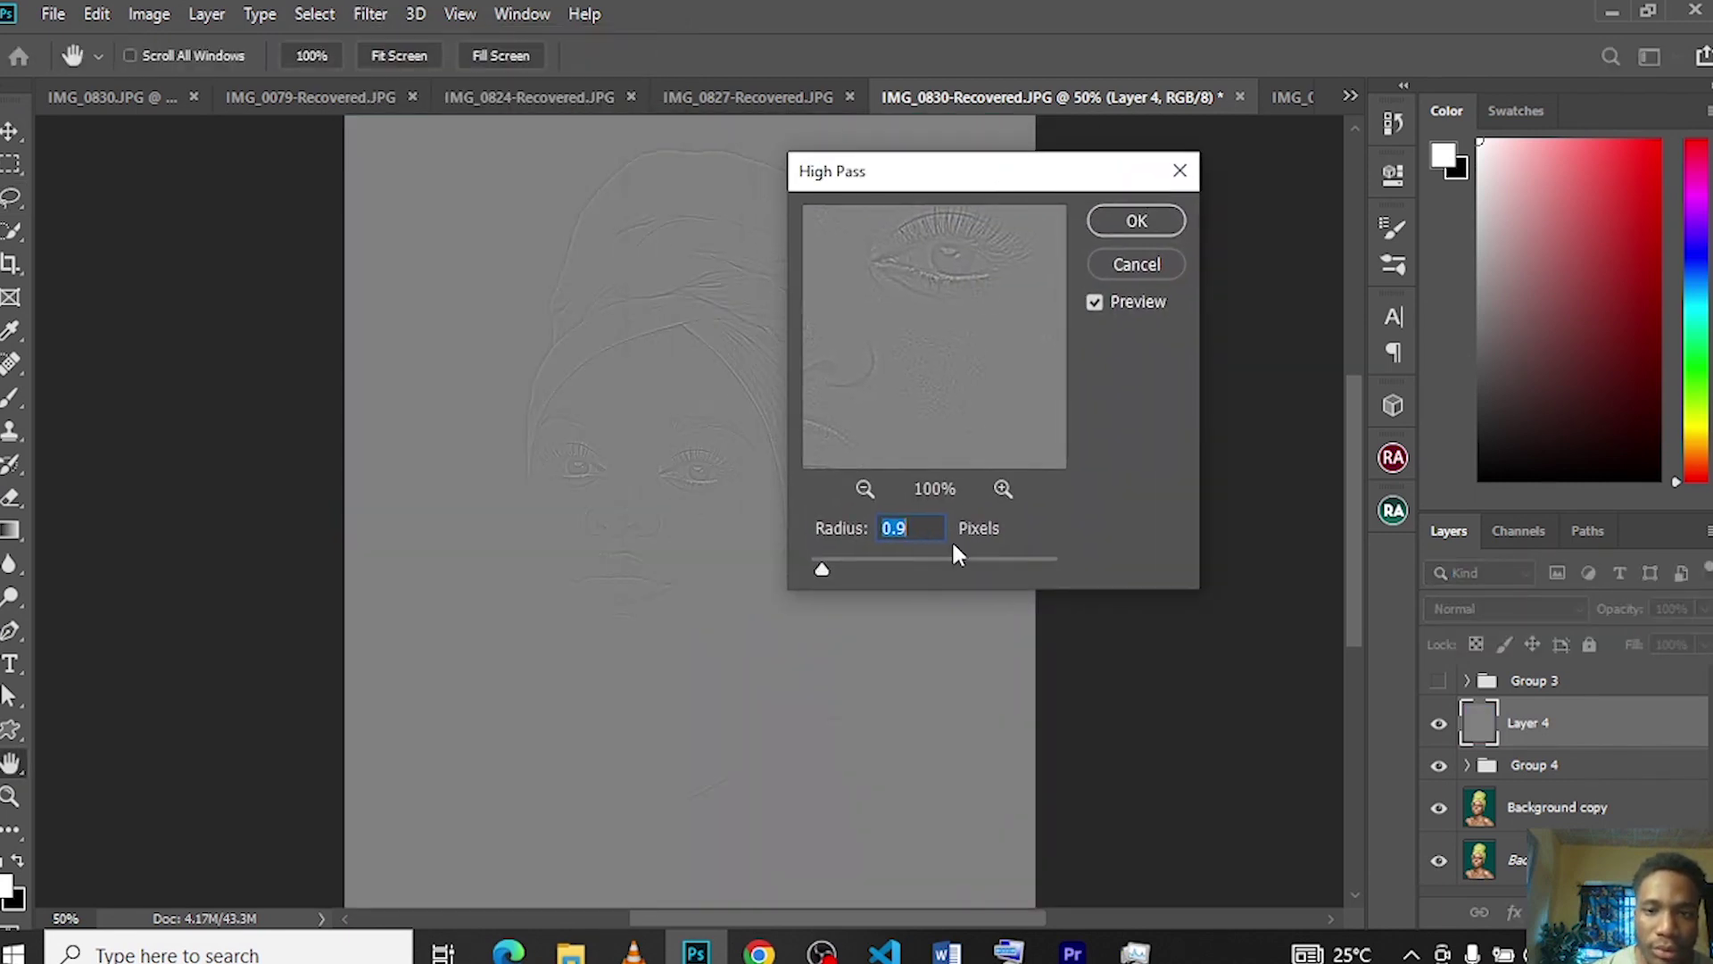
left_click(1130, 226)
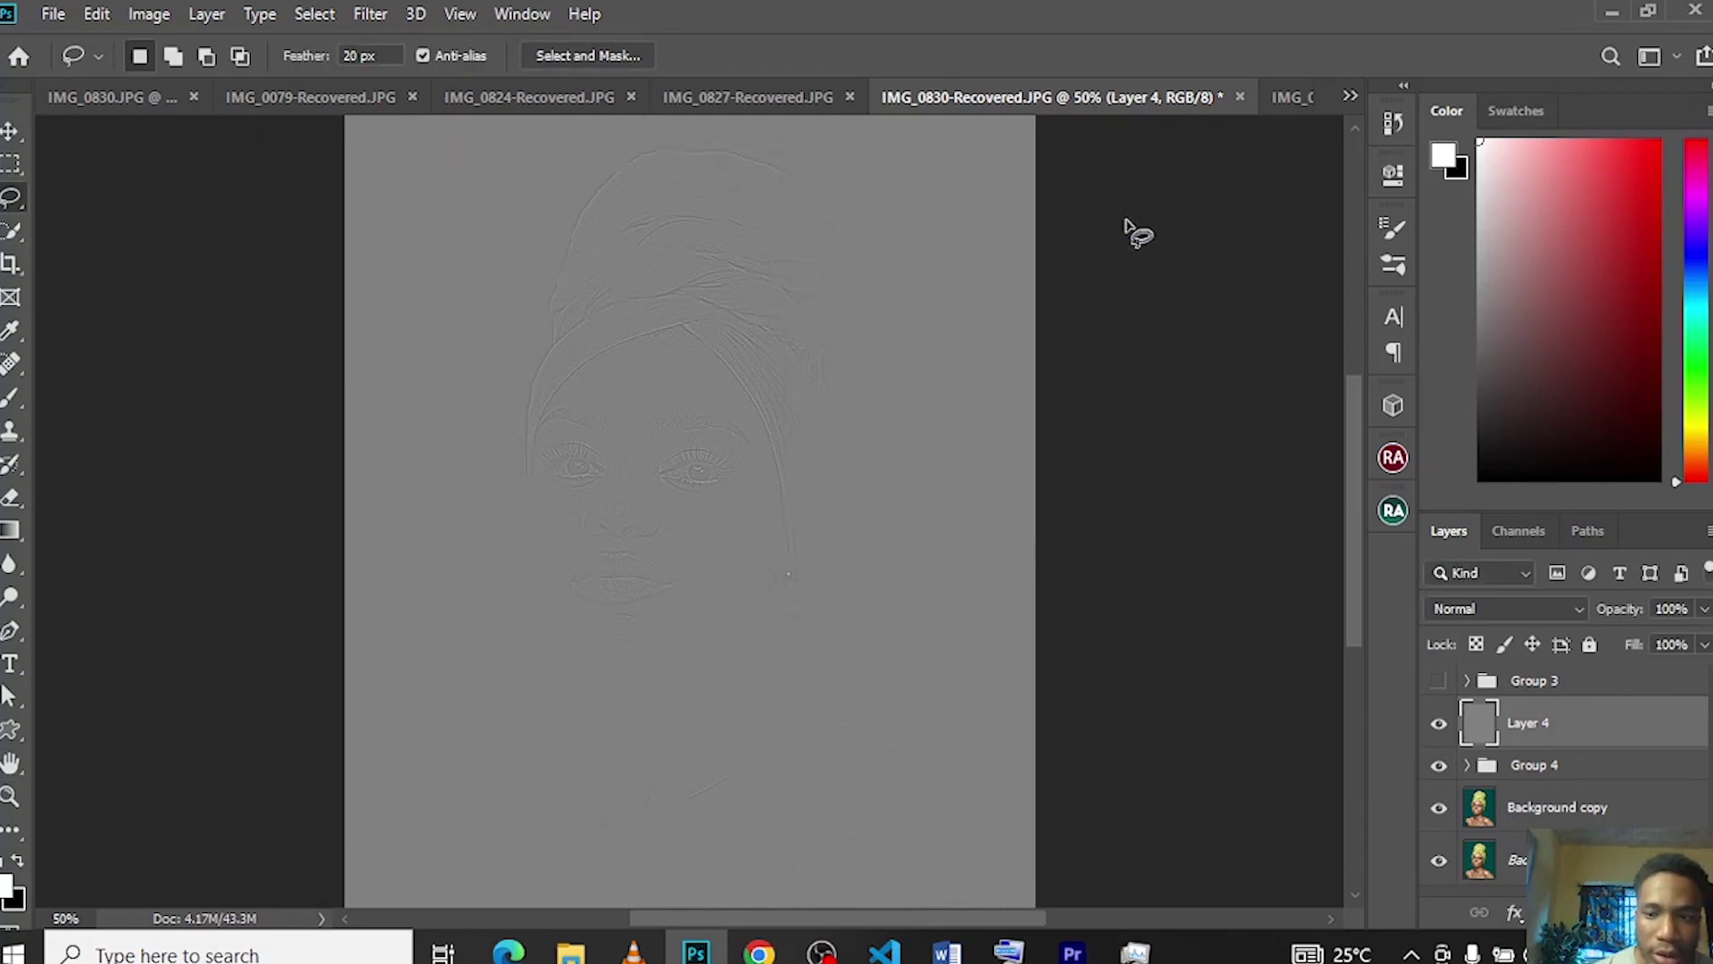
- Set Layer 4's blend mode to Linear Light and zoom in to check the sharpening
left_click(1567, 614)
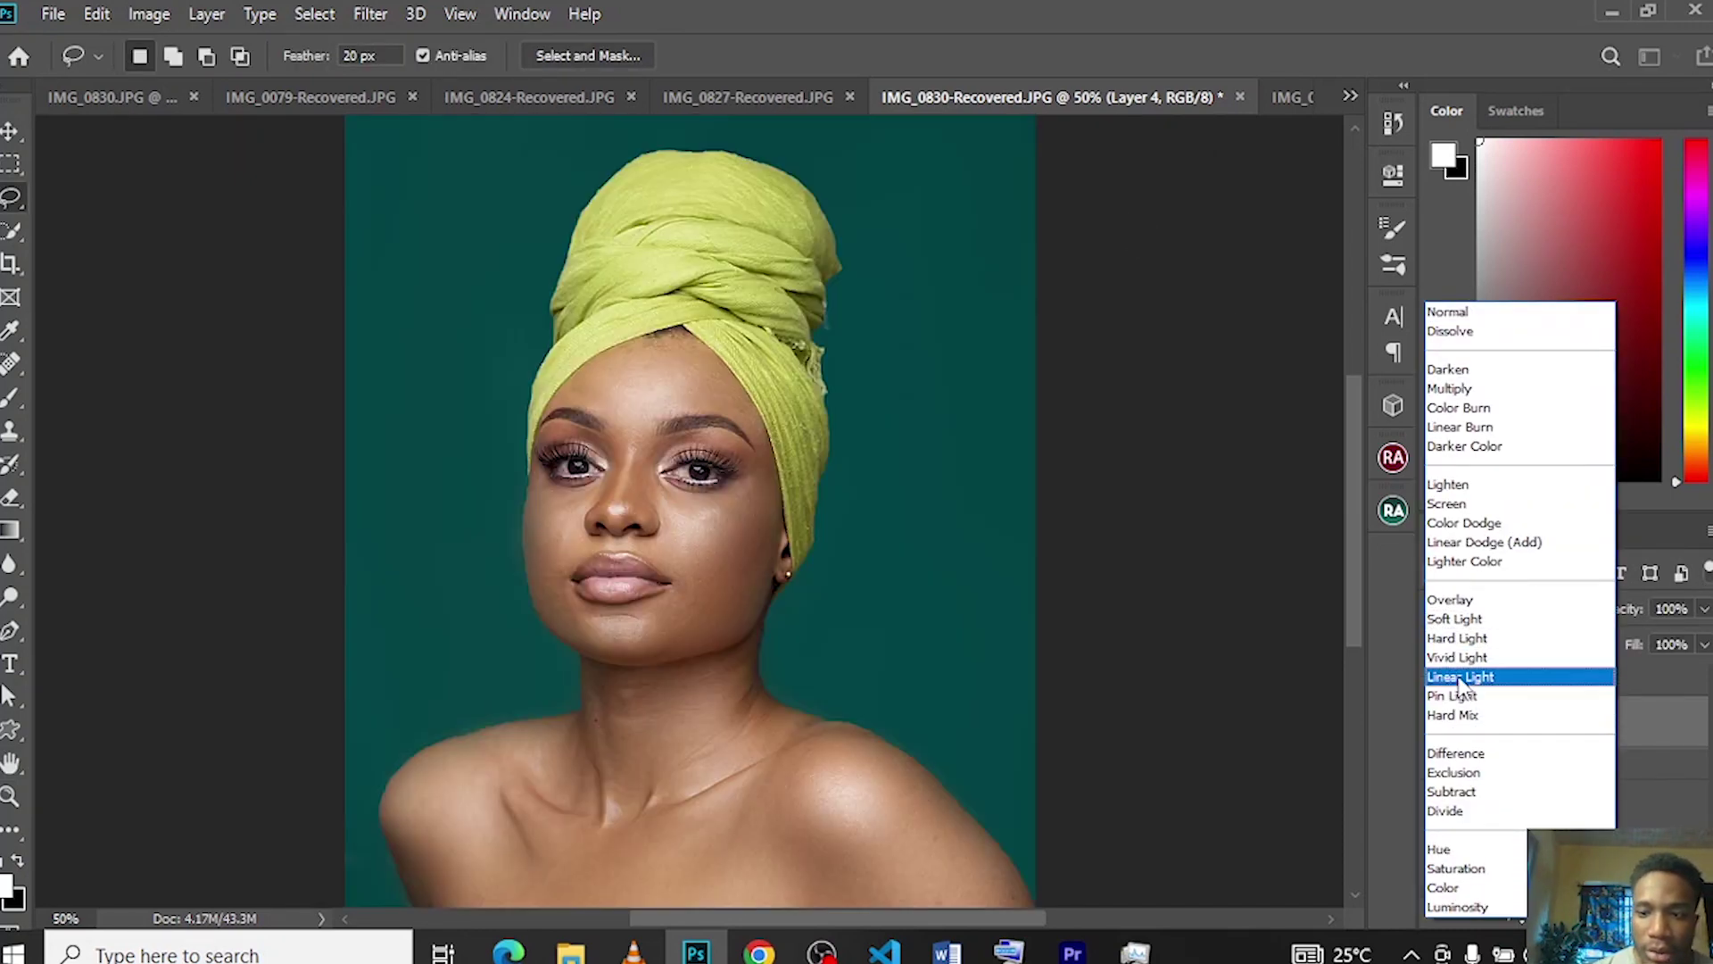
left_click(1460, 678)
key("ctrl+plus")
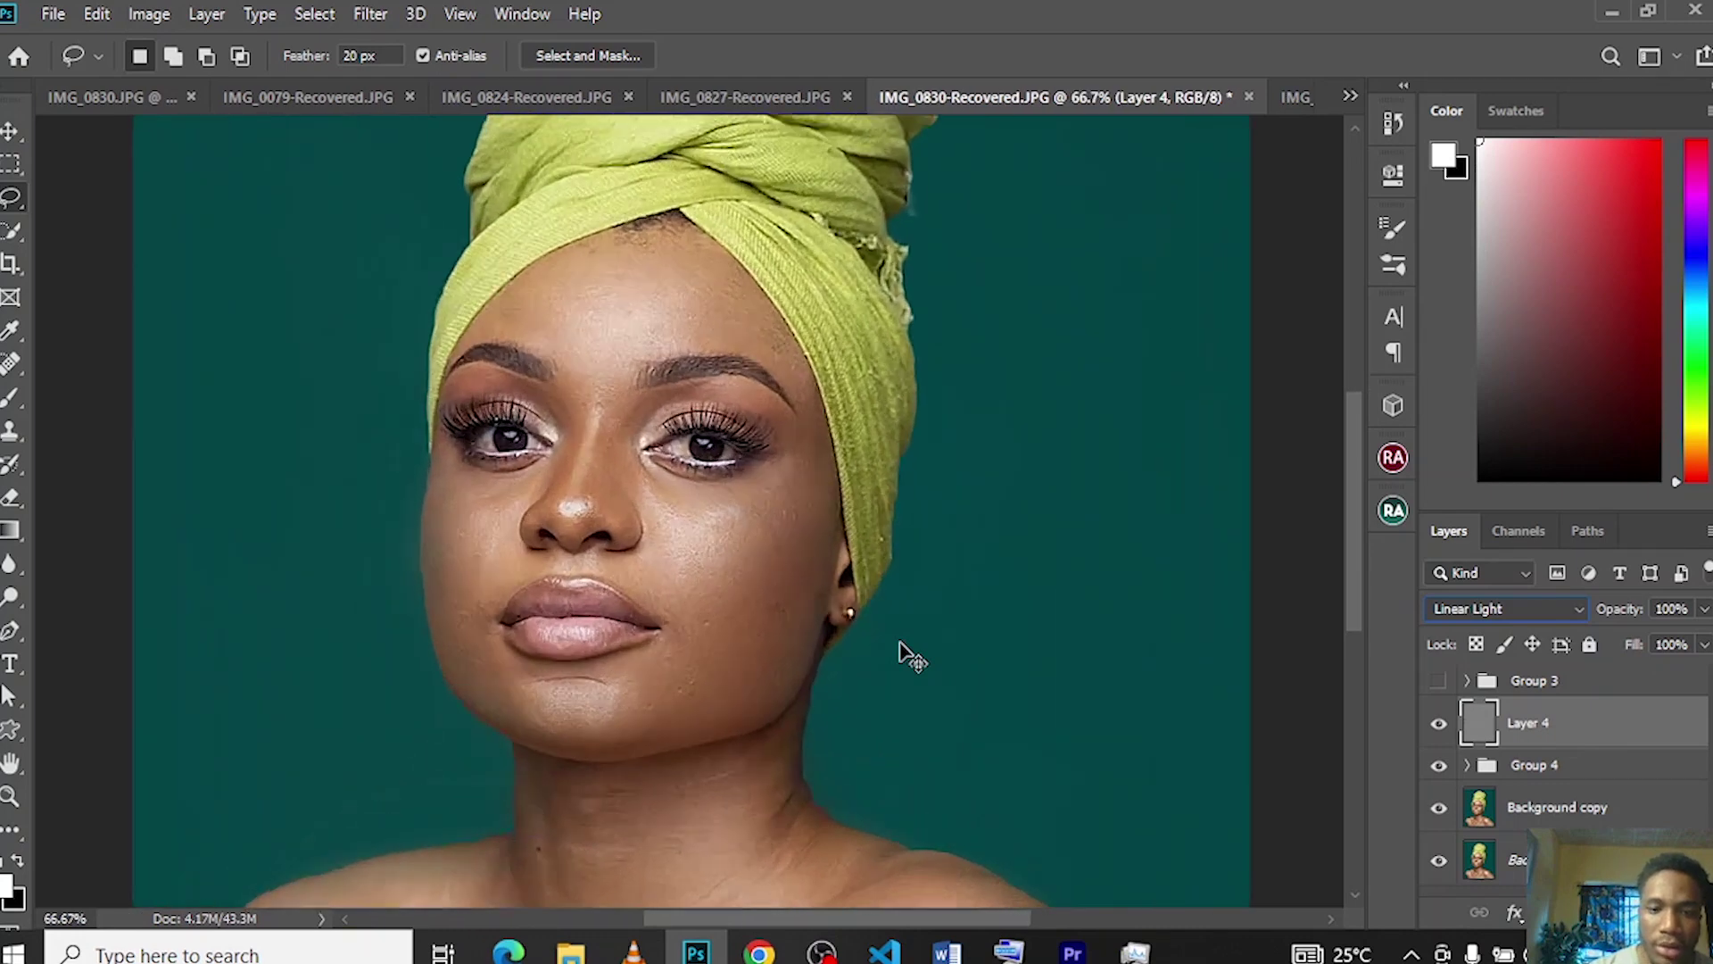
key("ctrl+minus")
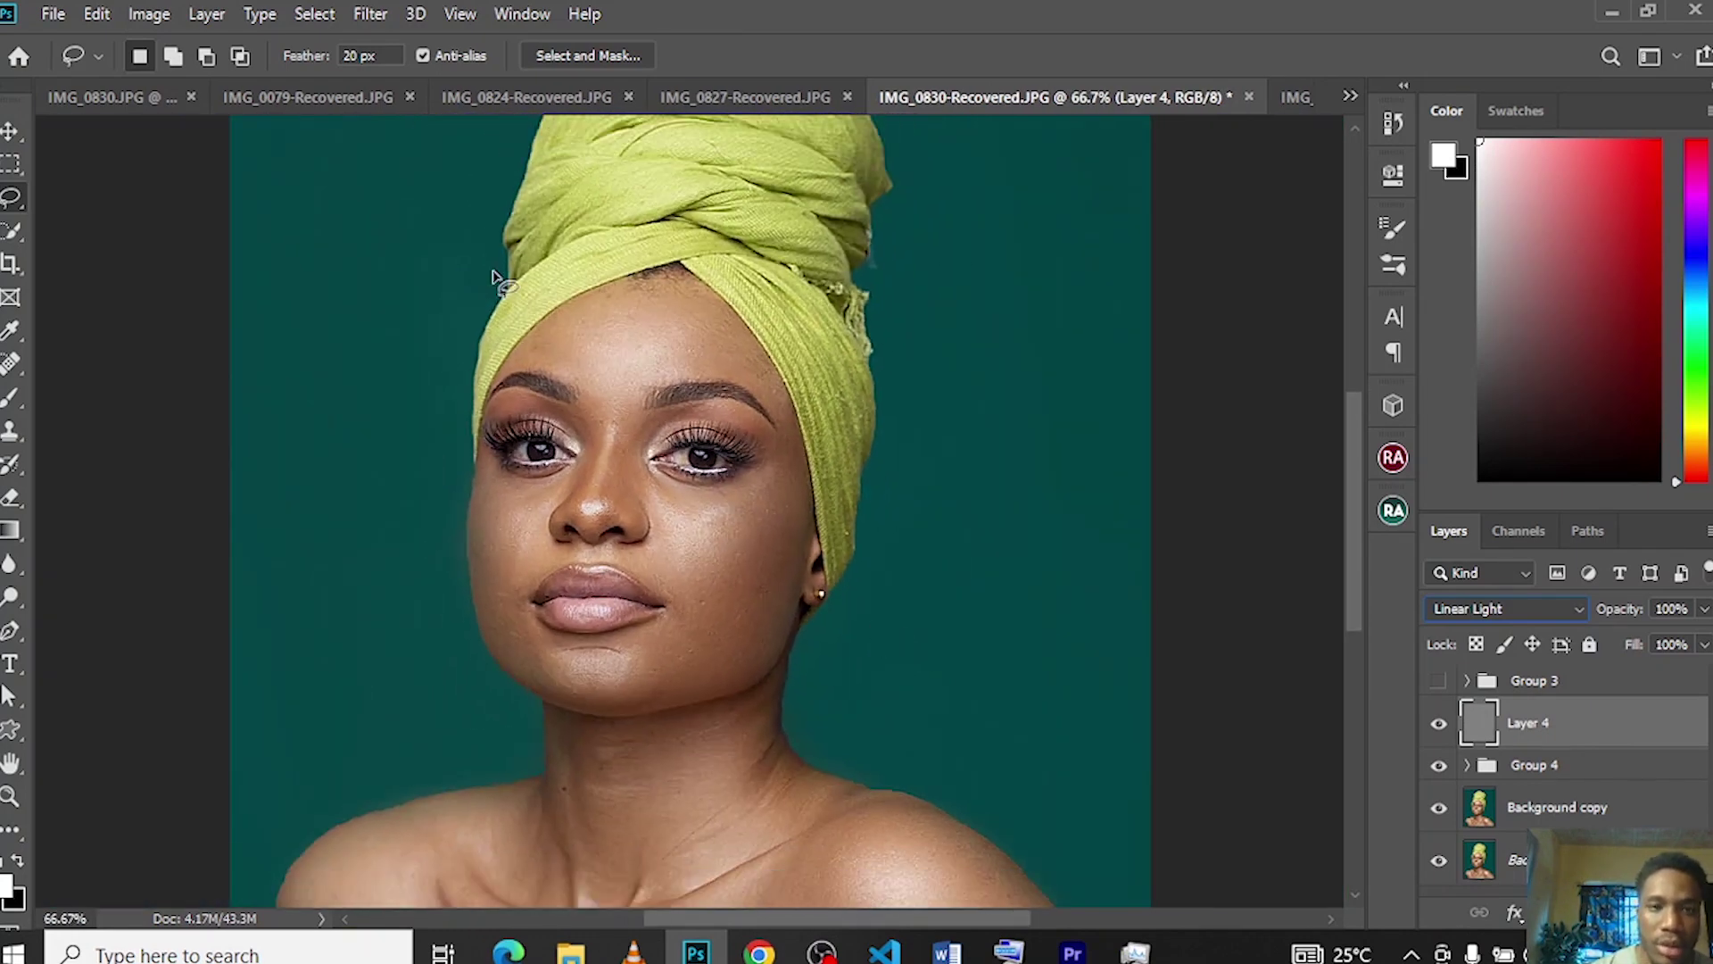
left_click(12, 400)
- Choose the Mixer Brush, make it slightly smaller and set Wet to 7%
left_click(96, 470)
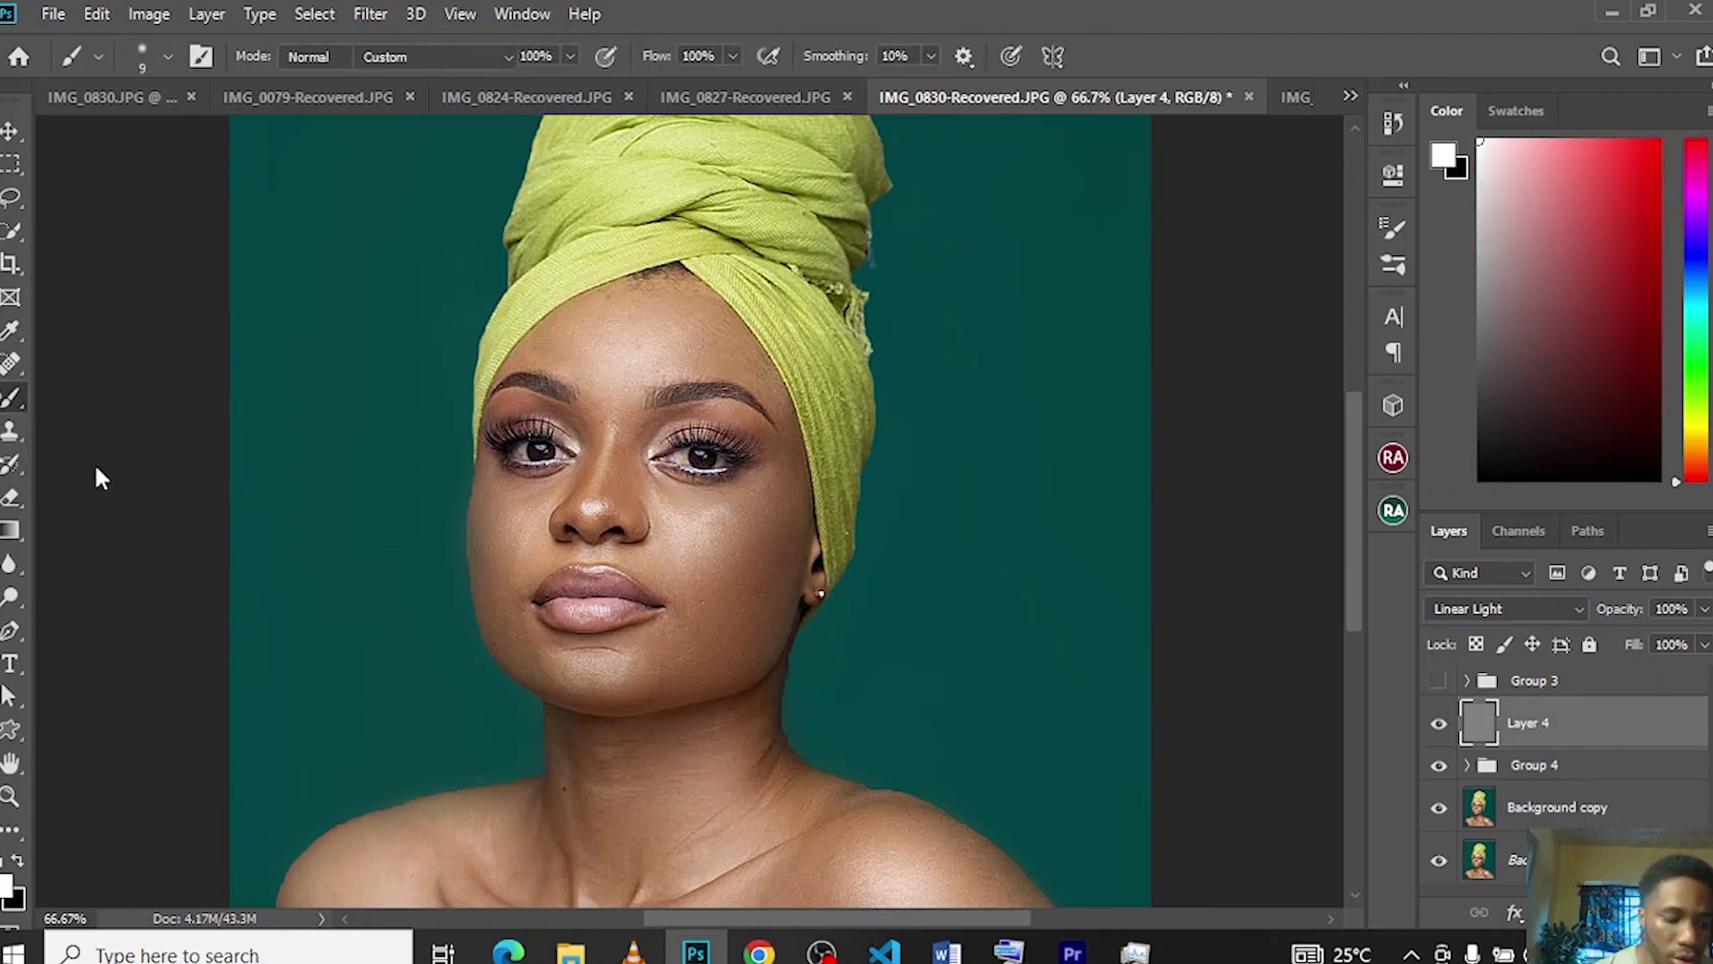
key("bracketleft")
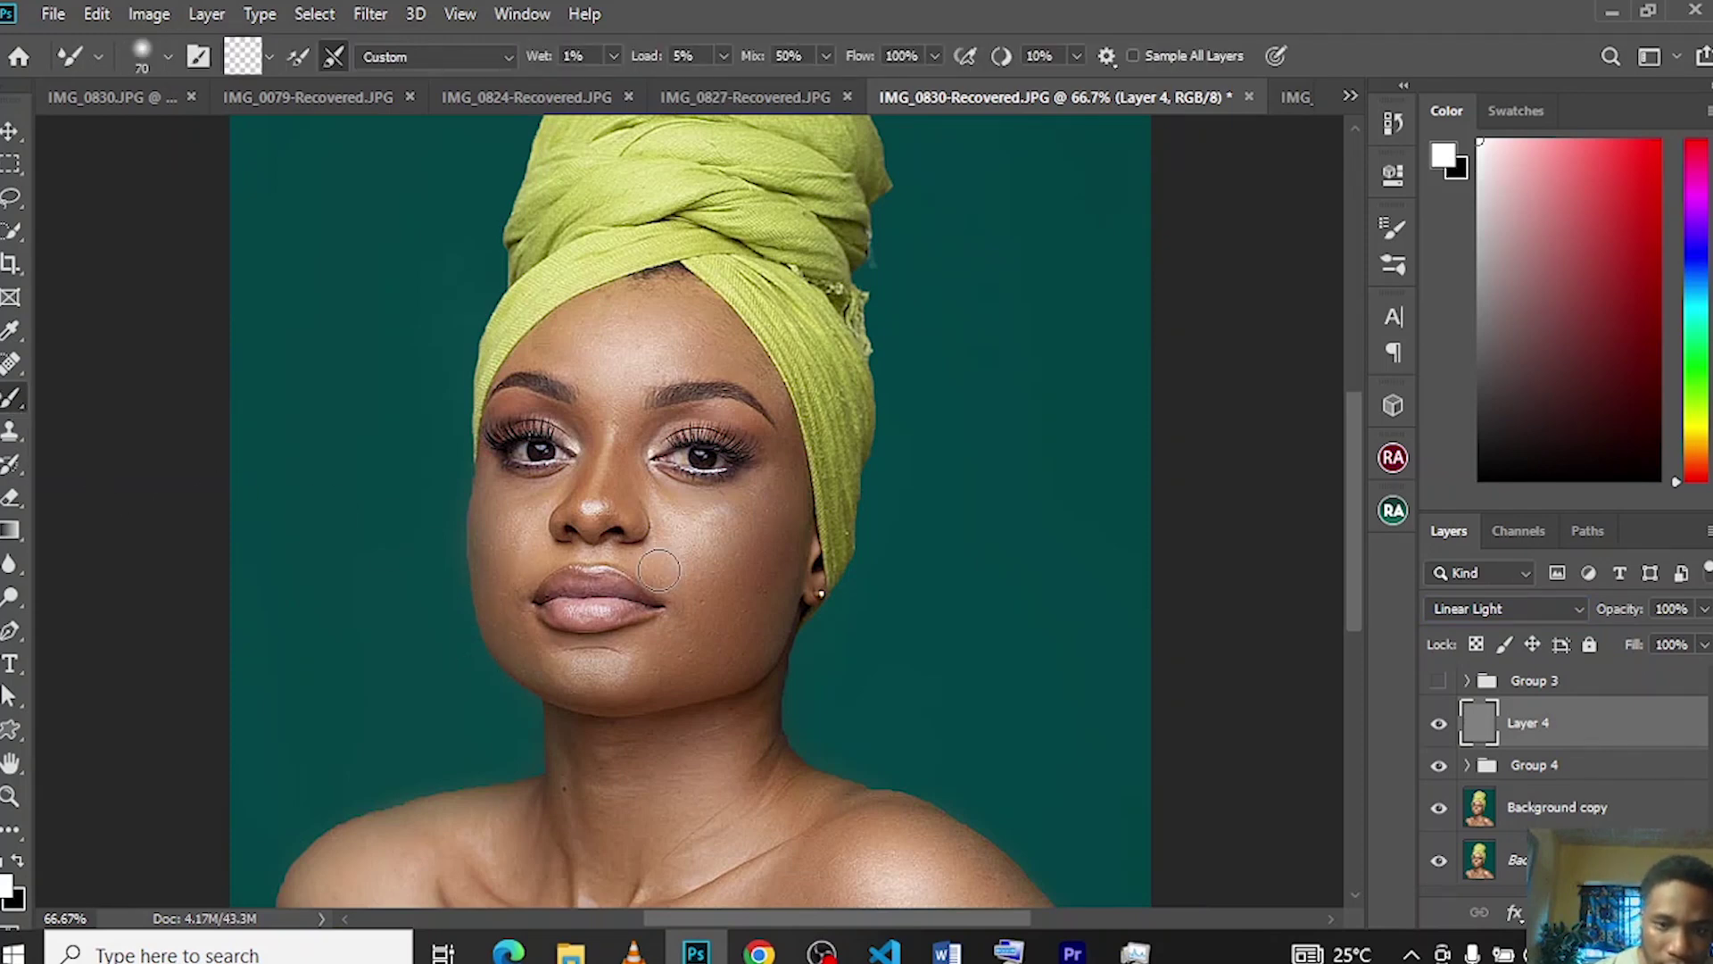
left_click(613, 55)
left_click_drag(631, 84, 637, 85)
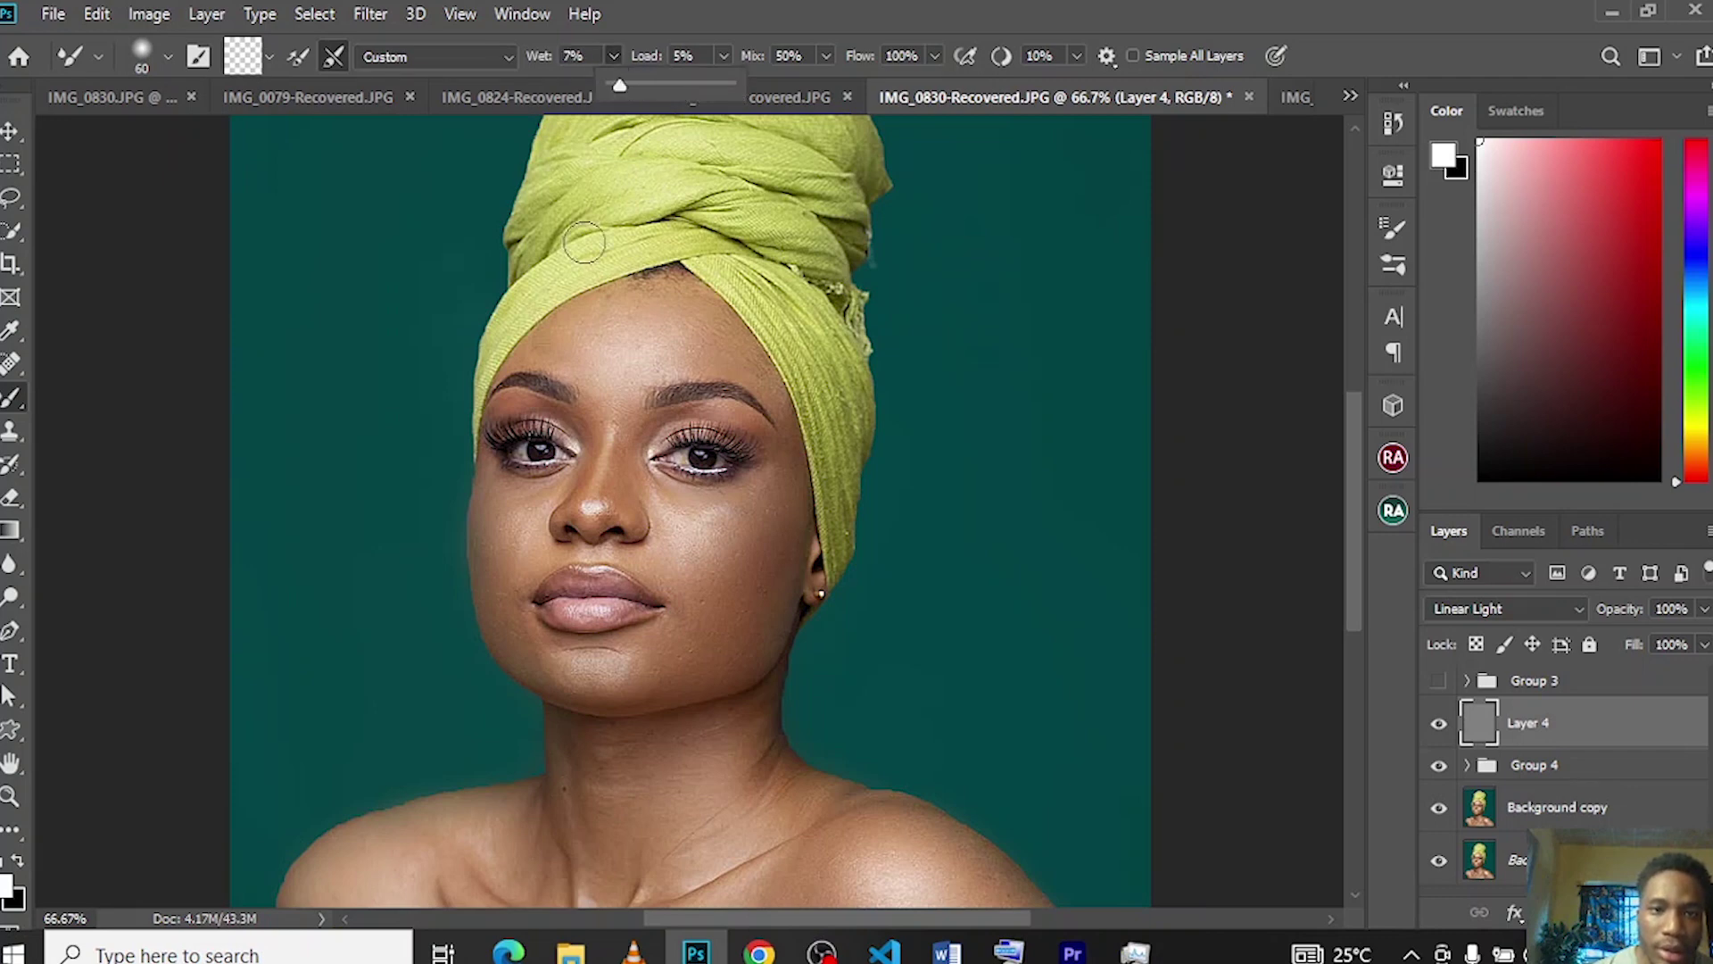
left_click(599, 357)
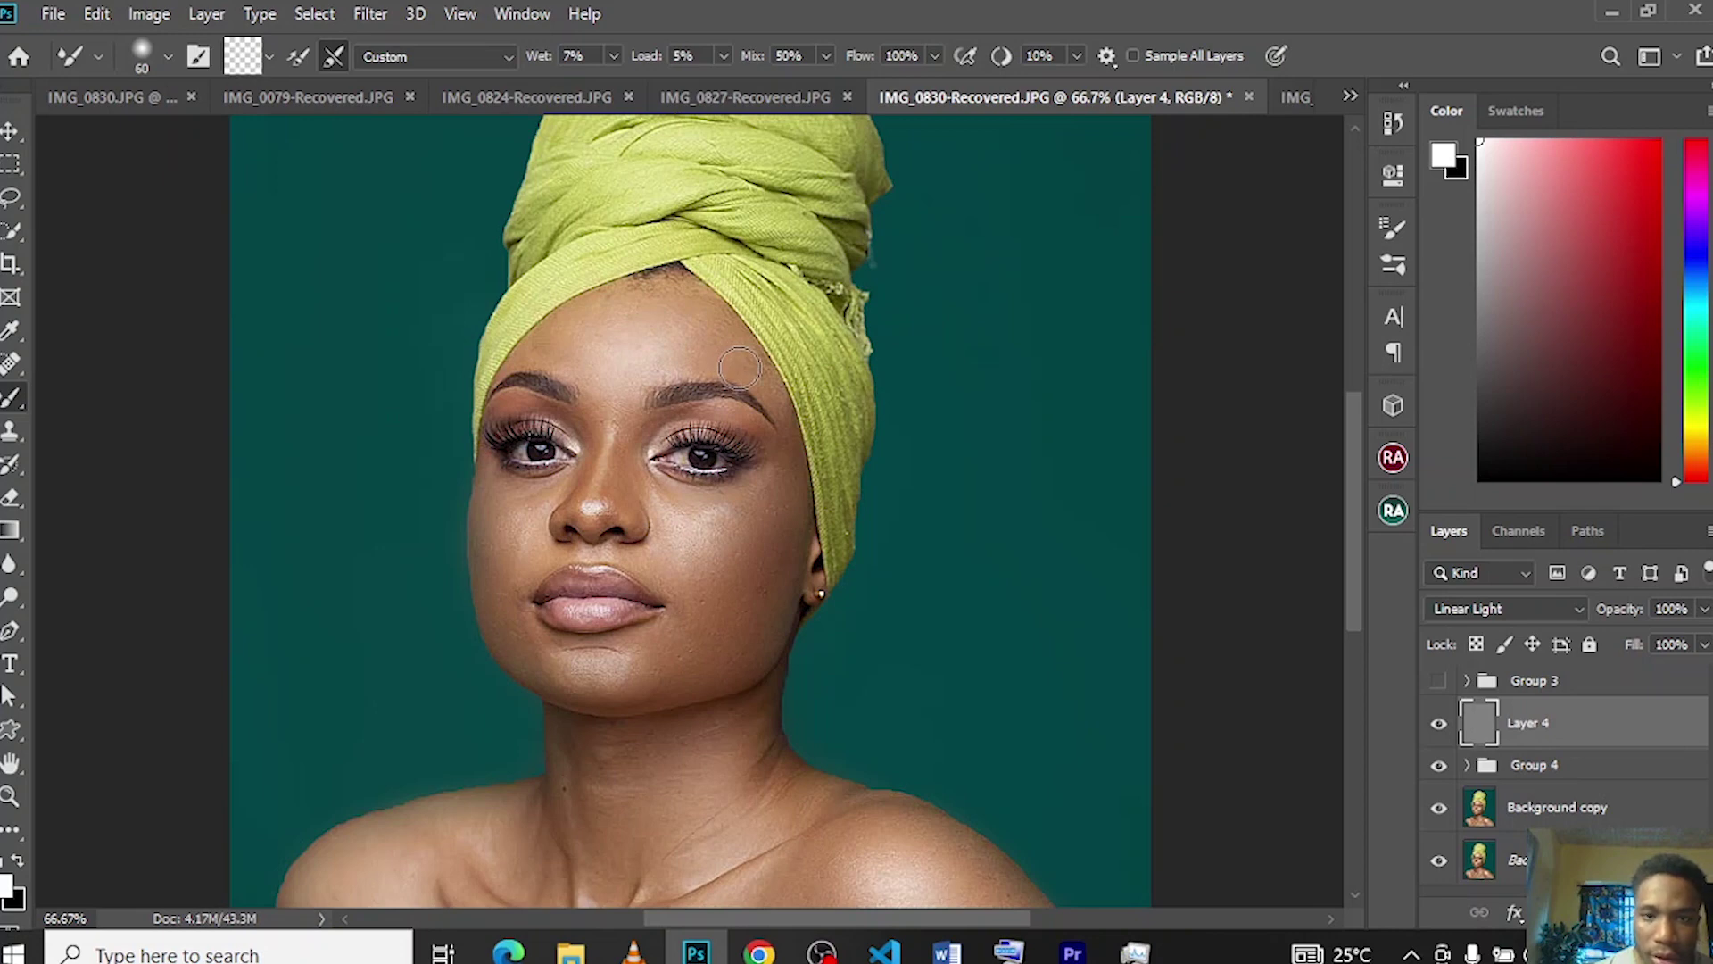
- On Background copy 3, blend the skin on the cheeks, jaw and shoulders with the mixer brush
left_click(1466, 764)
left_click(1573, 819)
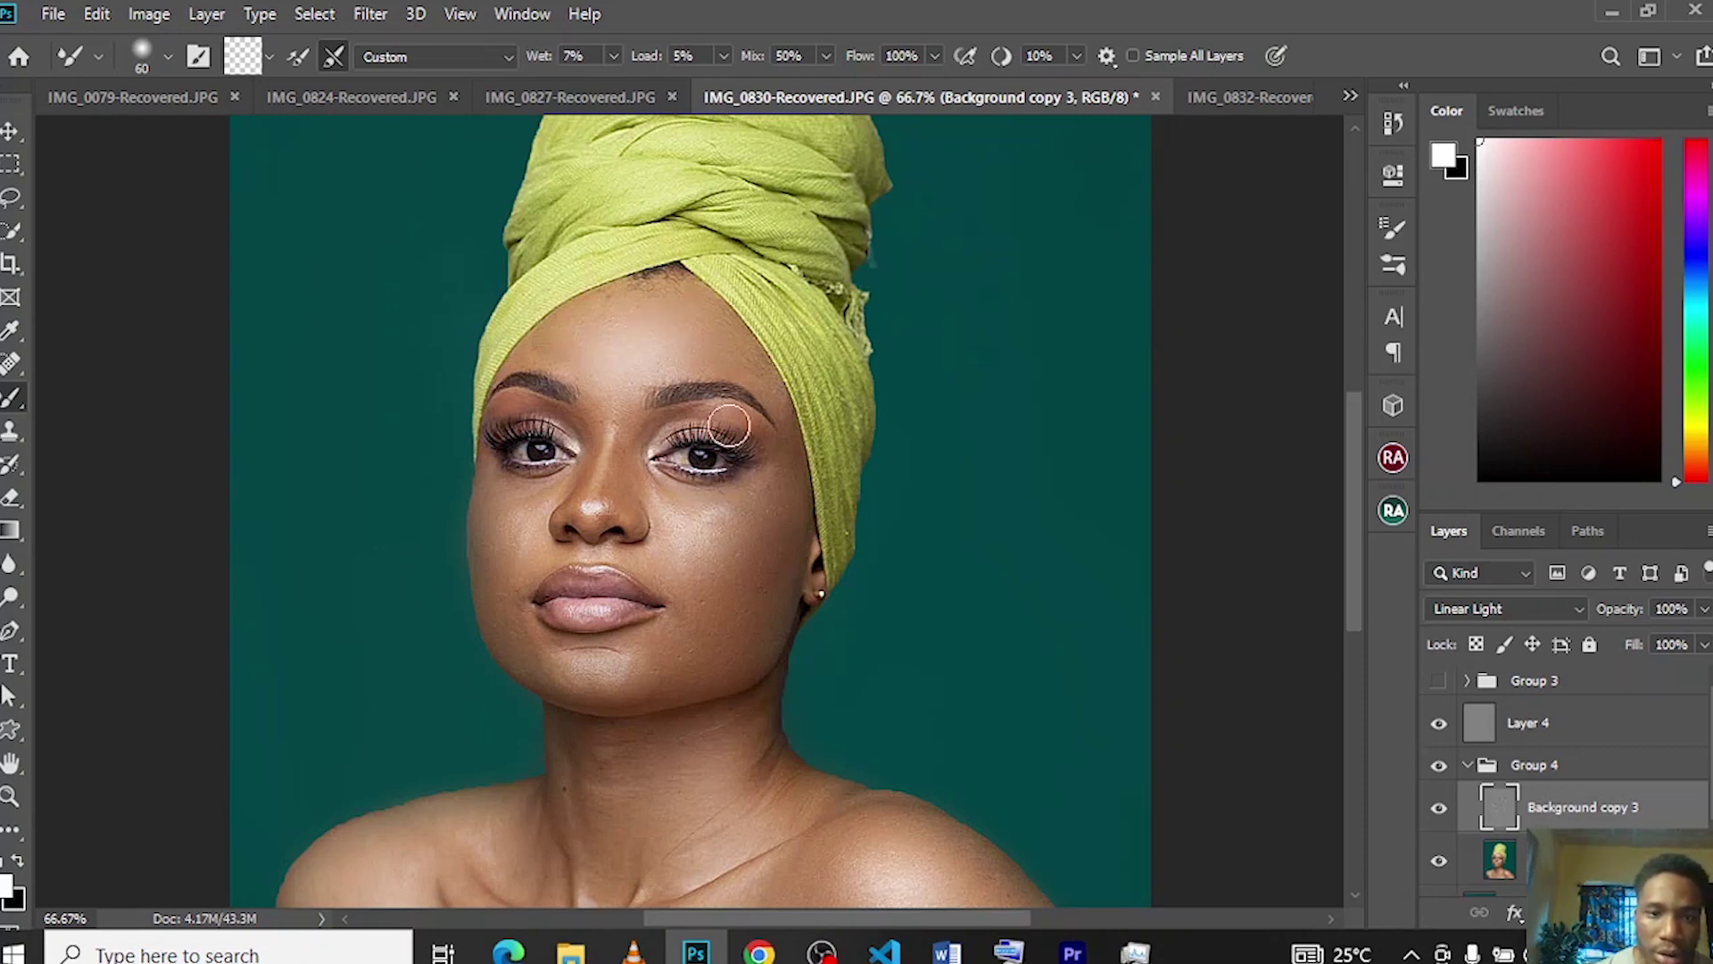
mouse_move(503, 500)
left_mouse_down()
mouse_move(509, 603)
mouse_move(482, 503)
mouse_move(472, 559)
mouse_move(530, 644)
mouse_move(496, 620)
mouse_move(554, 668)
left_mouse_up()
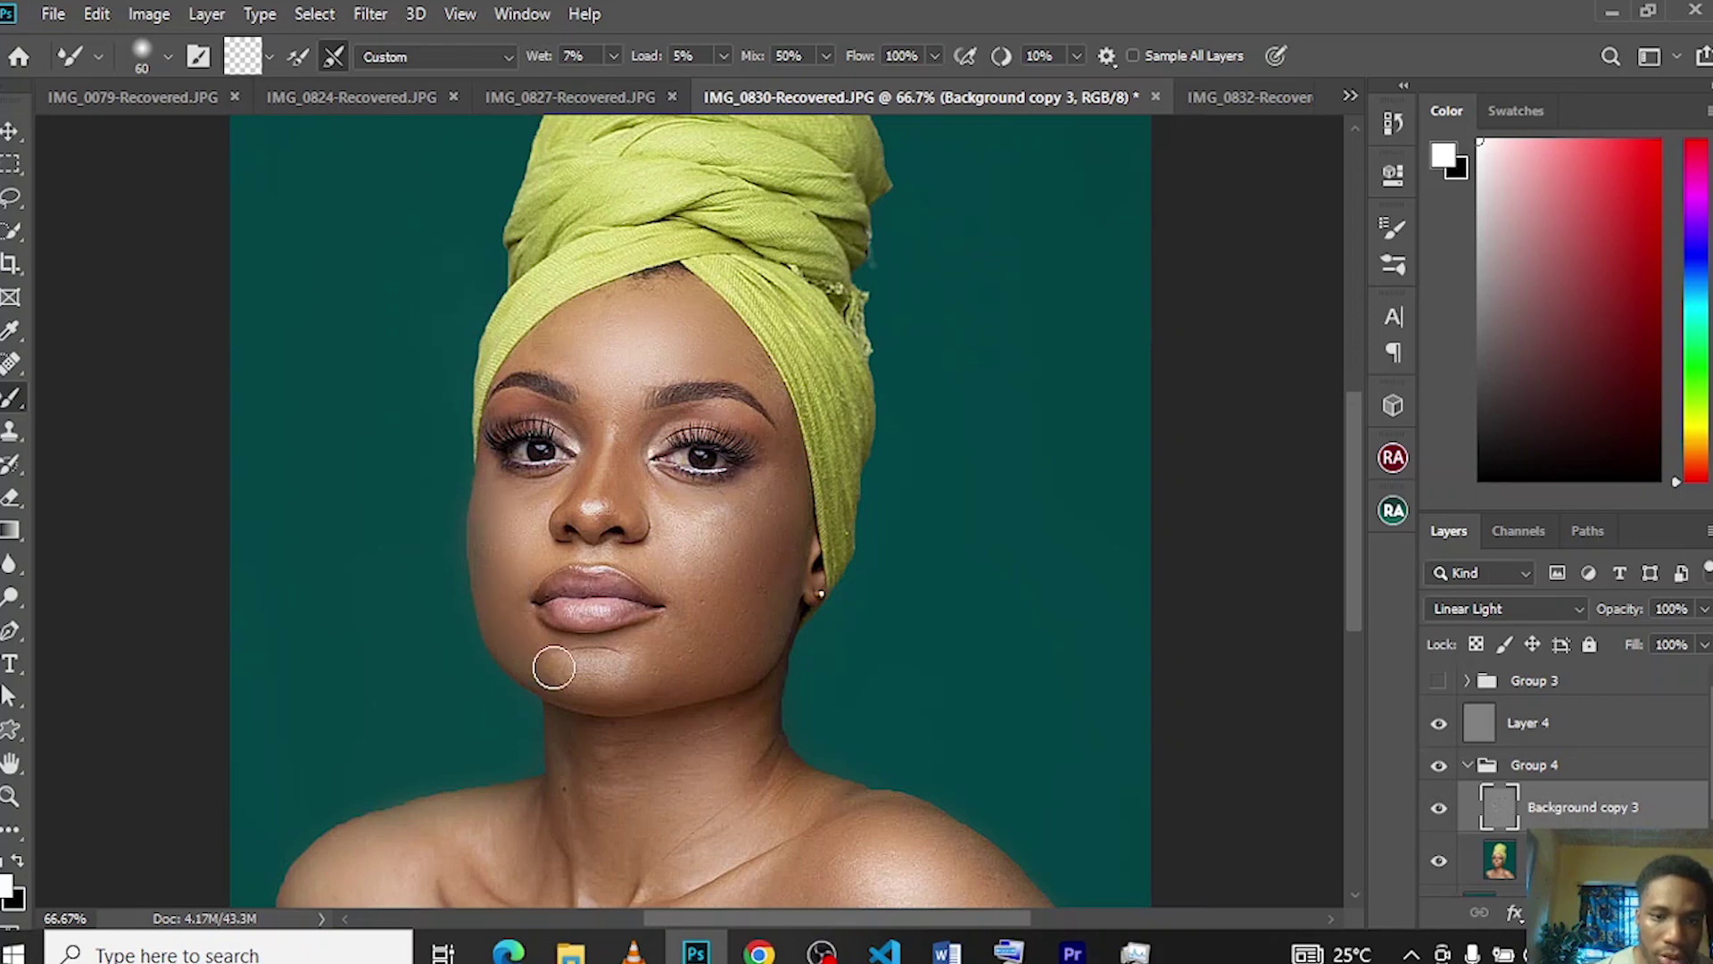
mouse_move(694, 532)
left_mouse_down()
mouse_move(739, 517)
mouse_move(673, 583)
left_mouse_up()
scroll(673, 586, "down", 1)
key("bracketright")
mouse_move(674, 586)
left_mouse_down()
mouse_move(749, 504)
mouse_move(732, 604)
mouse_move(744, 592)
mouse_move(649, 643)
mouse_move(696, 582)
mouse_move(659, 635)
left_mouse_up()
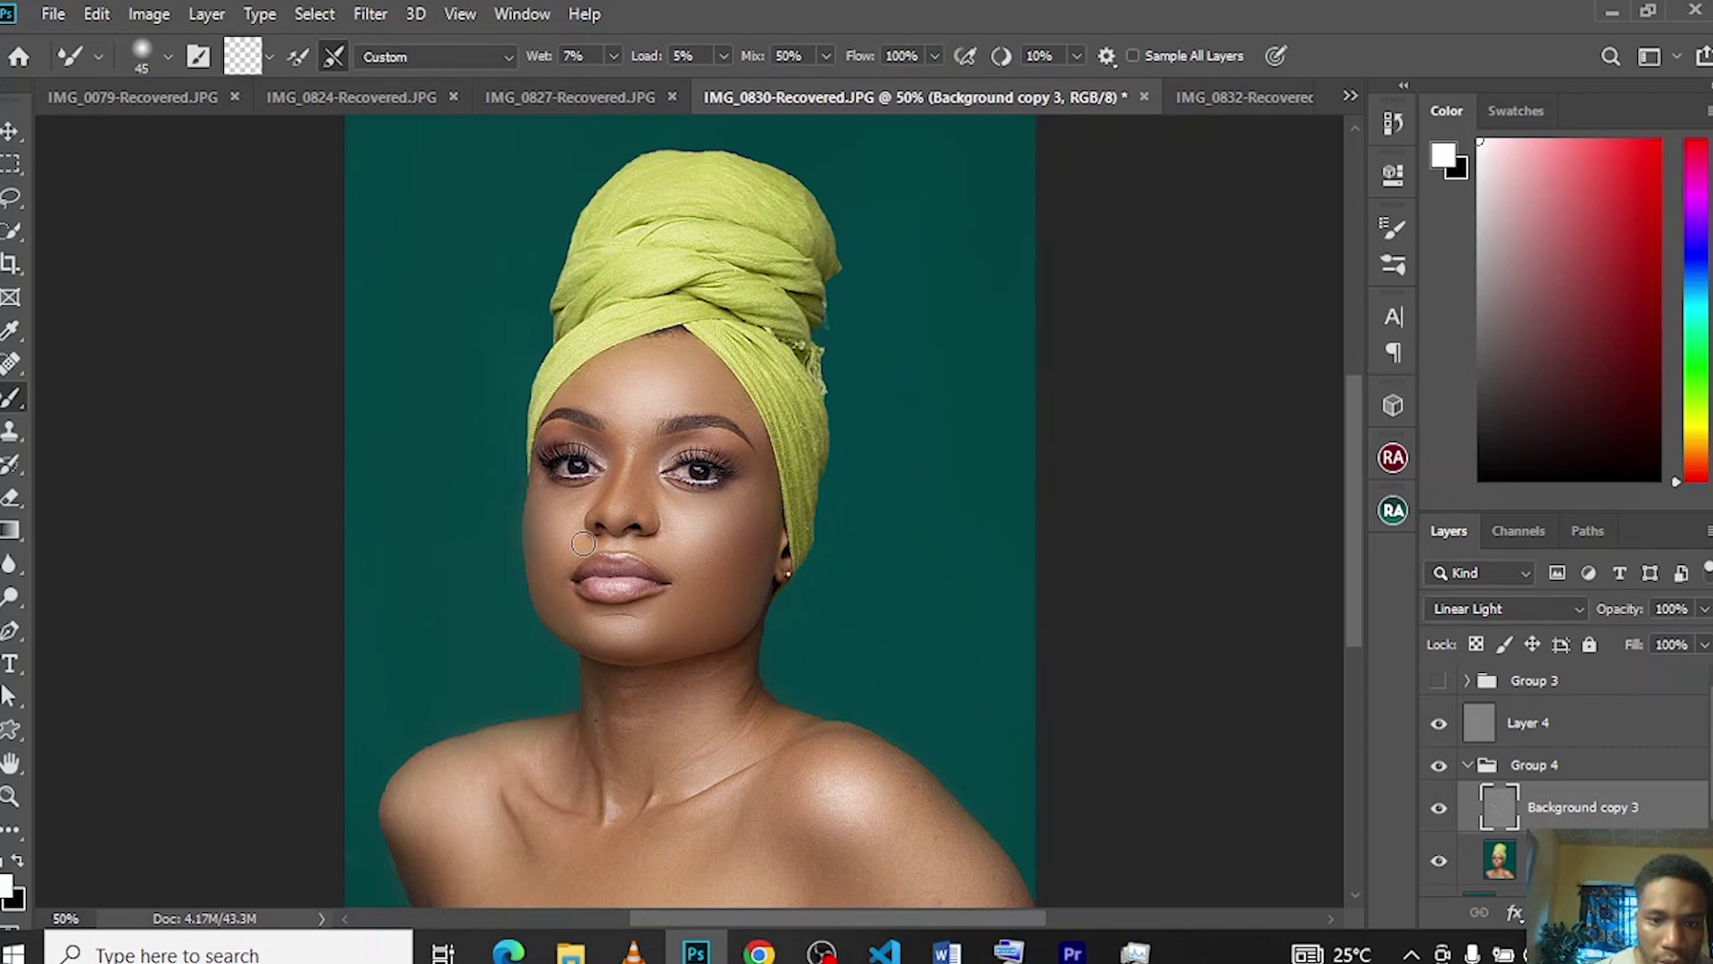
key("bracketright")
key("bracketright")
key("bracketright")
key("bracketright")
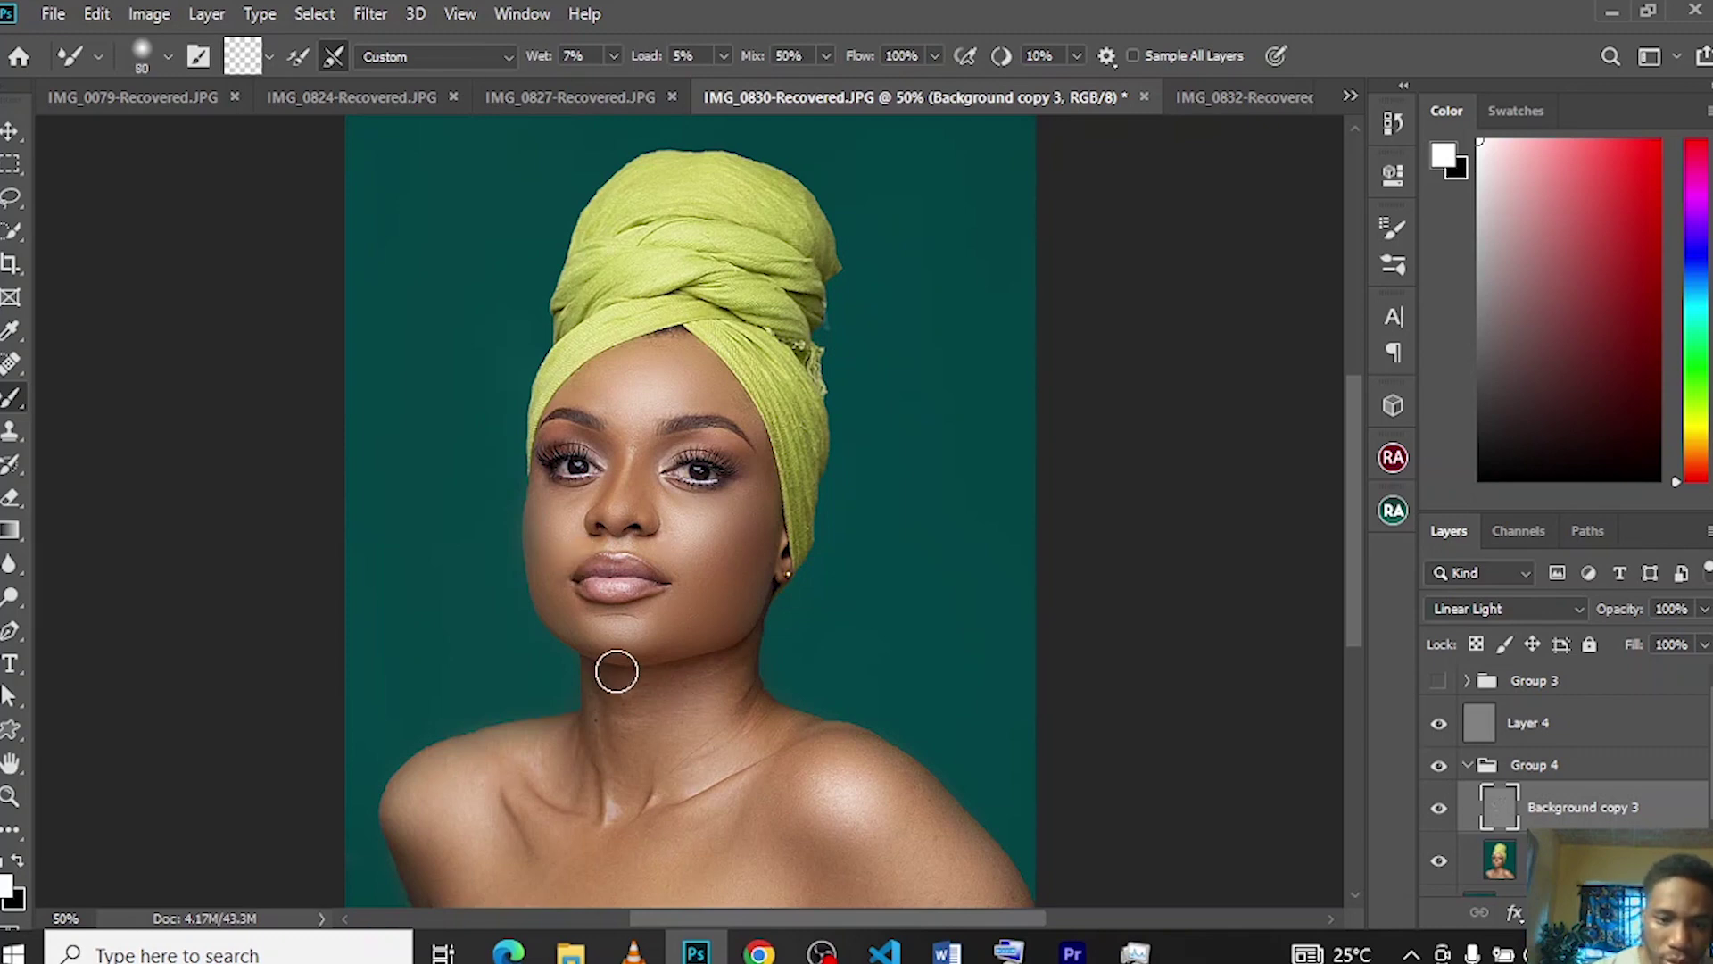
key("bracketright")
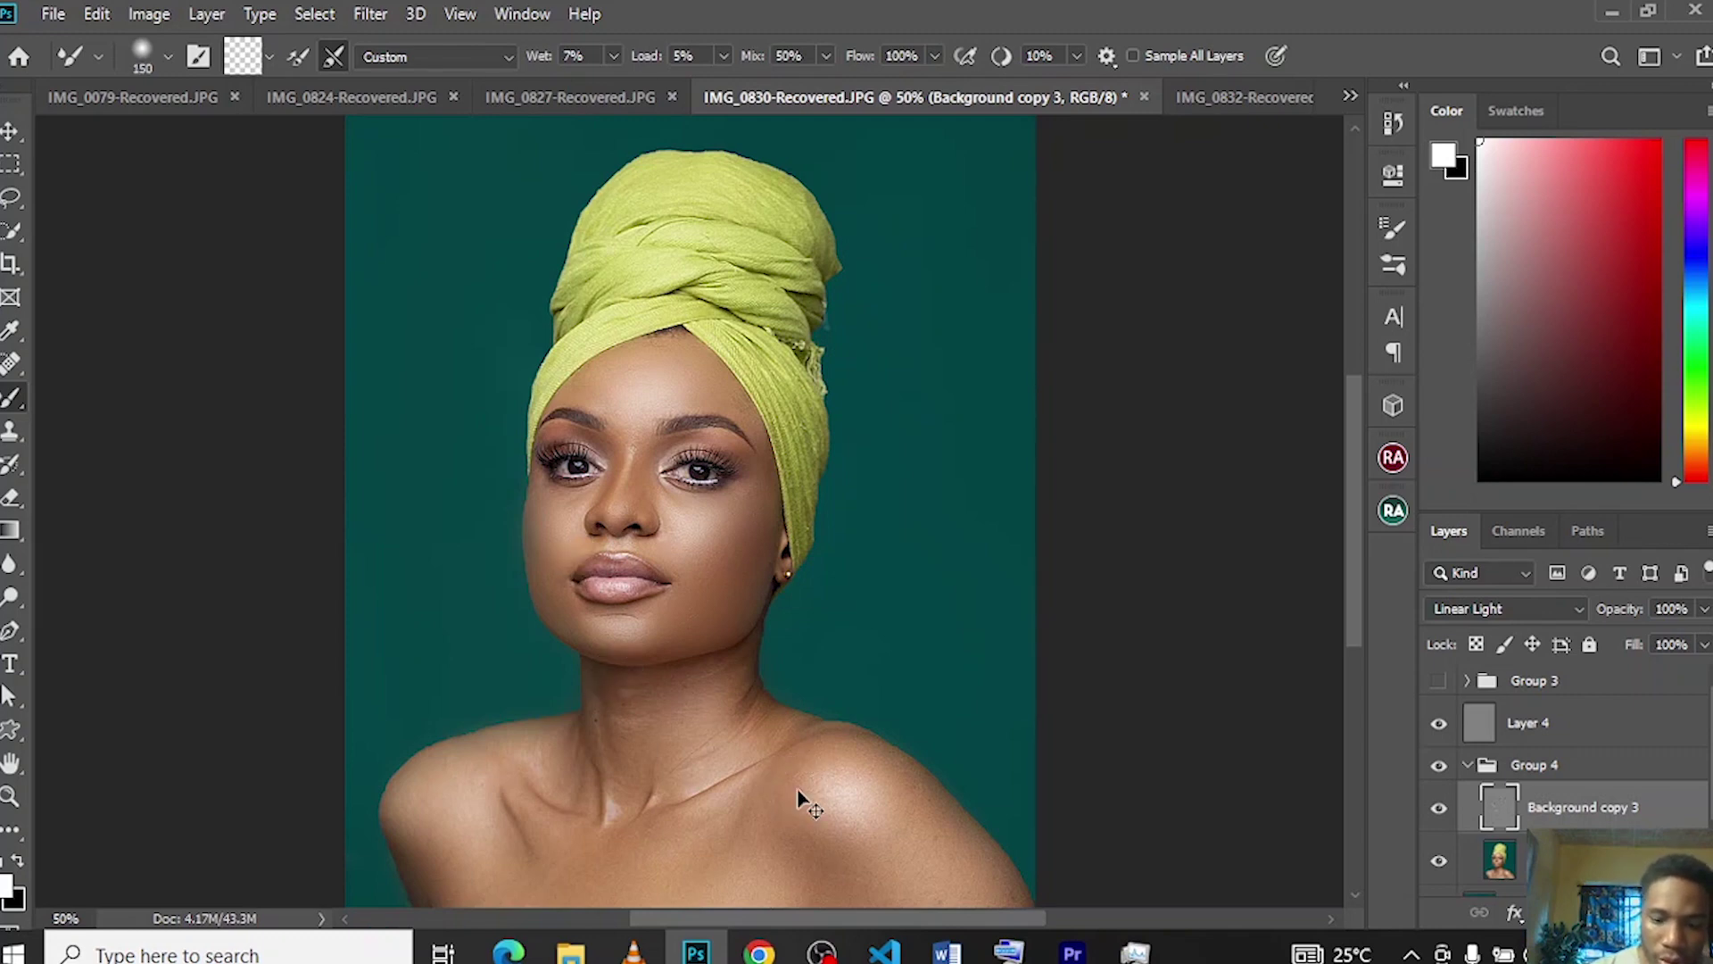
key("ctrl+minus")
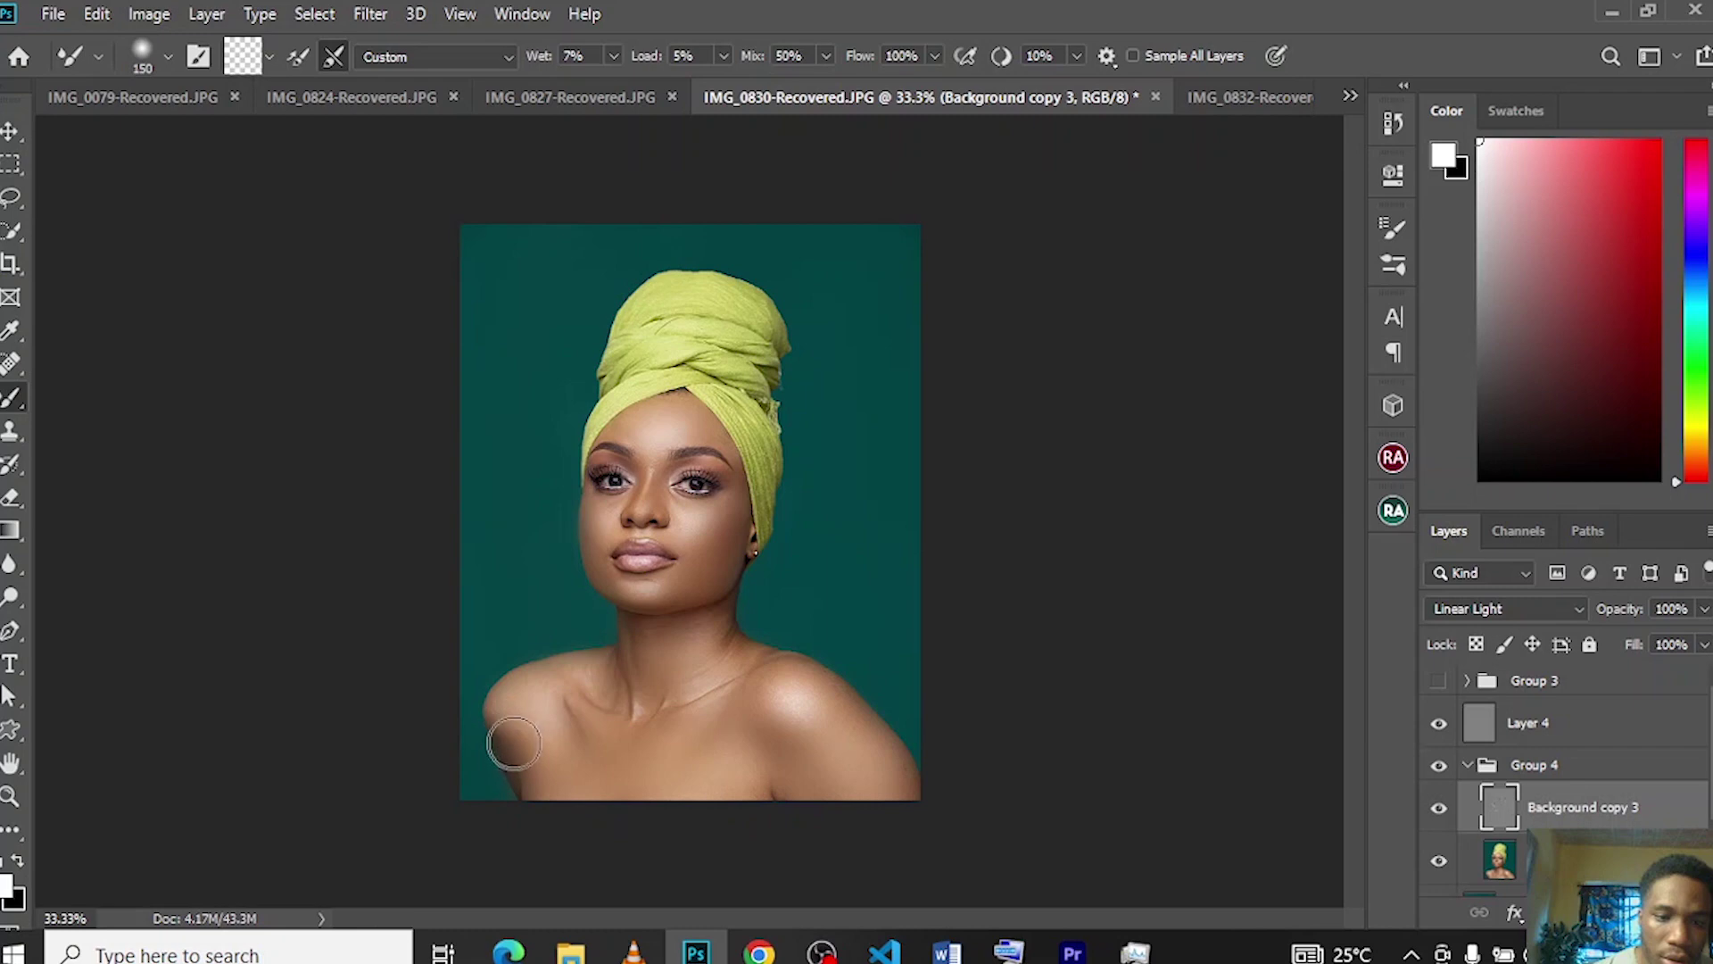
key("h")
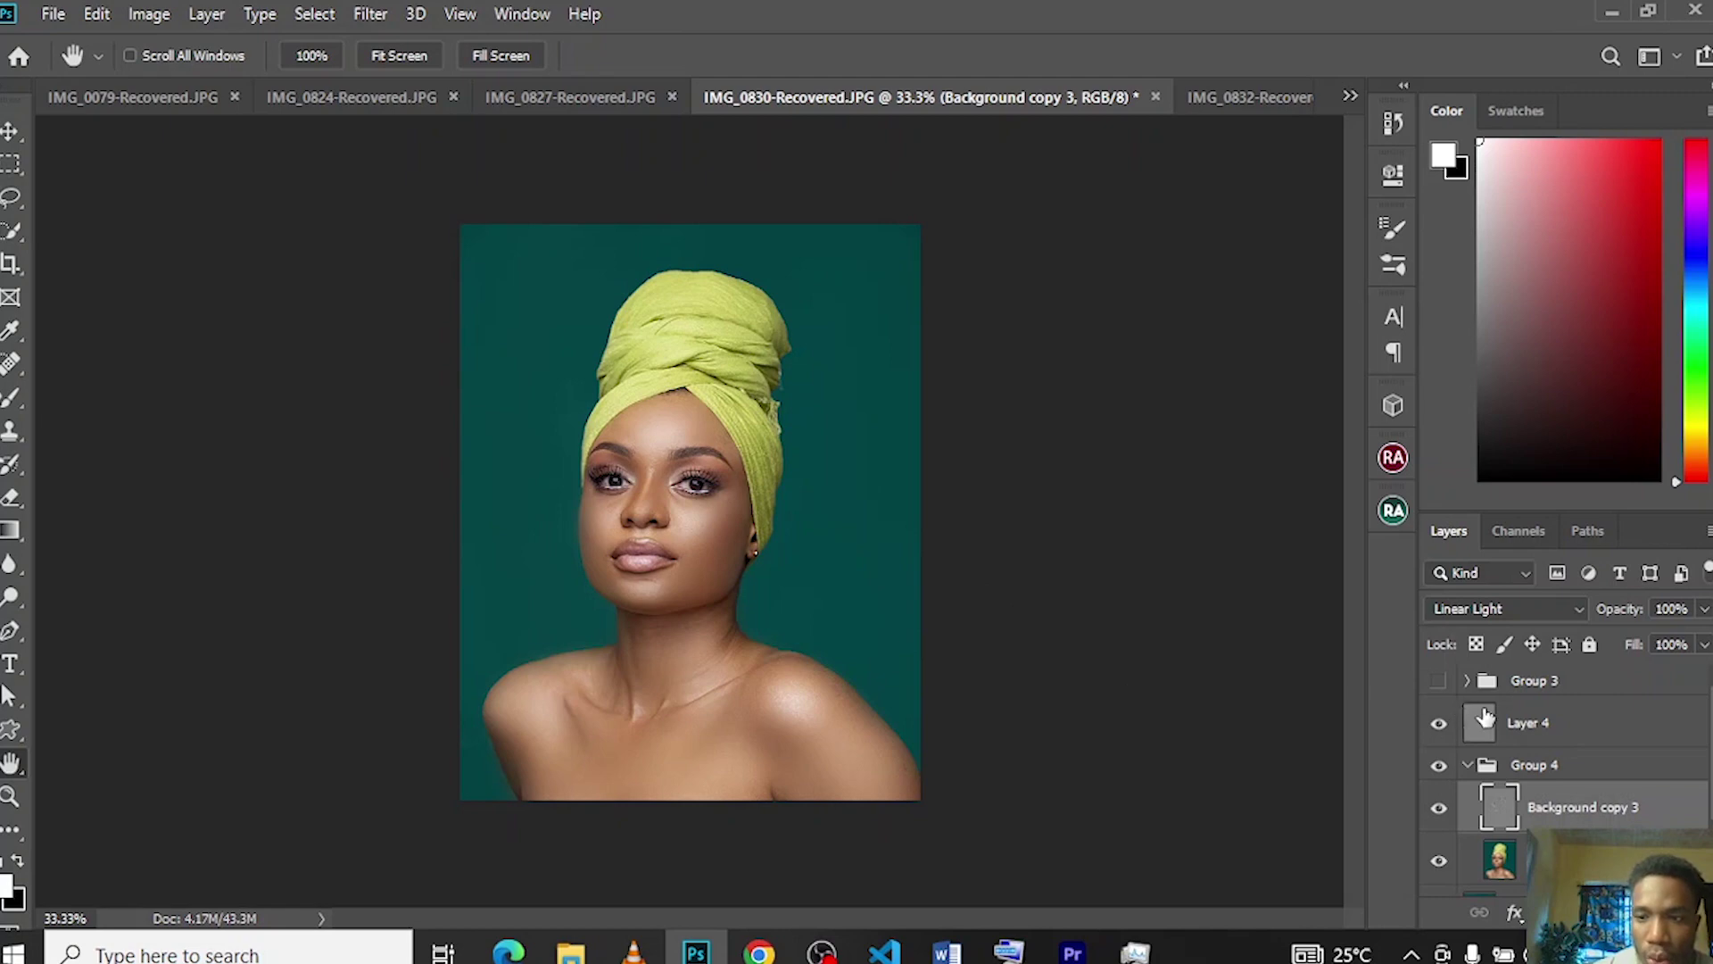
- Reselect Layer 4 and add a Selective Color adjustment layer above it
left_click(1468, 769)
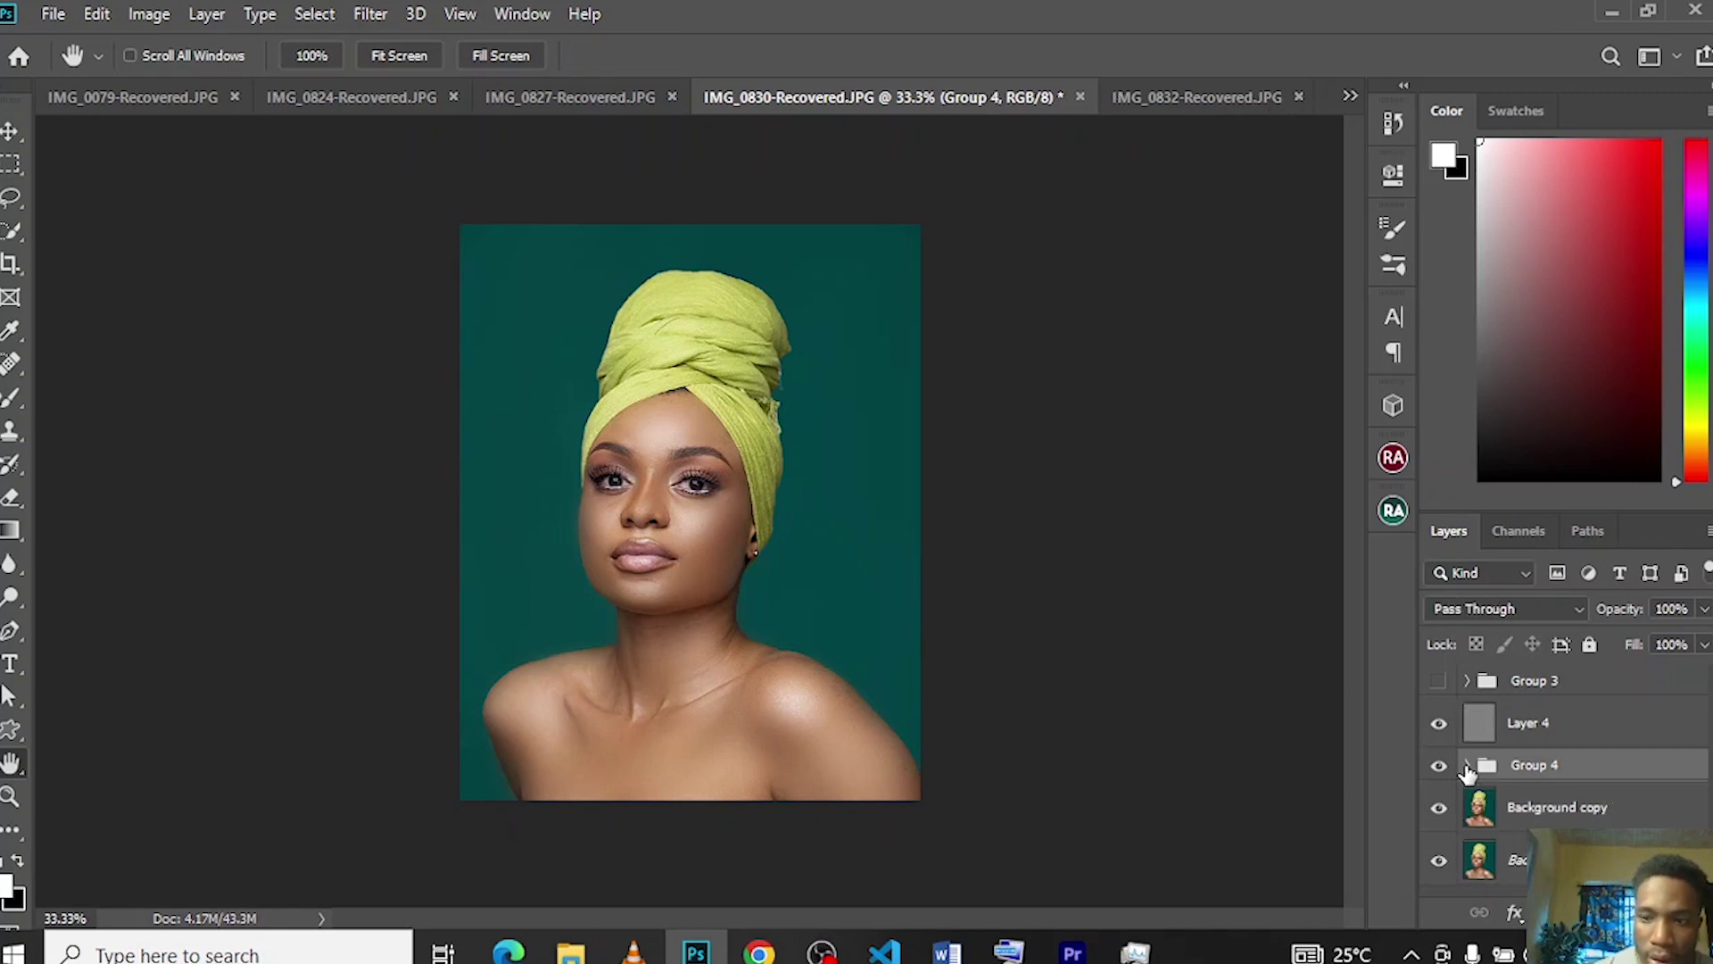
left_click(1557, 731)
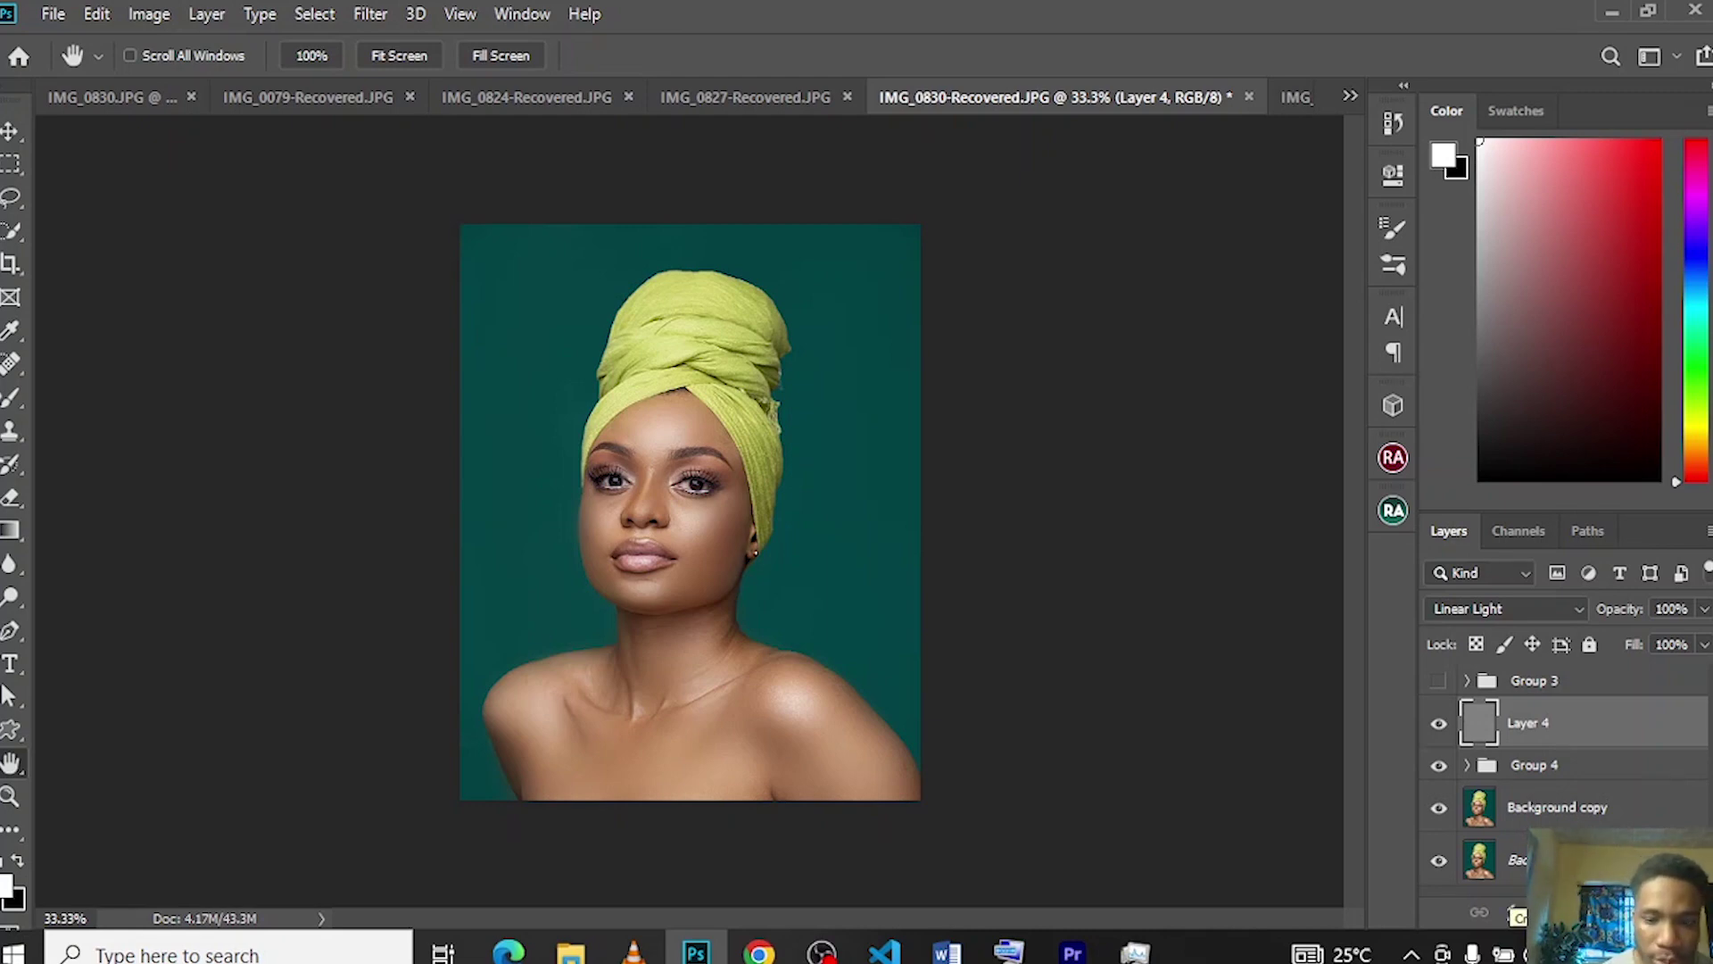
key("ctrl+plus")
key("ctrl+minus")
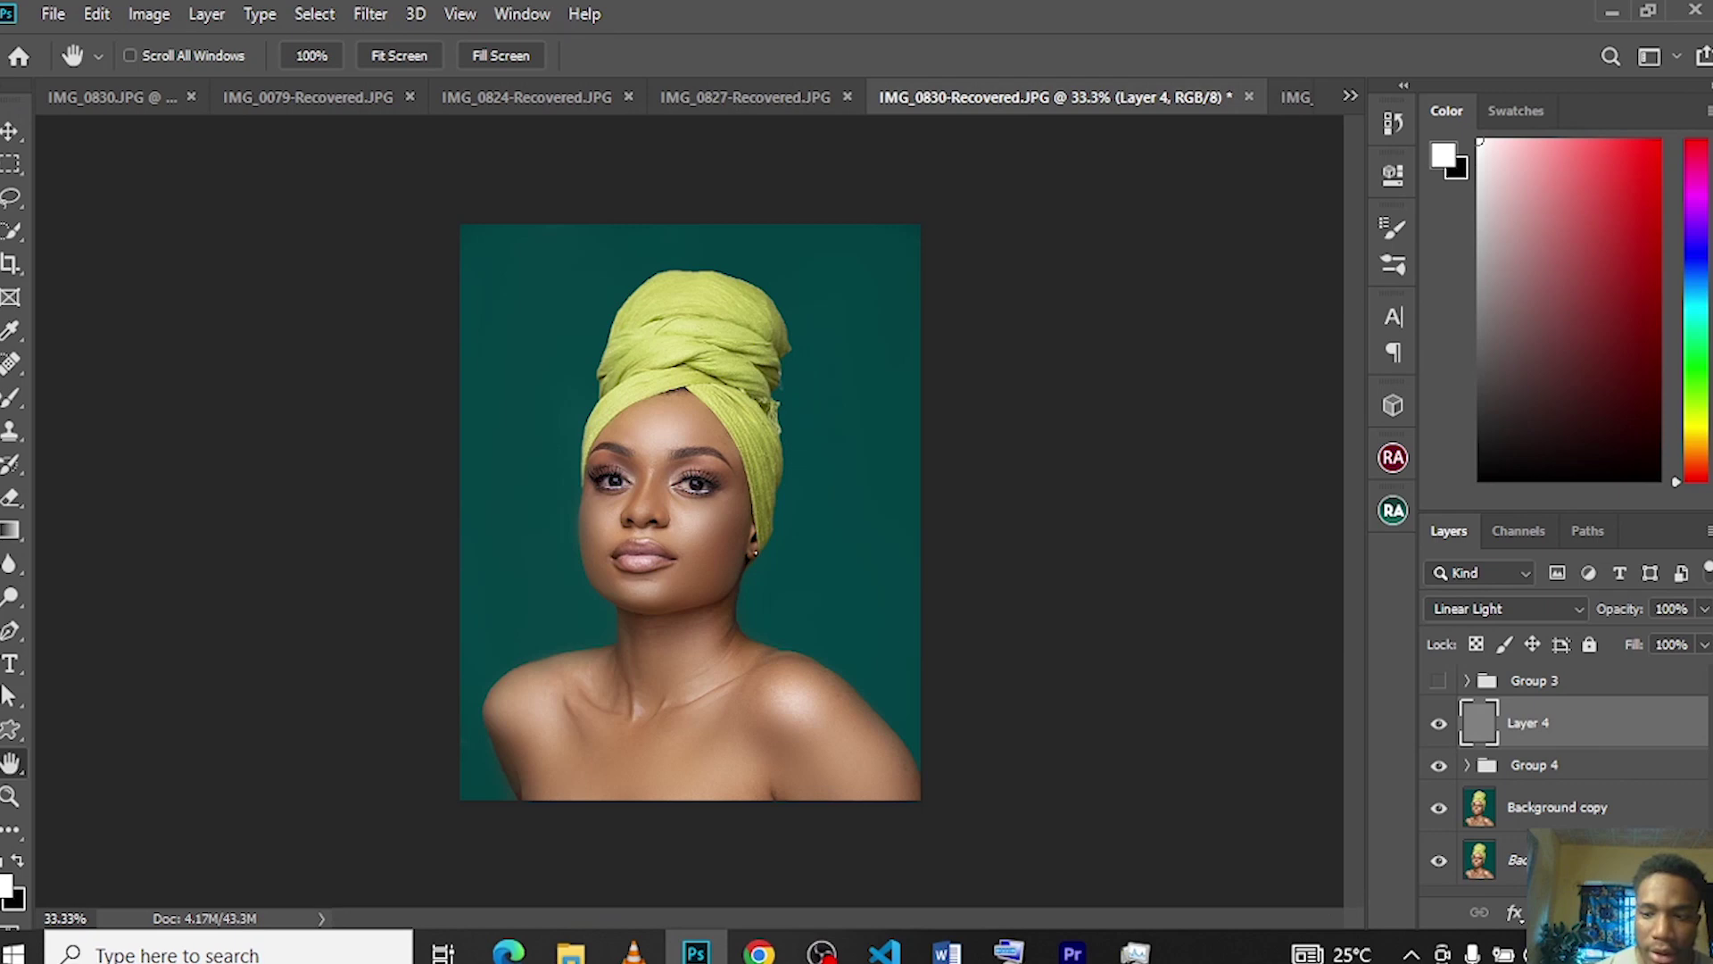
left_click(1585, 912)
left_click(1579, 897)
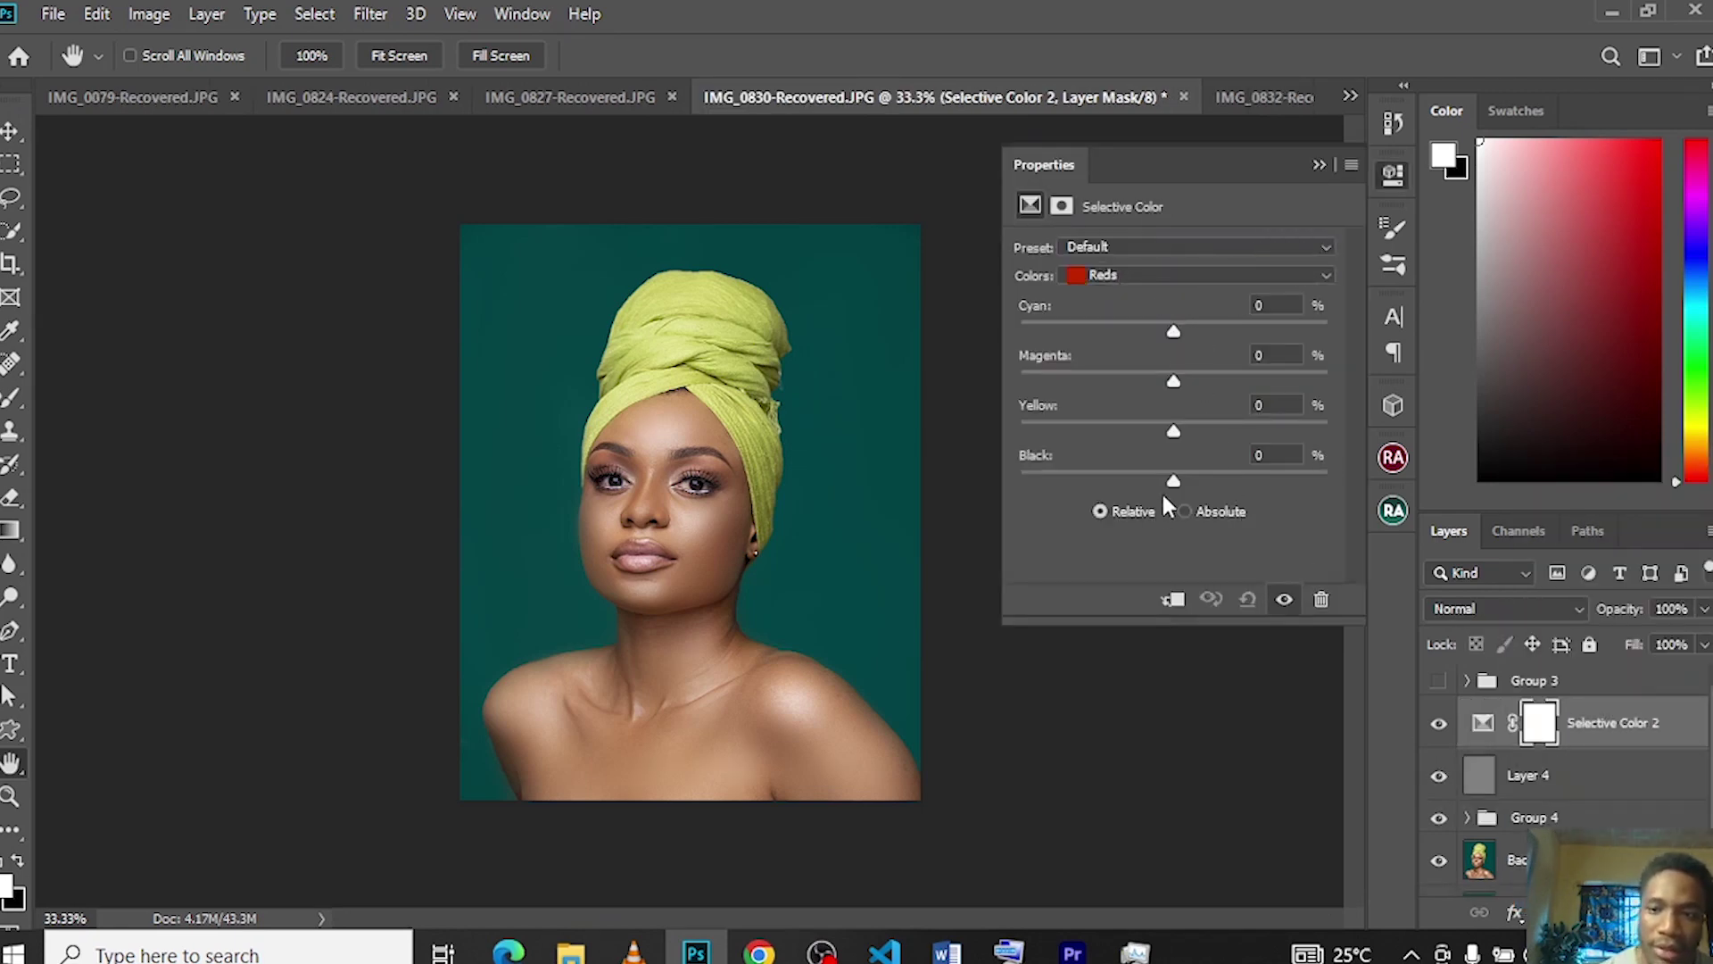
- In Selective Color 2, set Blacks Black to +11 and Neutrals Black to +5
left_click(1153, 275)
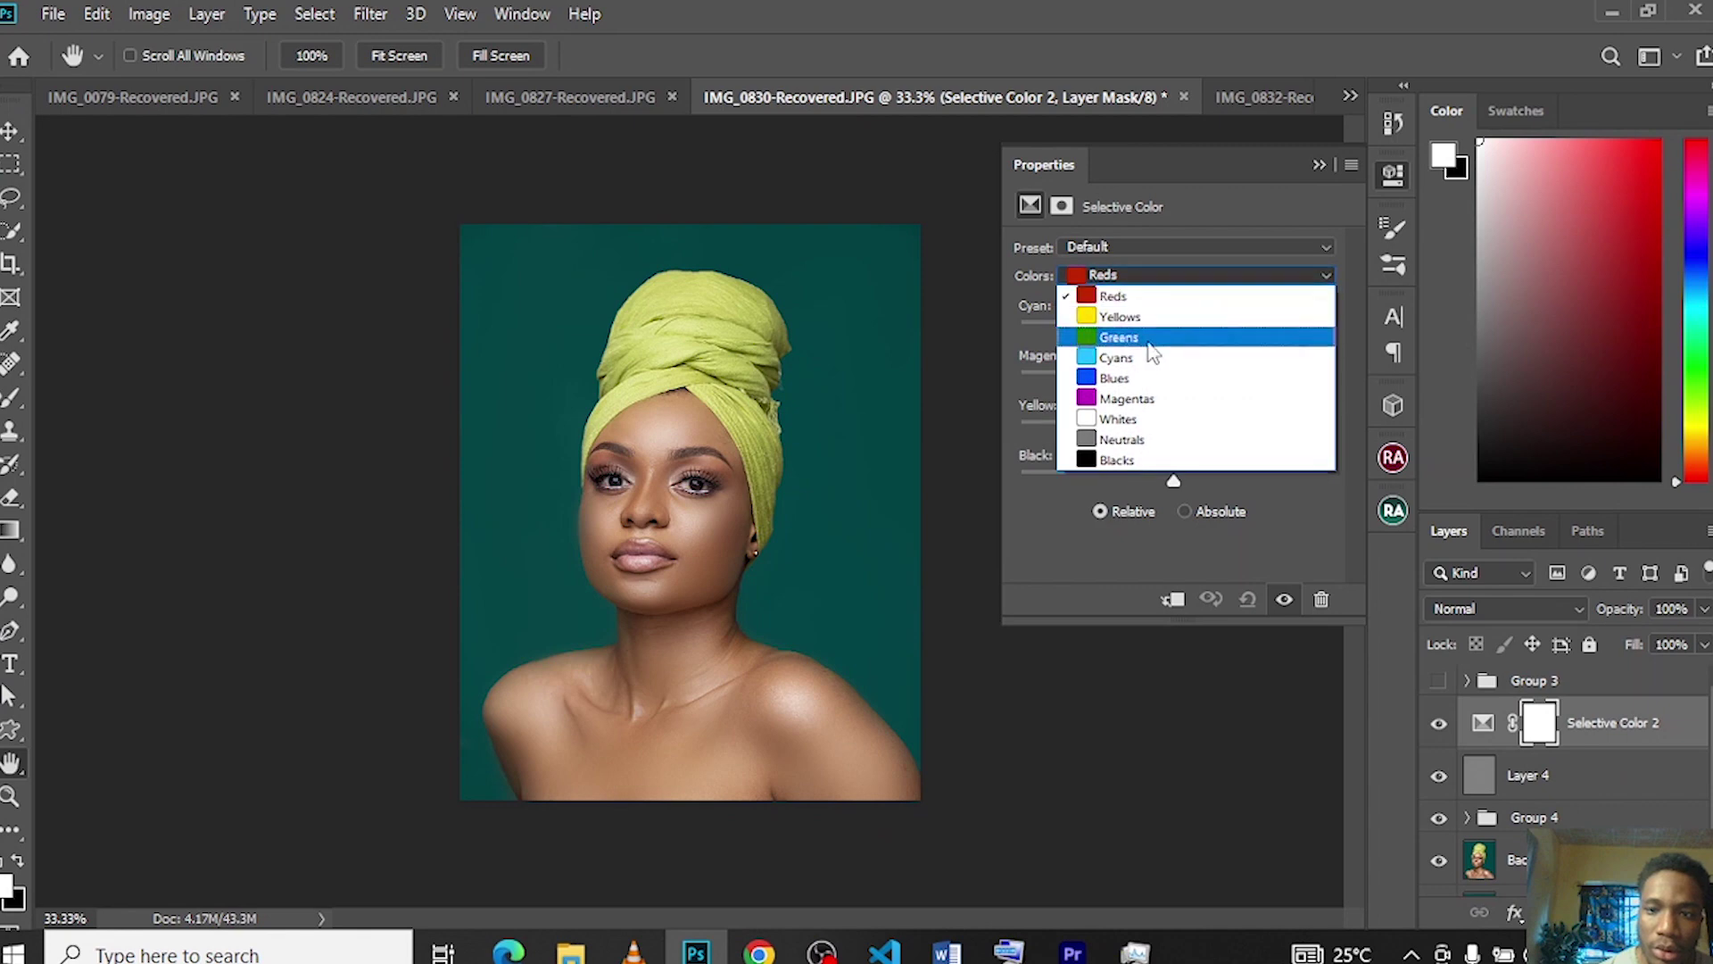
left_click(1173, 459)
left_click_drag(1183, 471, 1190, 473)
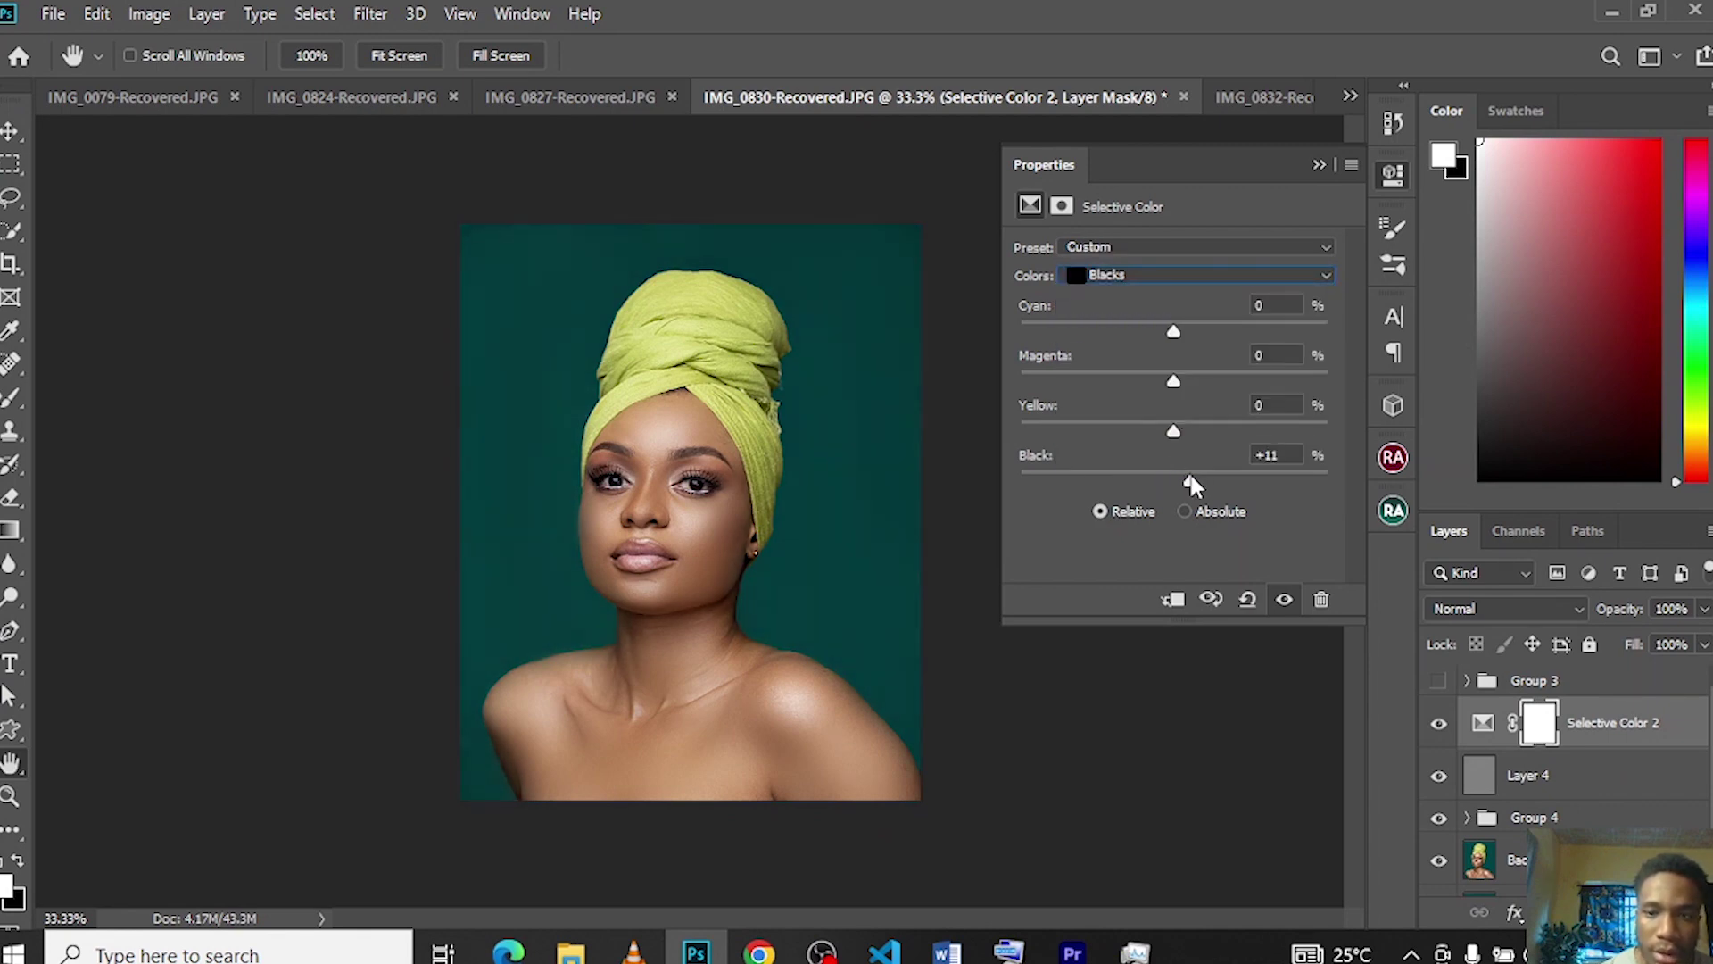
left_click(1146, 272)
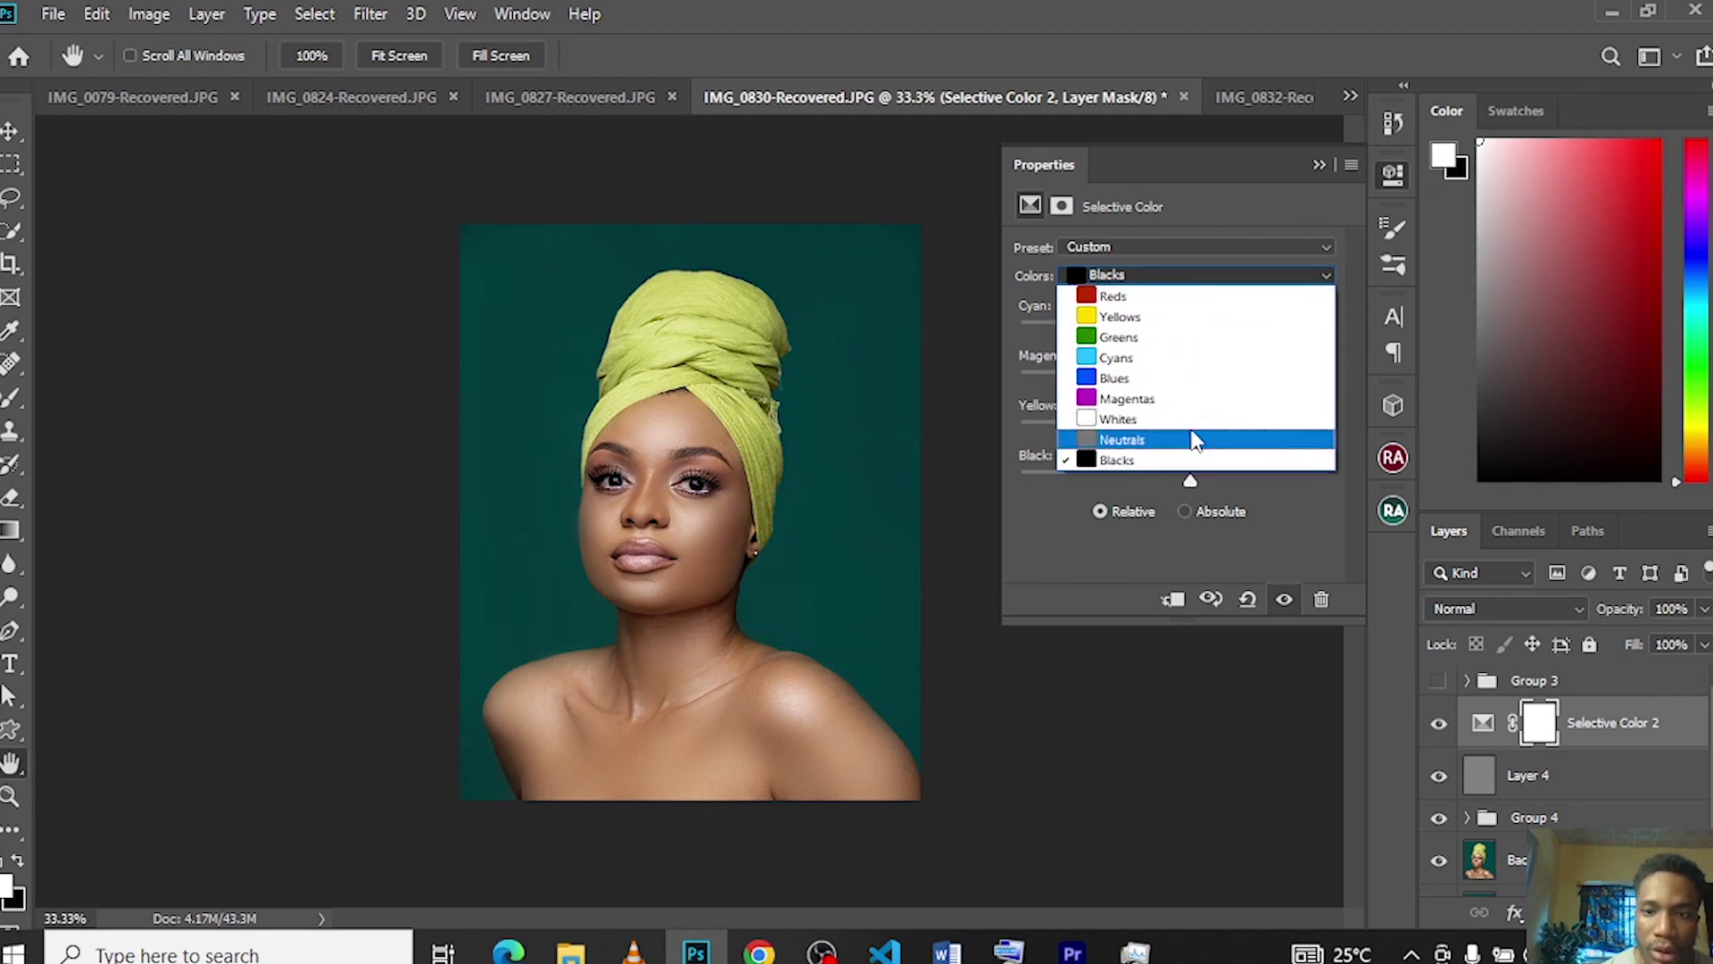
left_click(1196, 441)
left_click_drag(1194, 469, 1178, 472)
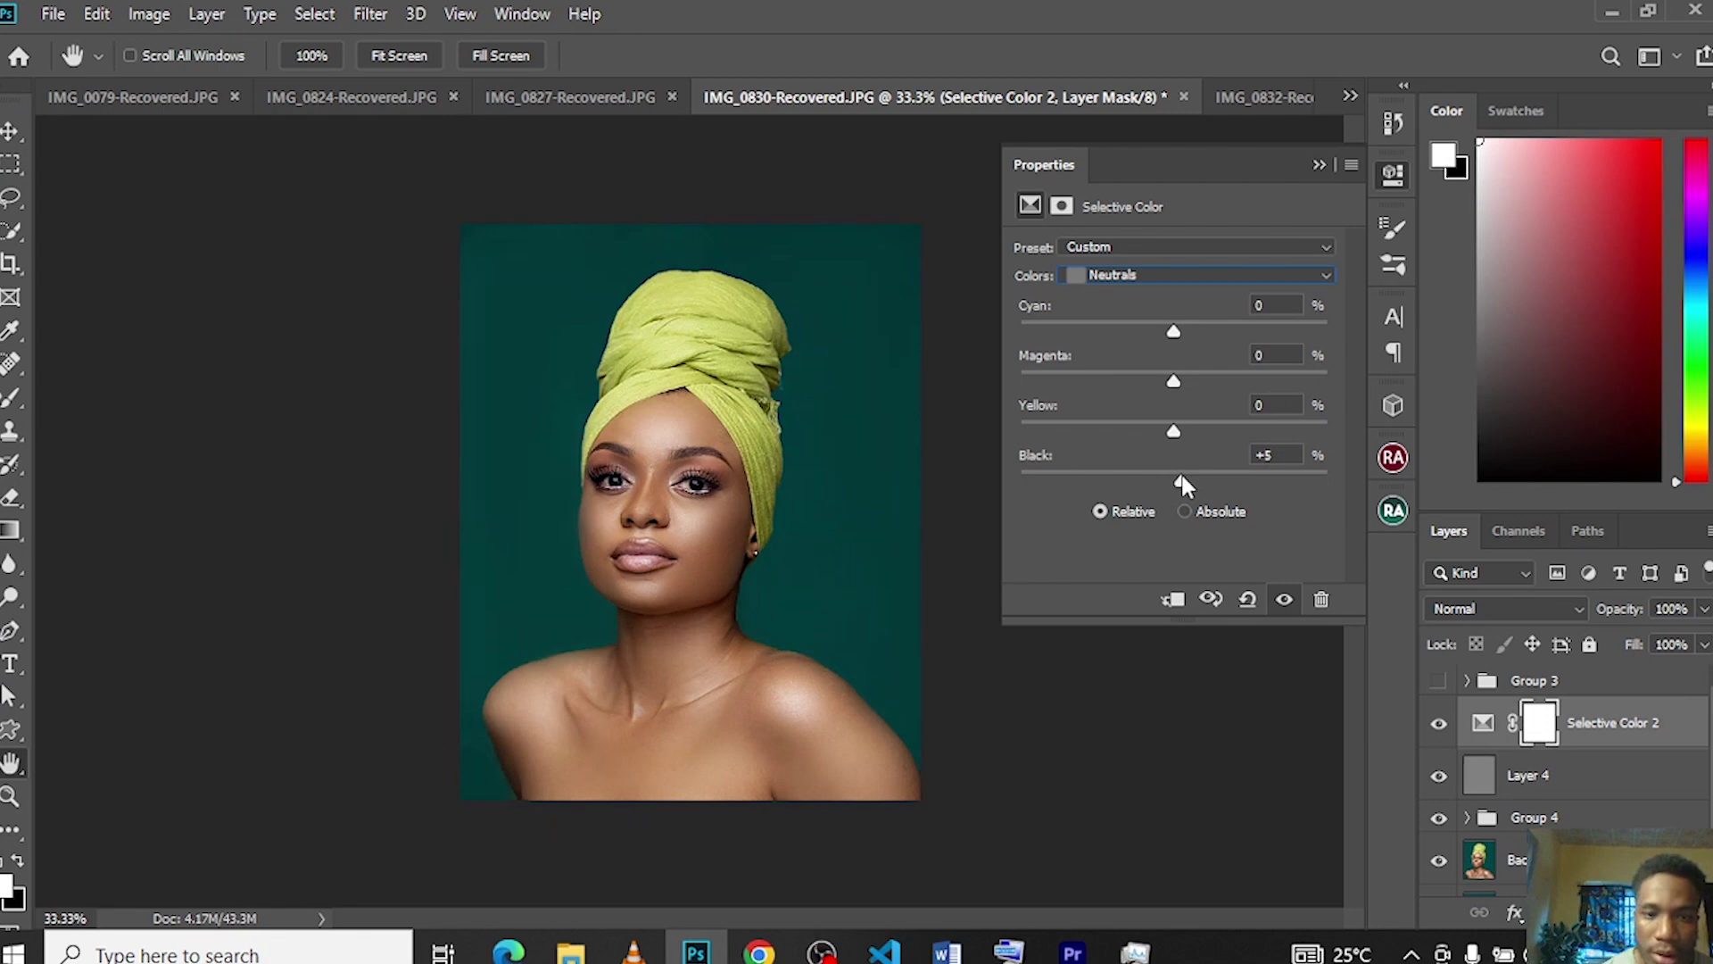
- Set Reds to Cyan -40, Magenta -14, Yellow -10, Black +2, then add a Vibrance layer
left_click(1127, 272)
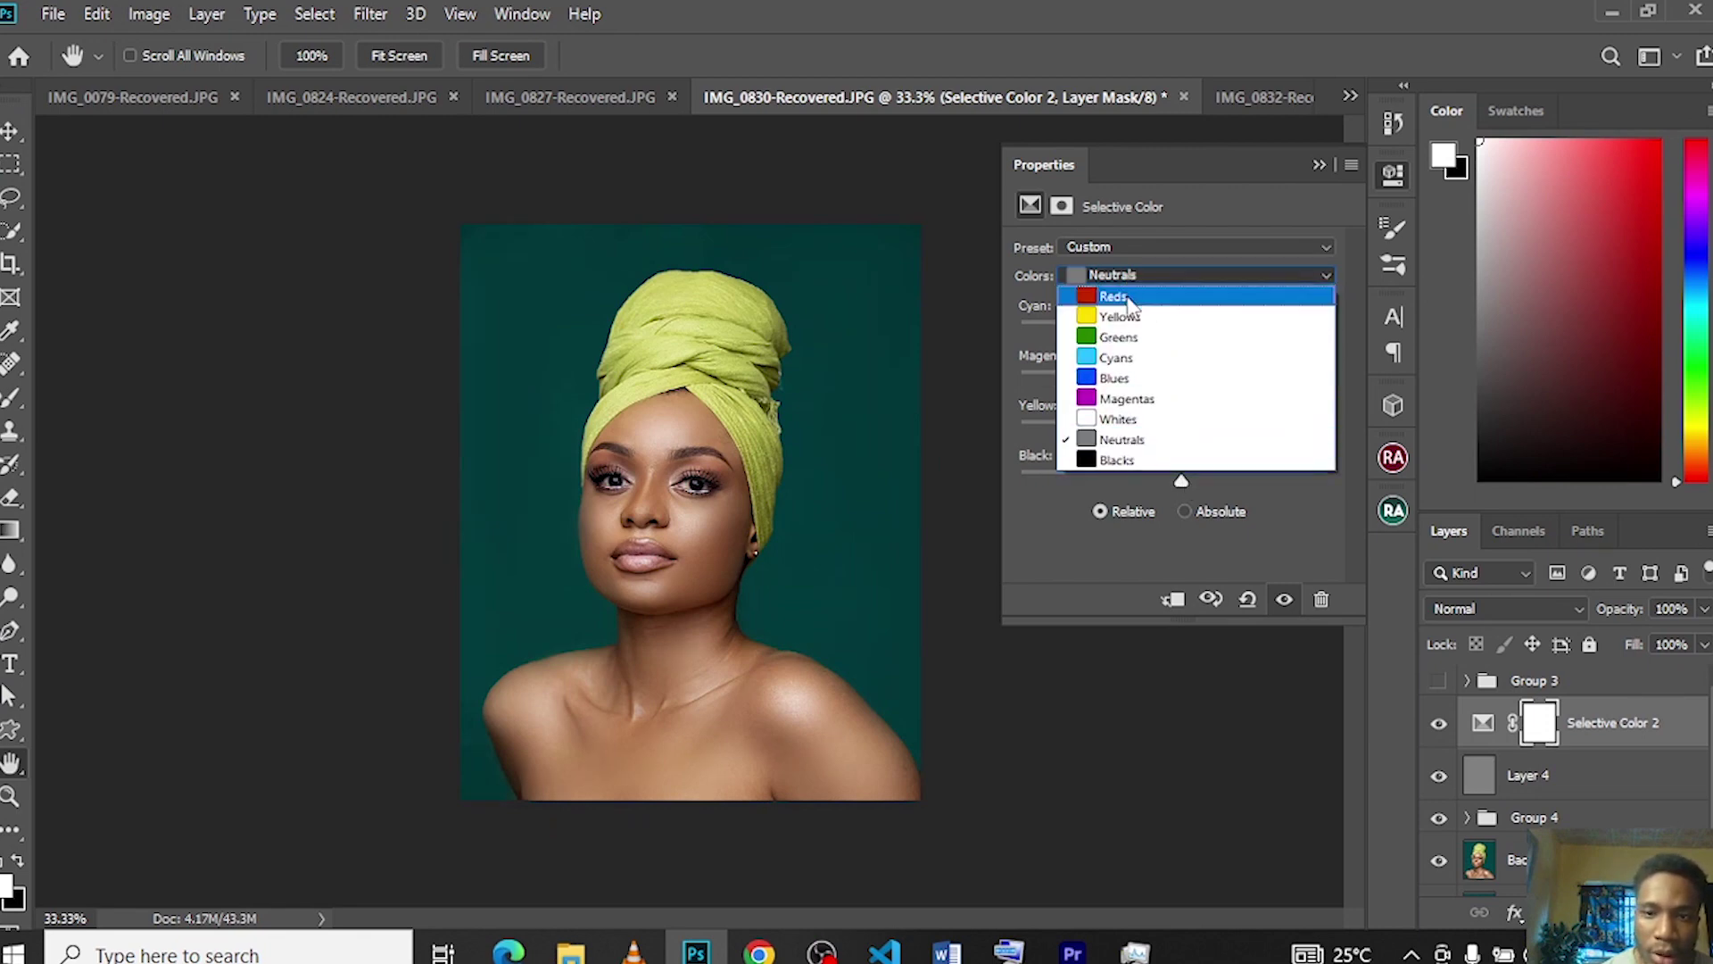
left_click(1130, 300)
left_click_drag(1173, 332, 1238, 334)
left_click_drag(1076, 339, 1097, 345)
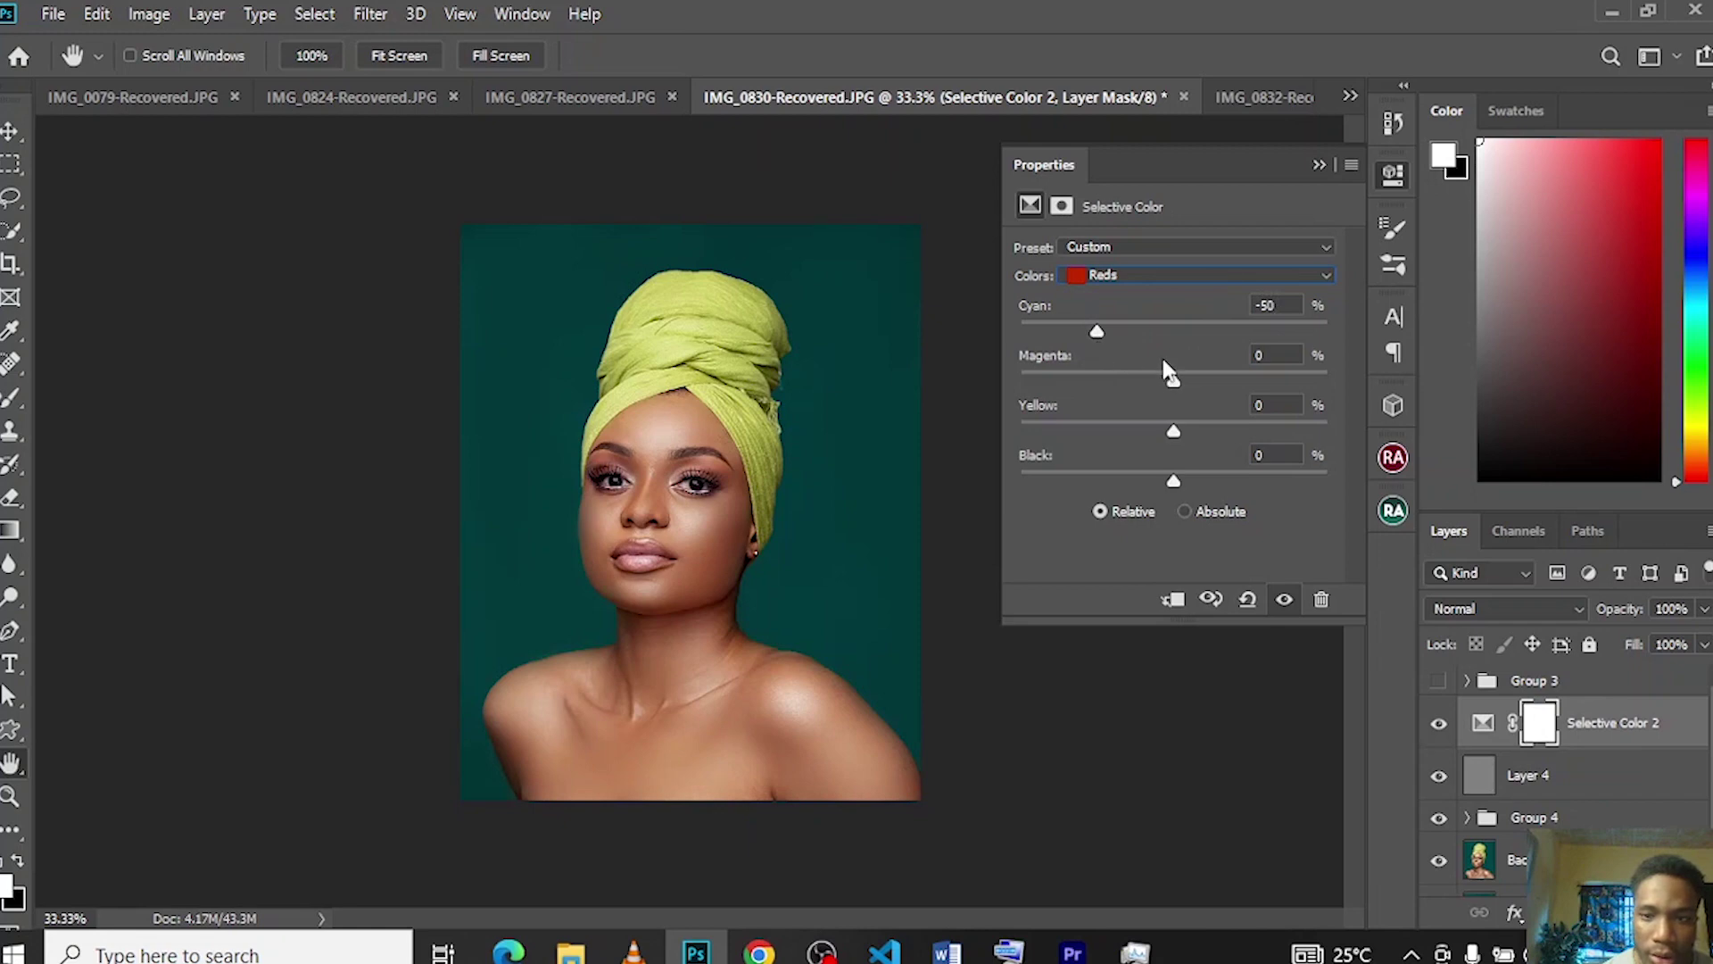
mouse_move(1173, 386)
left_mouse_down()
mouse_move(1125, 381)
mouse_move(1151, 391)
left_mouse_up()
left_click(1172, 432)
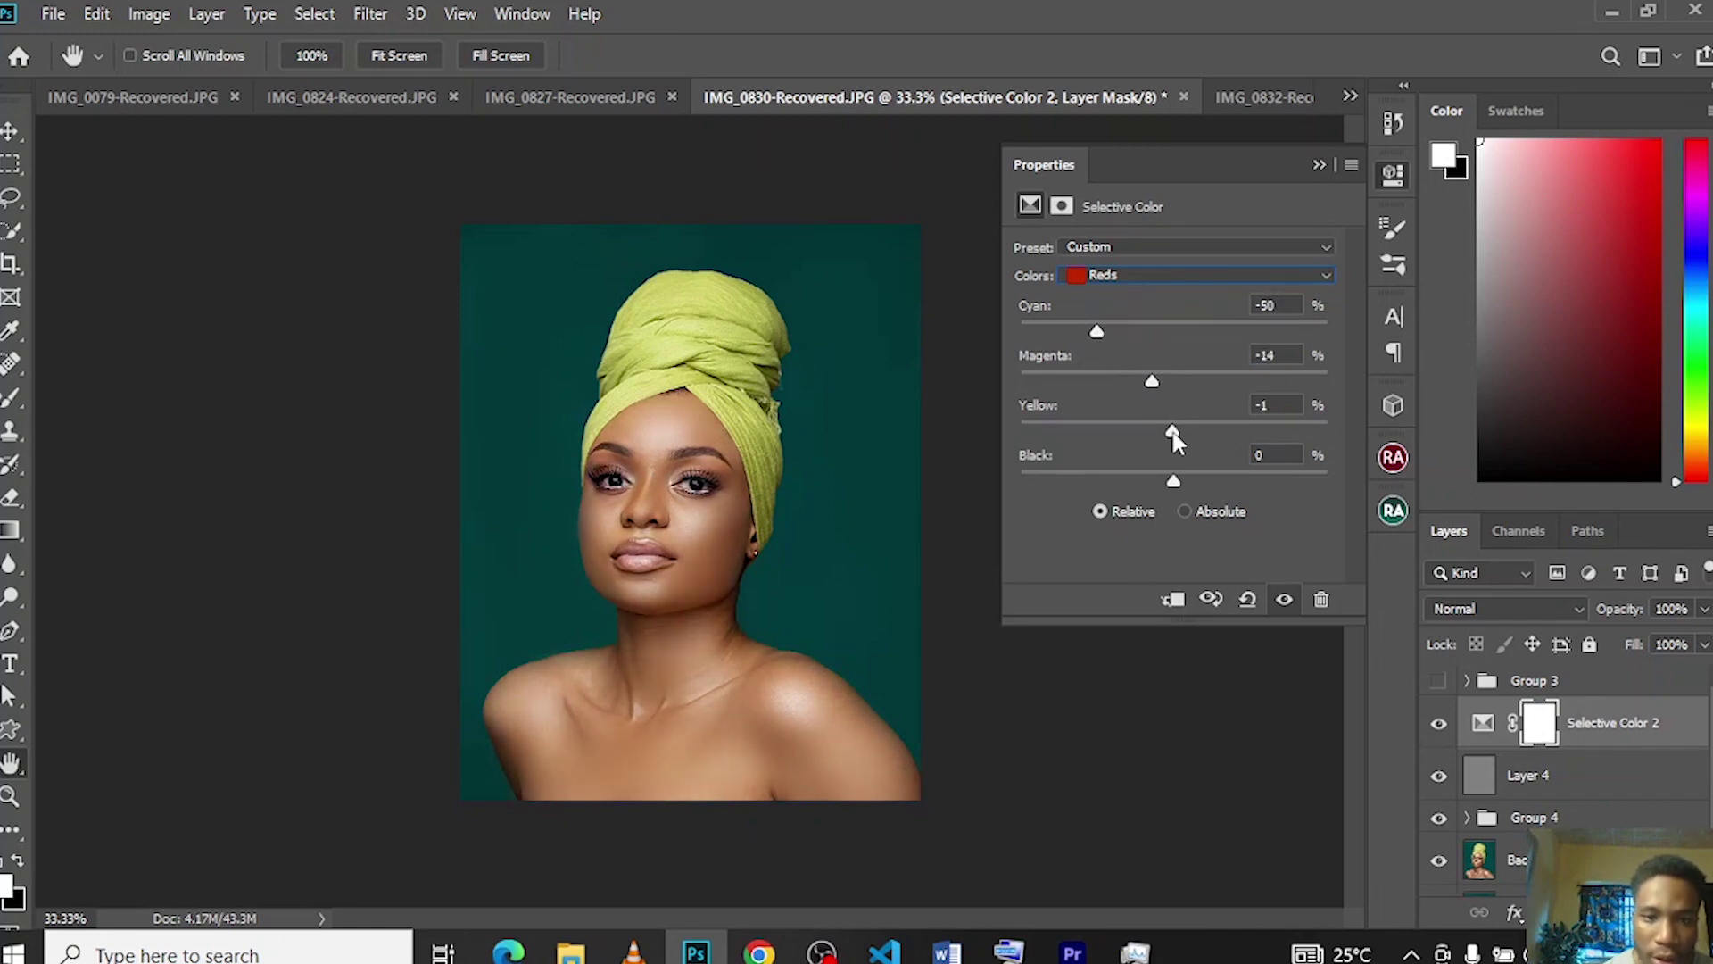
left_click_drag(1139, 443, 1184, 482)
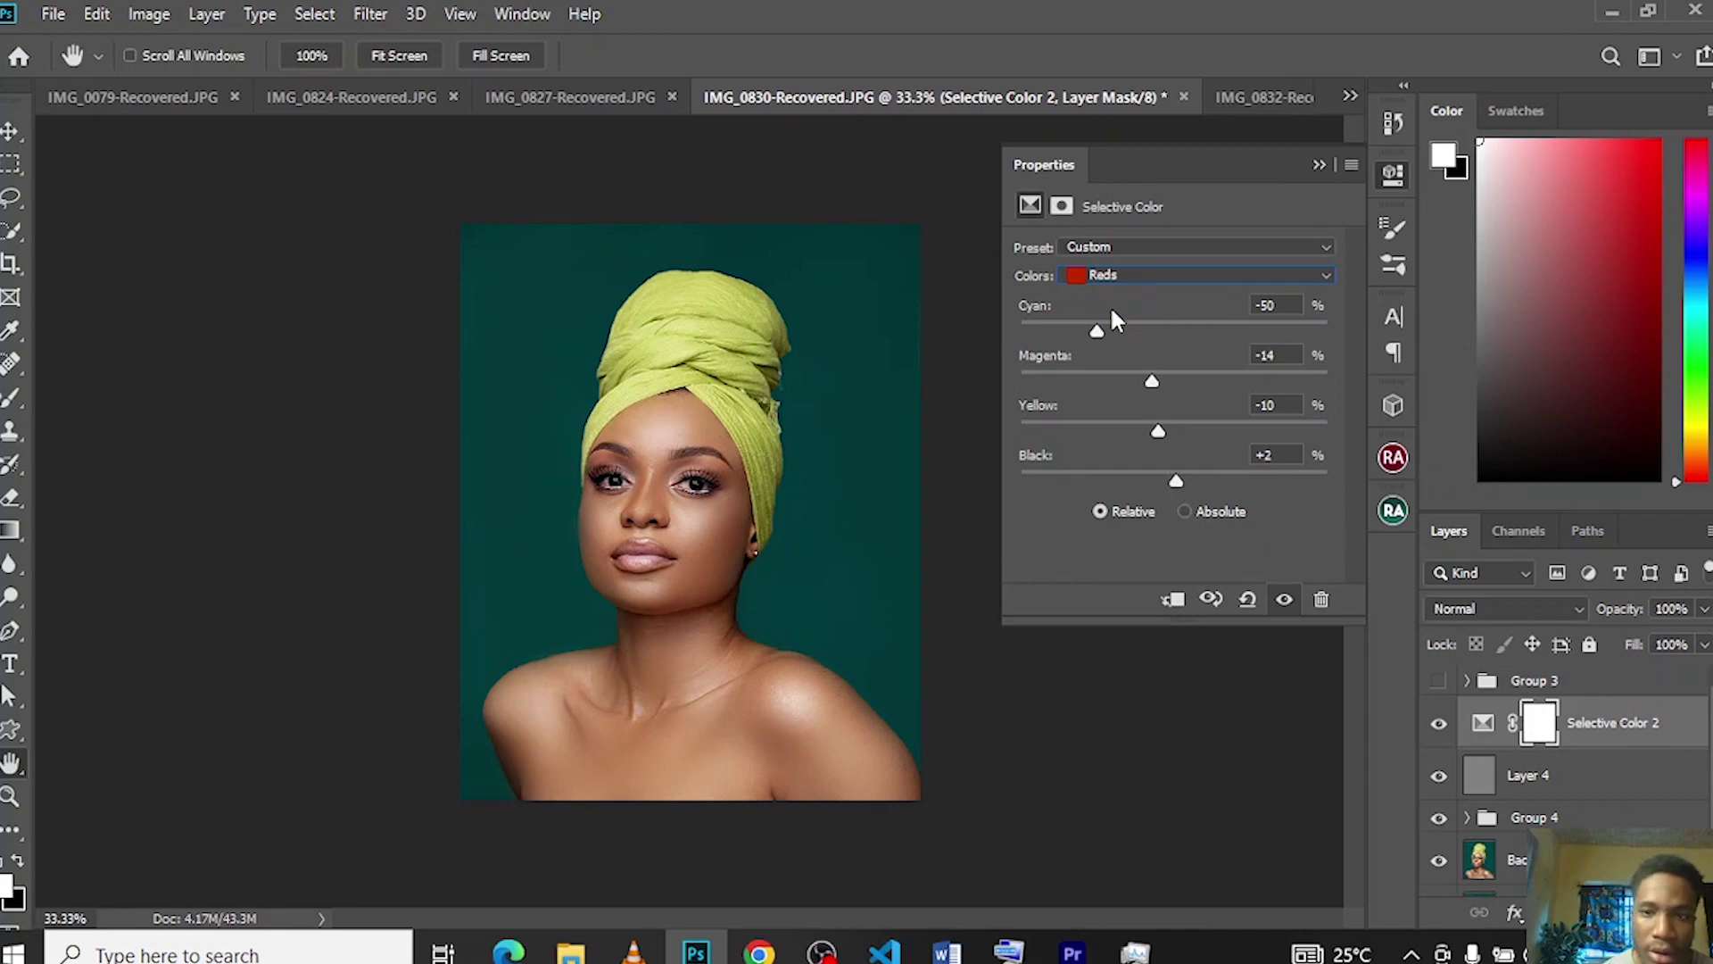
left_click_drag(1100, 334, 1114, 337)
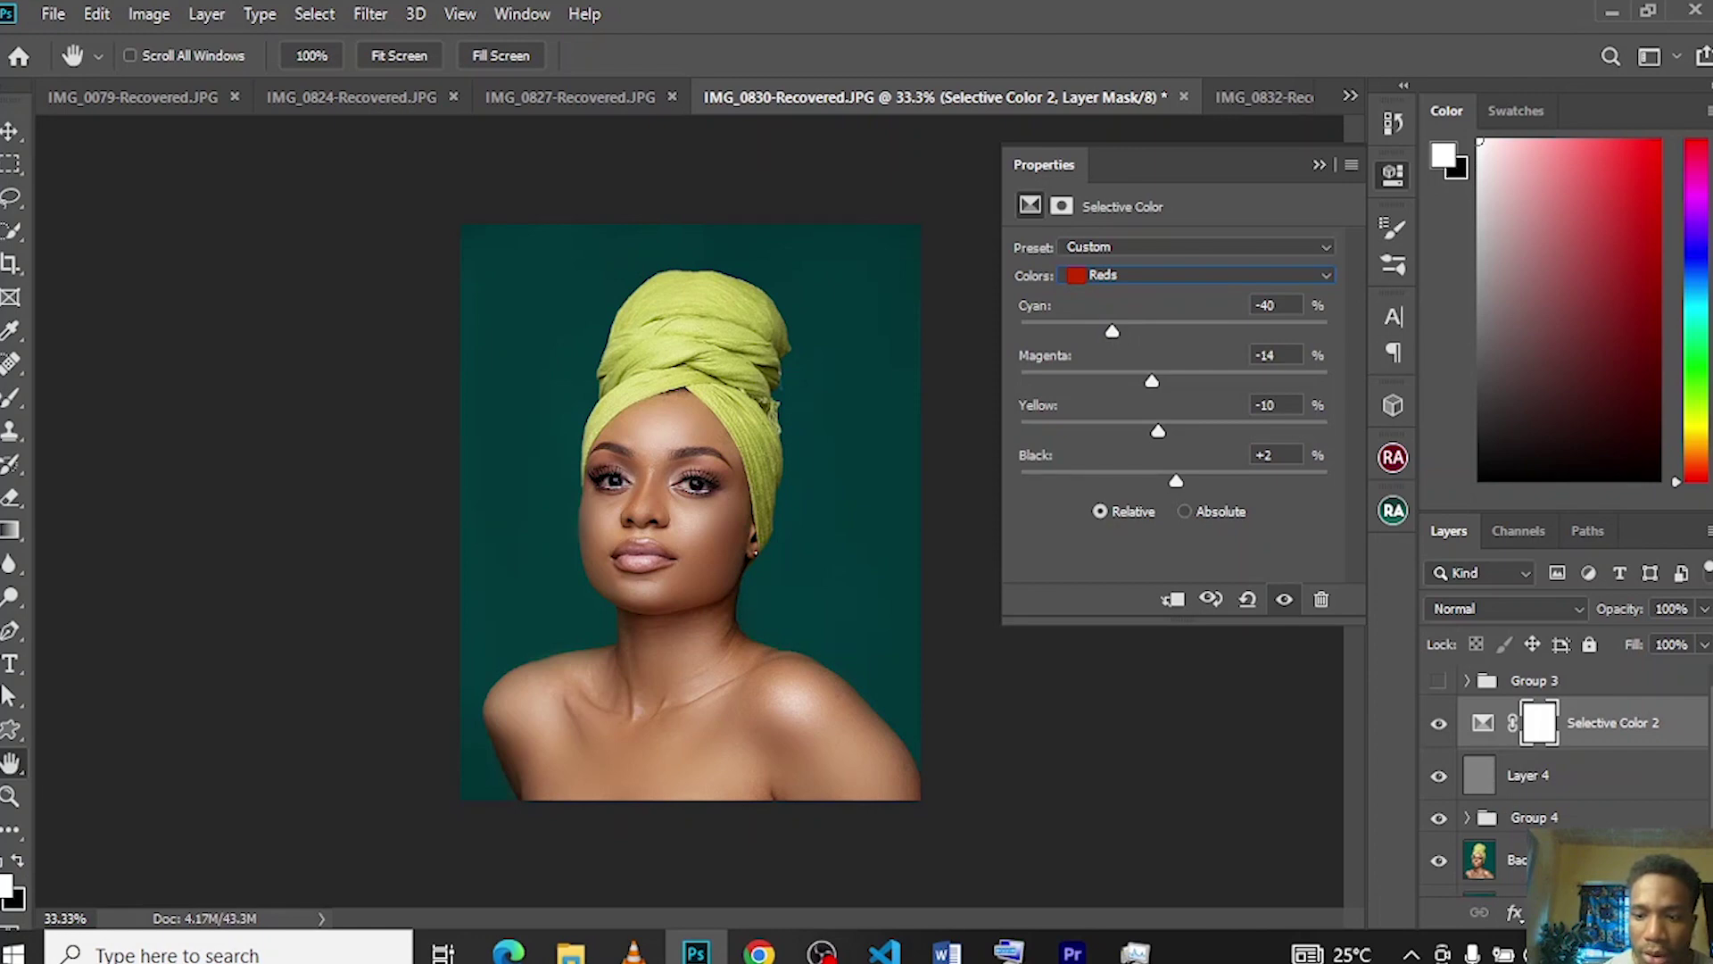
left_click(1586, 912)
left_click(1606, 651)
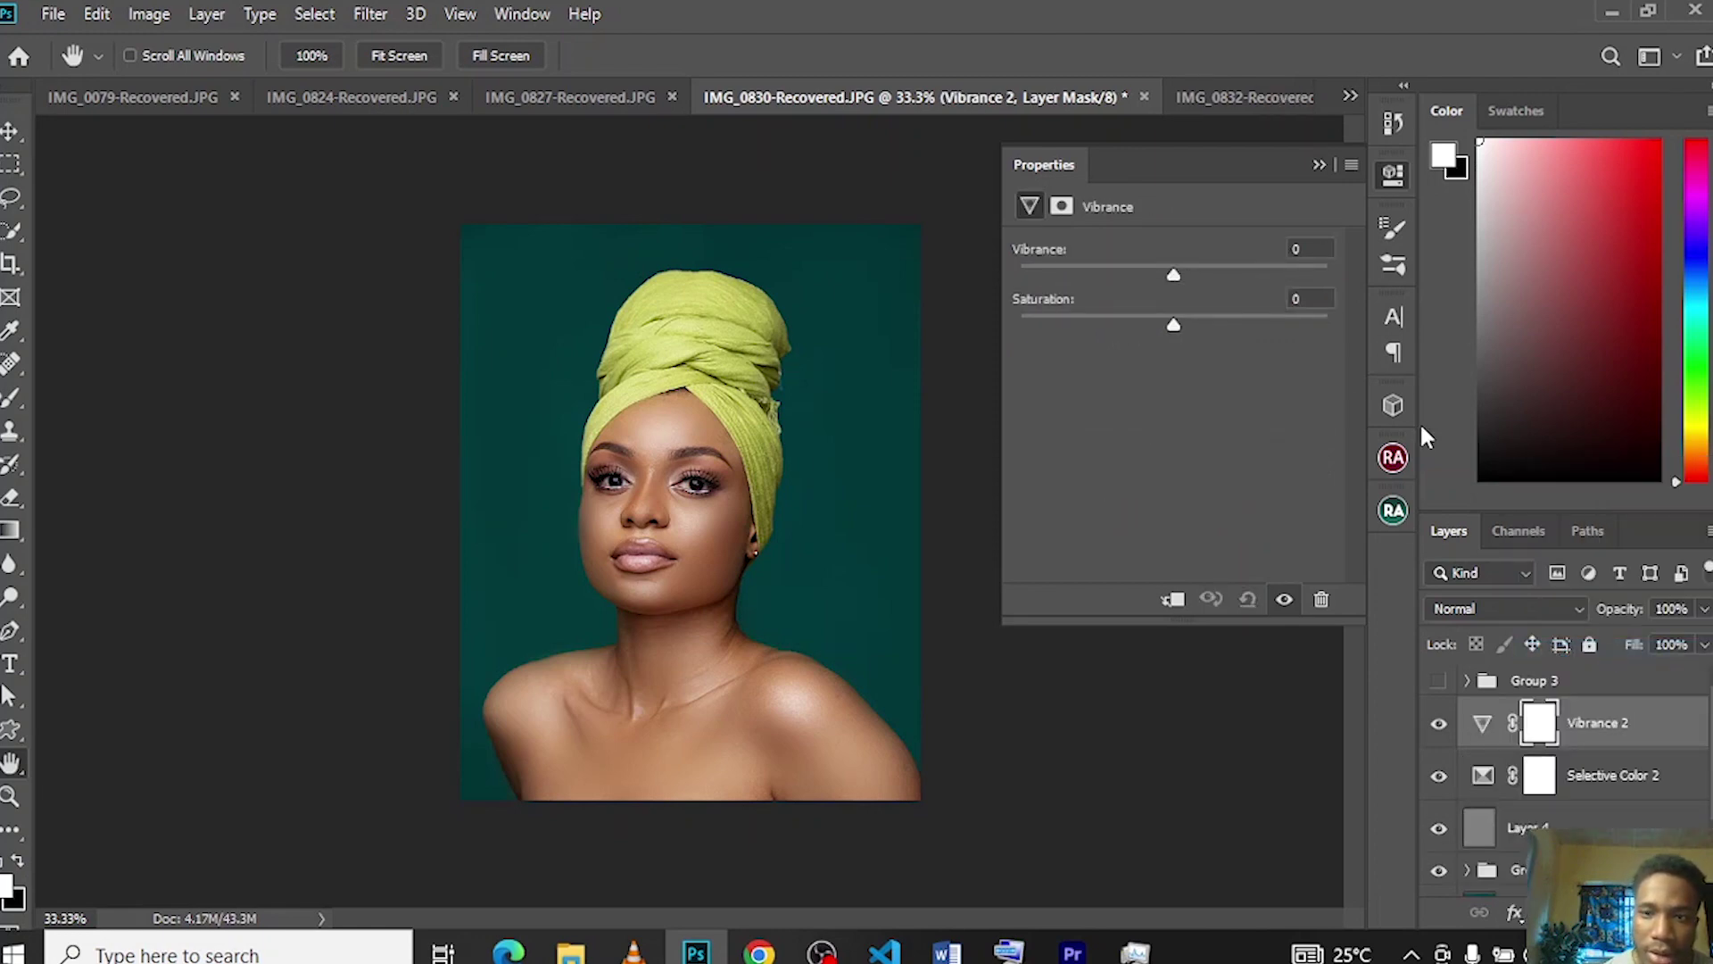
- Set Vibrance to +30, close its properties, and open the Beauty Retouch v3.3 panel
left_click(1218, 268)
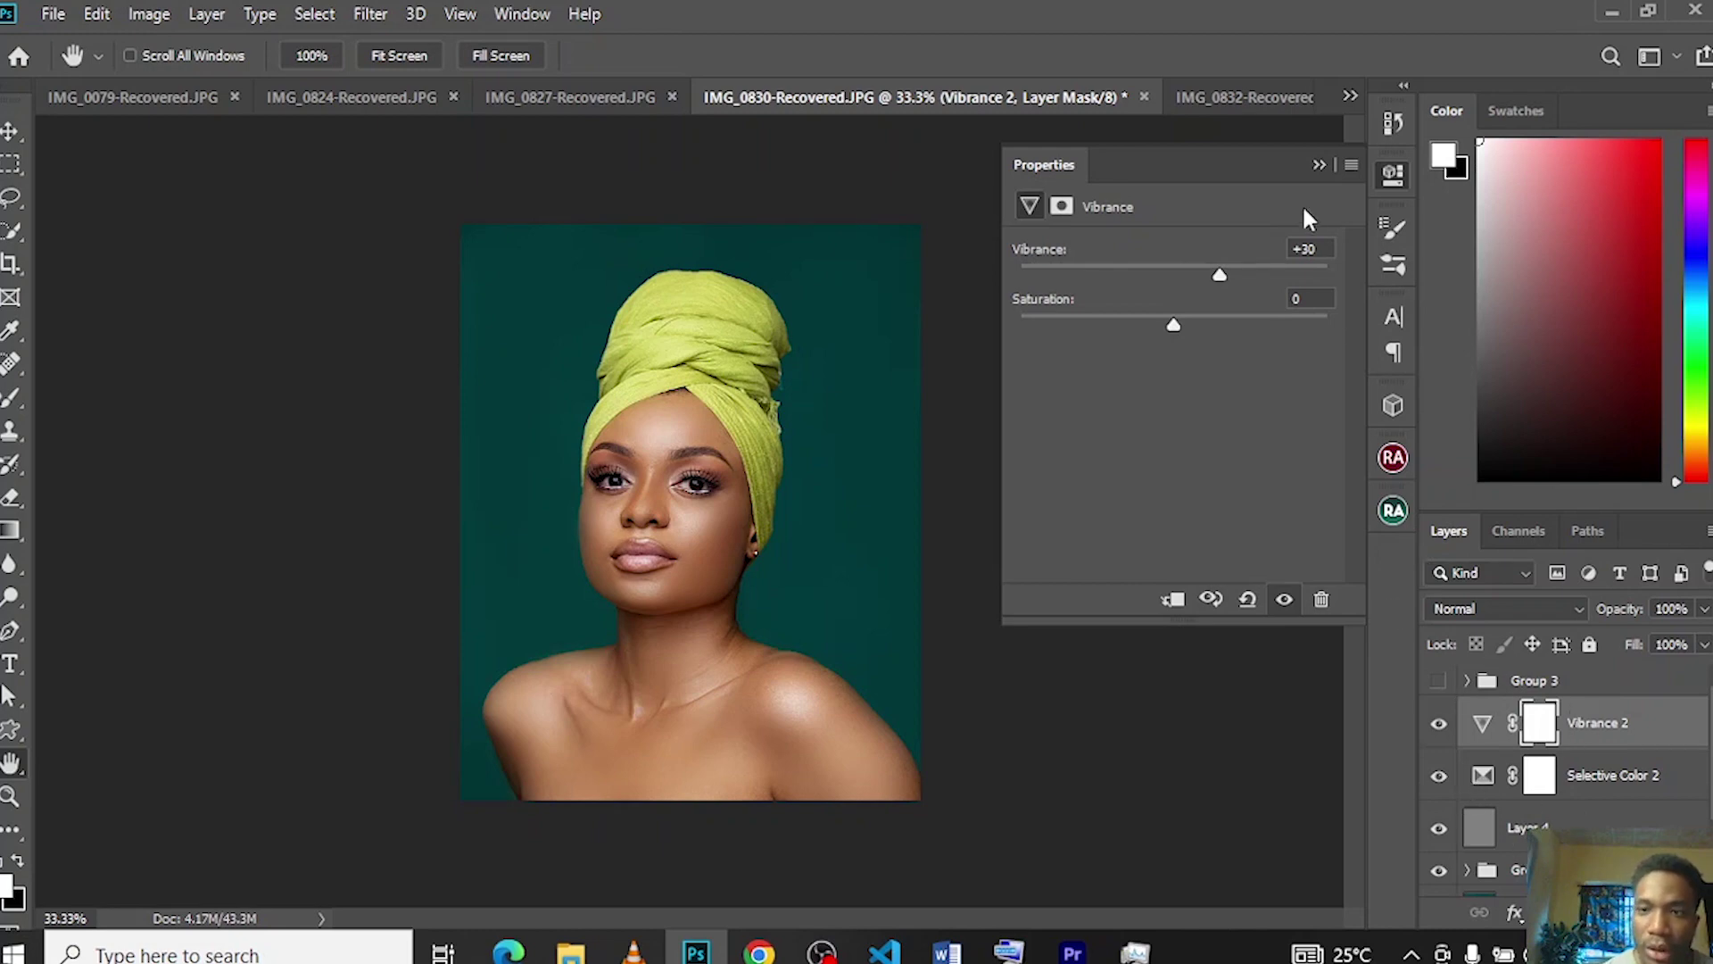
left_click(1315, 168)
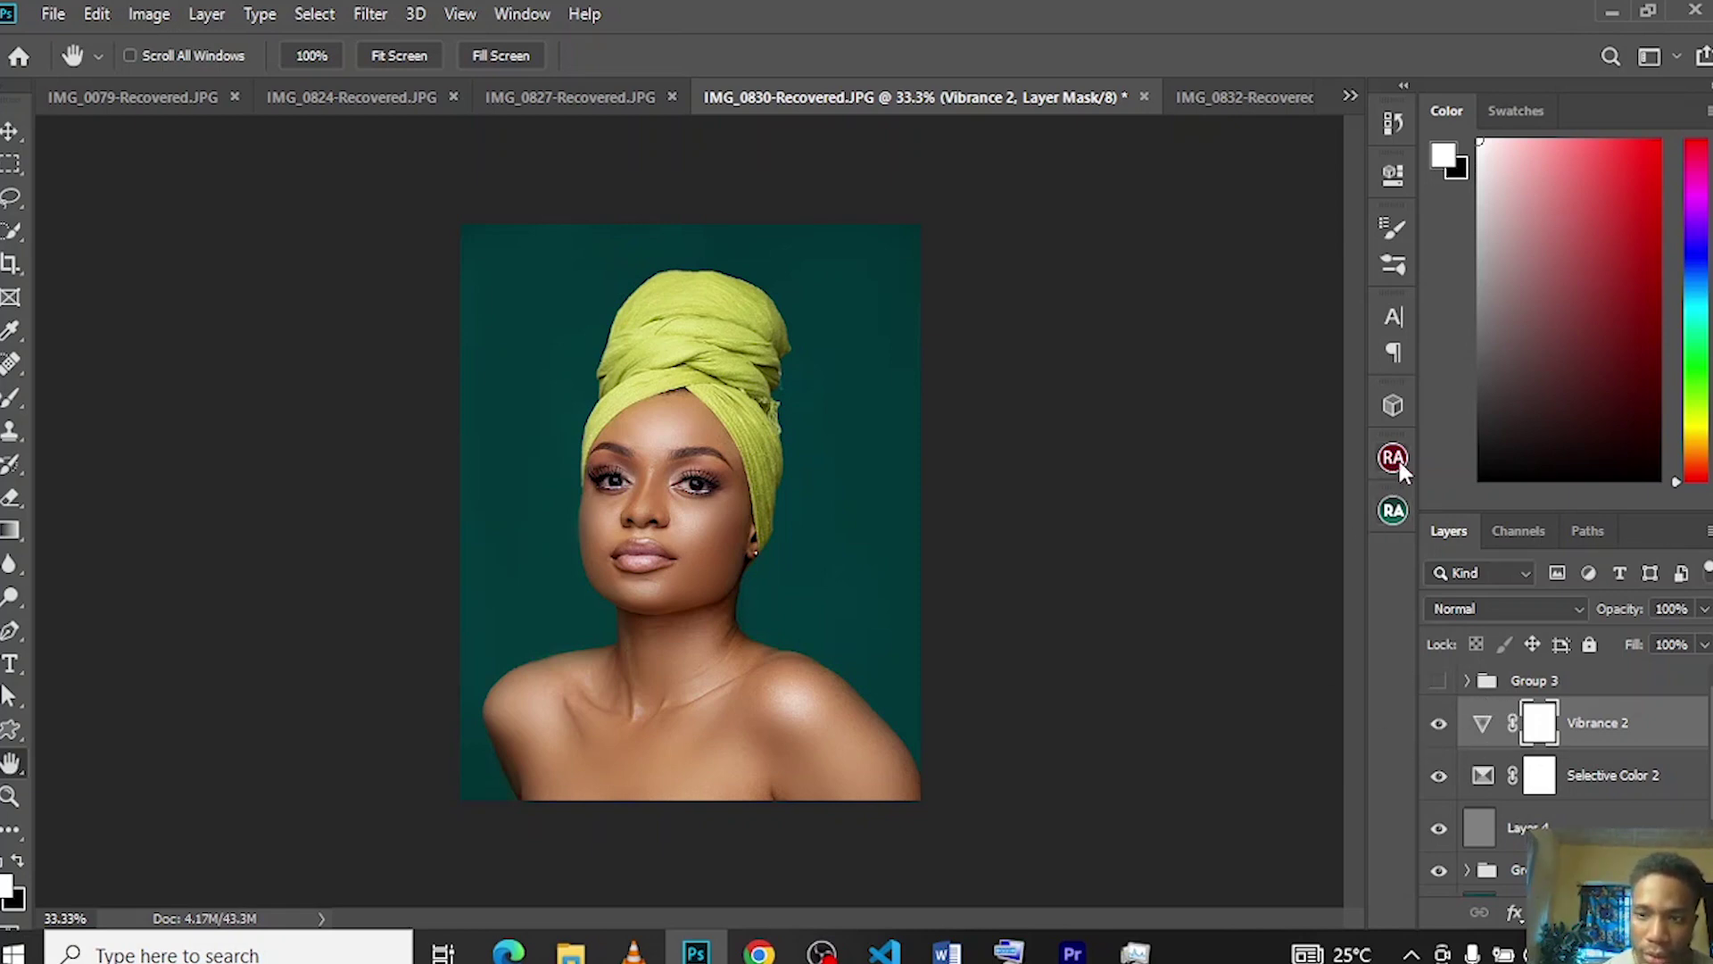
left_click(1396, 516)
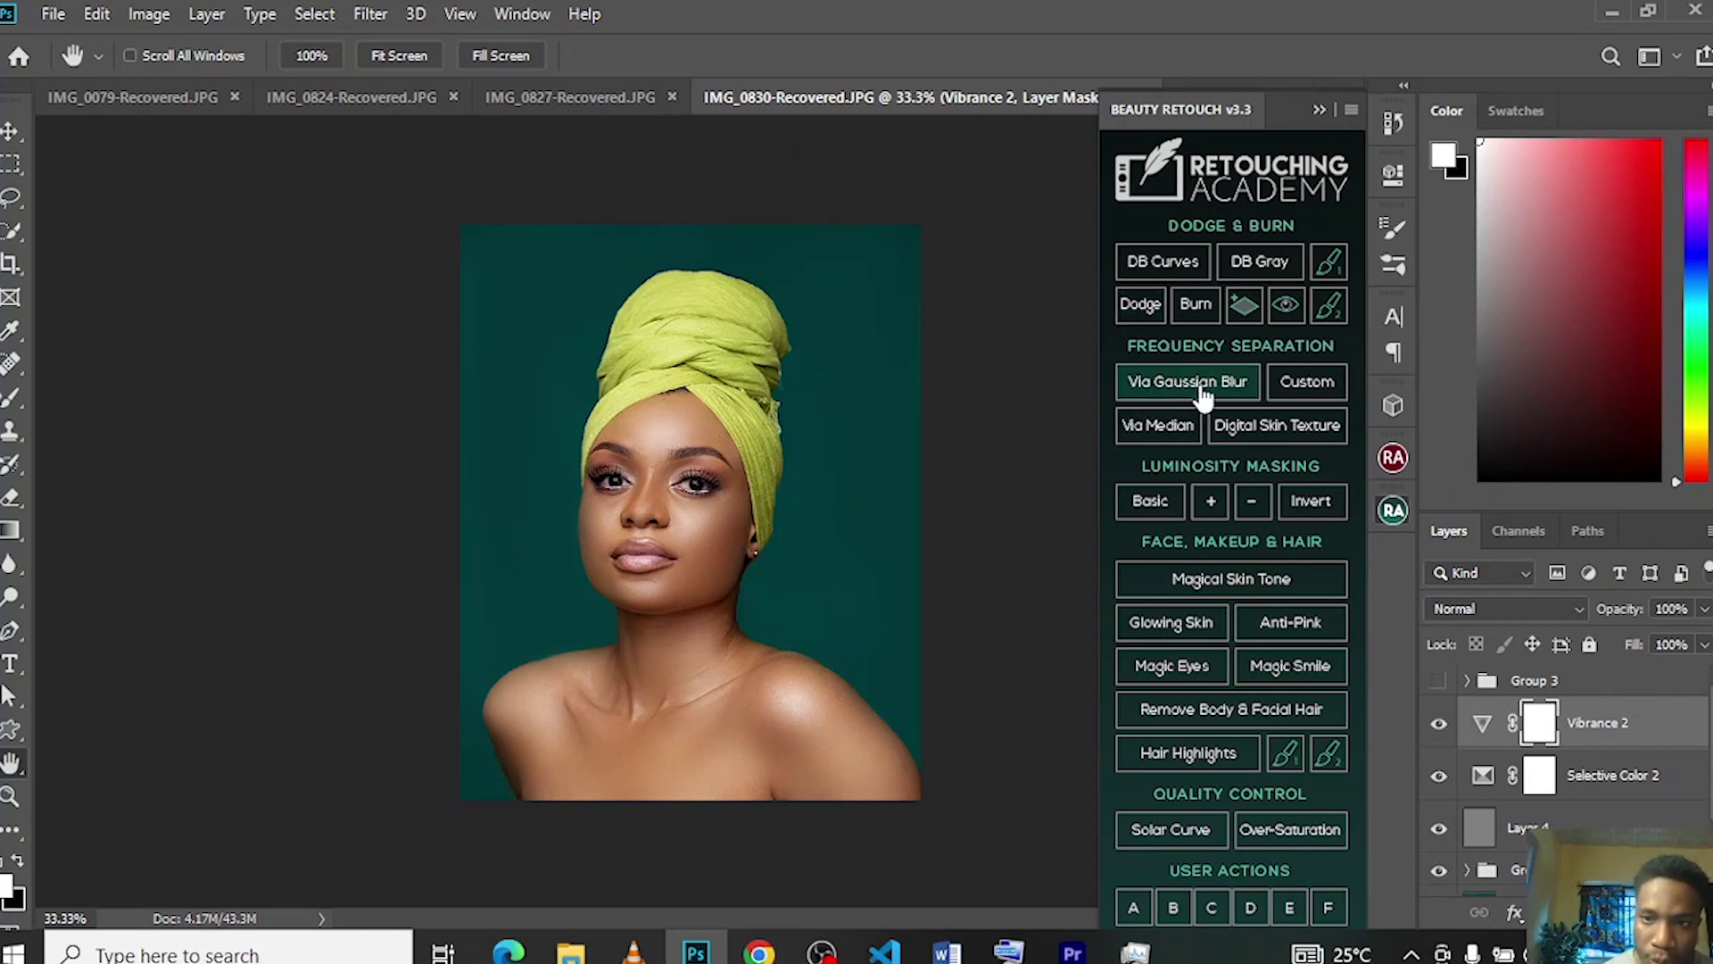
- Run the Magic Eyes action and target its Clean Eye Whites Here group
left_click(1176, 671)
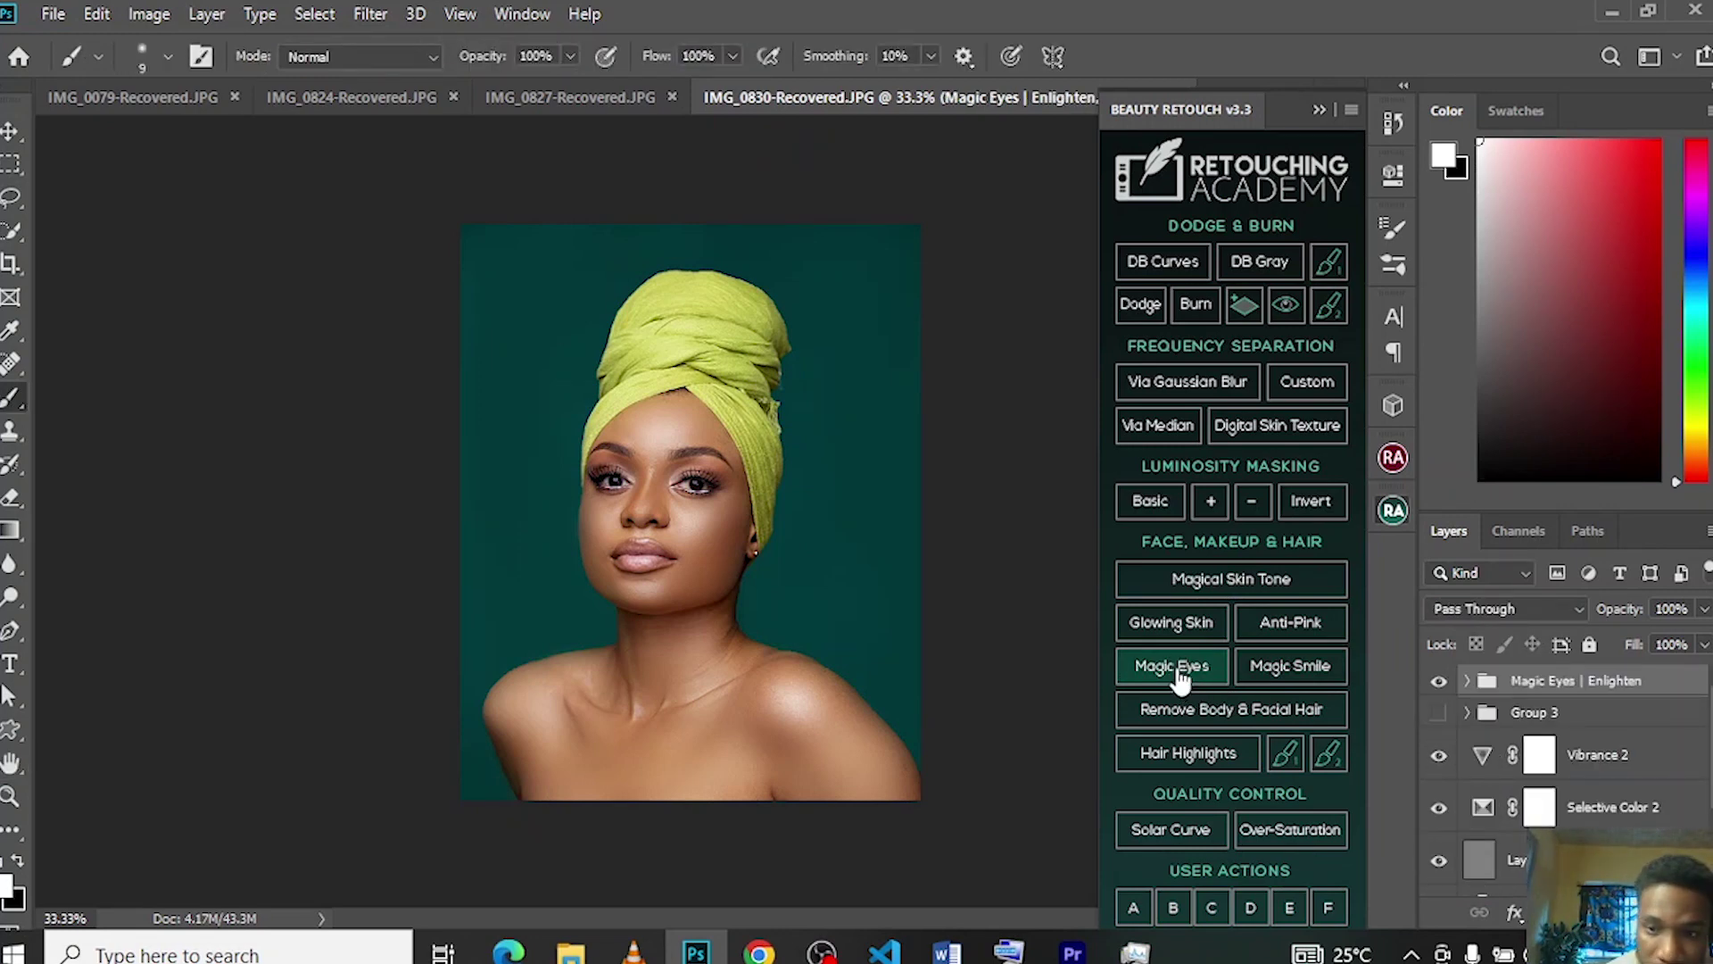
left_click(1467, 681)
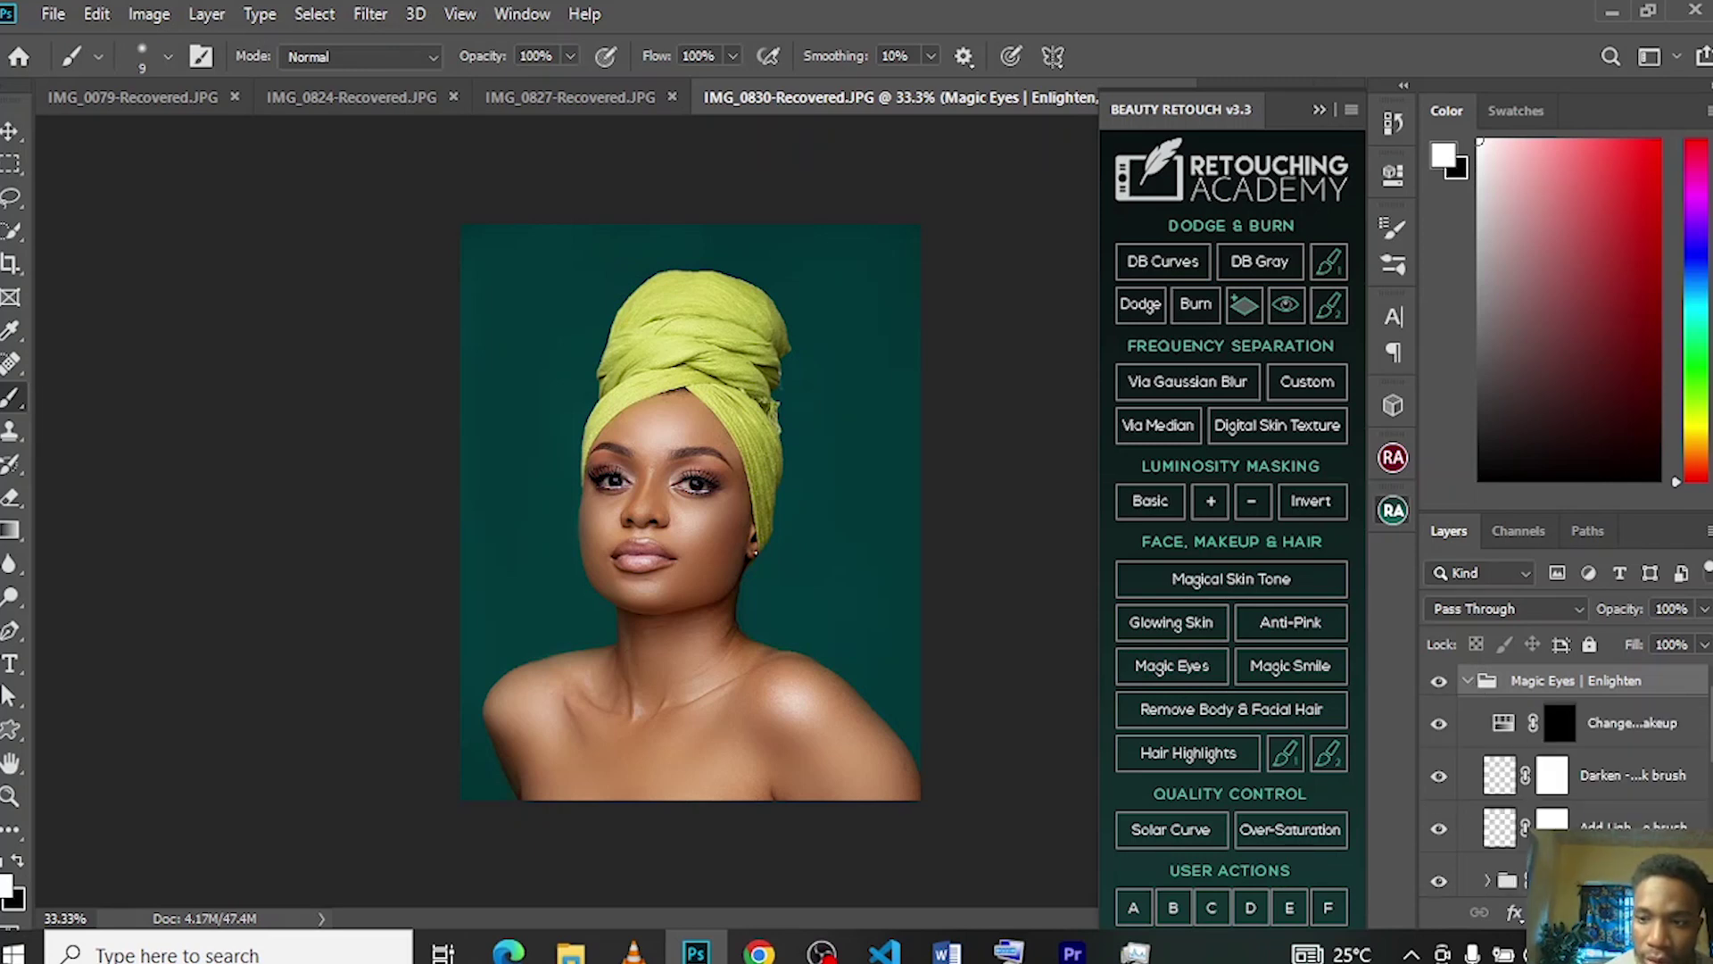
scroll(1562, 767, "down", 3)
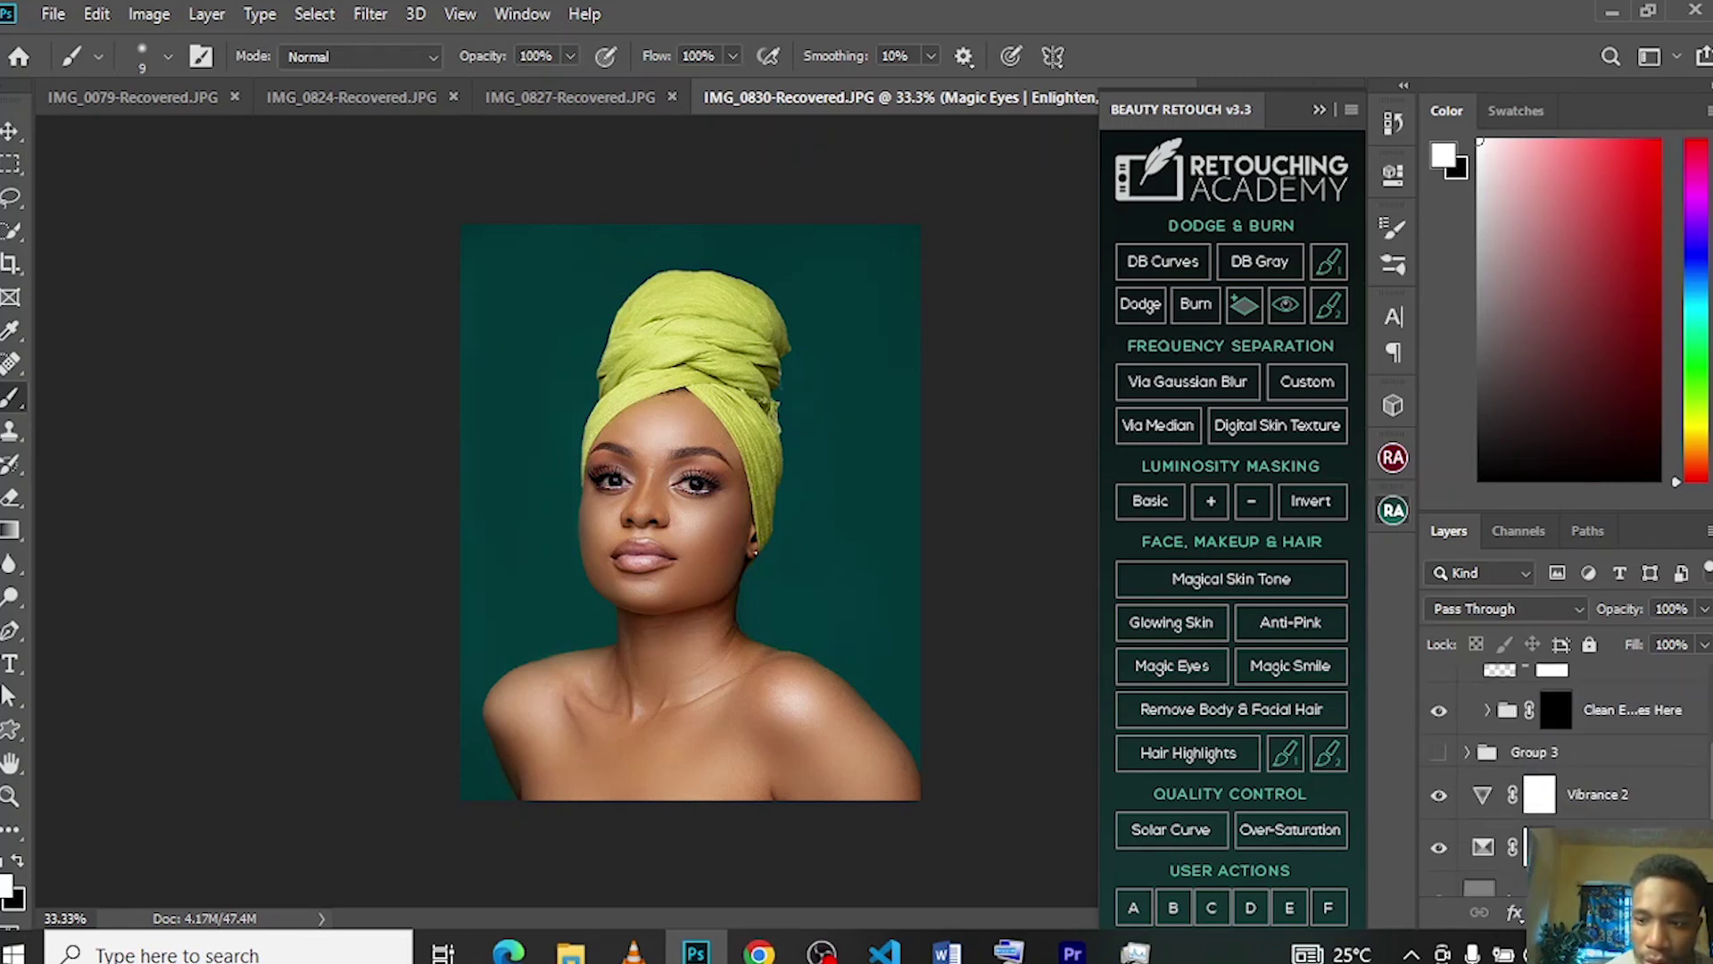
left_click(1624, 729)
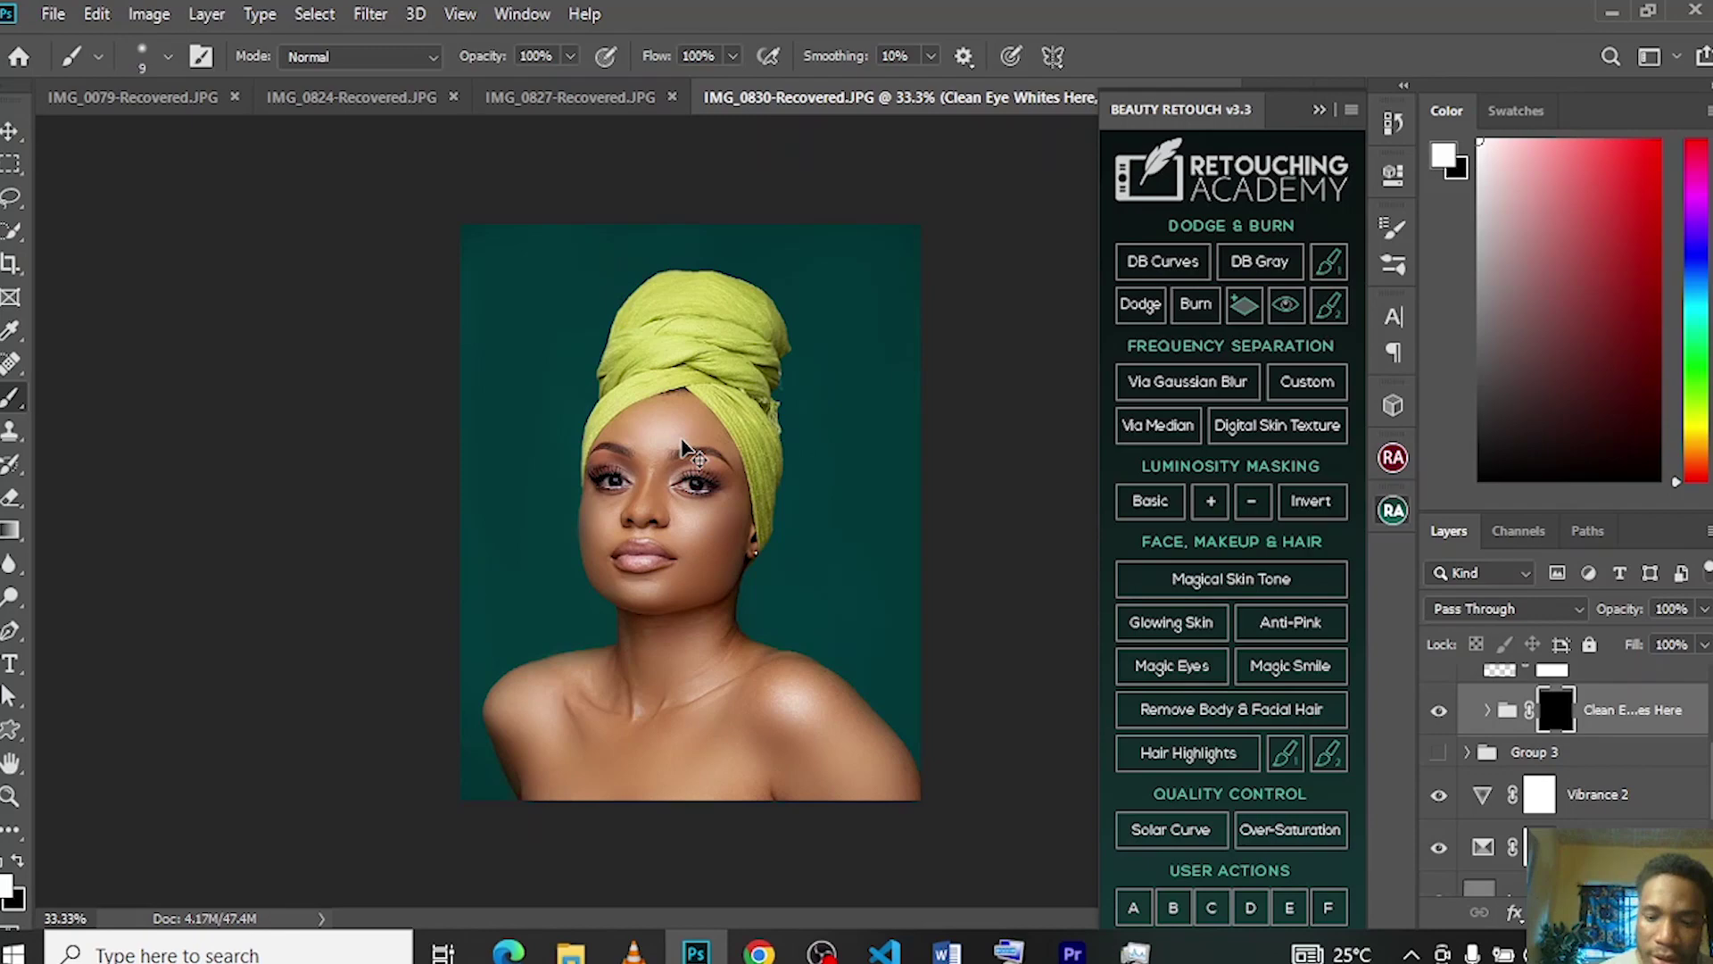
scroll(683, 443, "up", 5)
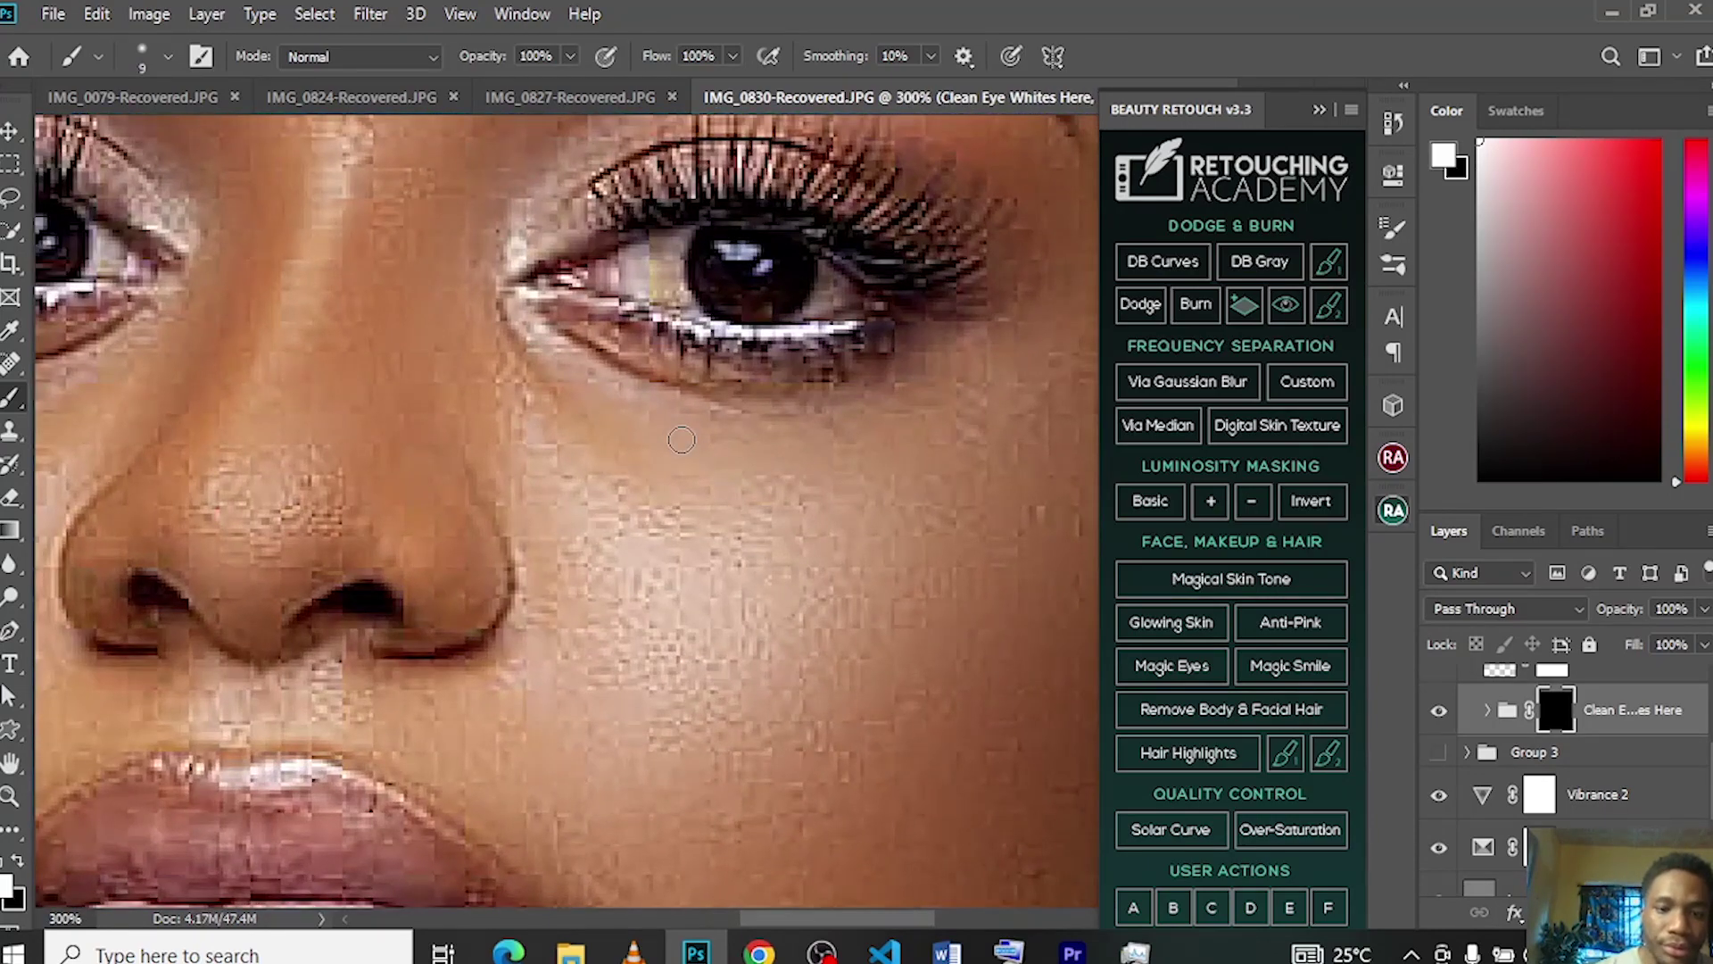
- Paint white over the whites of both eyes while zoomed in, then zoom back out
key("h")
left_click_drag(513, 384, 737, 556)
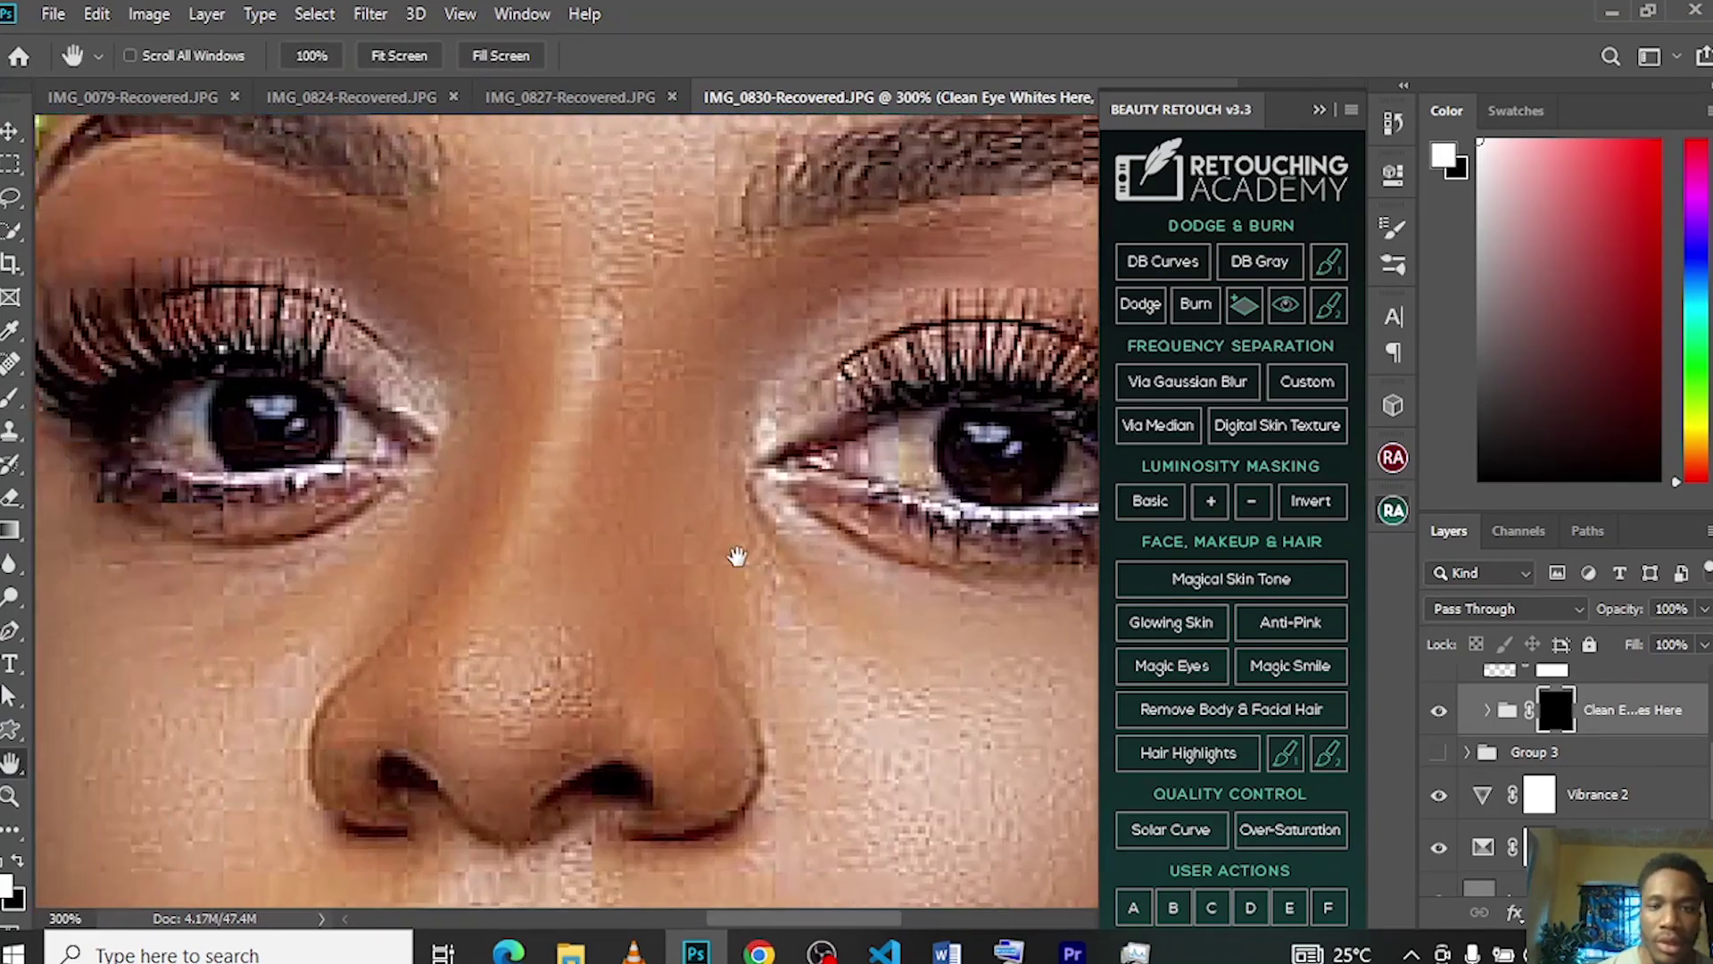
left_click(1319, 108)
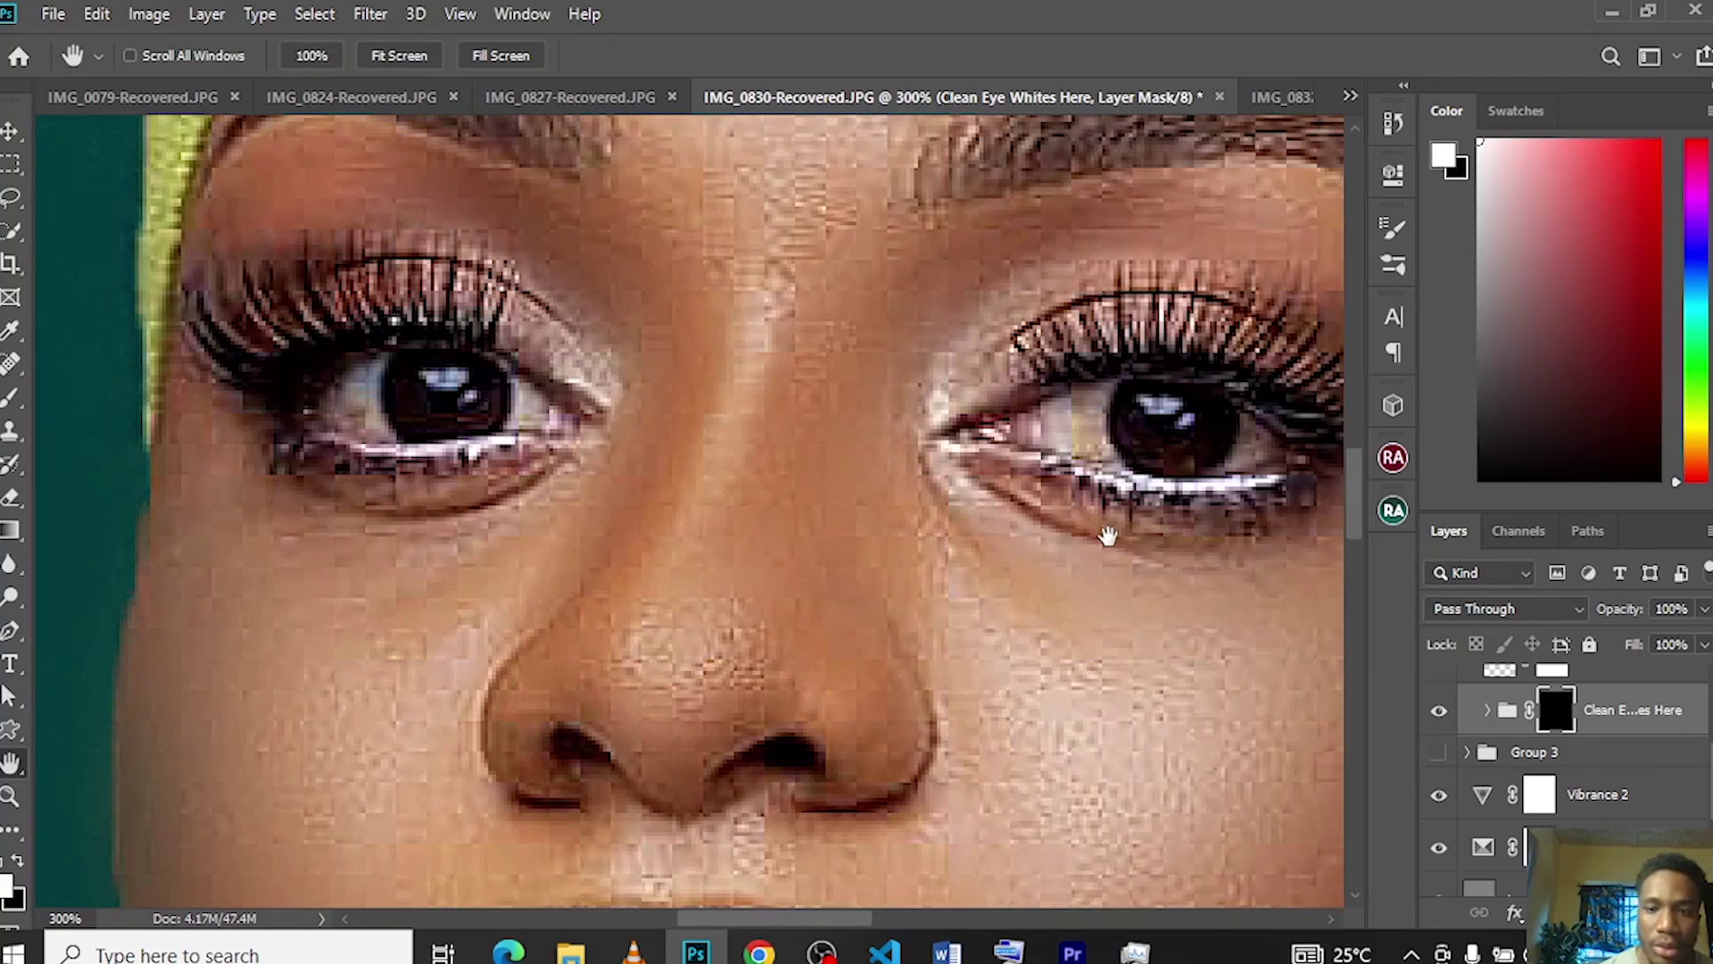
left_click_drag(1107, 535, 928, 581)
key("b")
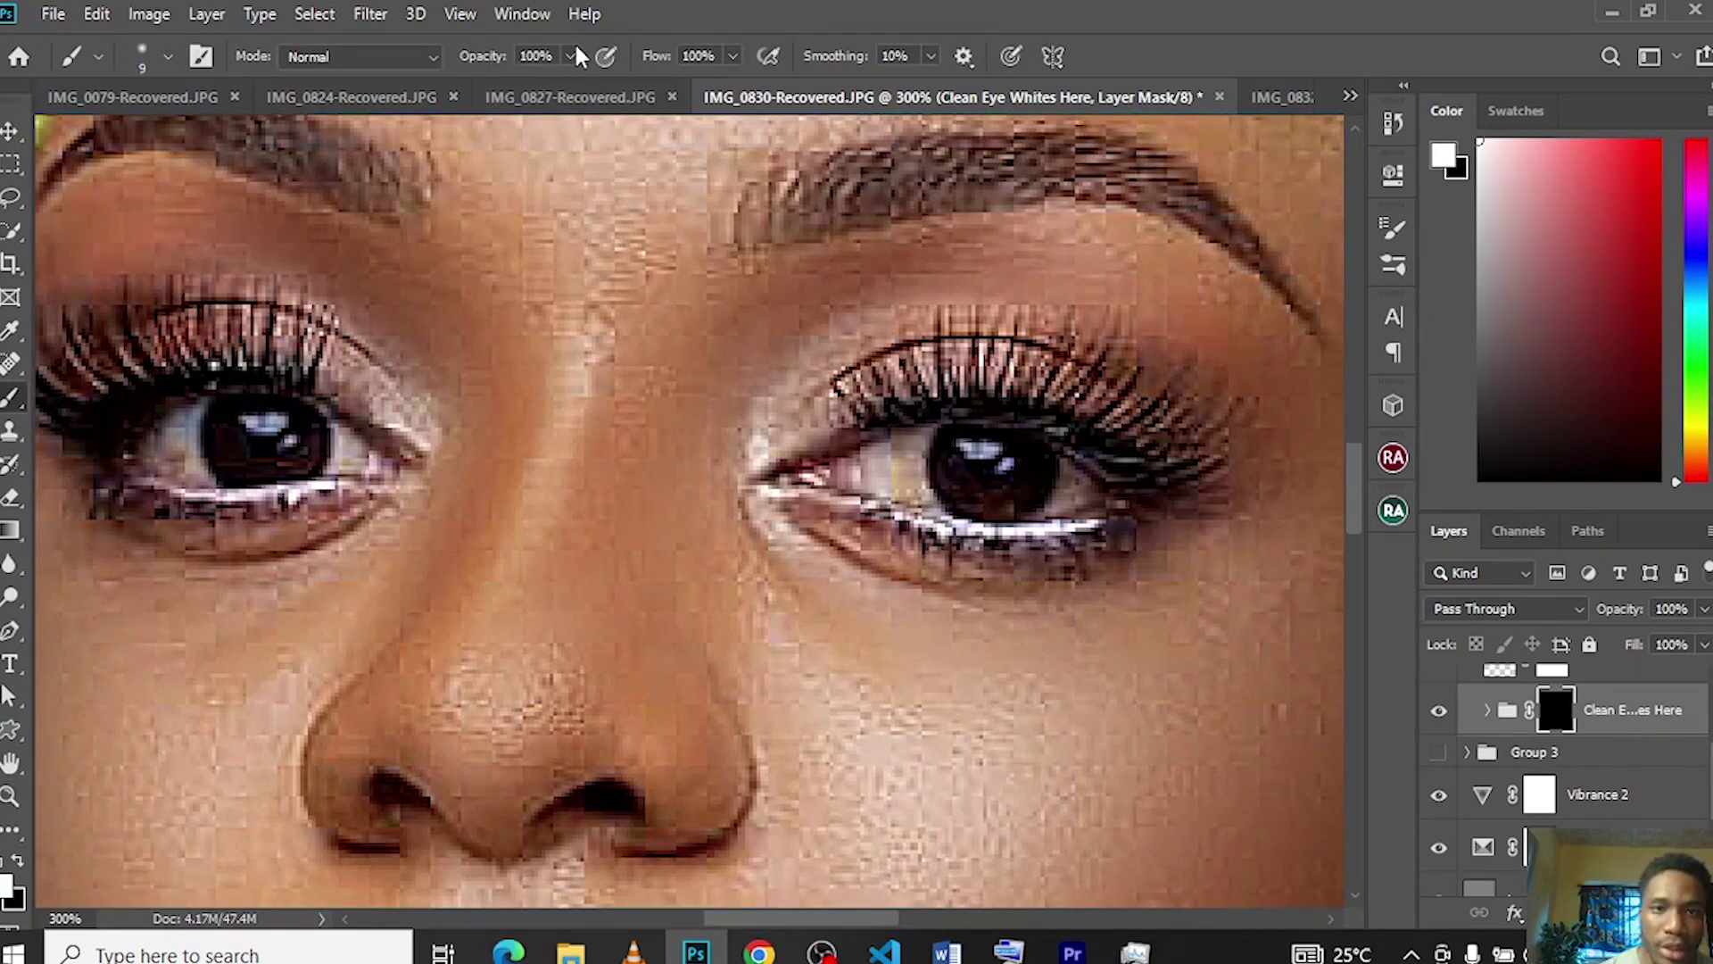
mouse_move(924, 468)
left_mouse_down()
mouse_move(874, 446)
mouse_move(821, 473)
mouse_move(965, 497)
left_mouse_up()
mouse_move(1080, 504)
left_mouse_down()
mouse_move(1061, 475)
mouse_move(1059, 511)
left_mouse_up()
left_click_drag(356, 475, 354, 459)
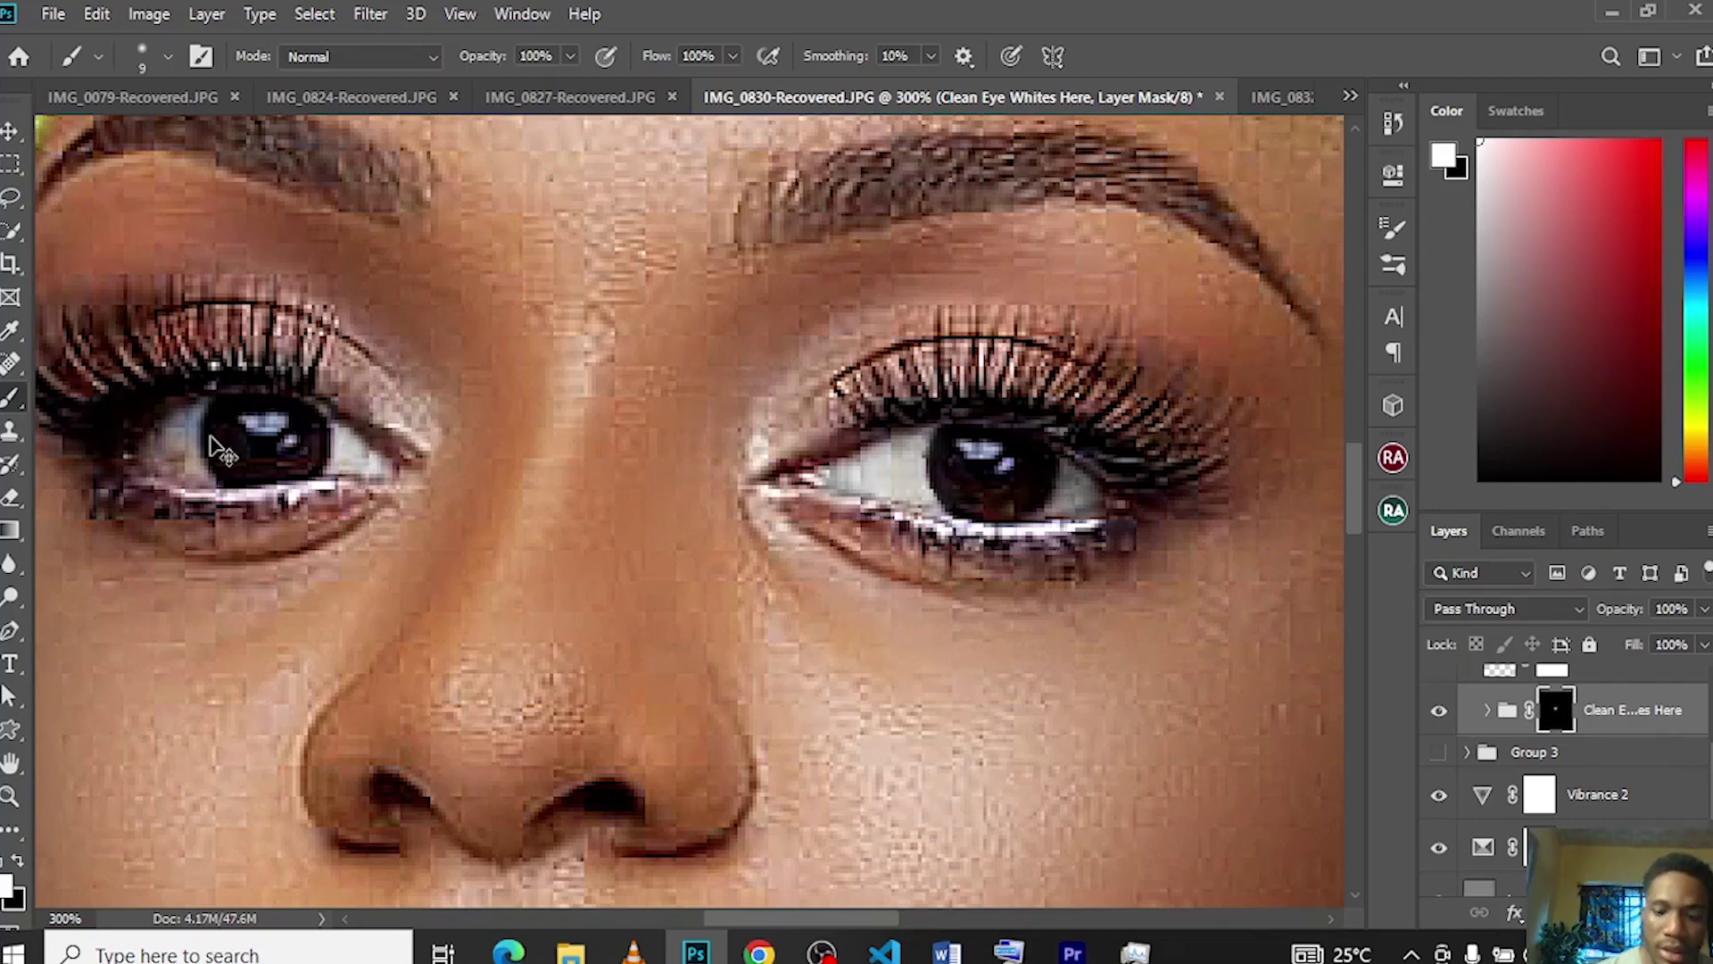
key("ctrl+minus")
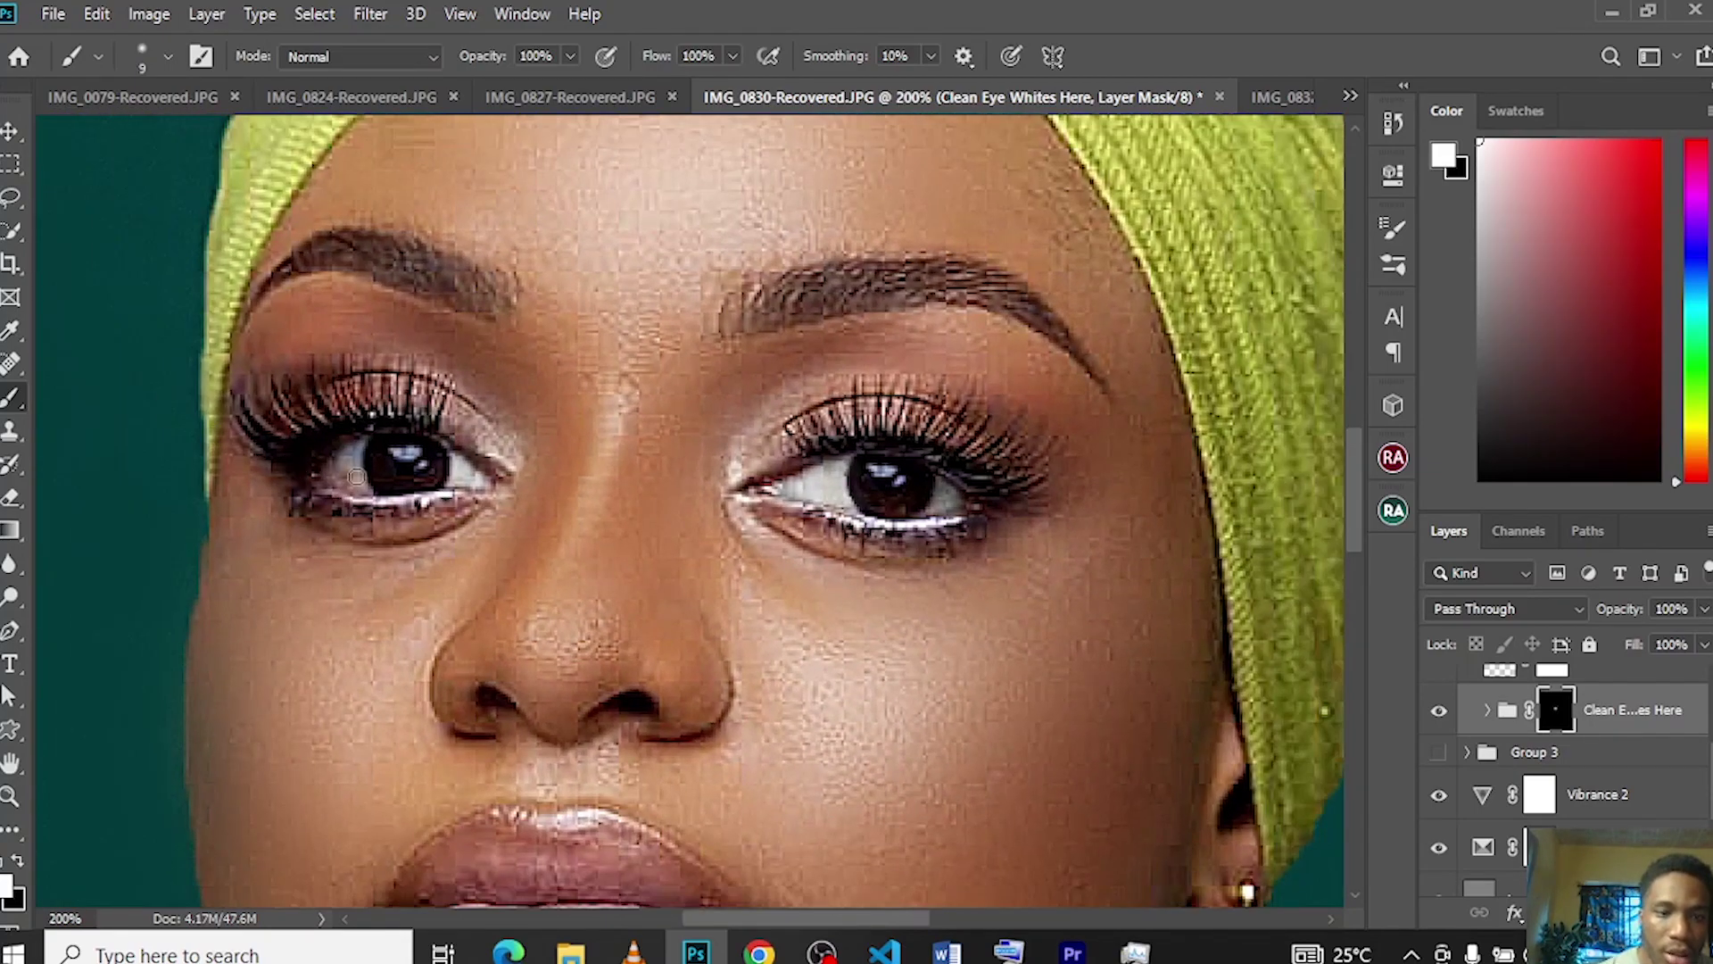
key("ctrl+minus")
key("ctrl+minus")
key("ctrl+minus")
key("ctrl+minus")
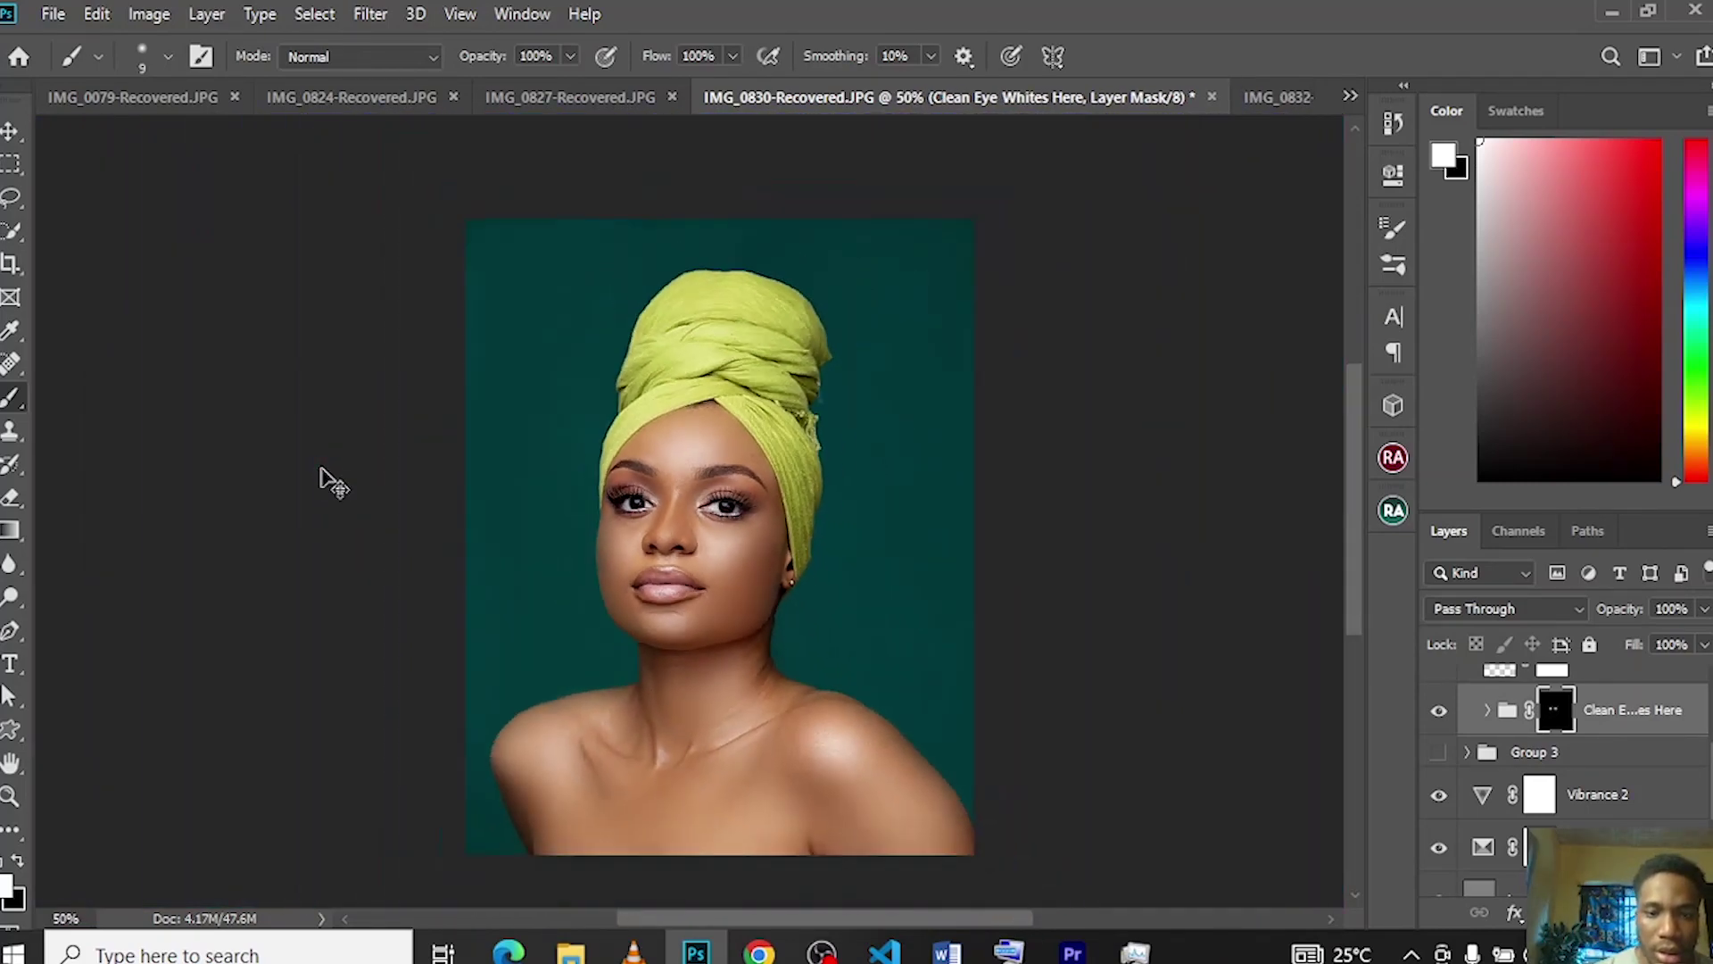
key("ctrl+minus")
key("space")
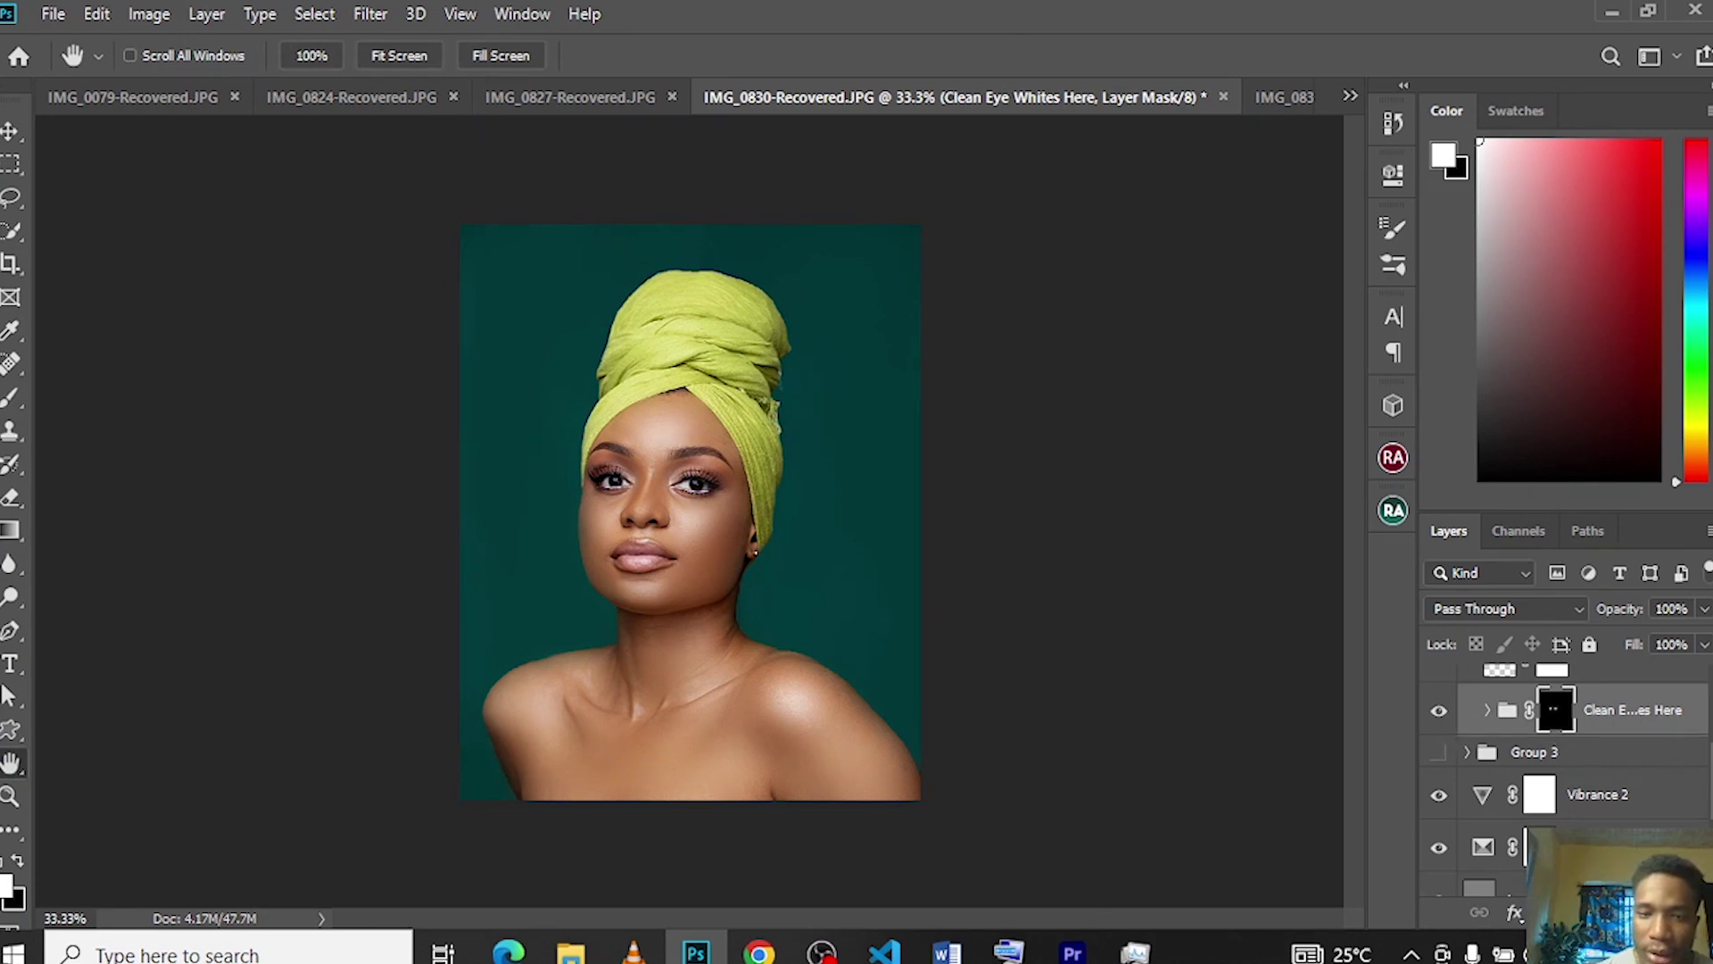
scroll(1561, 776, "up", 3)
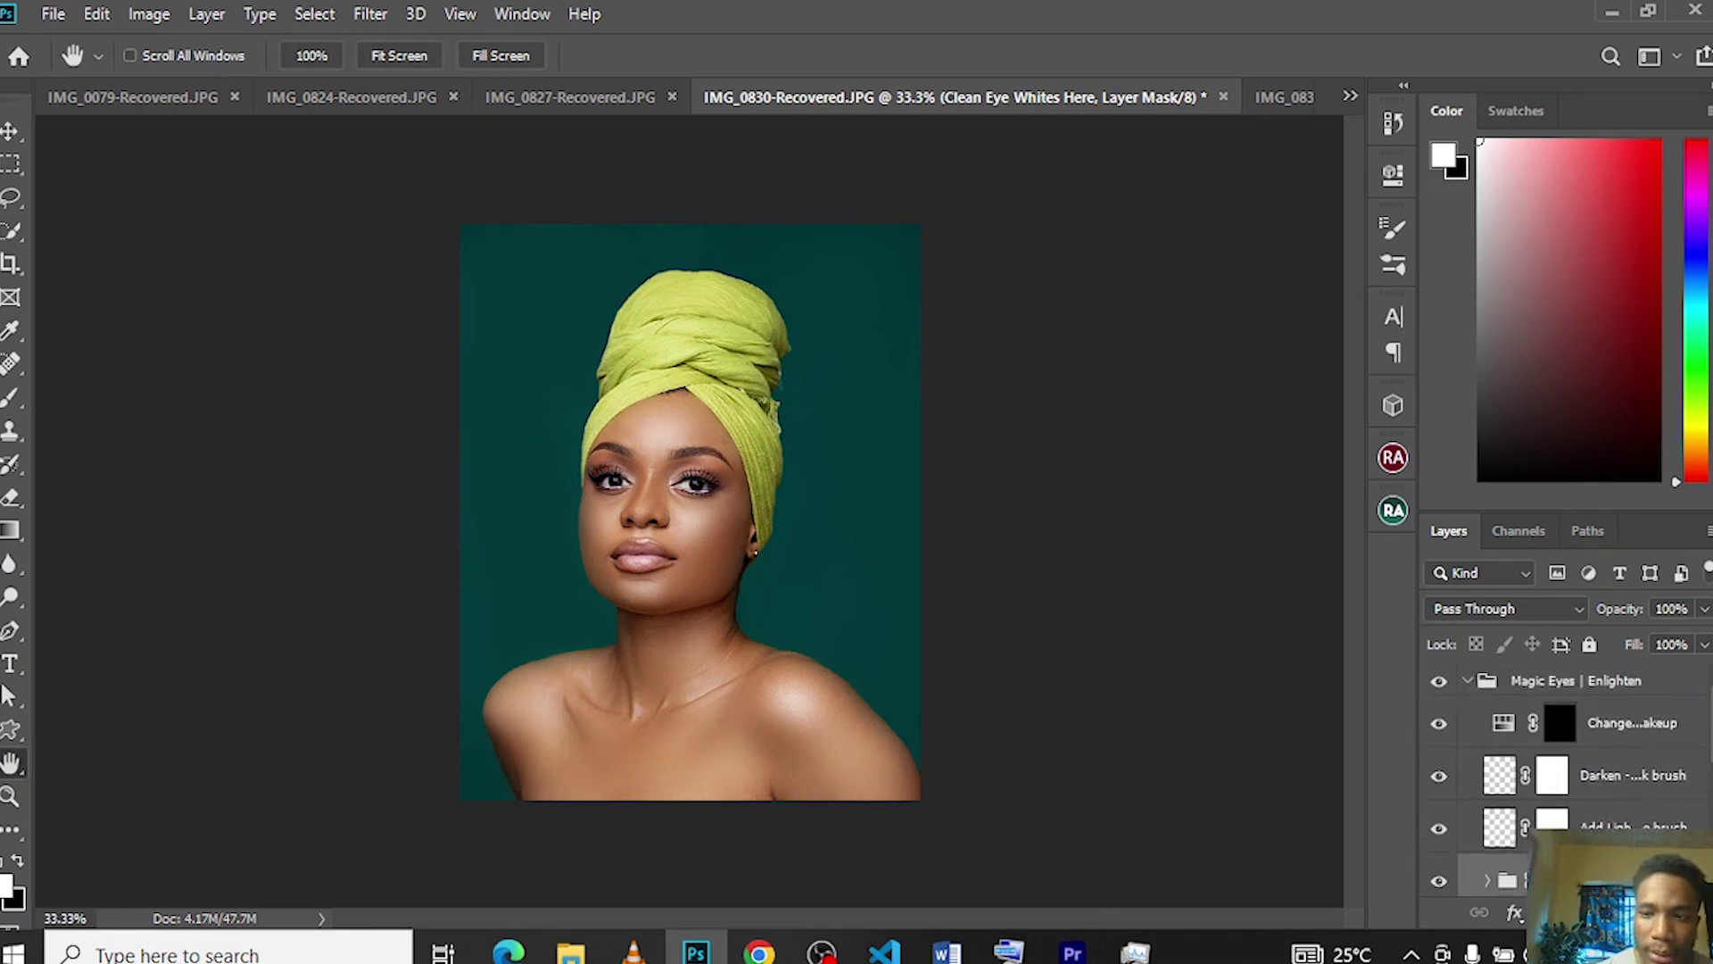
- Run the DB Curves dodge-and-burn action from Beauty Retouch
left_click(1468, 683)
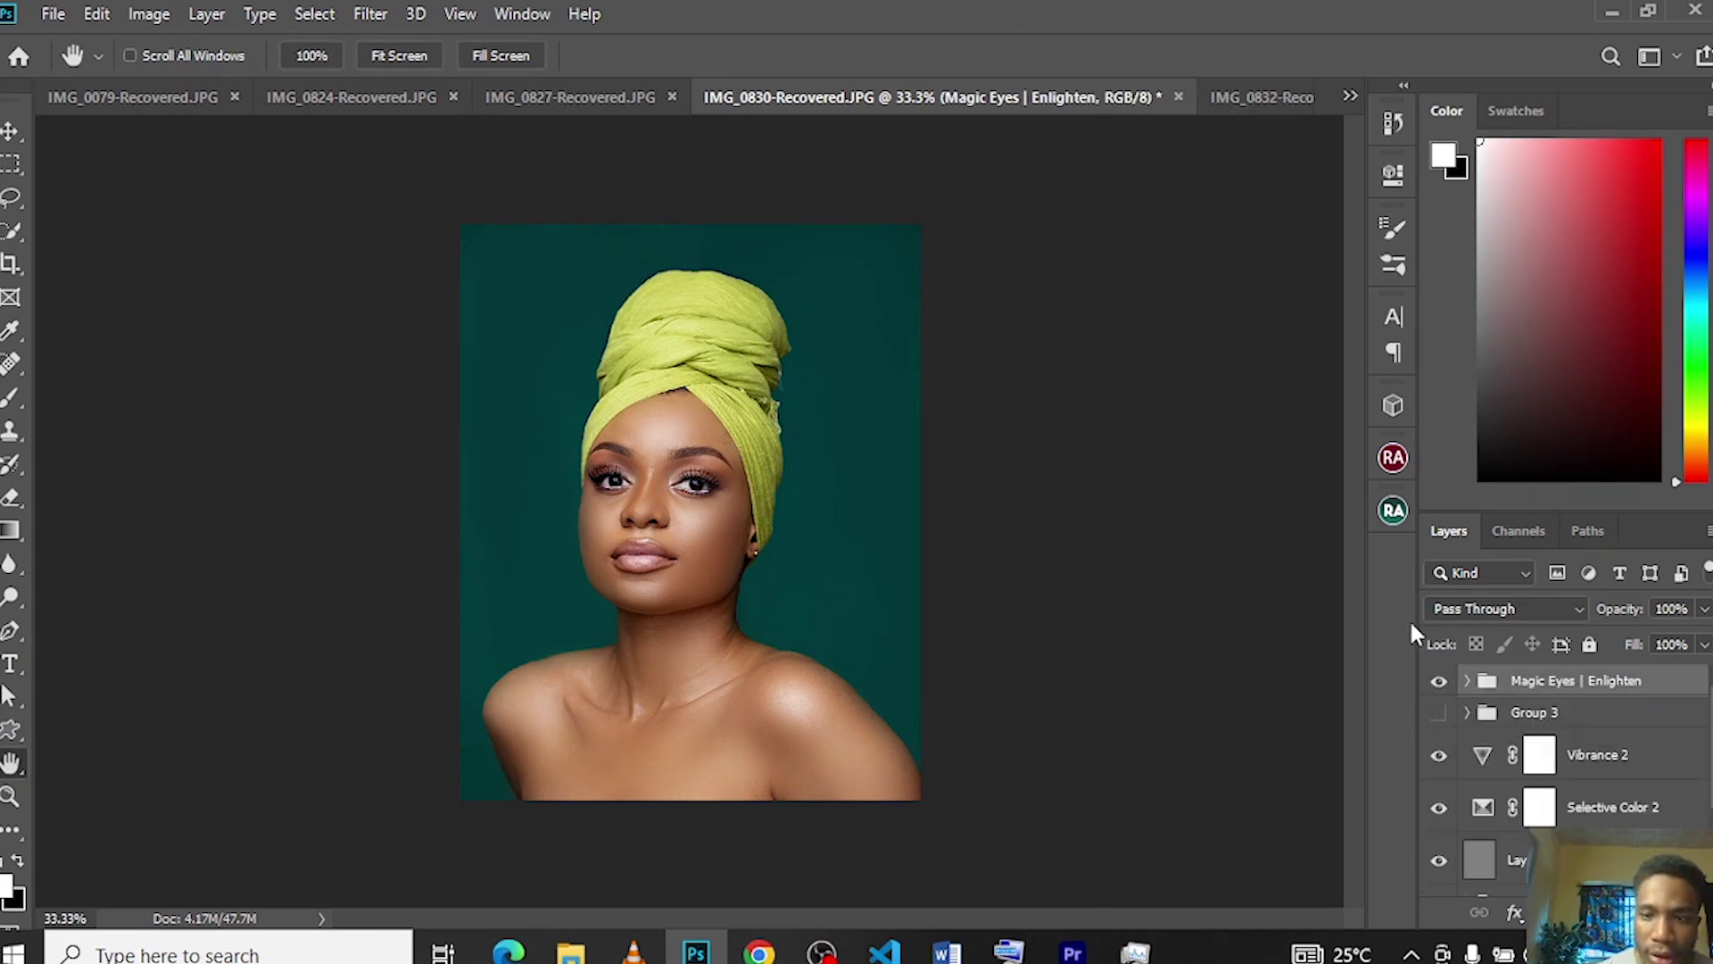
left_click(1393, 512)
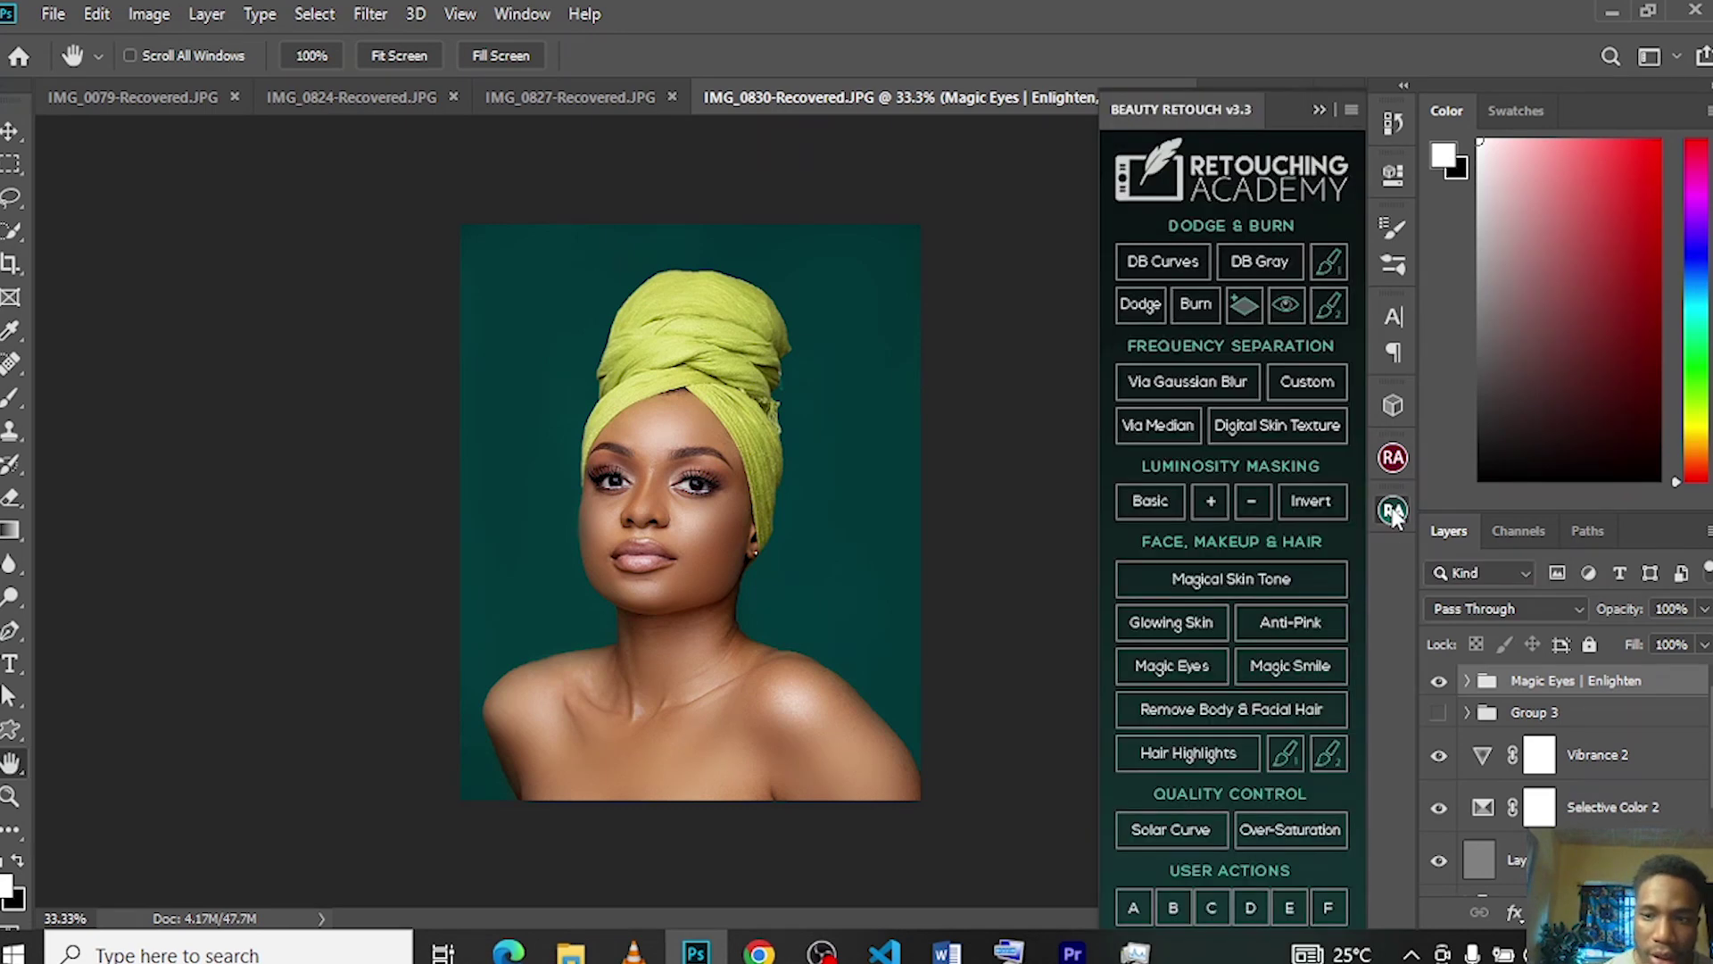
left_click(1150, 269)
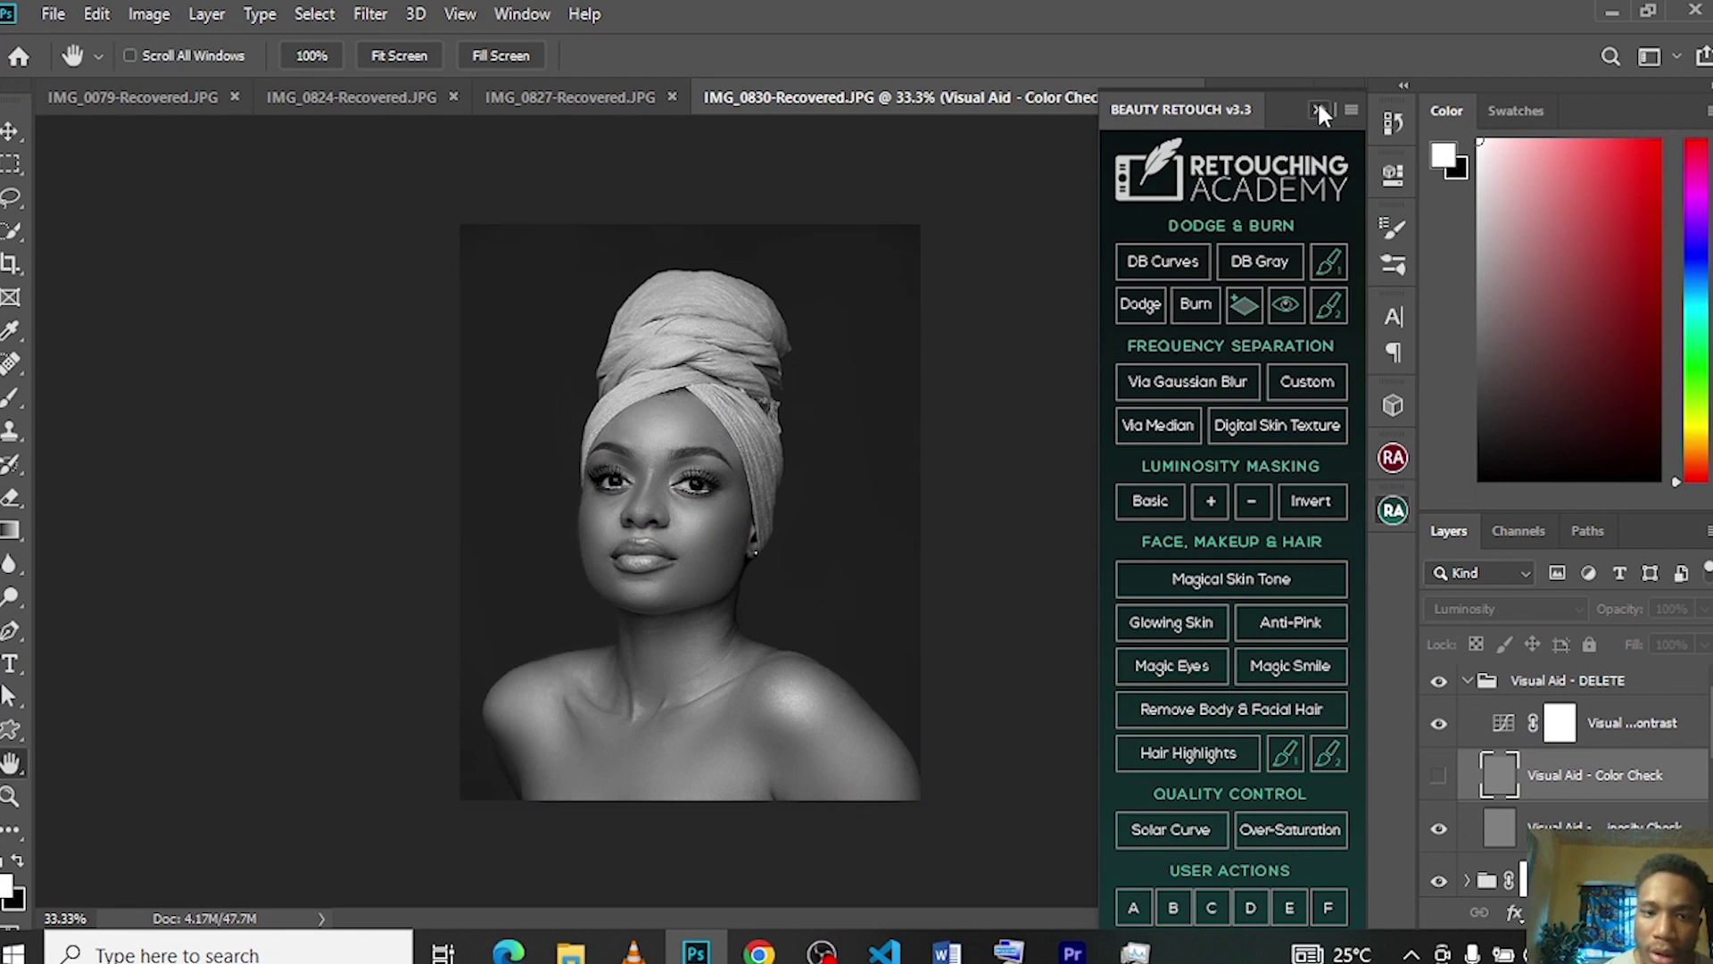
left_click(1319, 109)
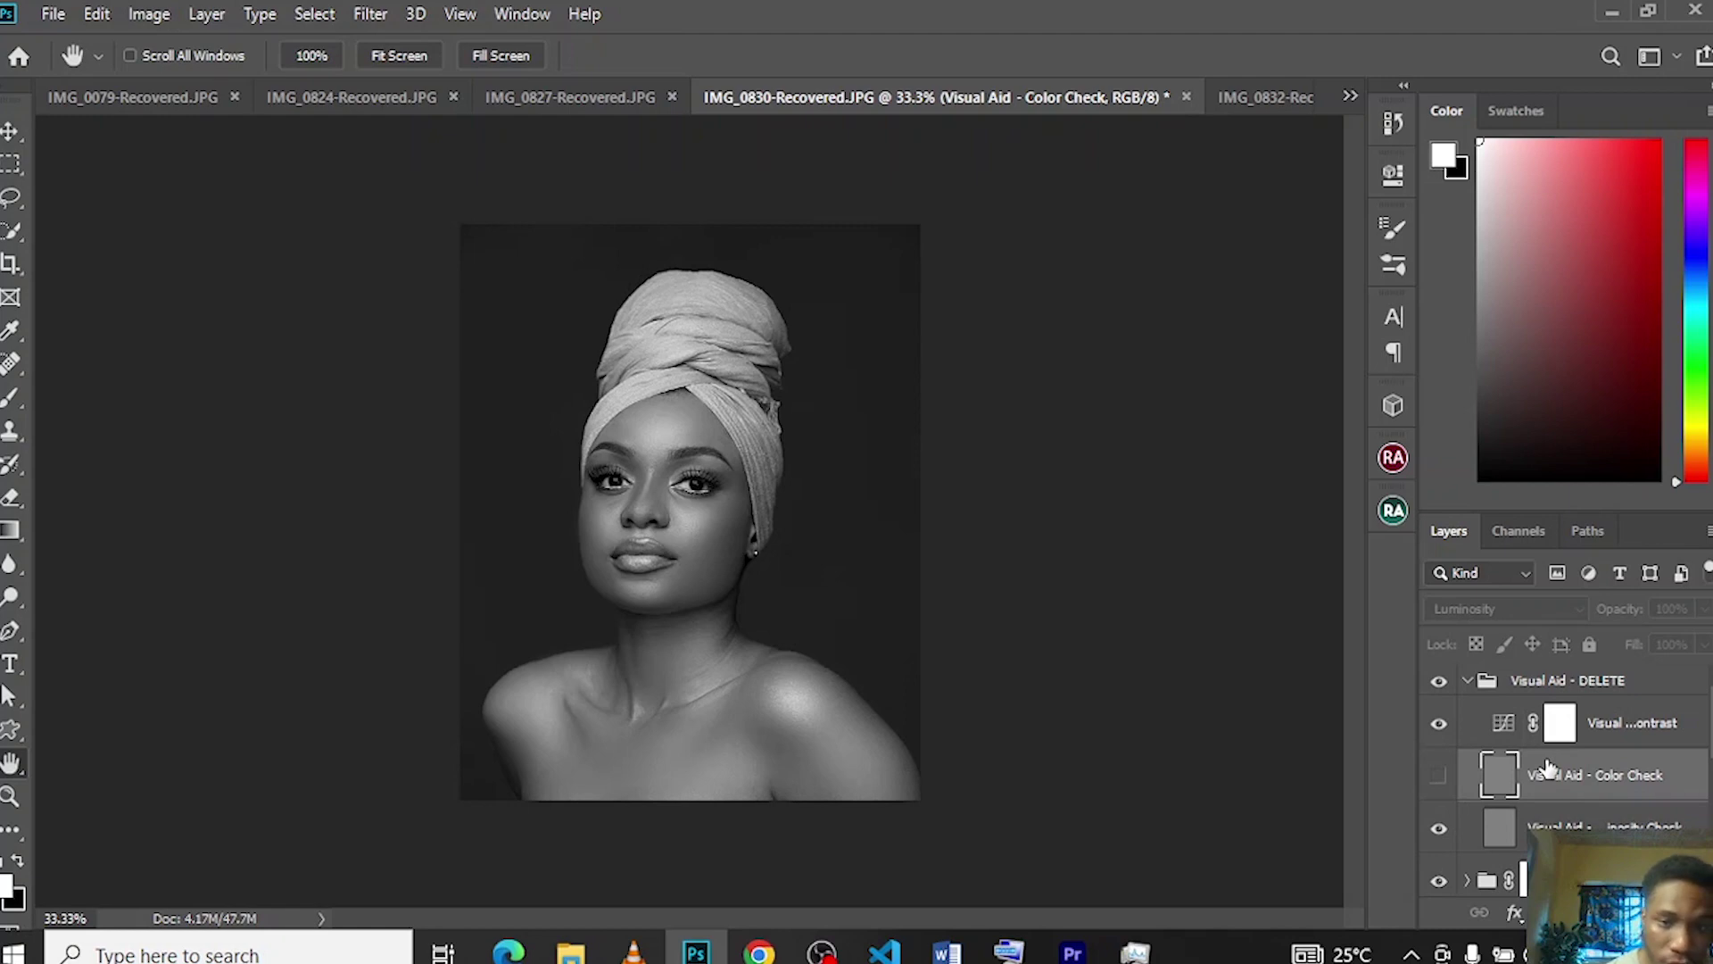
- Toggle the contrast visual aid to compare, then hide the Visual Aid - DELETE group
left_click(1439, 718)
left_click(1438, 683)
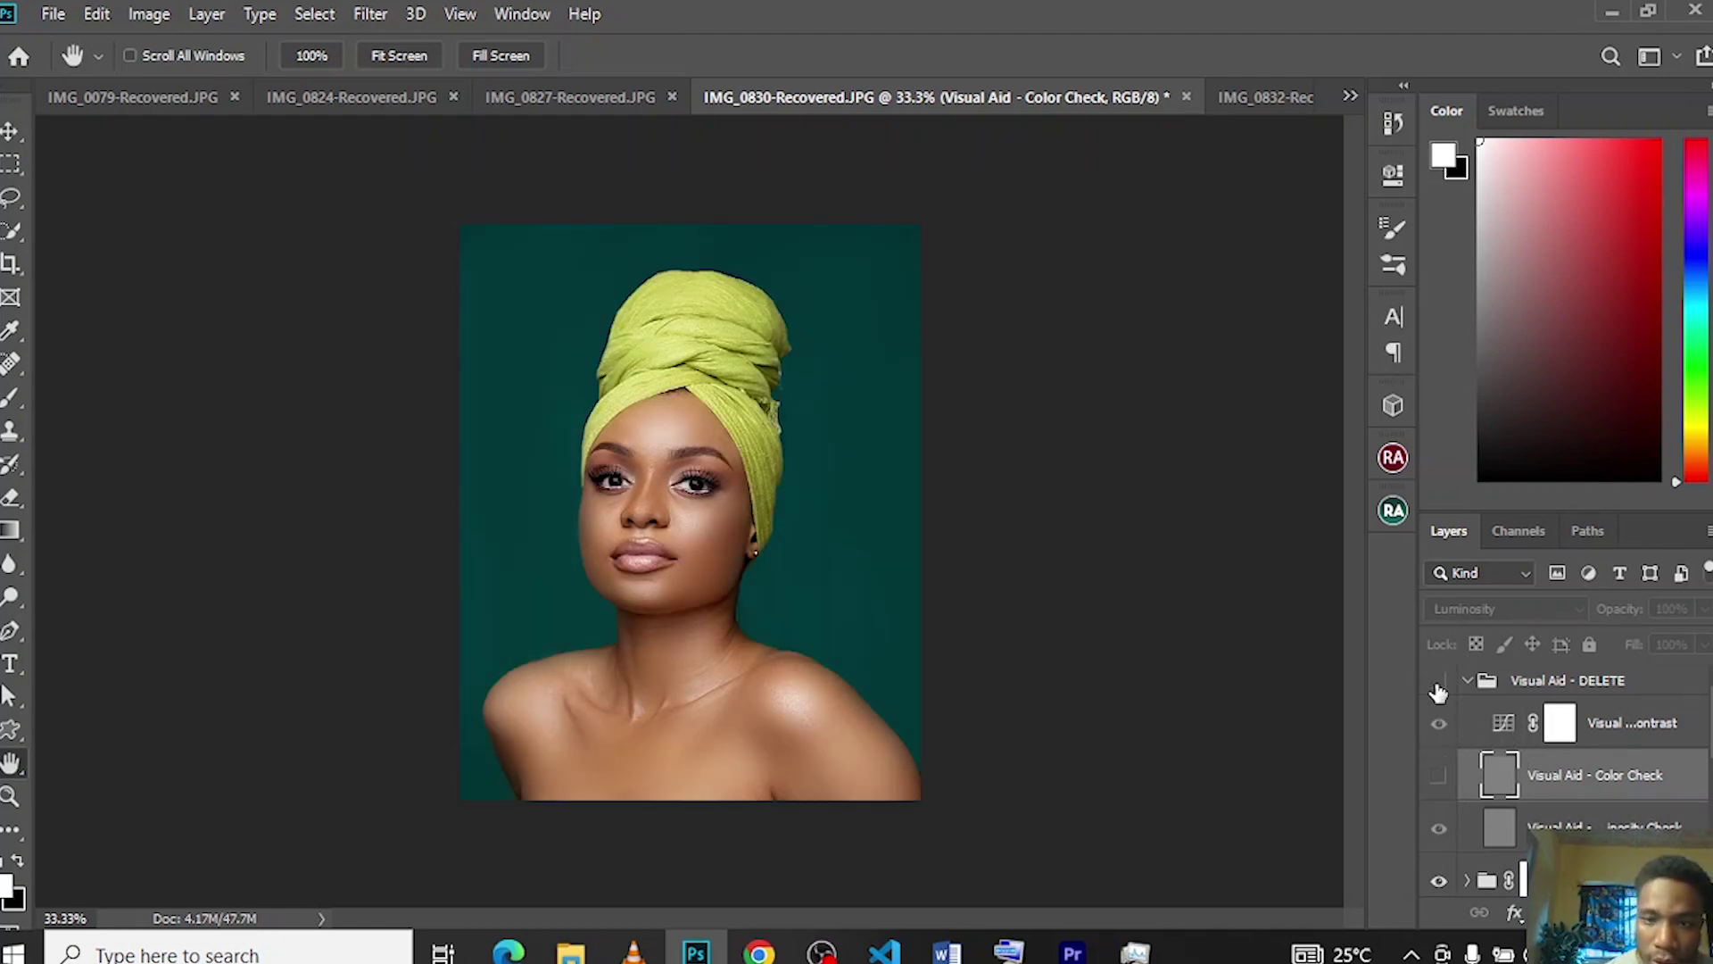
left_click(1441, 684)
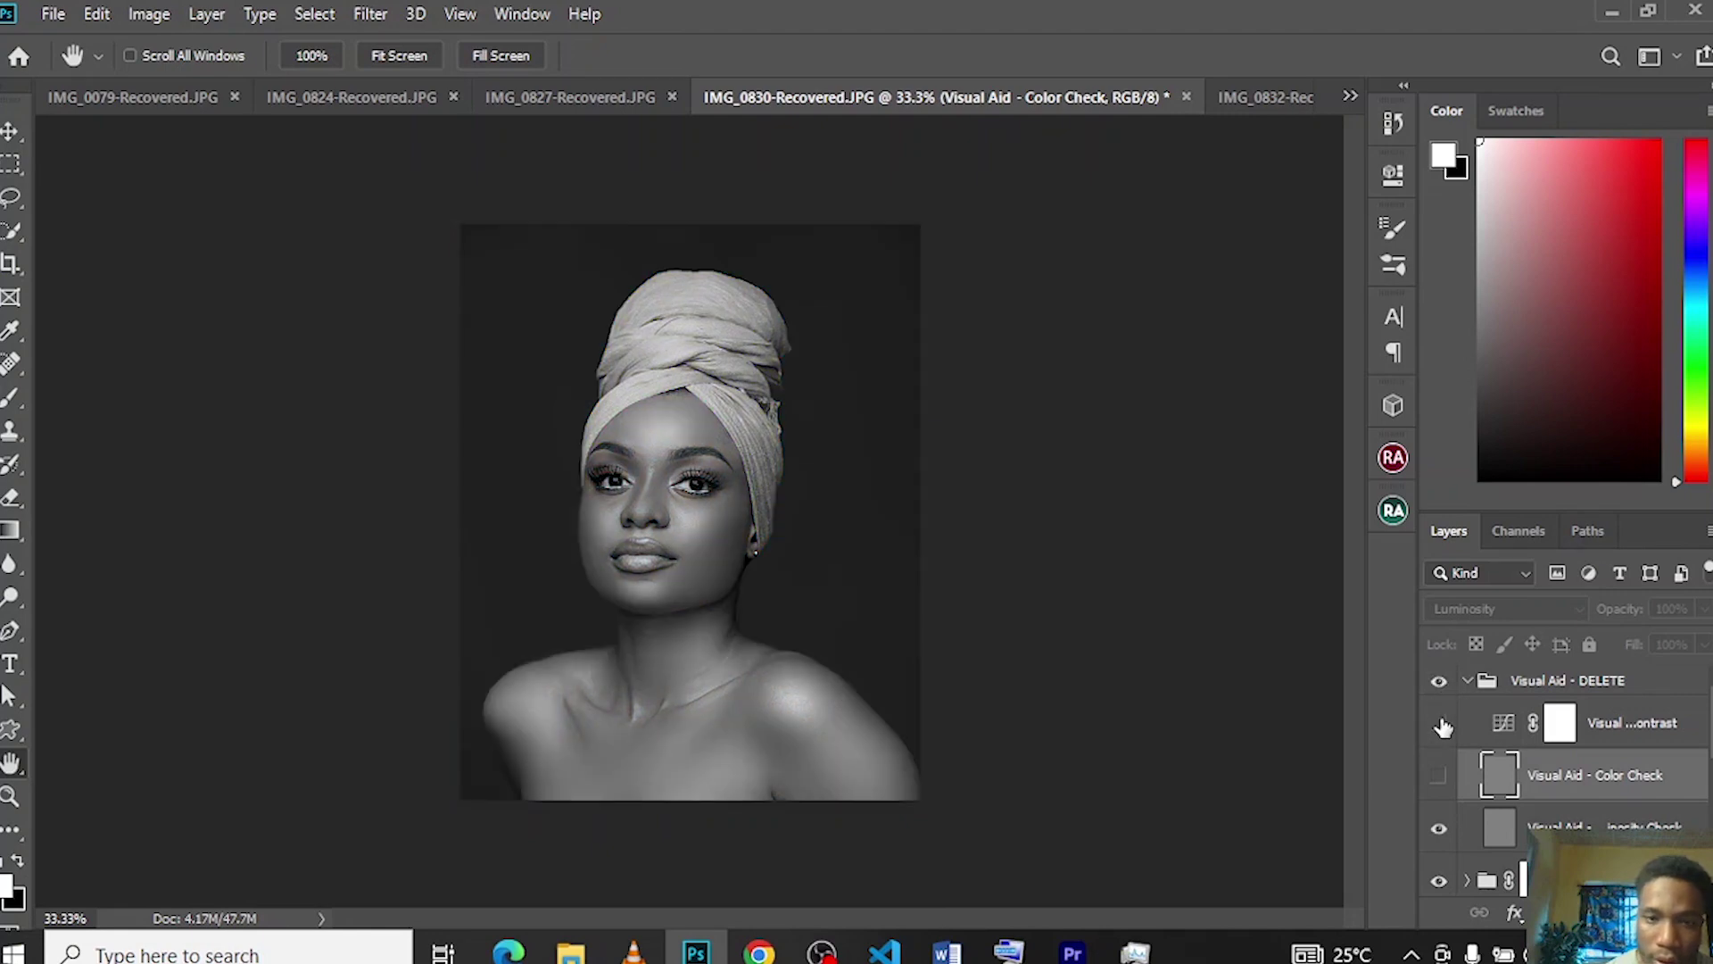
left_click(1441, 723)
left_click(1442, 724)
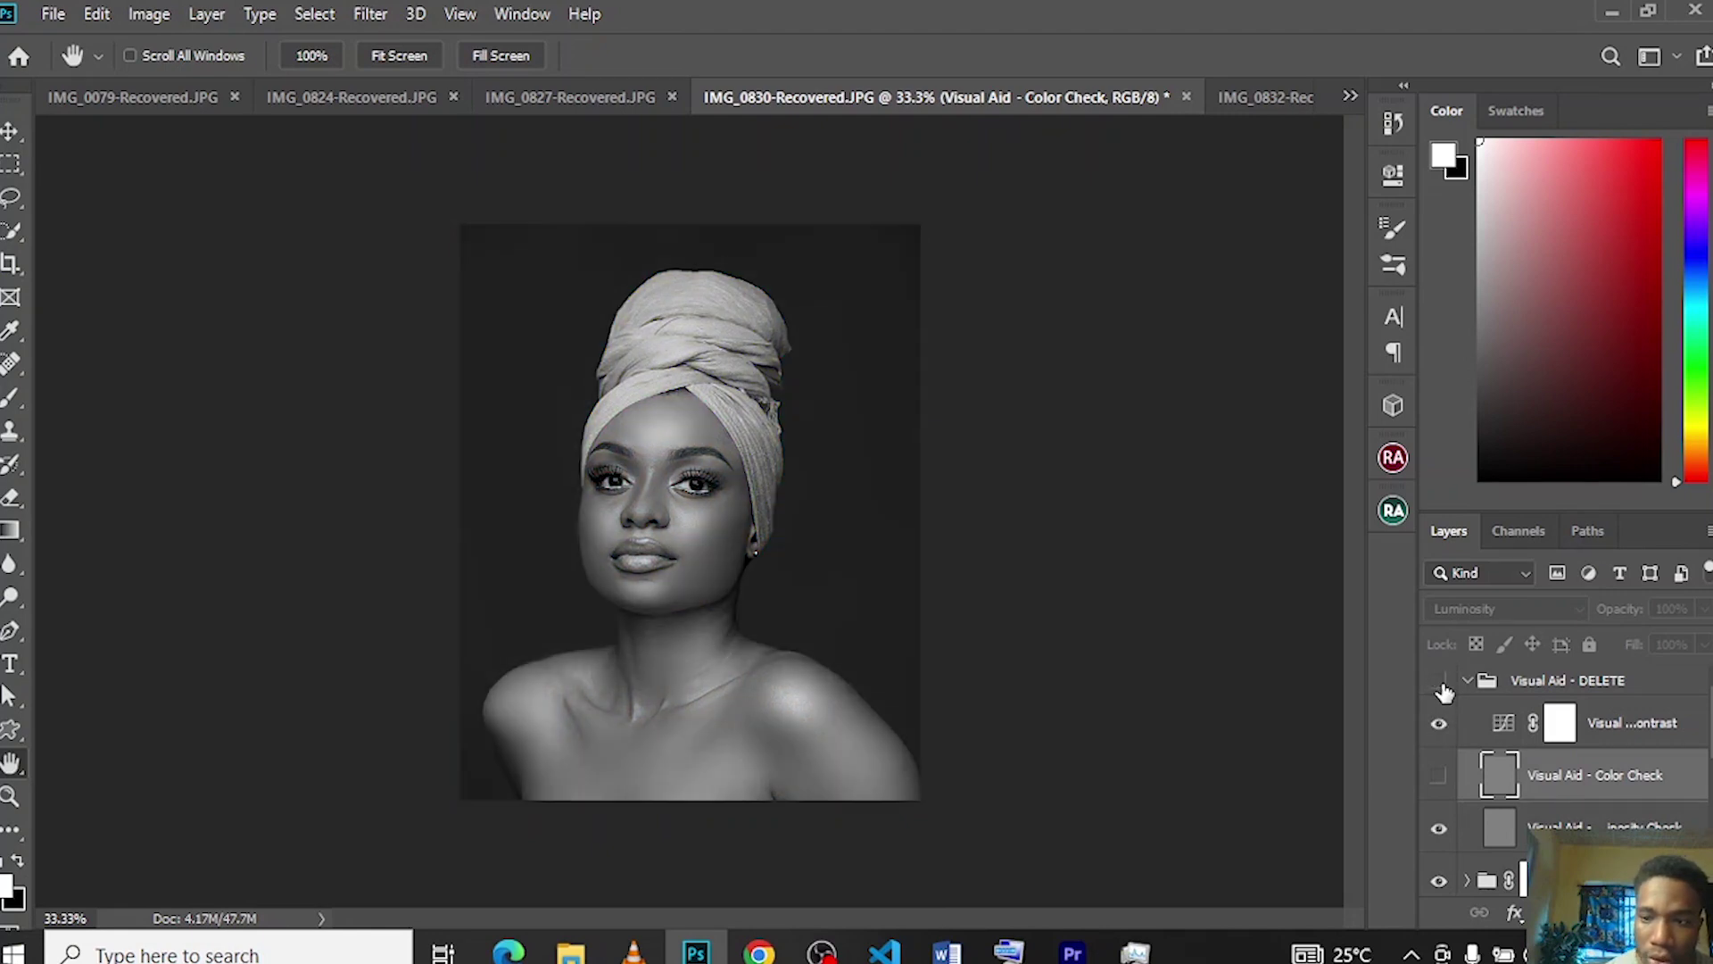
left_click(1439, 680)
scroll(1471, 739, "down", 3)
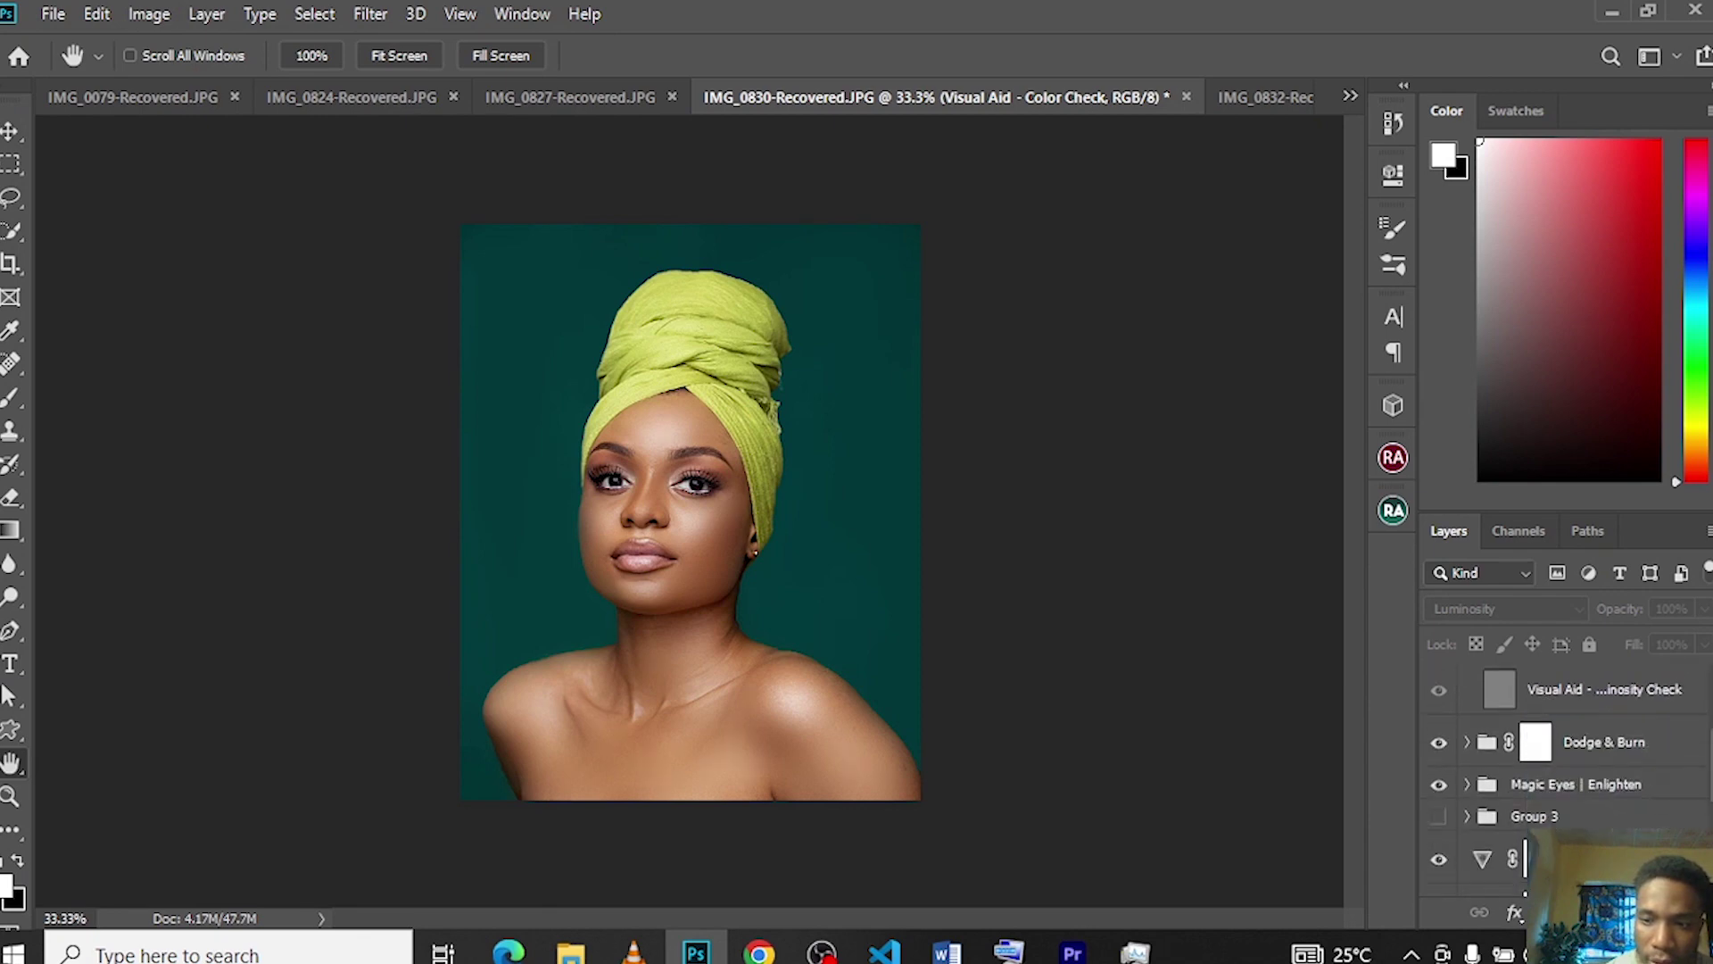
- Target the Burn Curve mask with a 90 px brush at 13% opacity
left_click(1468, 733)
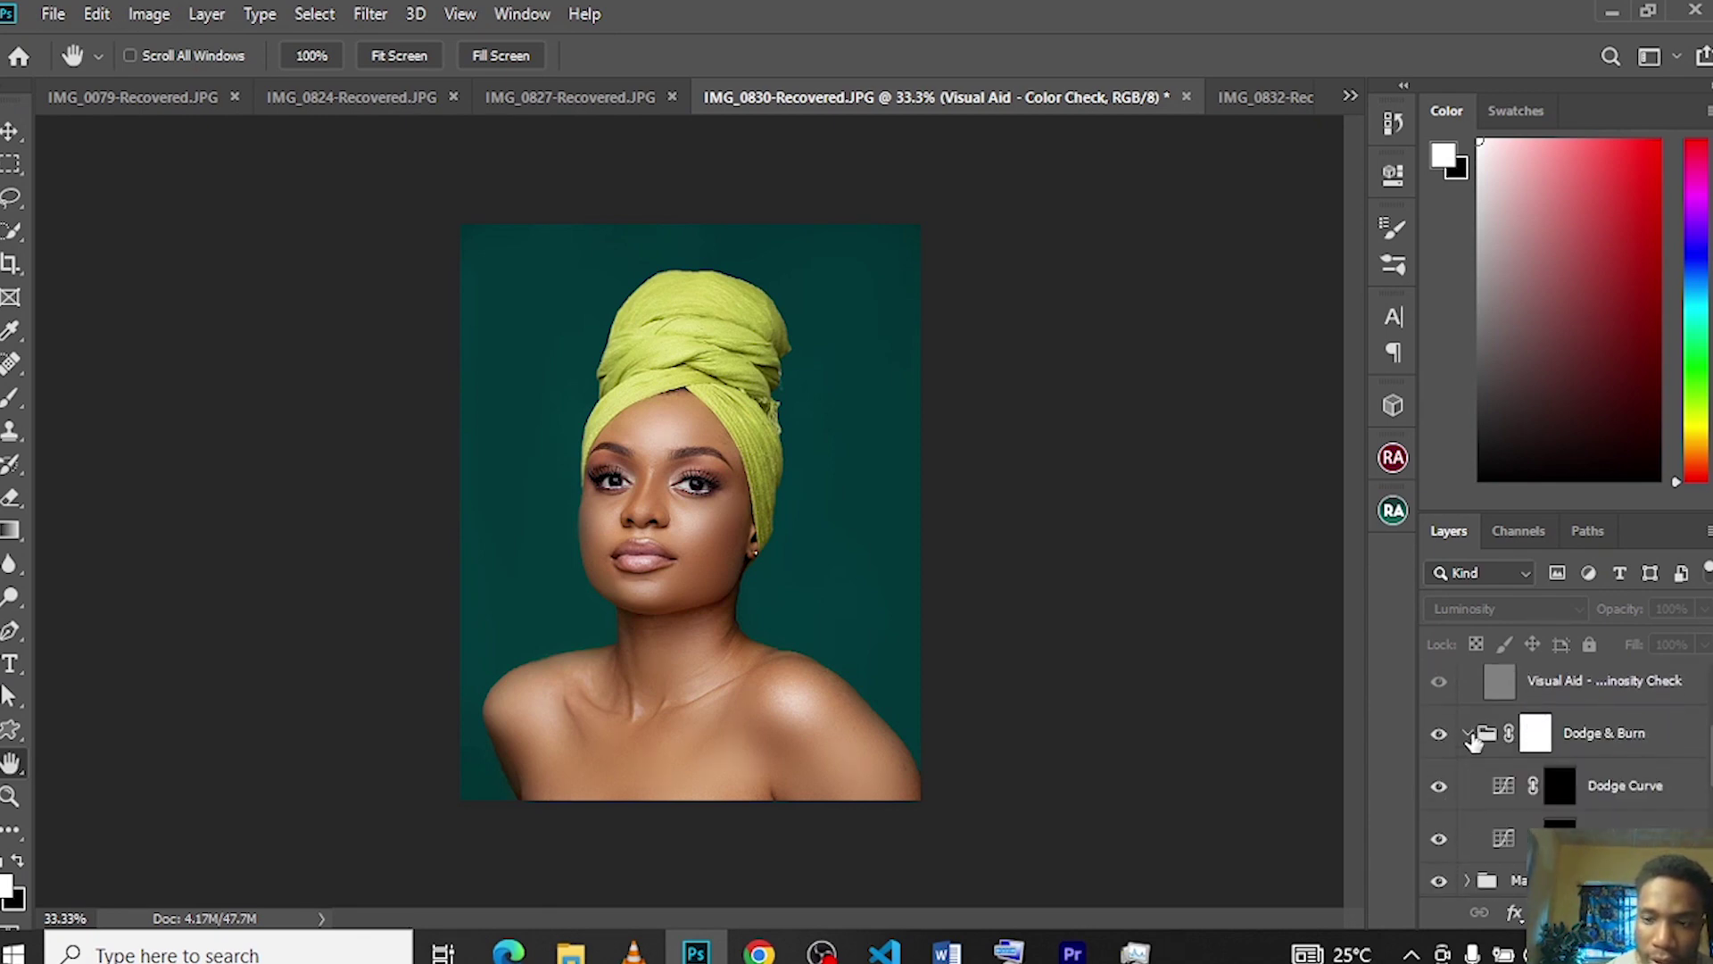
left_click(1560, 822)
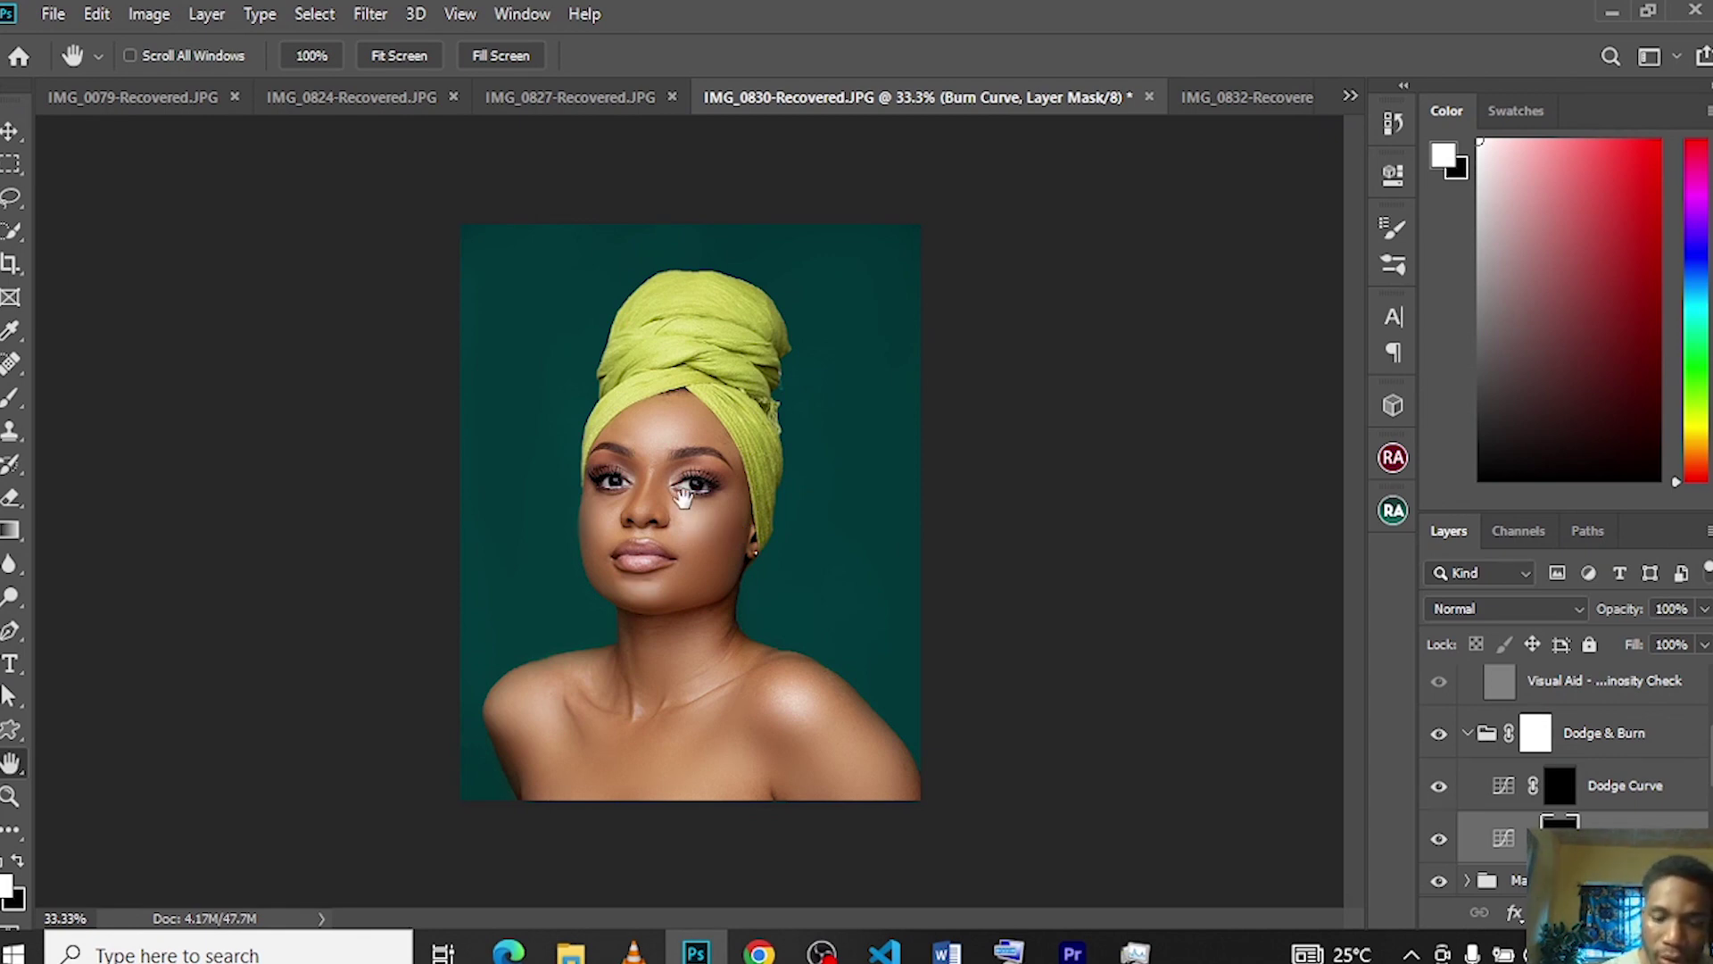
left_click(11, 399)
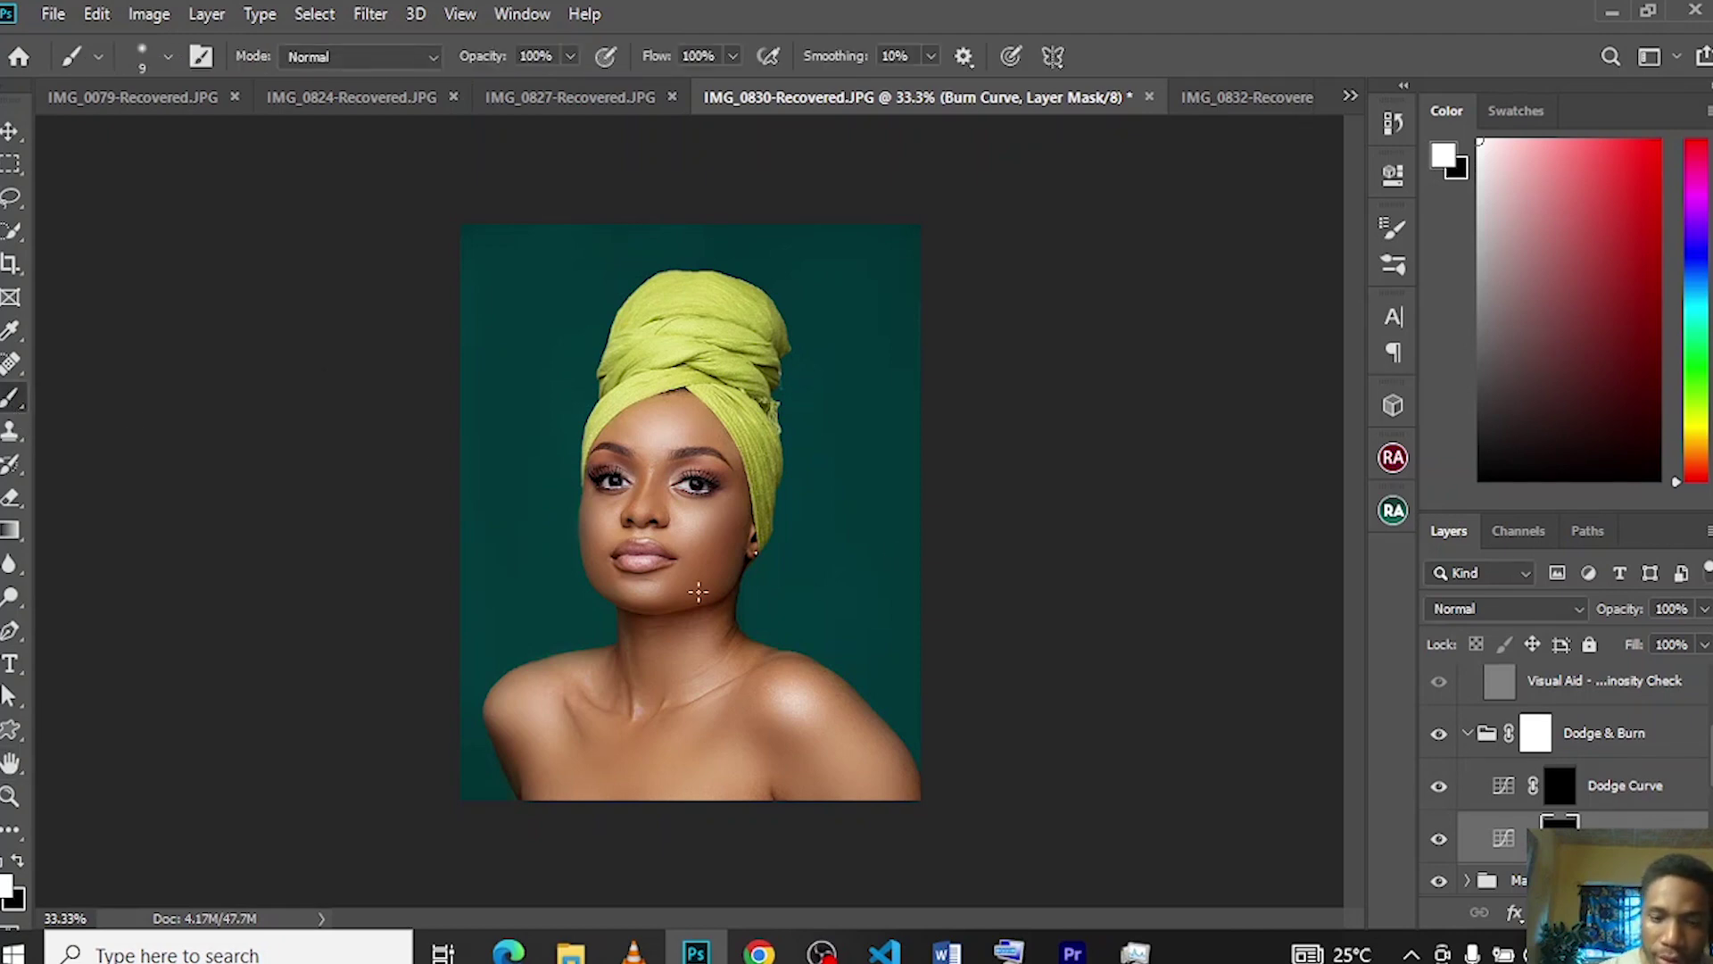
key("bracketright")
key("bracketright")
key("bracketright")
key("bracketright")
key("bracketright")
key("bracketright")
key("bracketright")
key("bracketright")
key("bracketright")
key("bracketright")
key("bracketright")
key("bracketright")
key("bracketright")
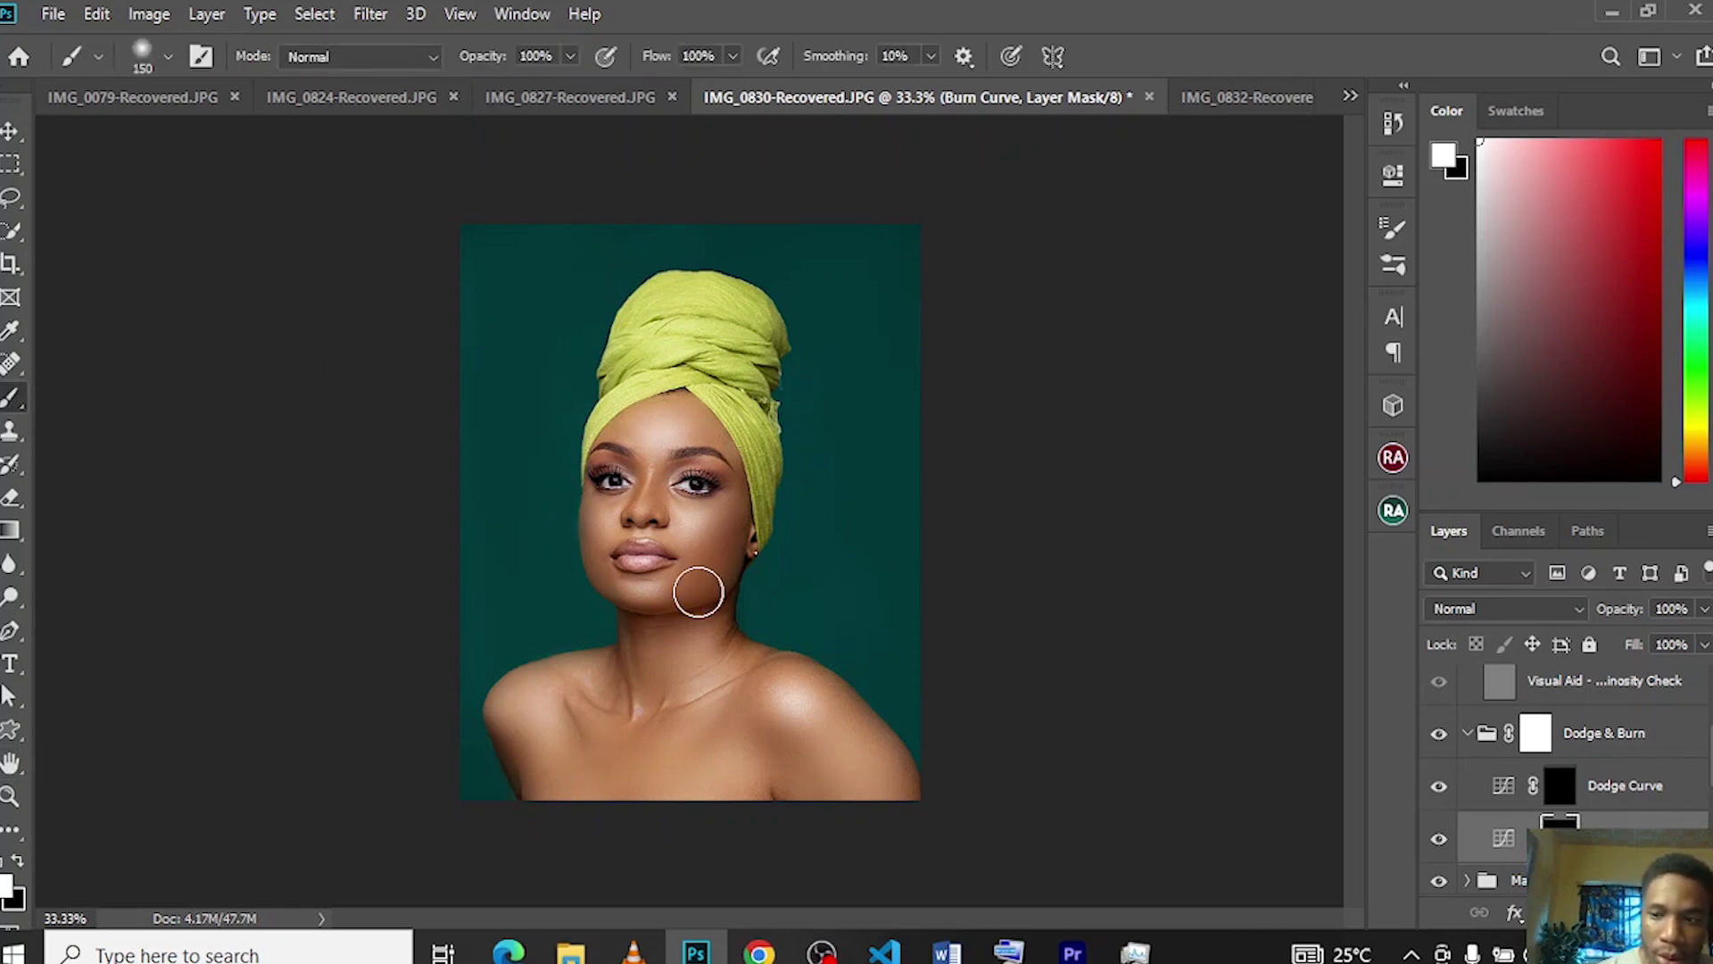
key("bracketleft")
key("bracketleft")
key("bracketleft")
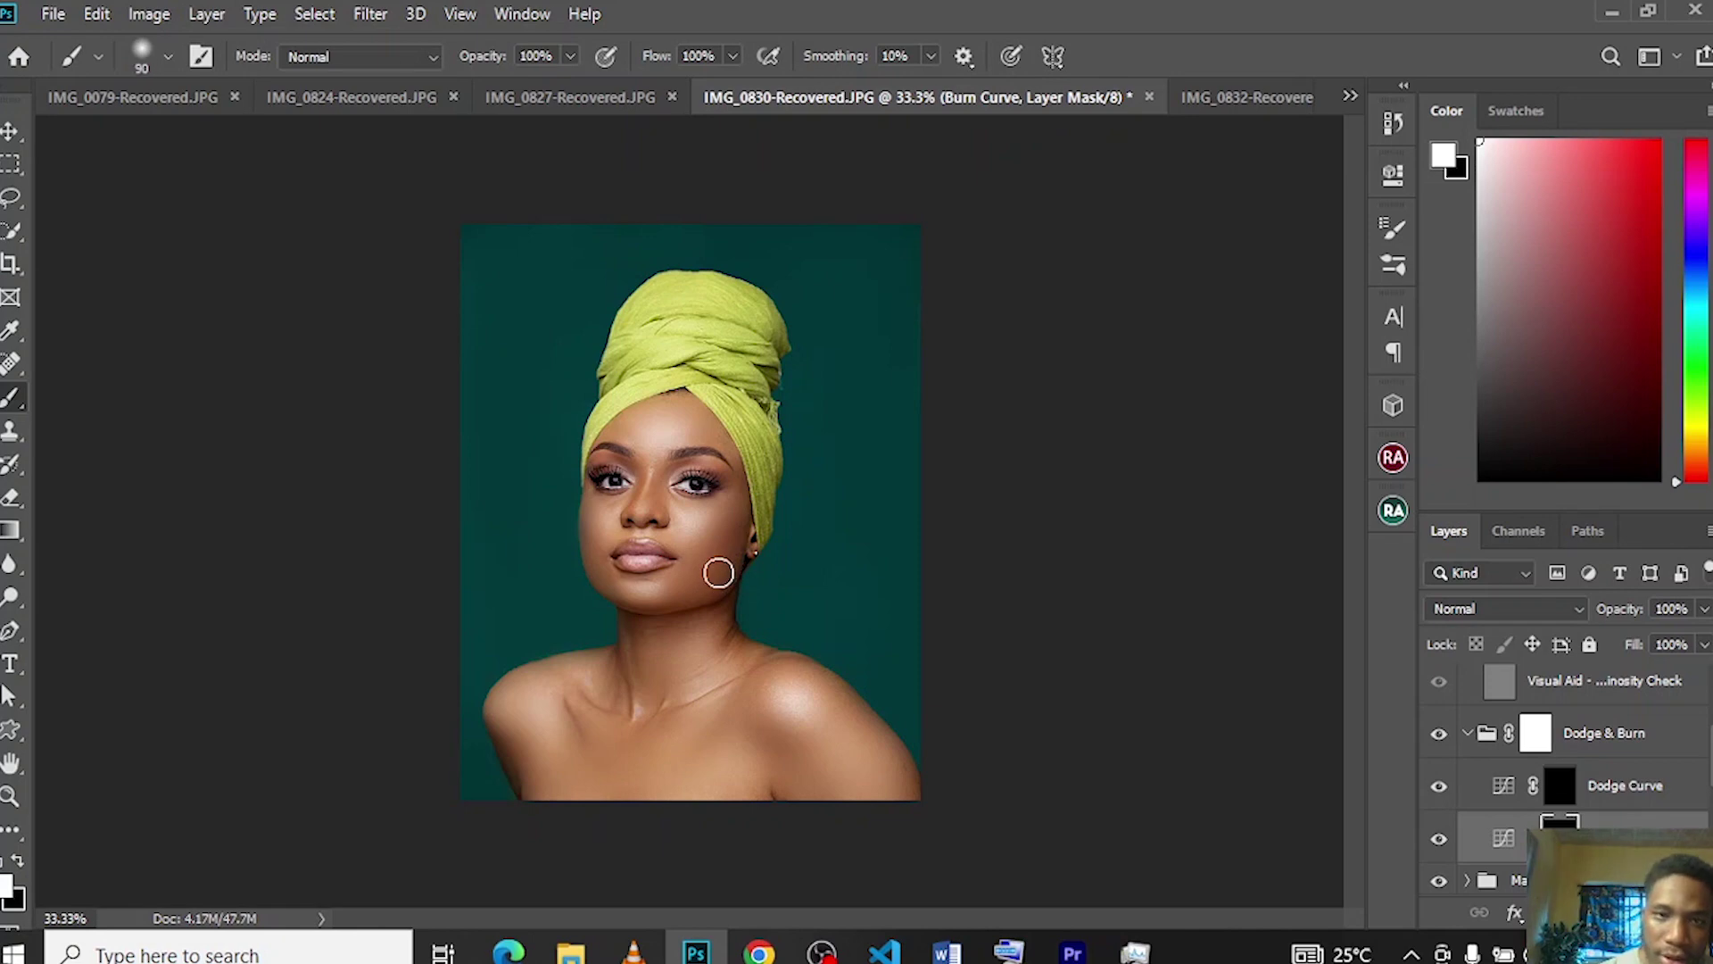
left_click(570, 56)
left_click(468, 84)
left_click(730, 565)
- Burn soft shading along the jaw, neck, cheek and beside the lips
mouse_move(677, 604)
left_mouse_down()
mouse_move(738, 524)
mouse_move(698, 592)
mouse_move(651, 601)
mouse_move(731, 578)
left_mouse_up()
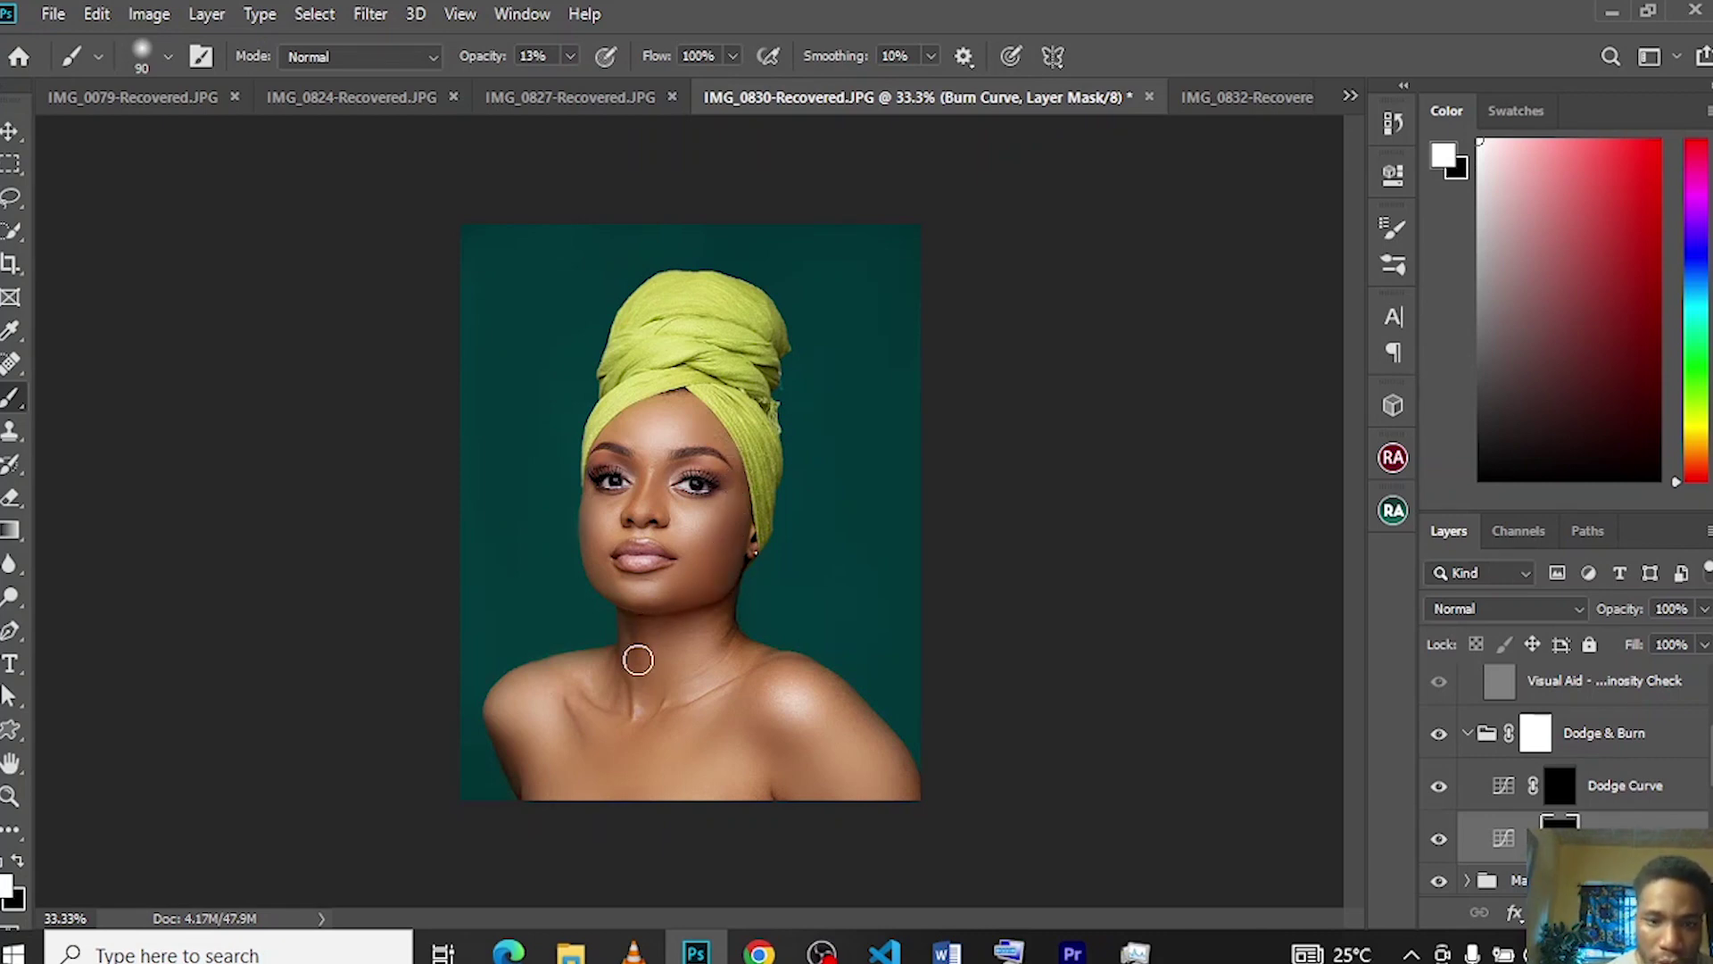
key("bracketleft")
key("bracketleft")
key("bracketleft")
key("bracketleft")
key("ctrl+plus")
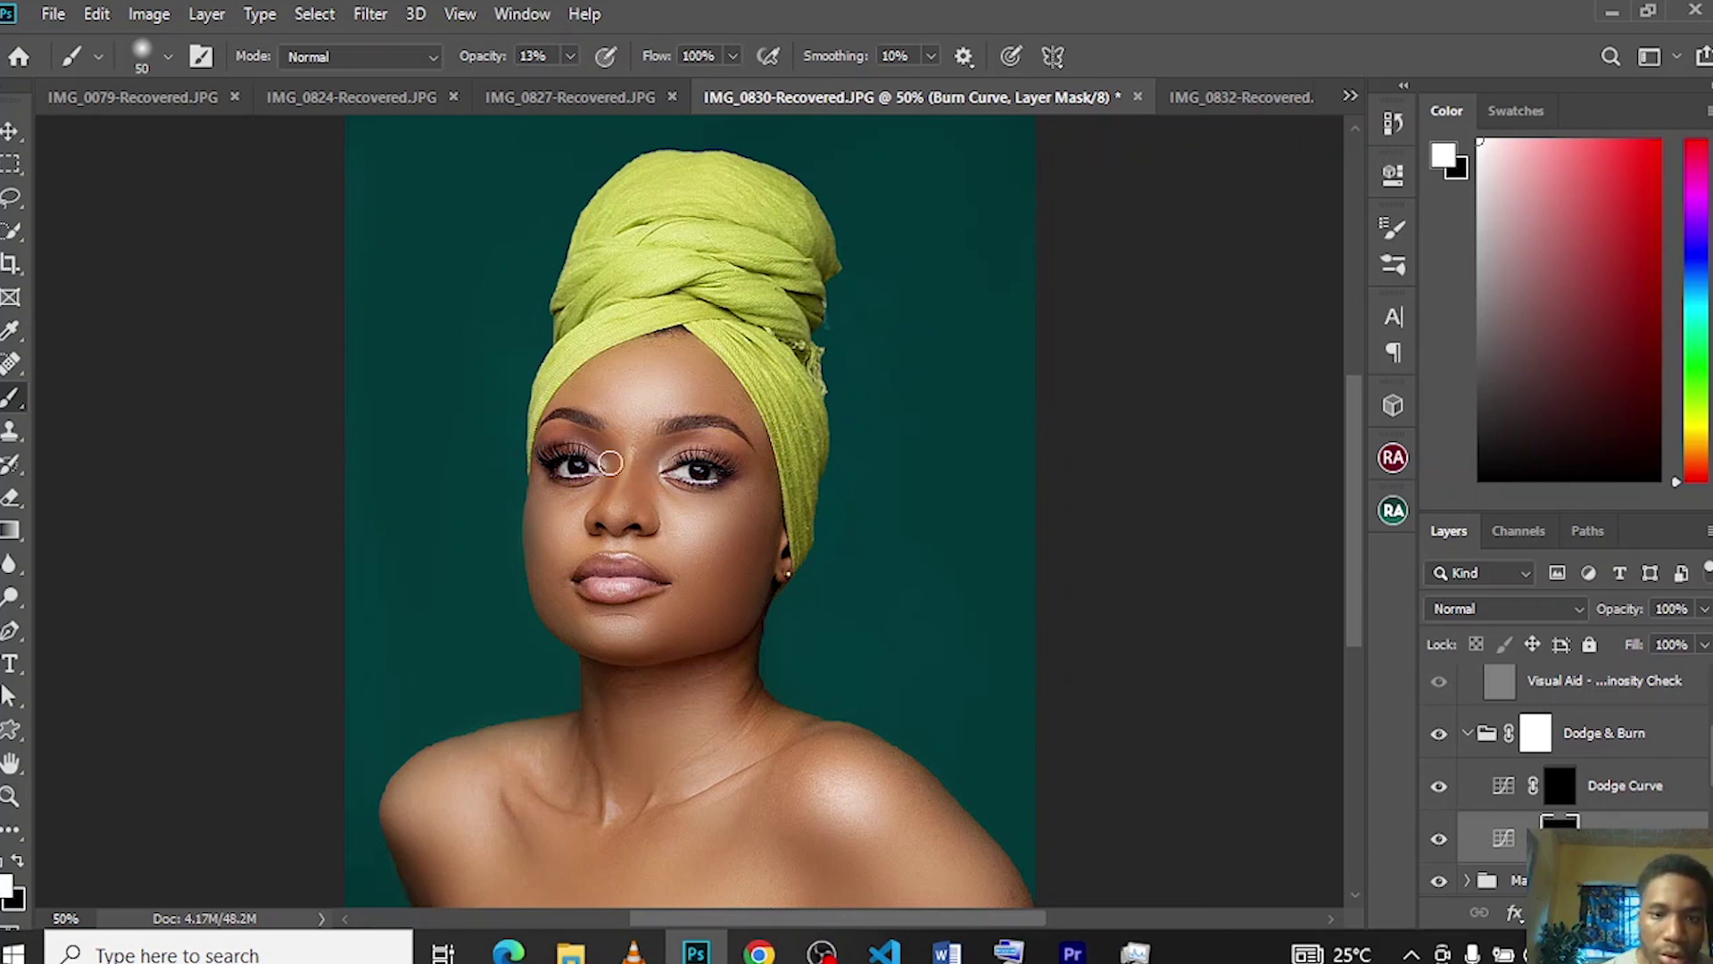
mouse_move(600, 485)
left_mouse_down()
mouse_move(580, 550)
mouse_move(551, 536)
mouse_move(572, 636)
mouse_move(566, 624)
mouse_move(637, 655)
left_mouse_up()
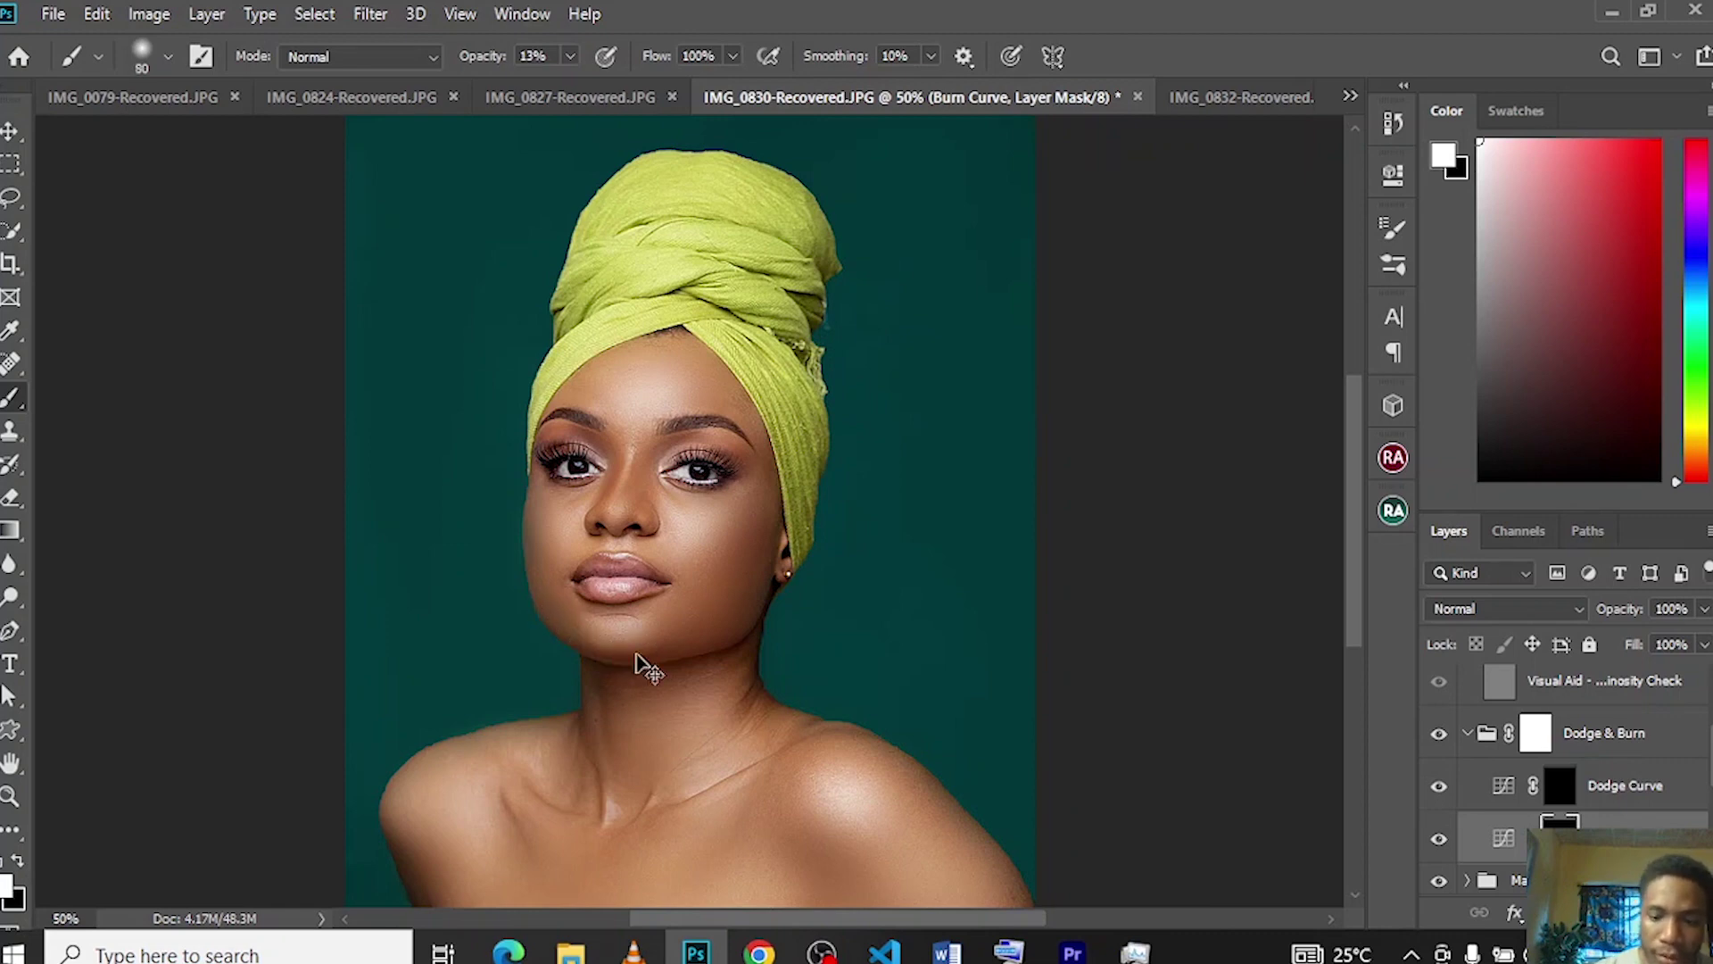
key("ctrl+minus")
key("bracketright")
key("bracketright")
key("bracketright")
key("bracketright")
key("bracketright")
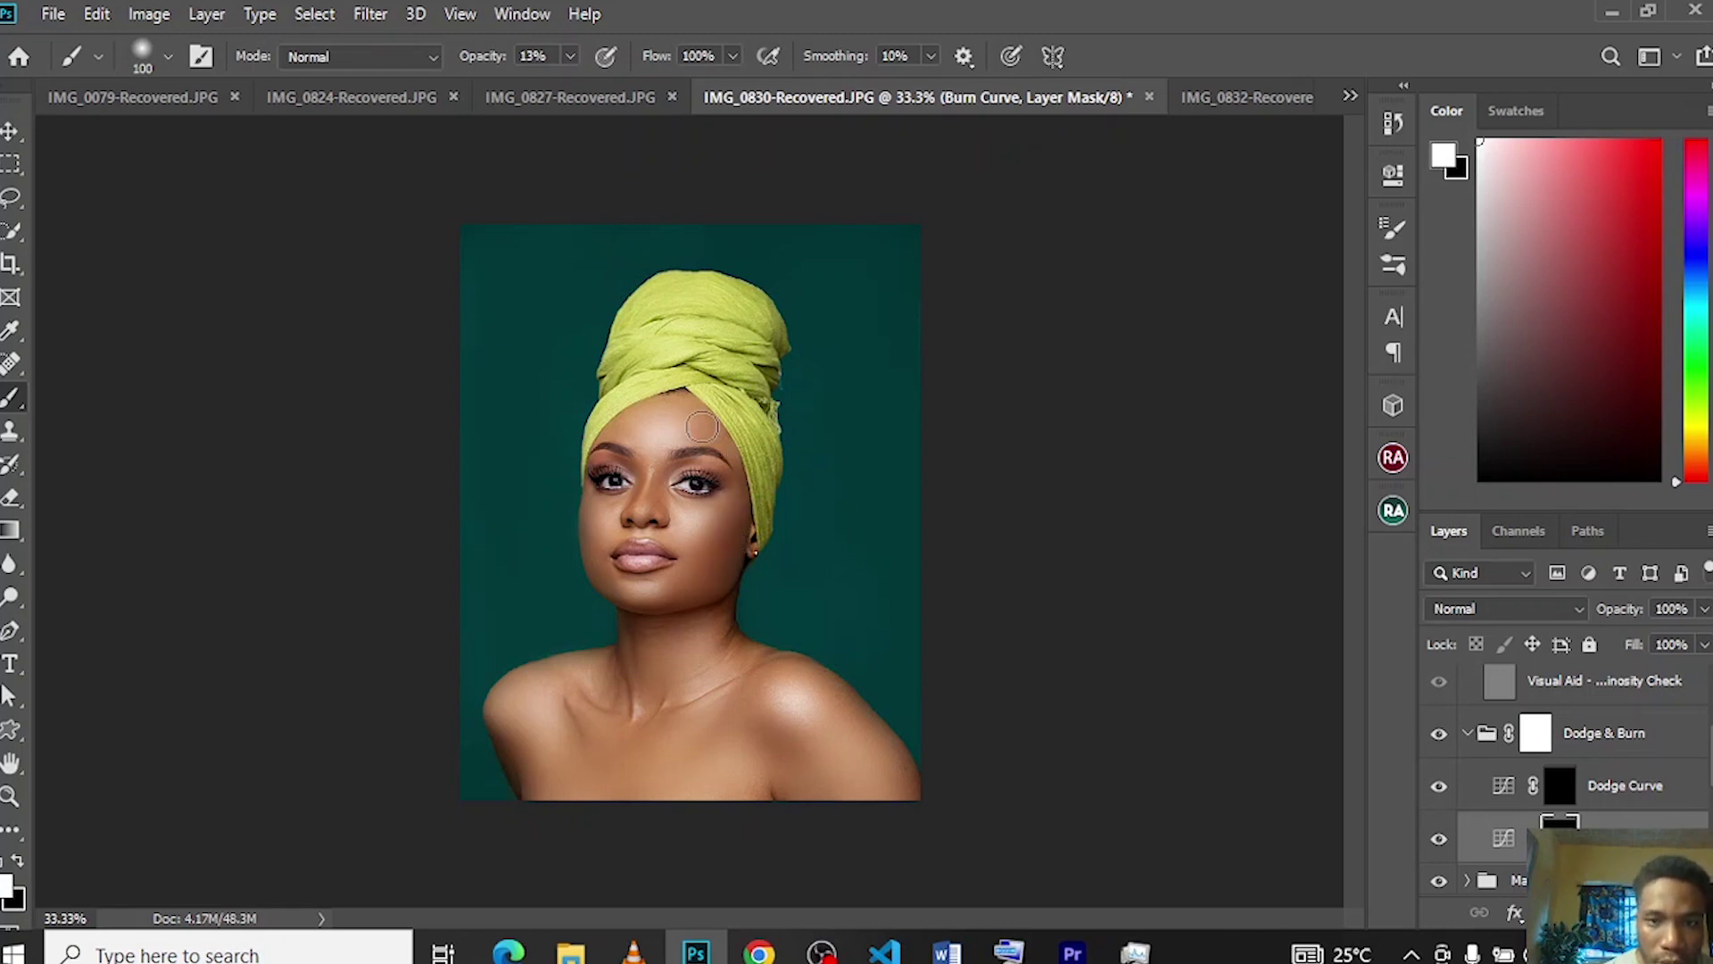
mouse_move(624, 539)
left_mouse_down()
mouse_move(599, 578)
mouse_move(586, 565)
left_mouse_up()
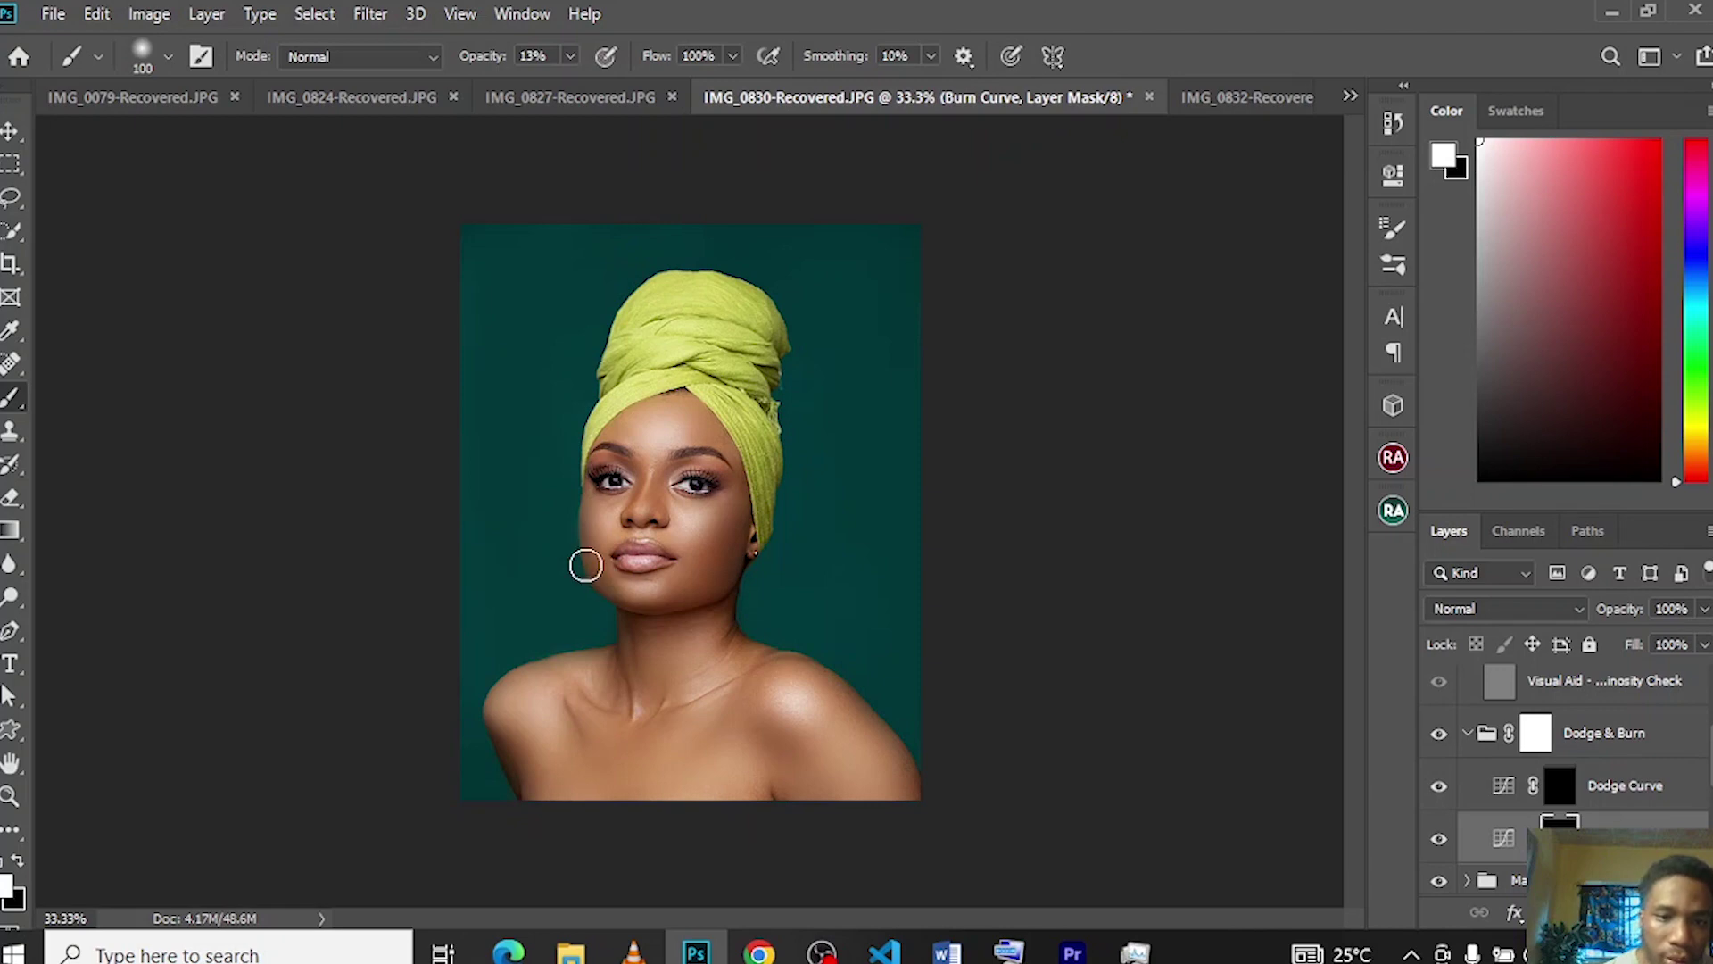
left_click(1622, 791)
key("bracketleft")
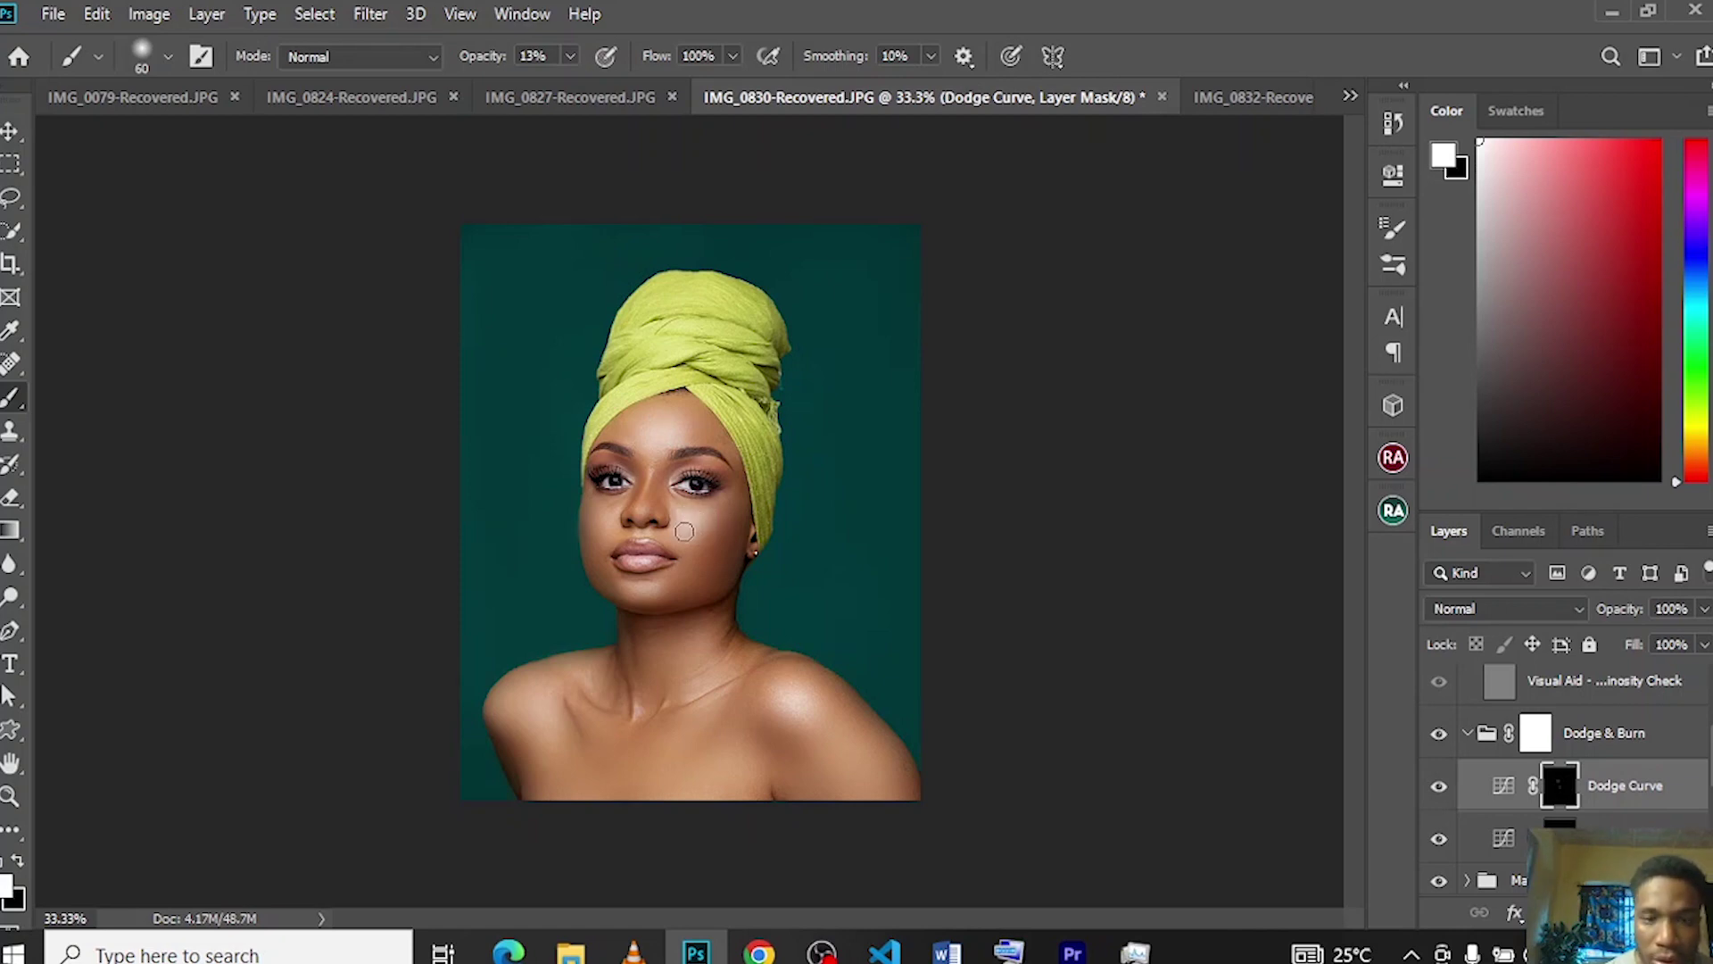
- Raise brush opacity to 22% and dodge the shoulder with a 90 px brush
left_click(571, 55)
left_click_drag(569, 85, 581, 85)
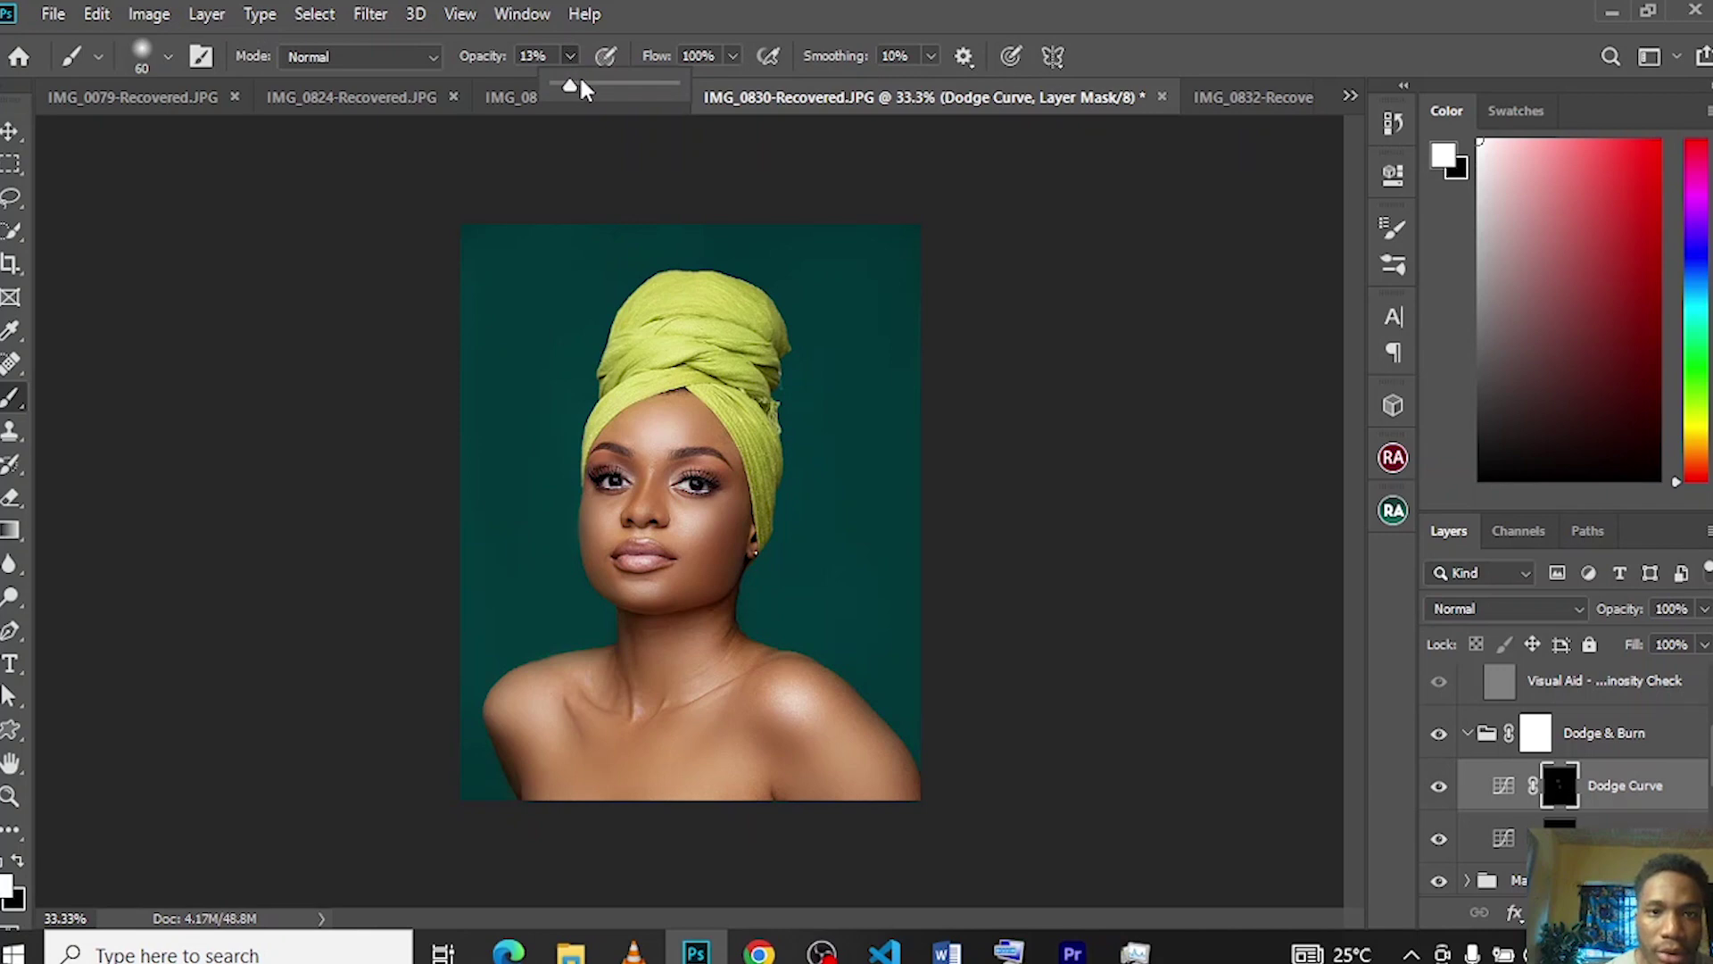
left_click(599, 514)
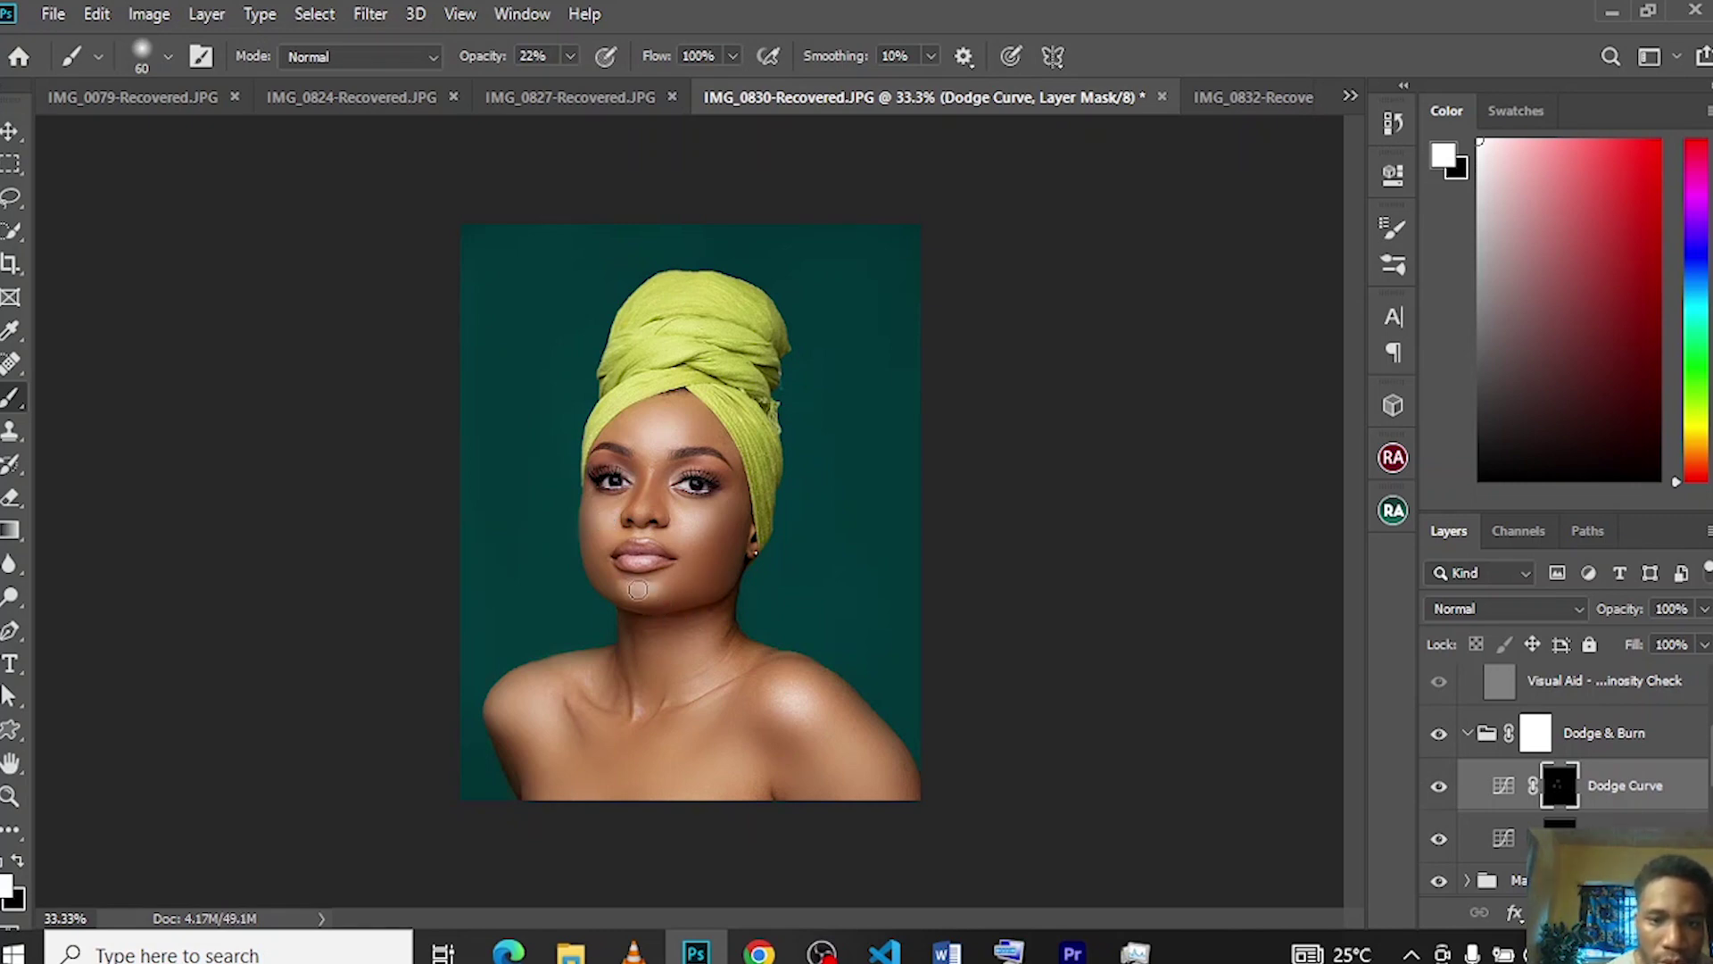
key("bracketright")
key("bracketright")
key("bracketright")
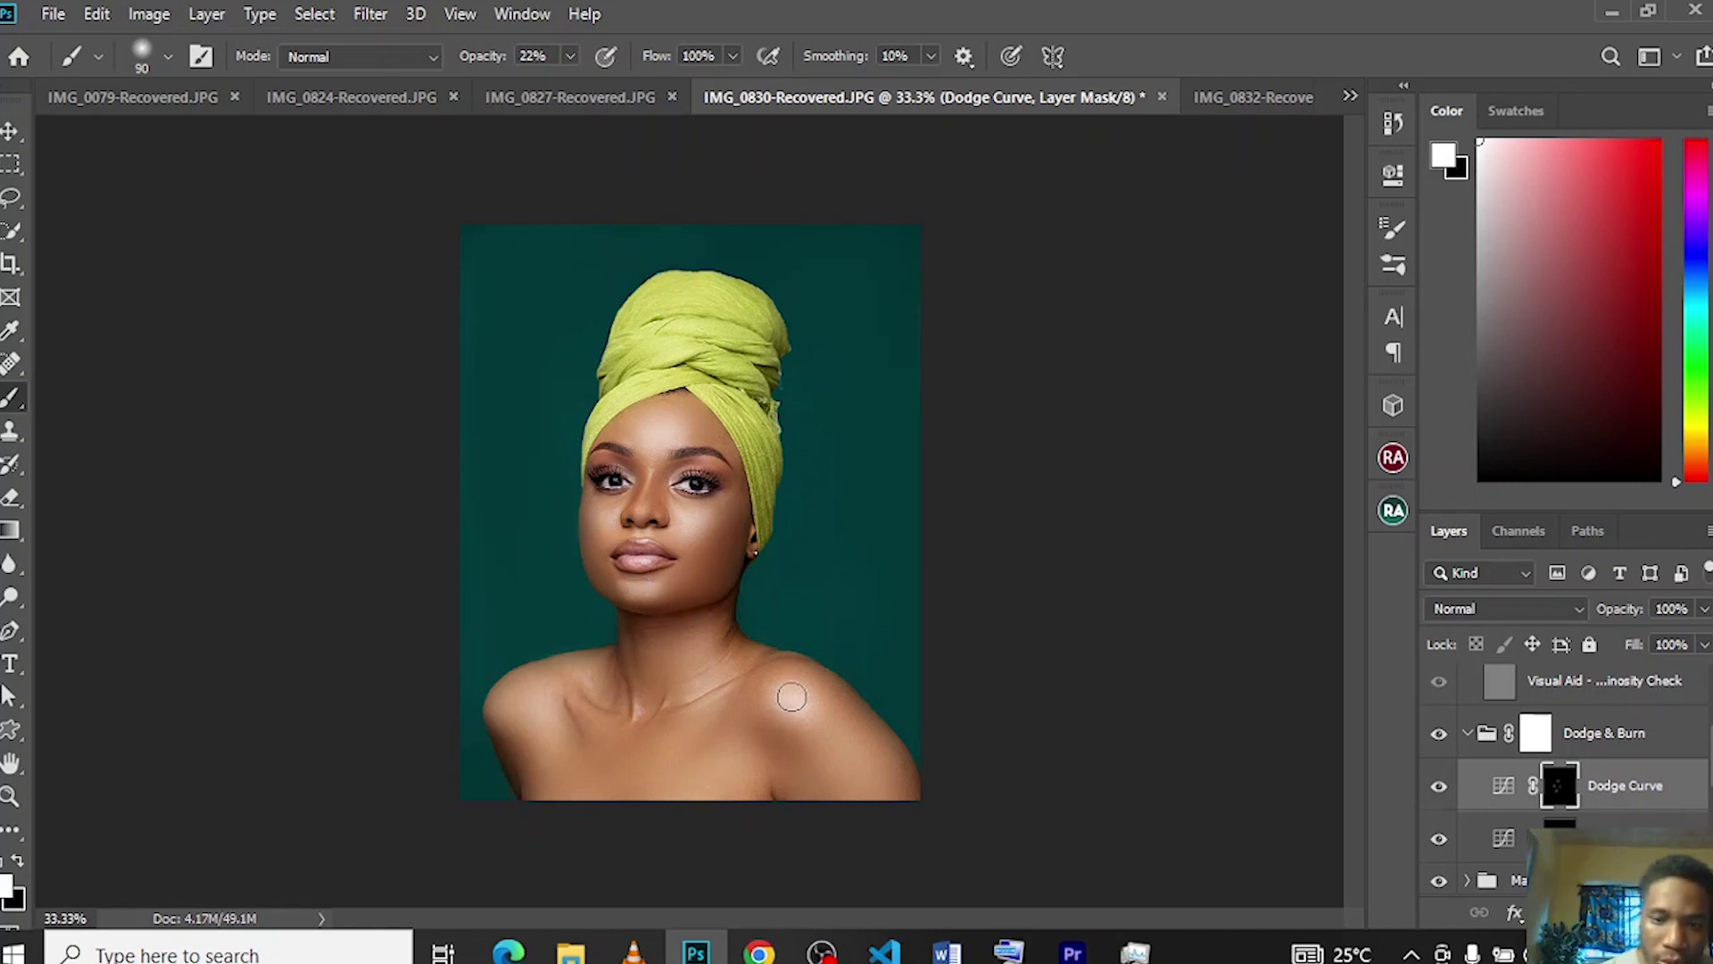
left_click_drag(791, 708, 791, 682)
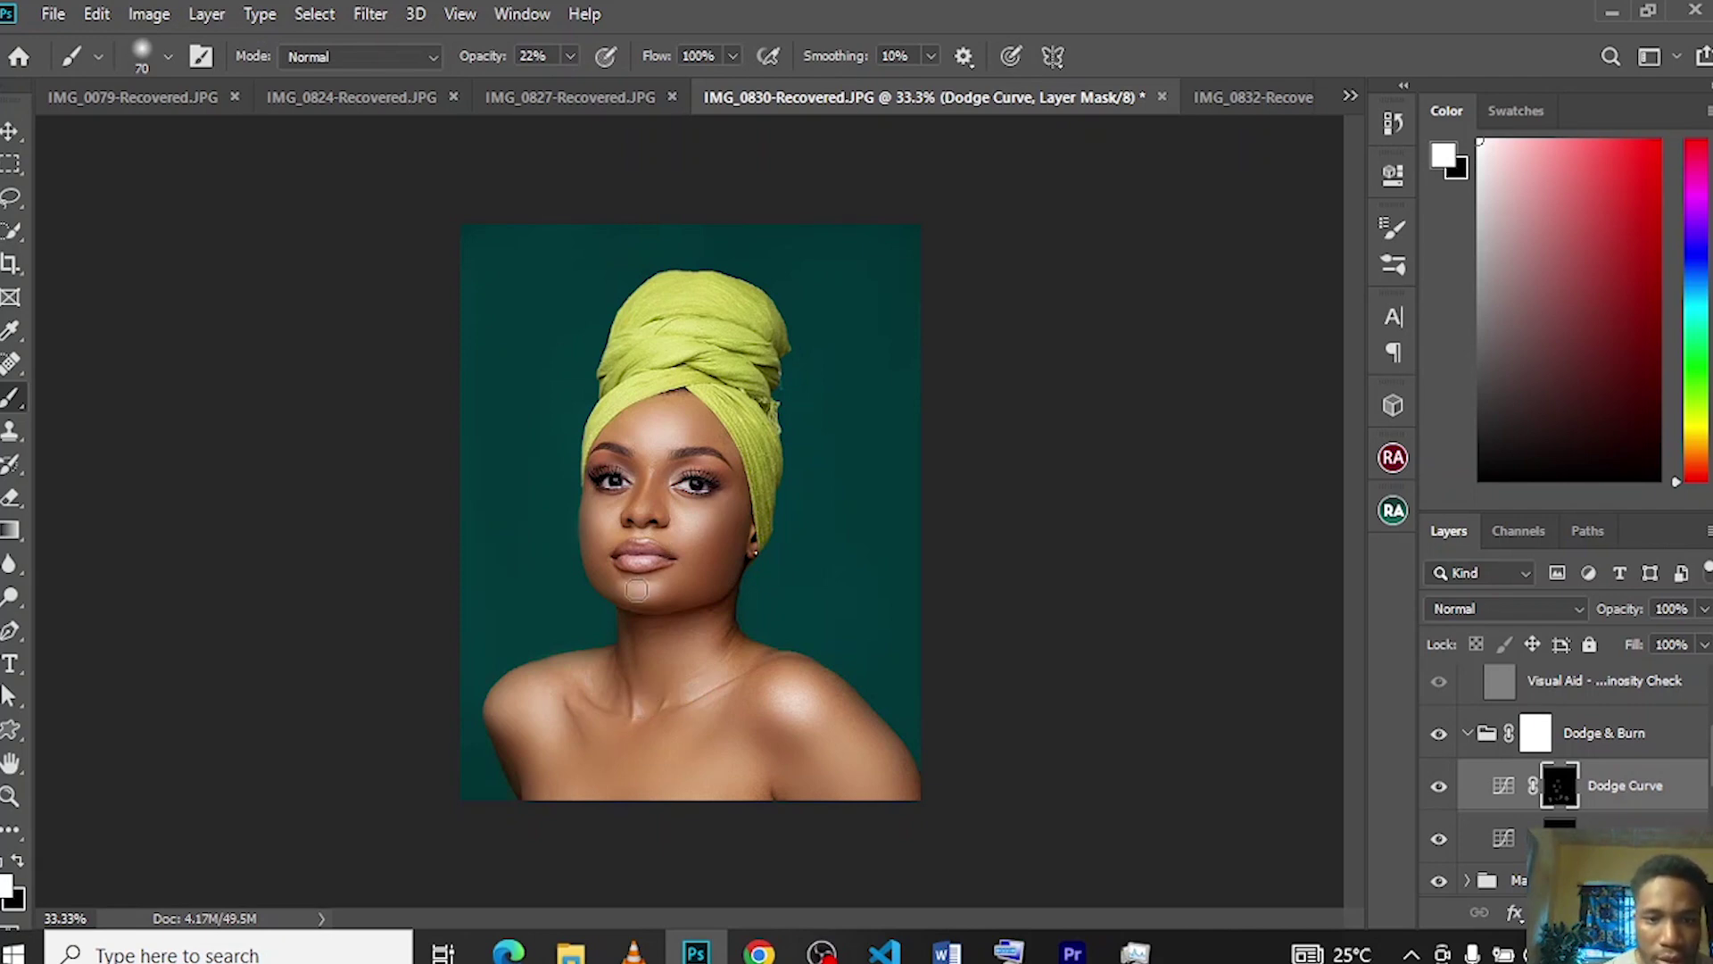
- Zoom to 100% on the face and shrink the brush to 15 for finer dodging
key("ctrl+plus")
key("ctrl+plus")
key("ctrl+plus")
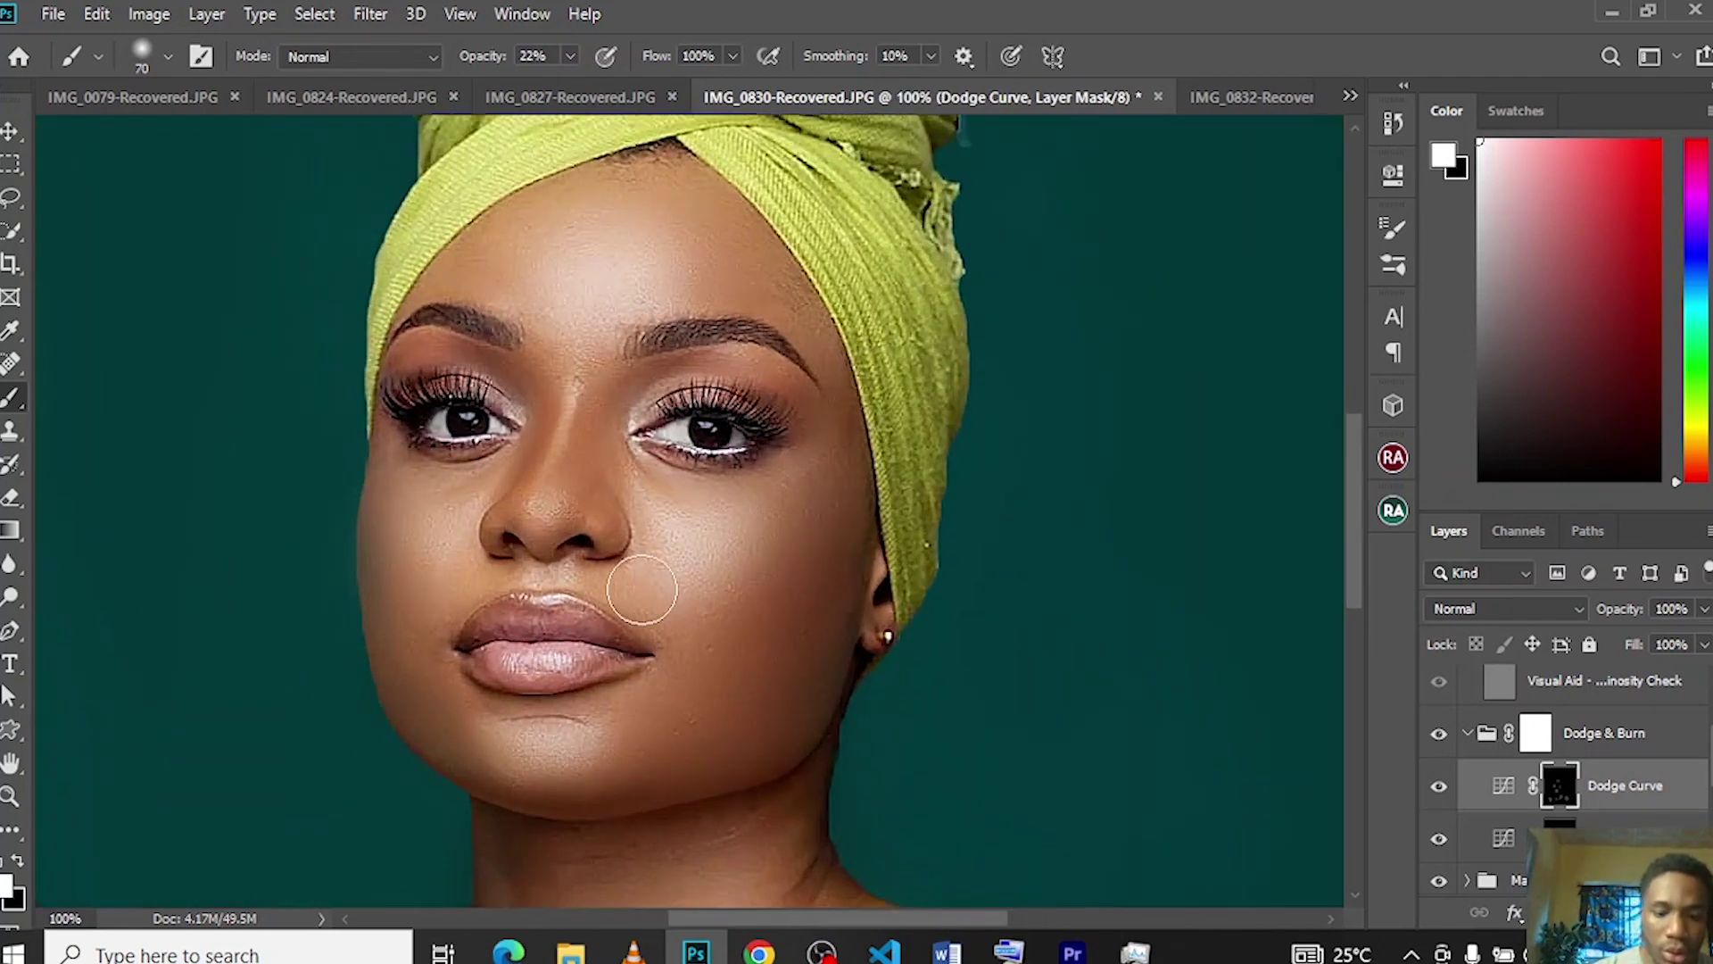
key("bracketleft")
key("bracketleft")
key("bracketleft")
key("bracketleft")
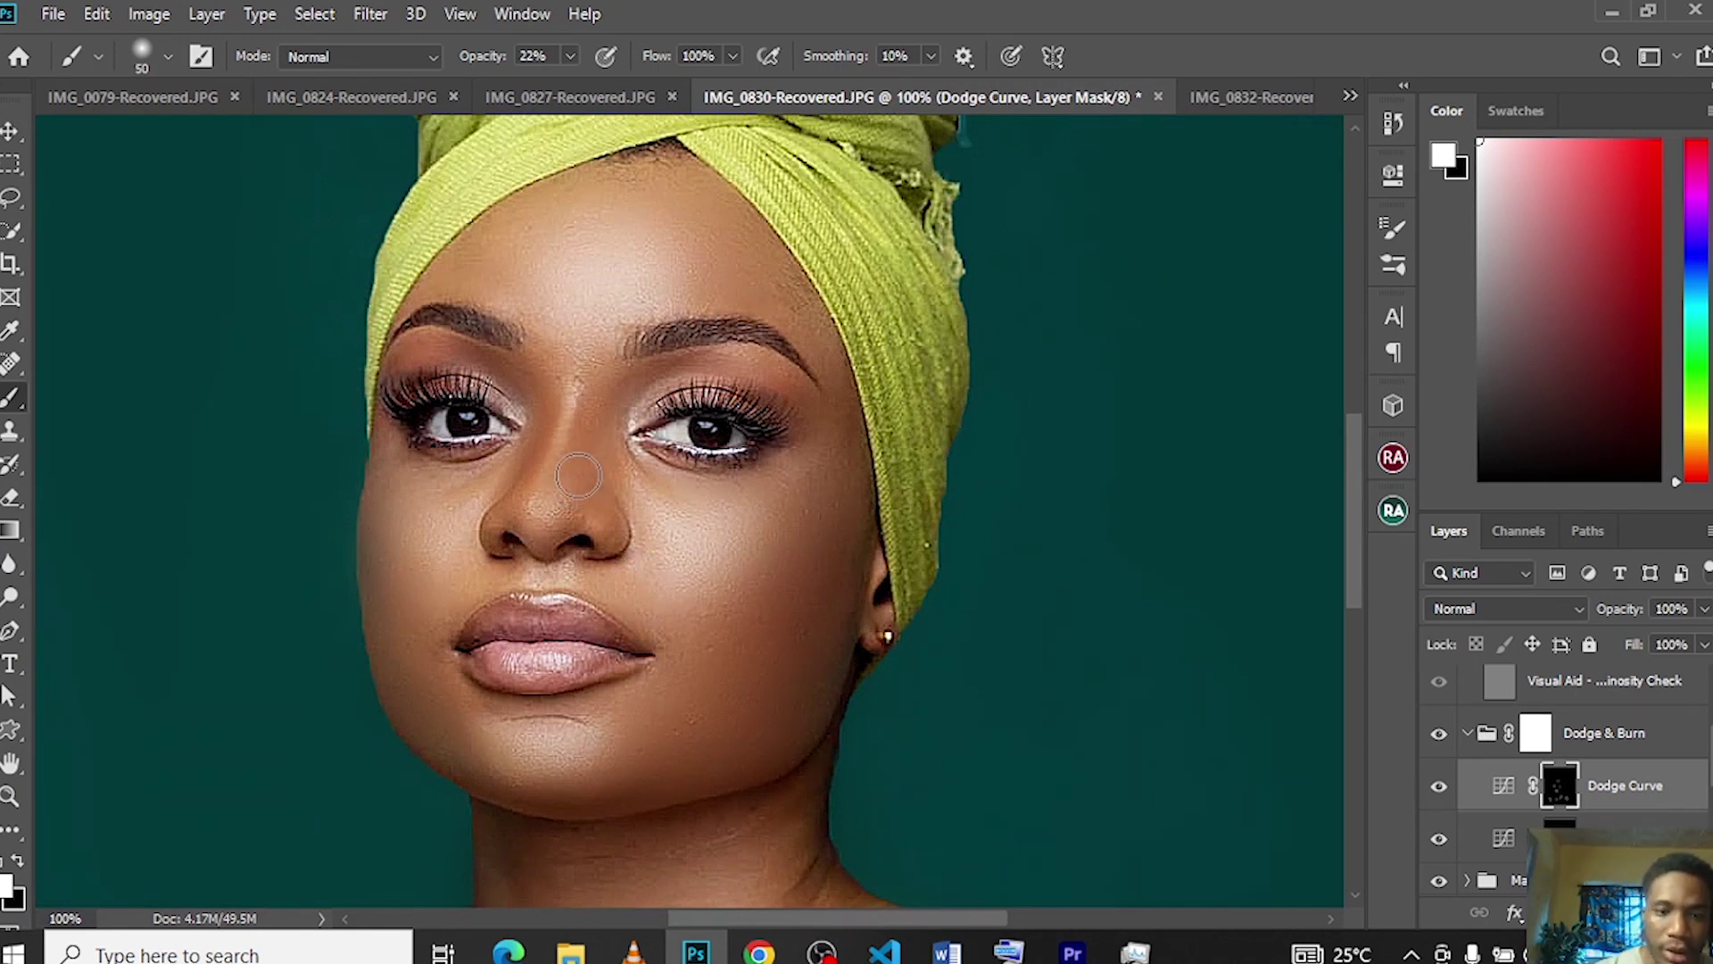
key("bracketleft")
key("bracketleft")
key("bracketleft")
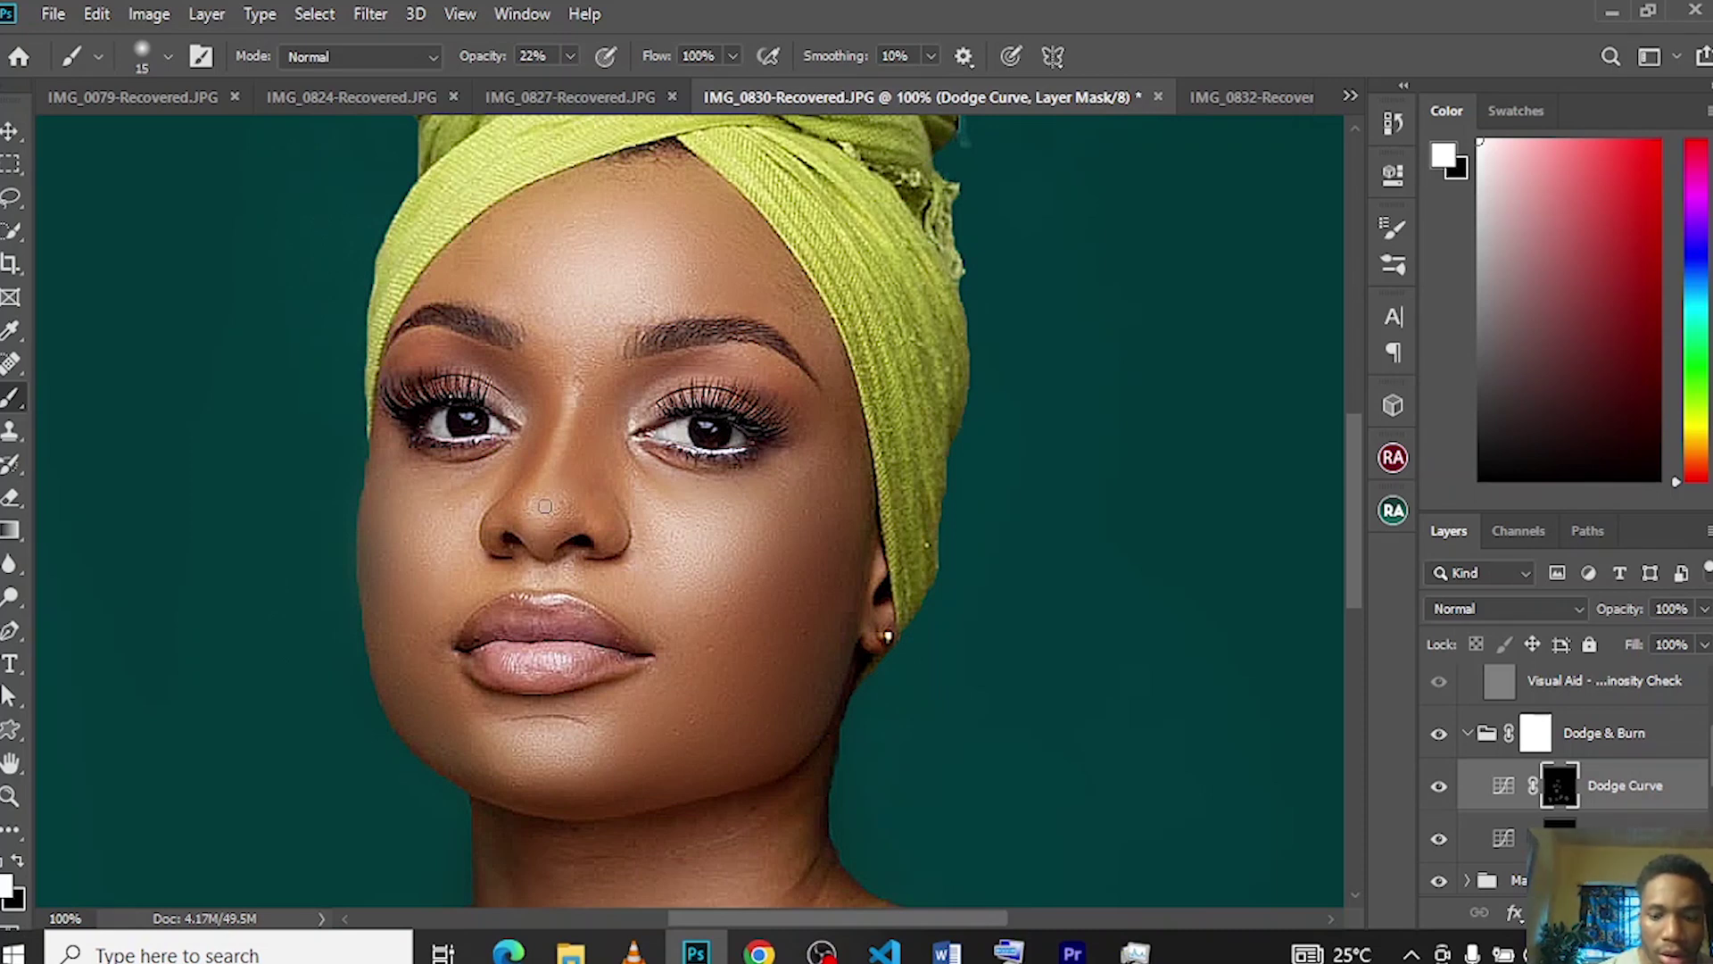
scroll(545, 506, "down", 5)
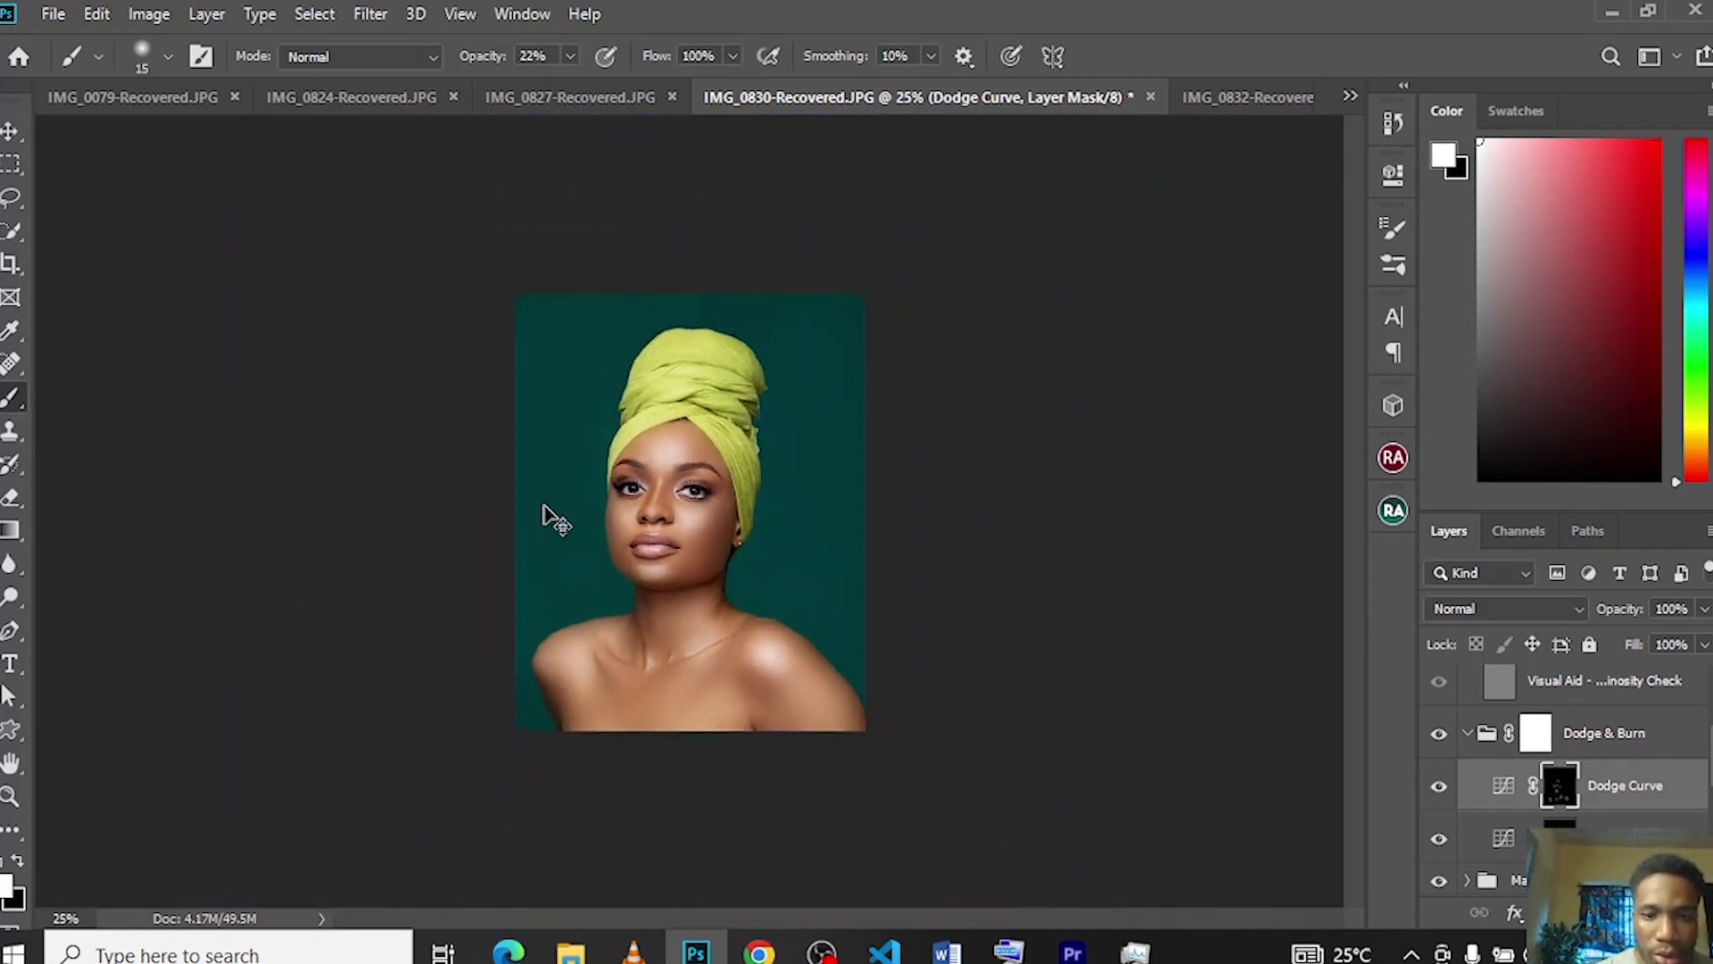
scroll(545, 506, "up", 1)
key("h")
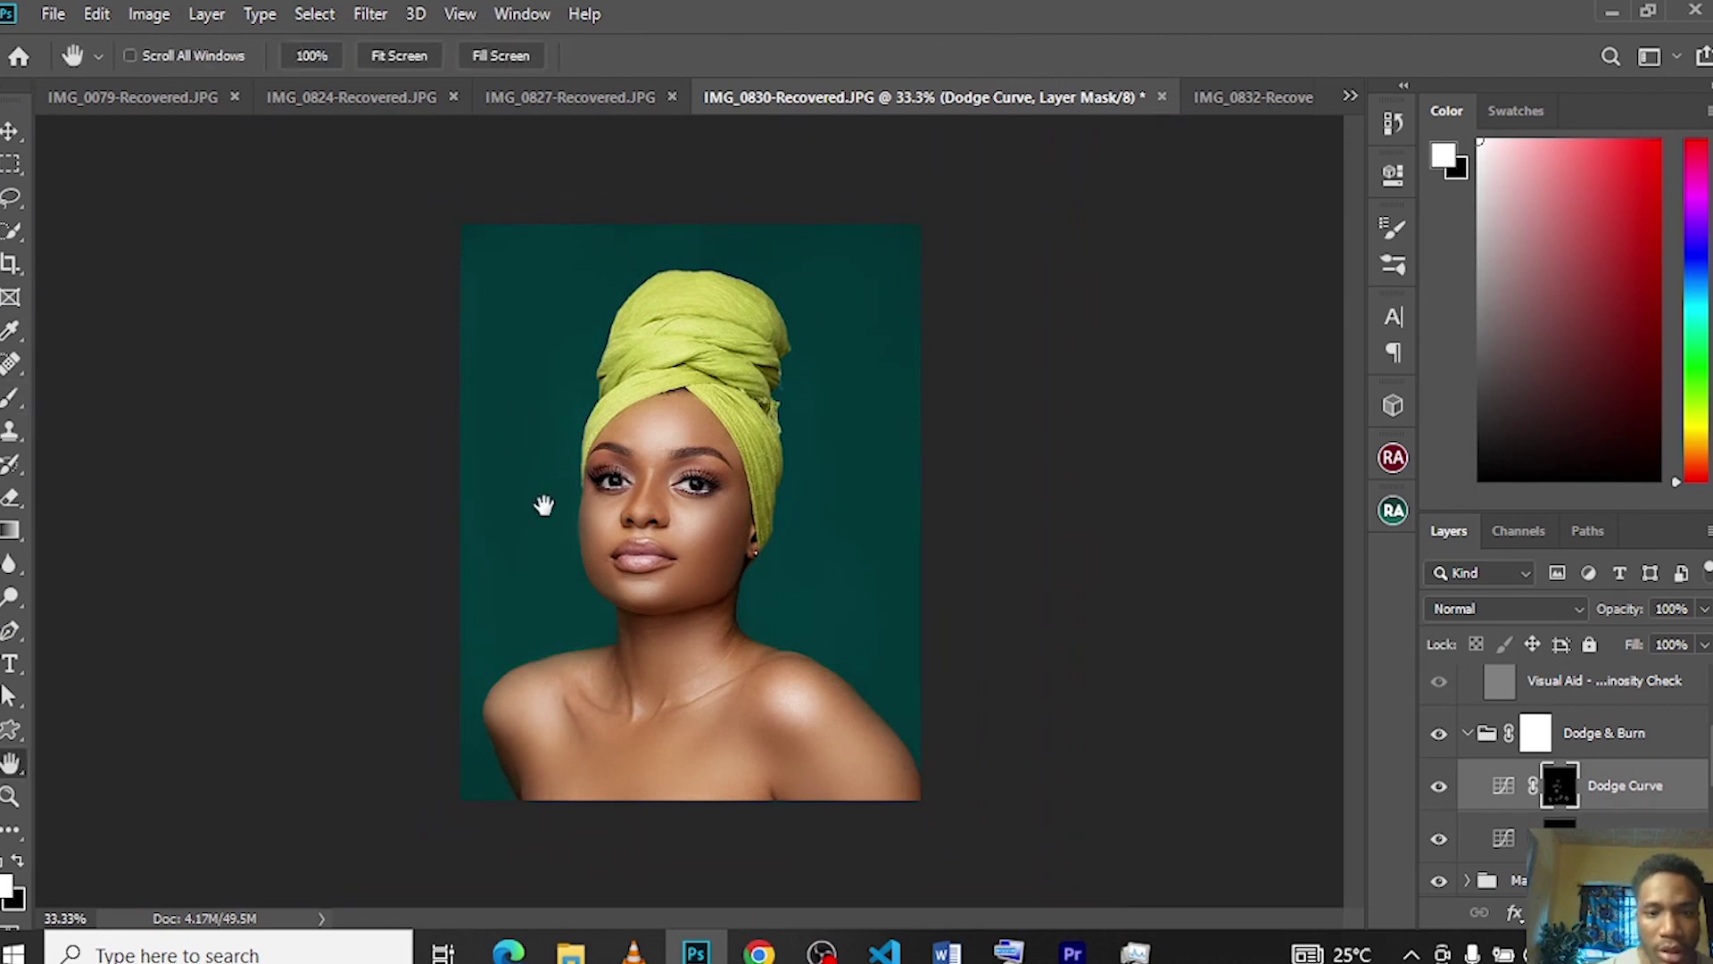
- Toggle Dodge & Burn to compare, collapse Visual Aid, and undo a trial stamped merge
left_click(1440, 733)
left_click(1440, 735)
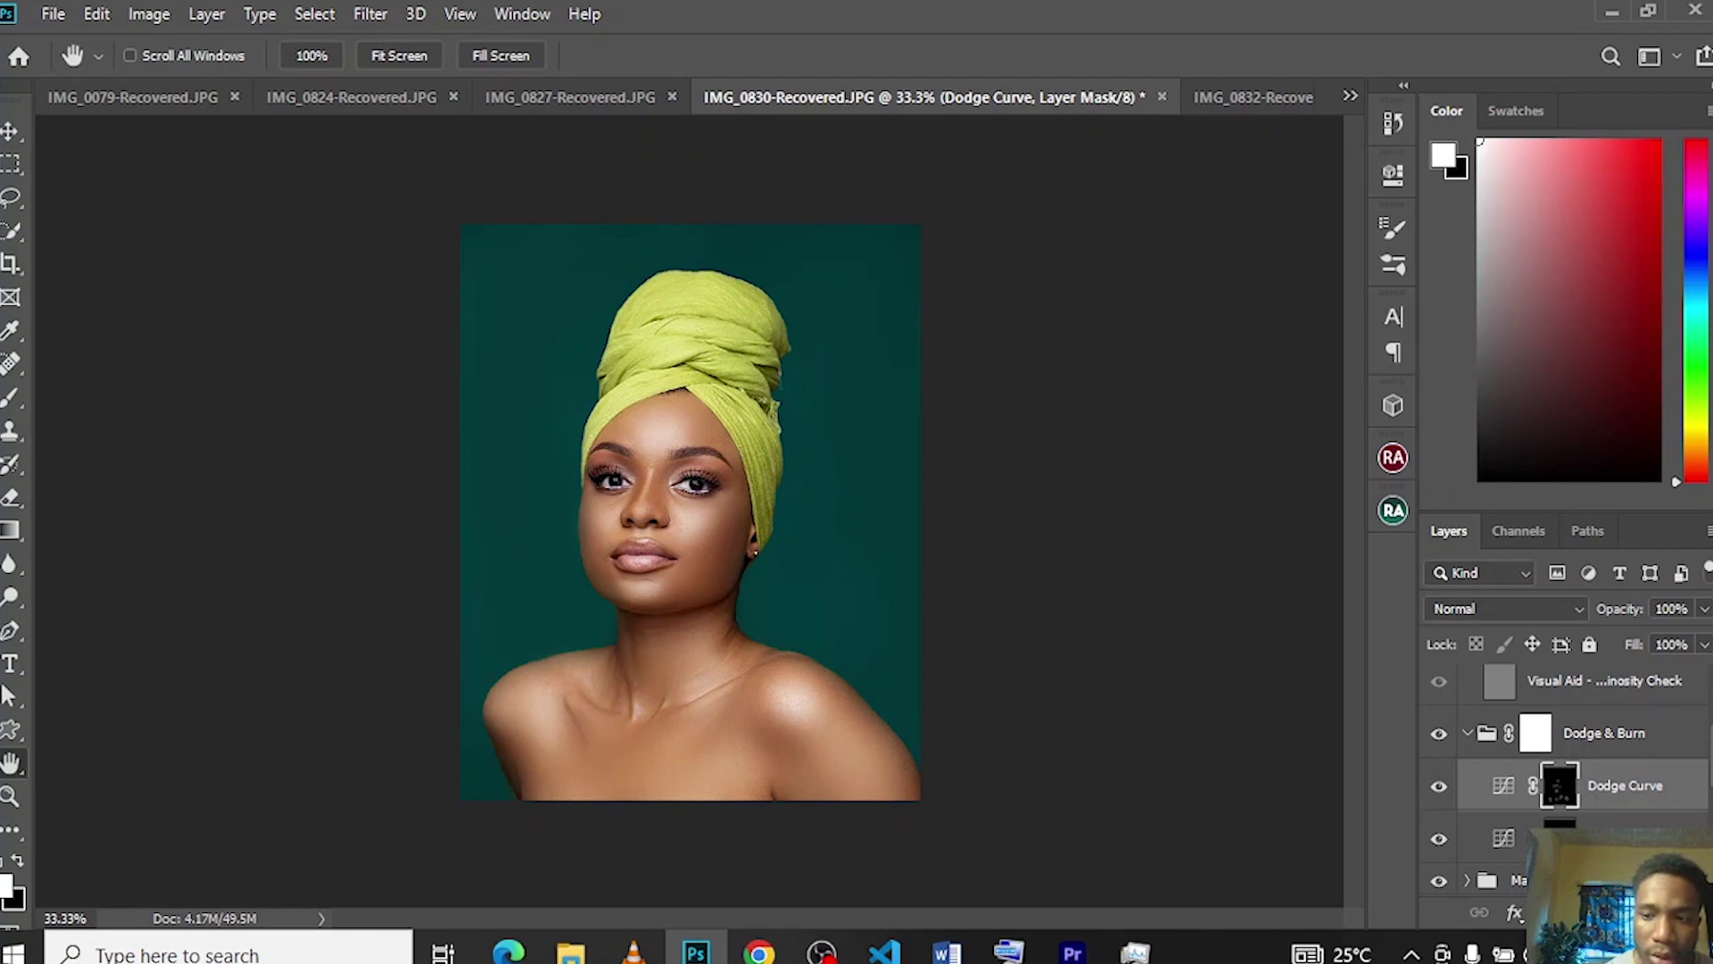
scroll(1659, 712, "up", 1)
left_click(1468, 683)
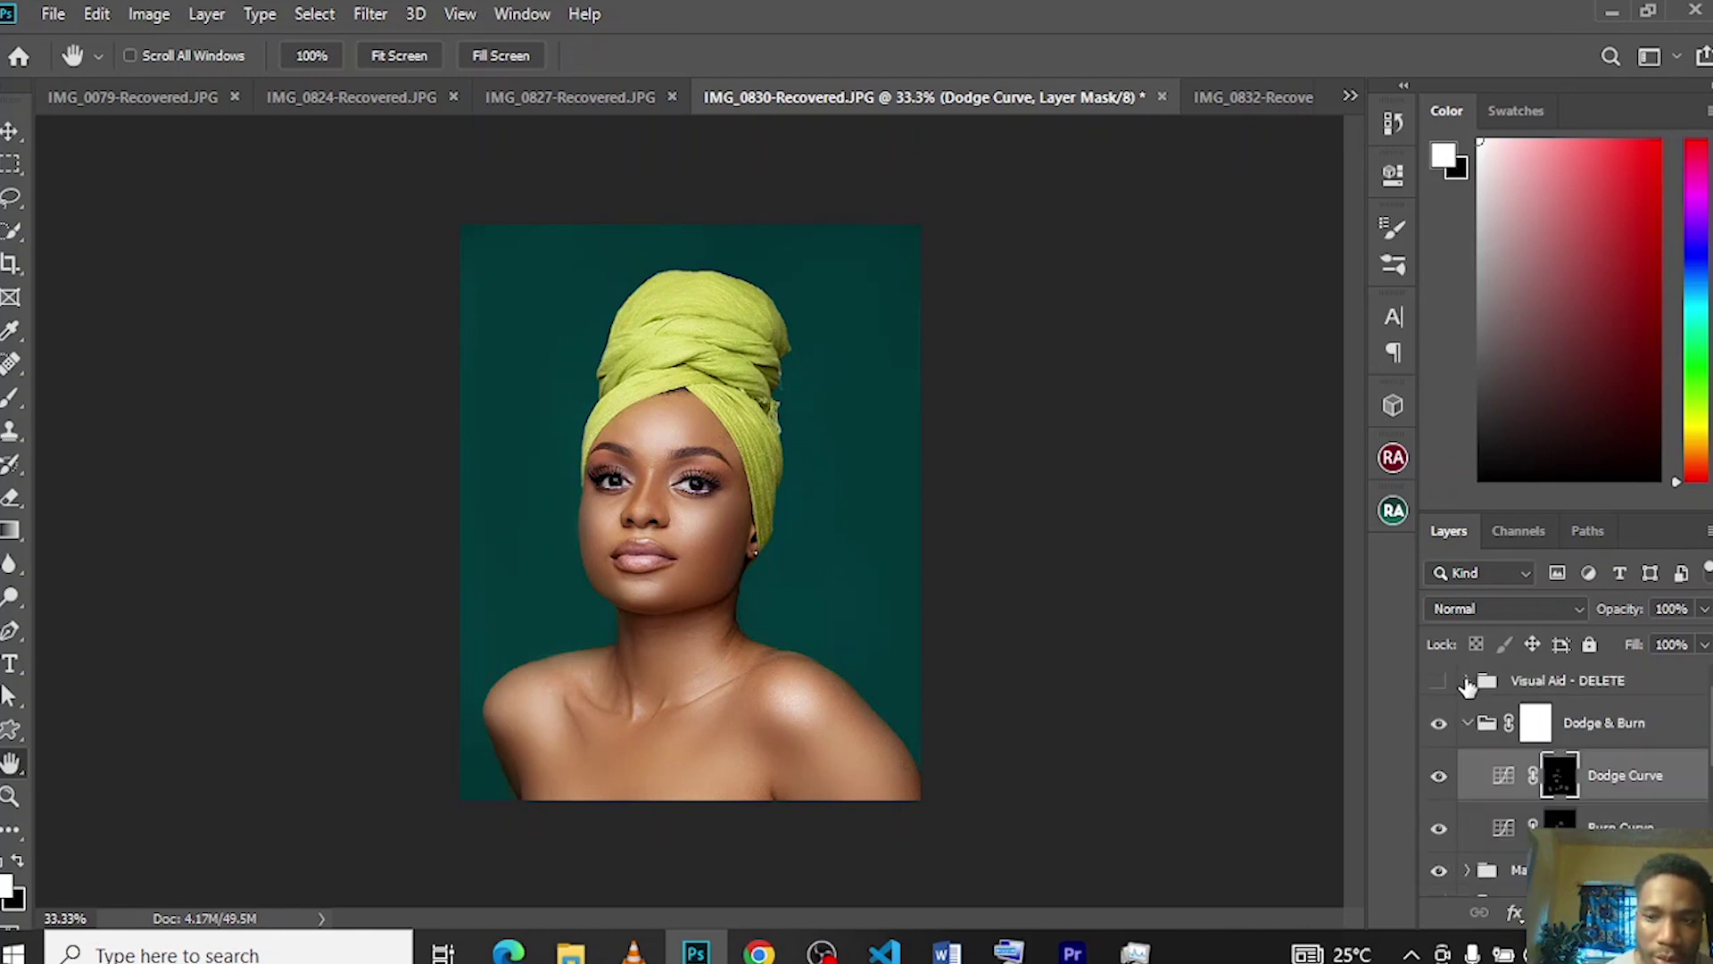
left_click(1633, 692)
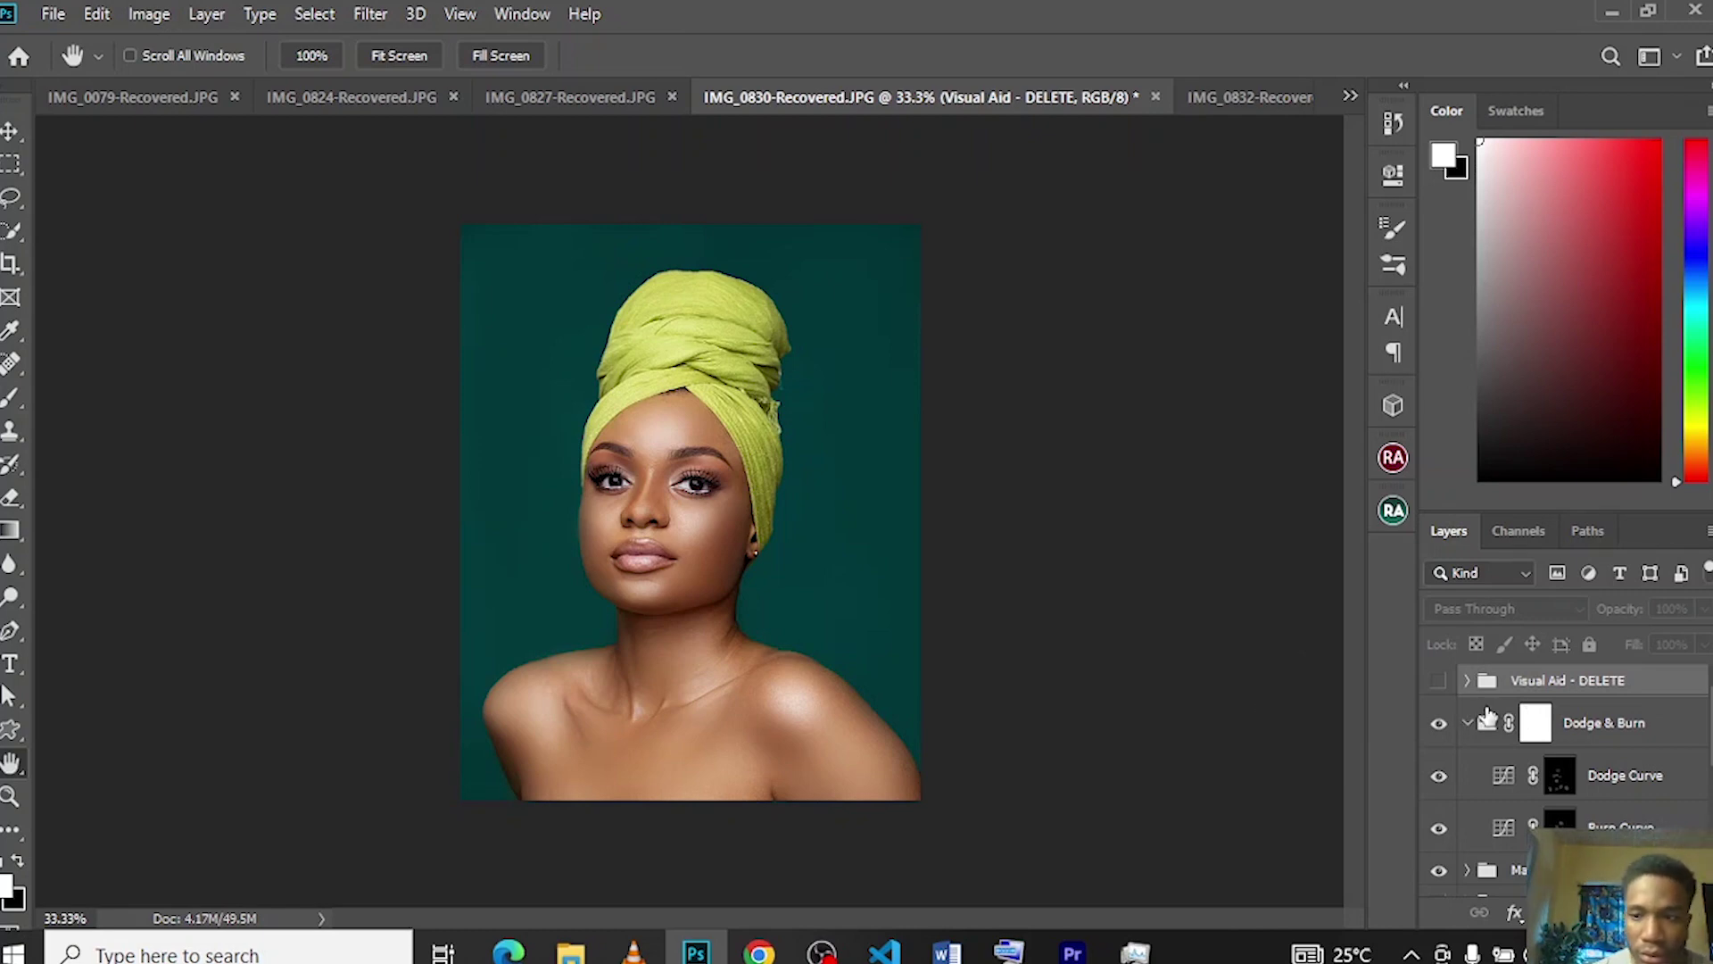
left_click(1631, 734)
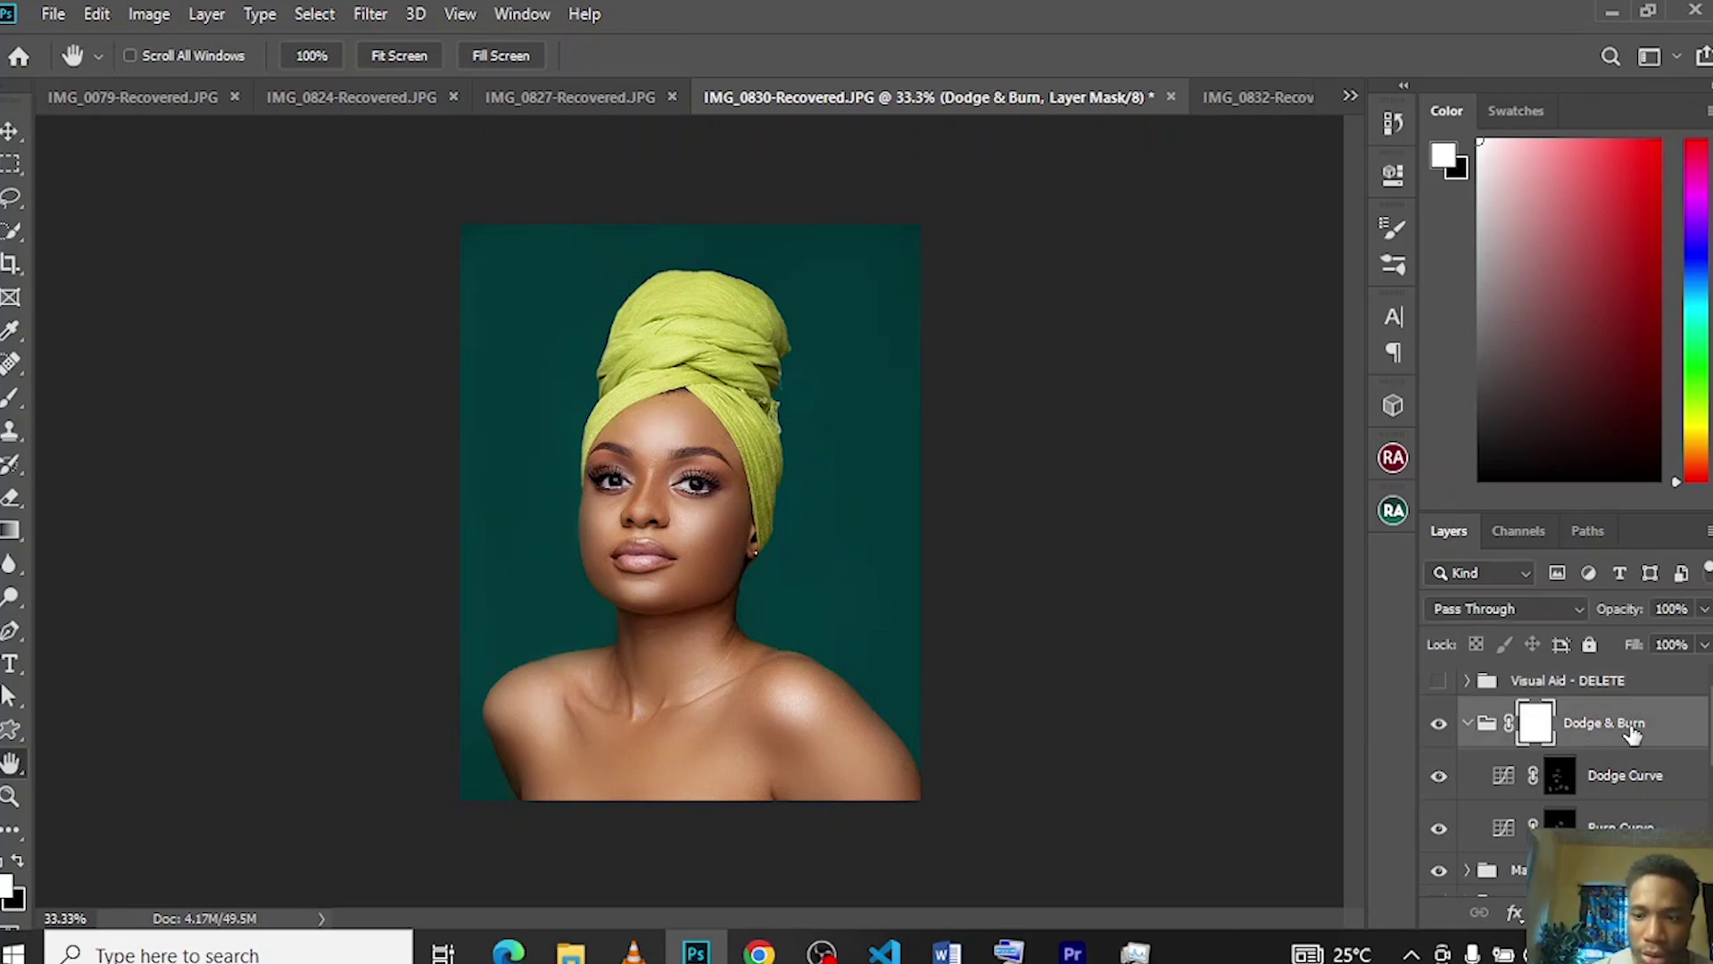
key("ctrl+shift+alt+e")
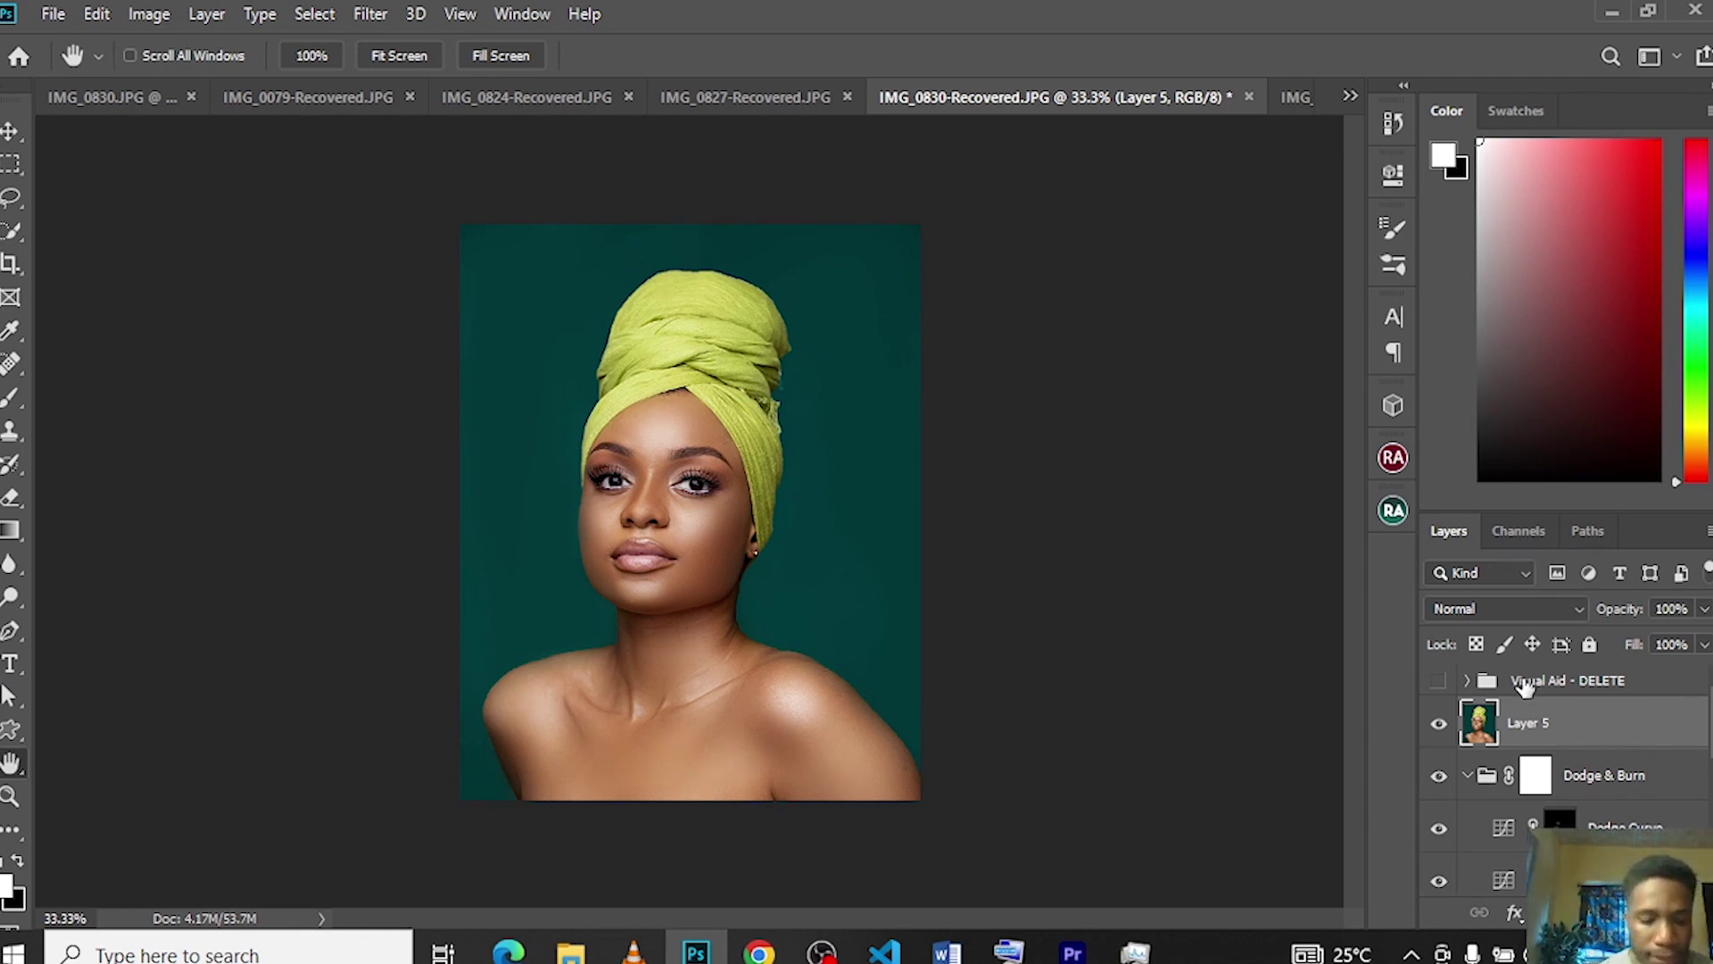
key("ctrl+z")
- Group all edit layers from Visual Aid down to Background copy into Group 5
left_click(1599, 685)
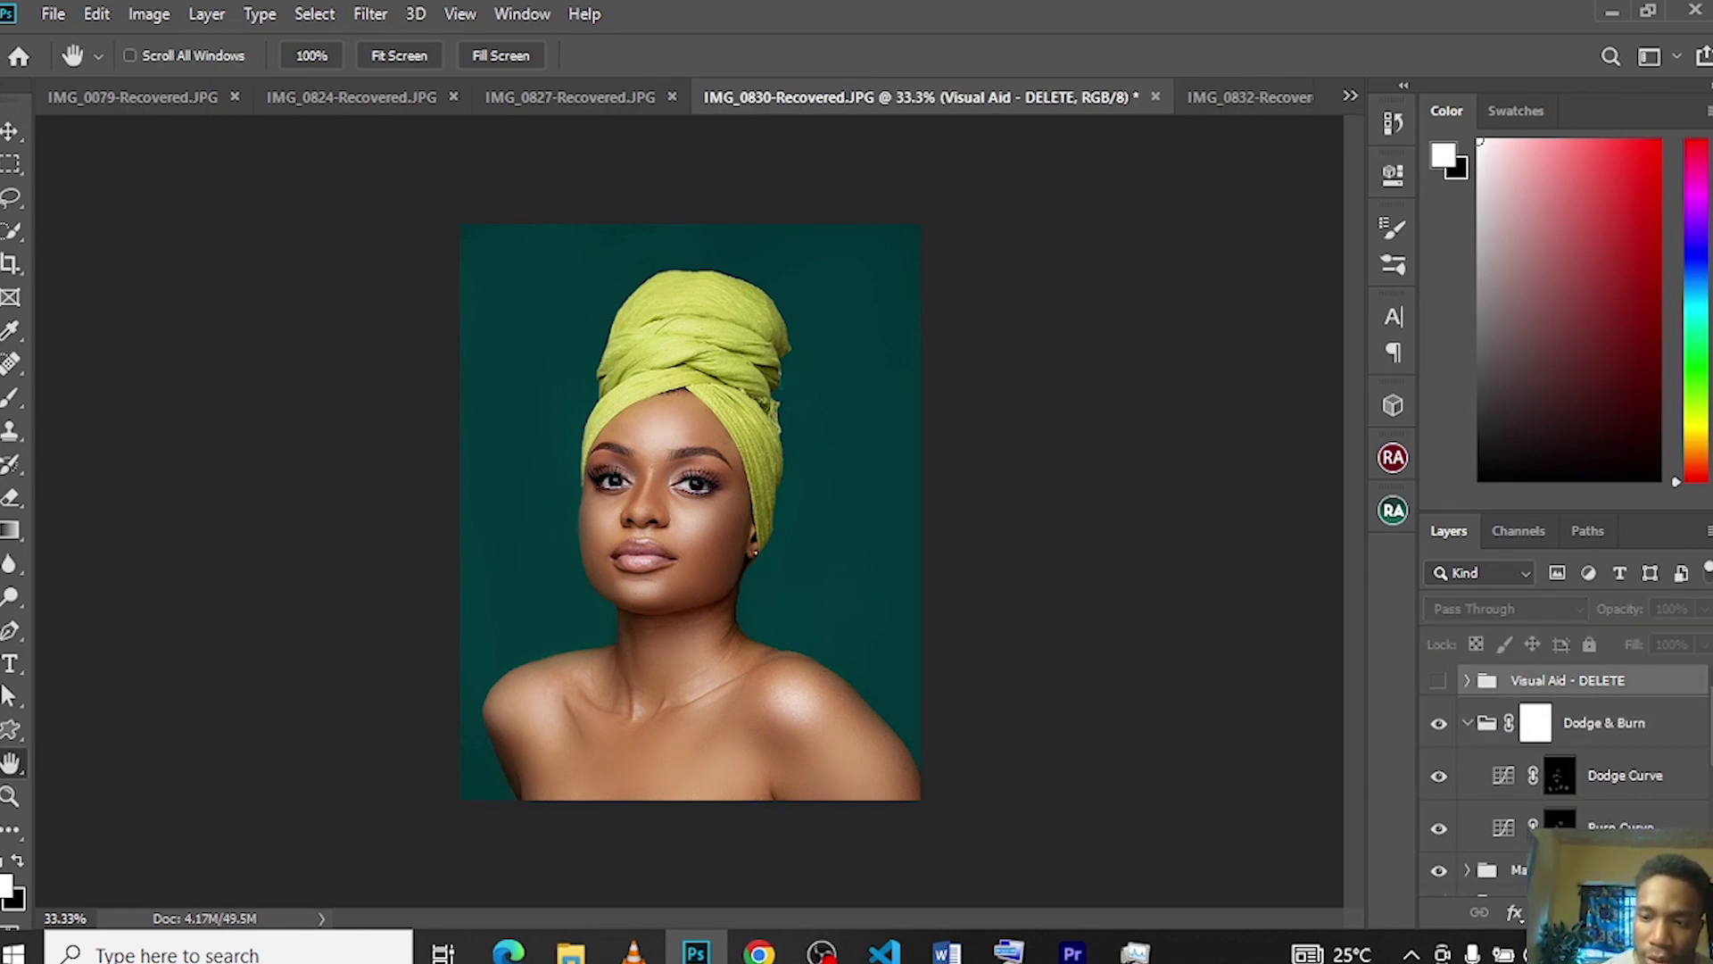
scroll(1604, 691, "down", 5)
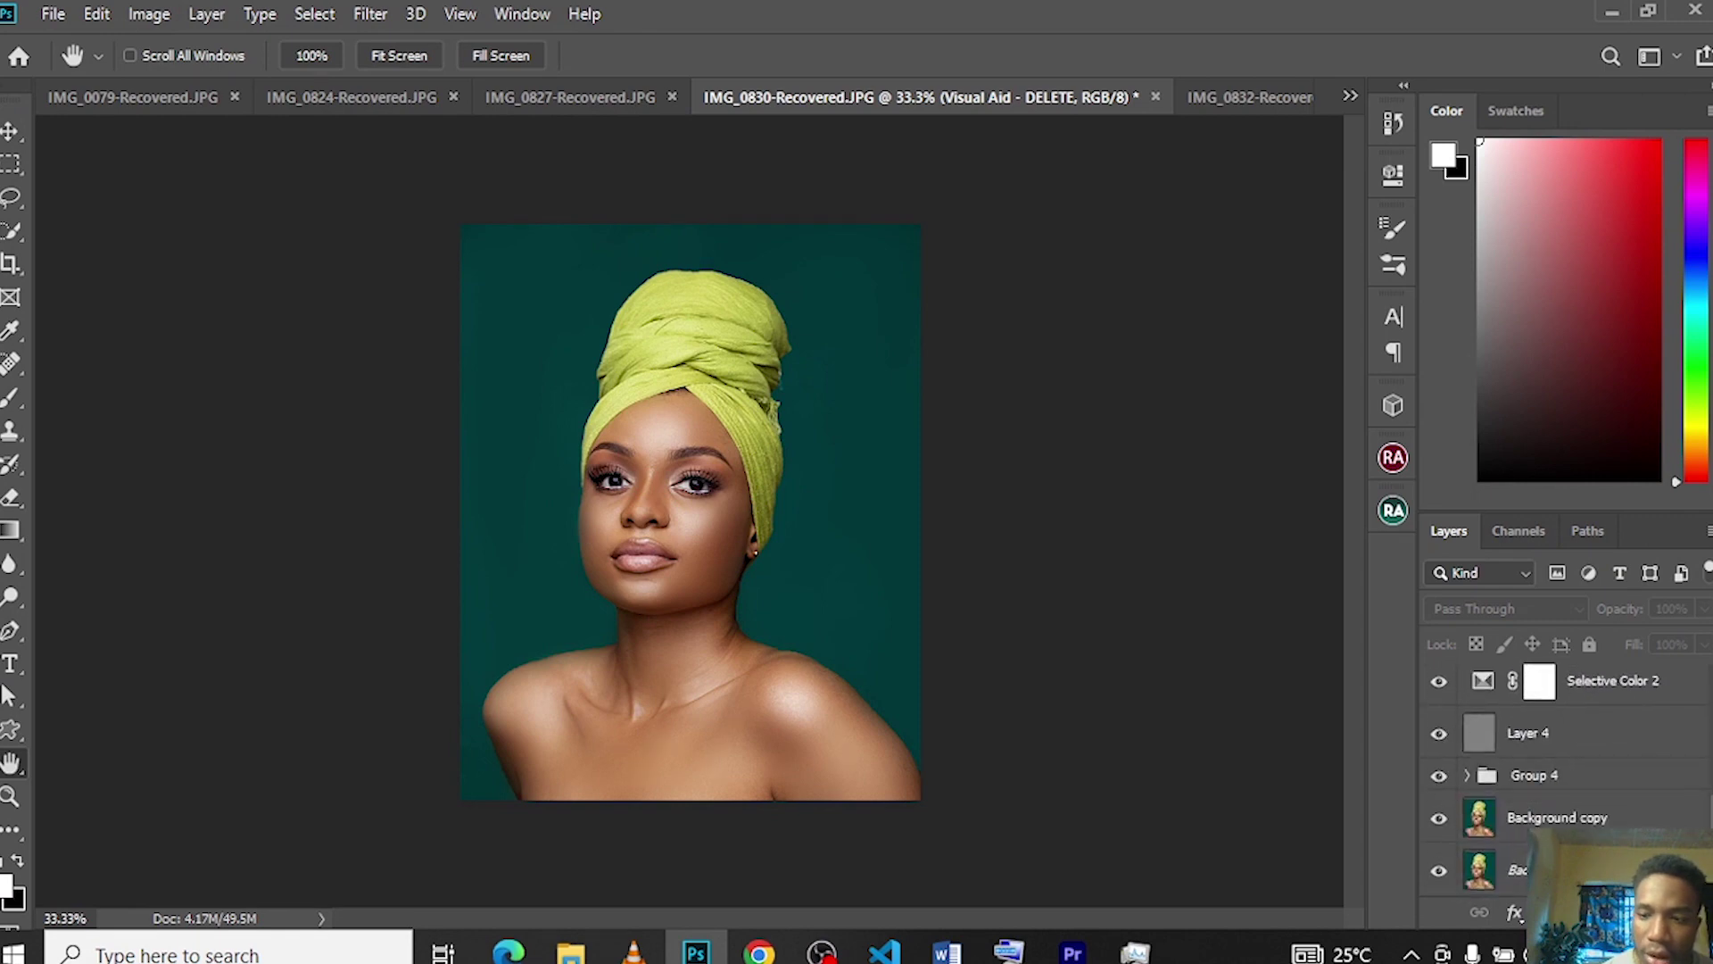
left_click(1612, 819, "shift")
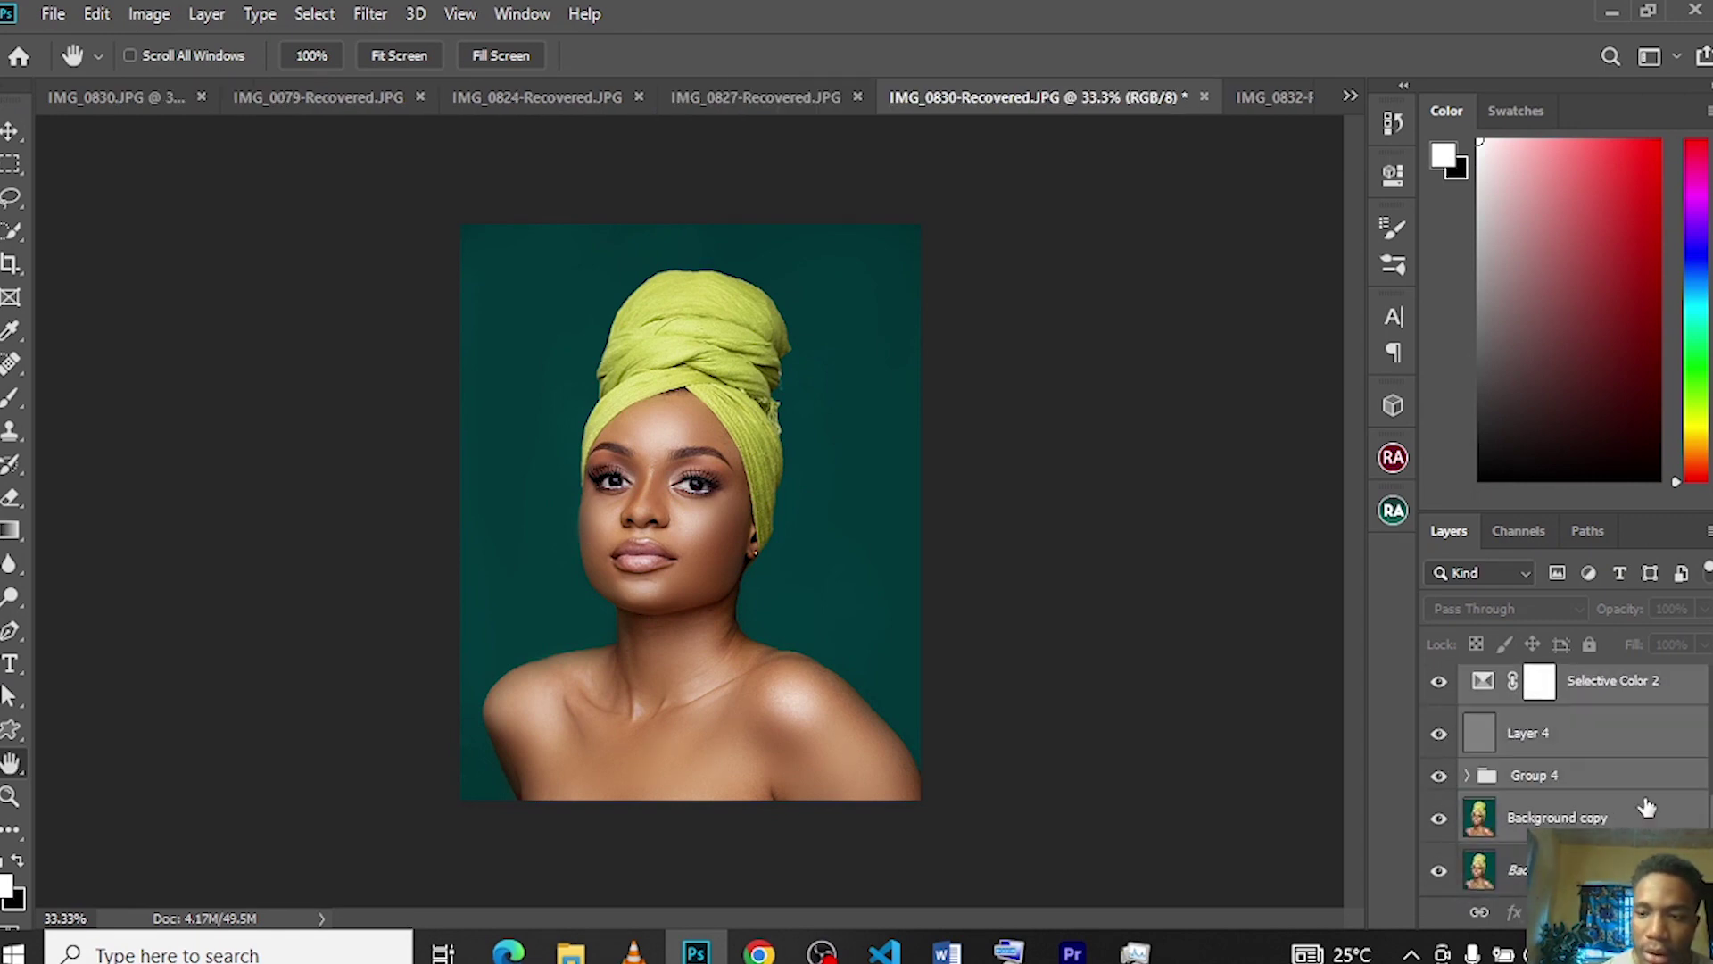
key("ctrl+g")
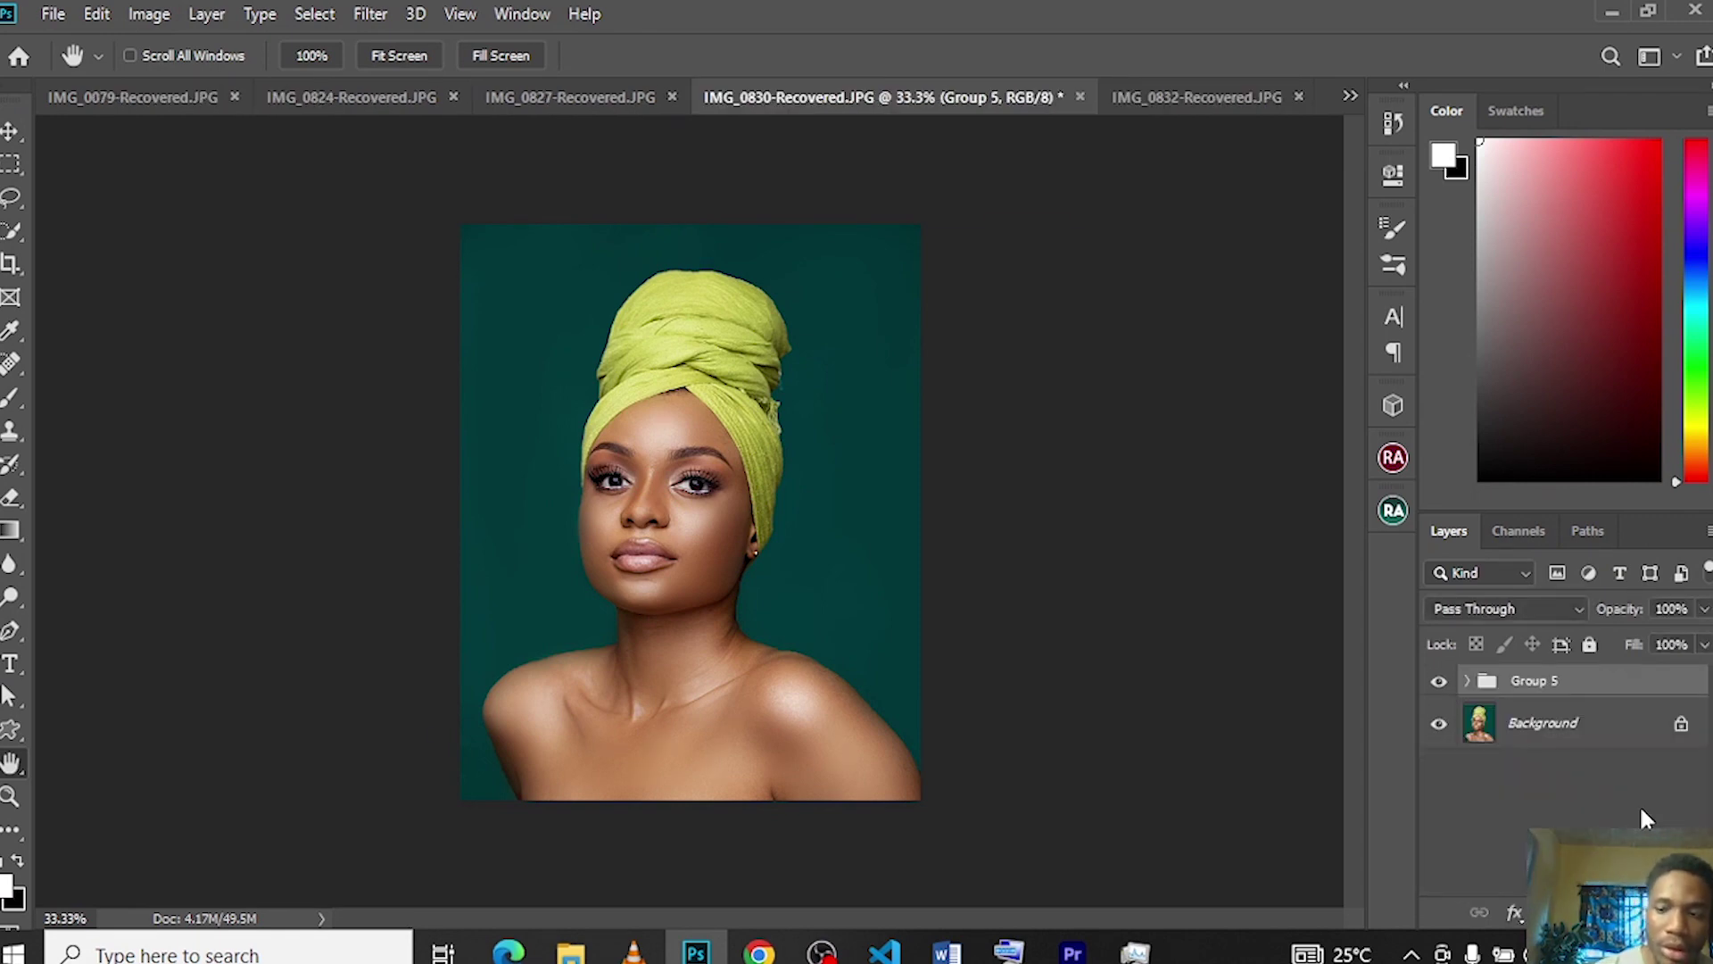
- Toggle Group 5 to compare with the original, then stamp visible layers into Layer 5
left_click(1440, 683)
left_click(1439, 682)
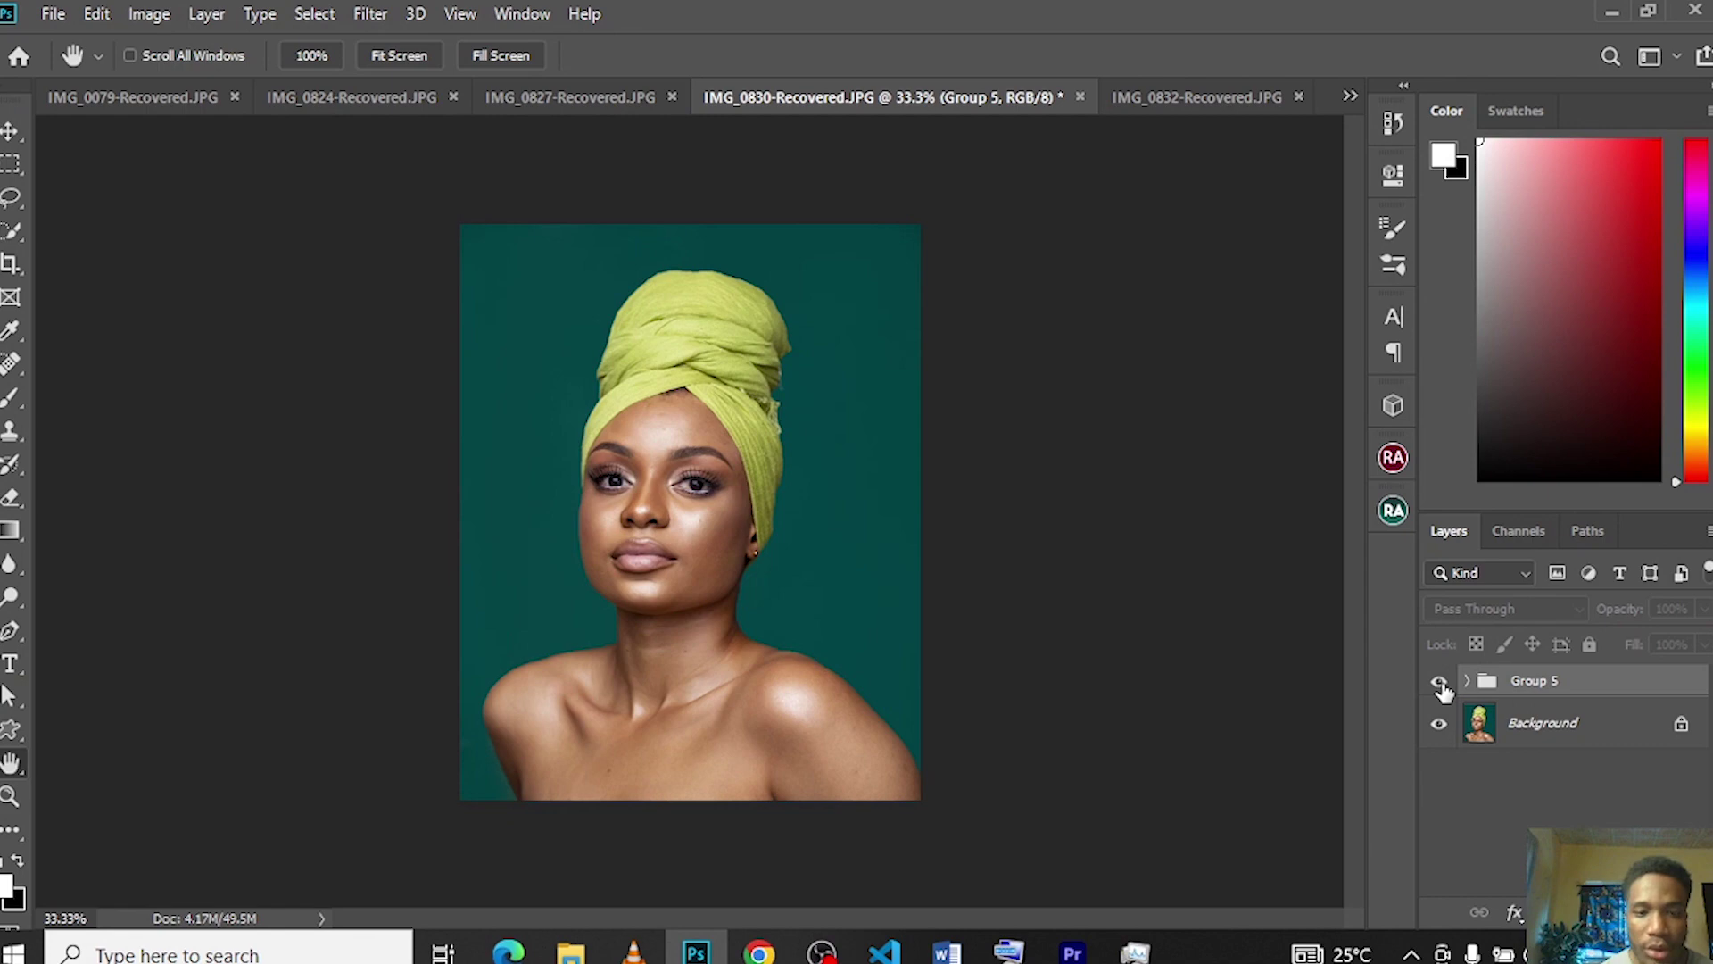
left_click(1439, 683)
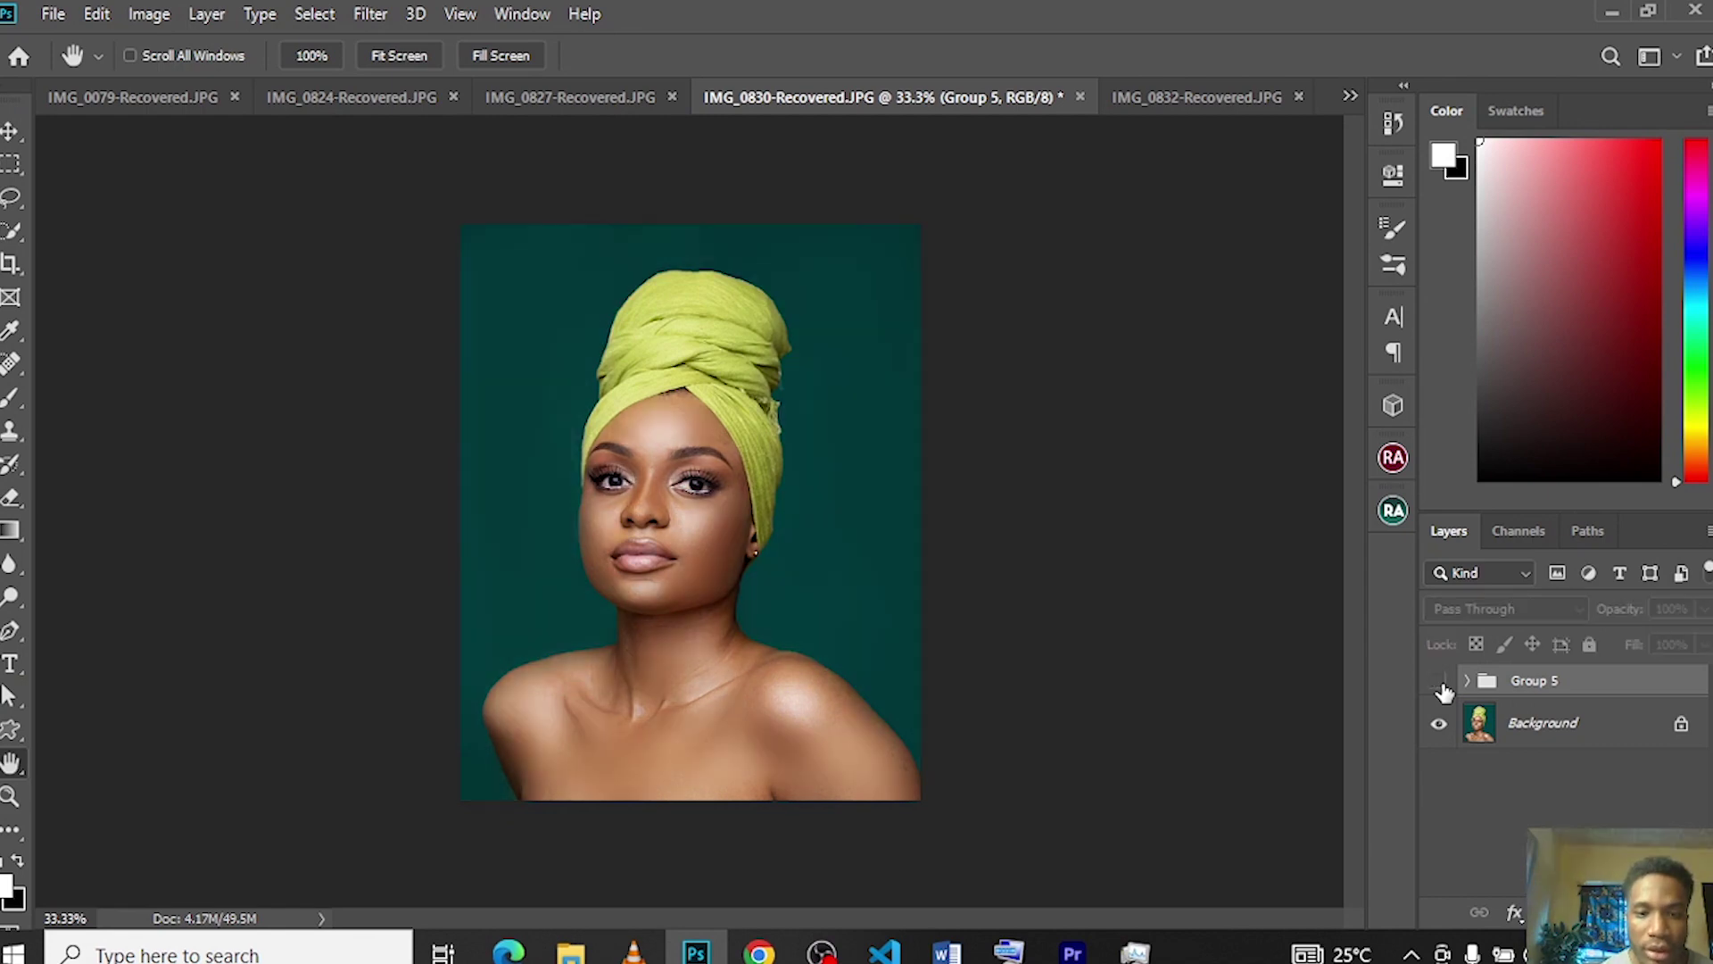
left_click(1439, 682)
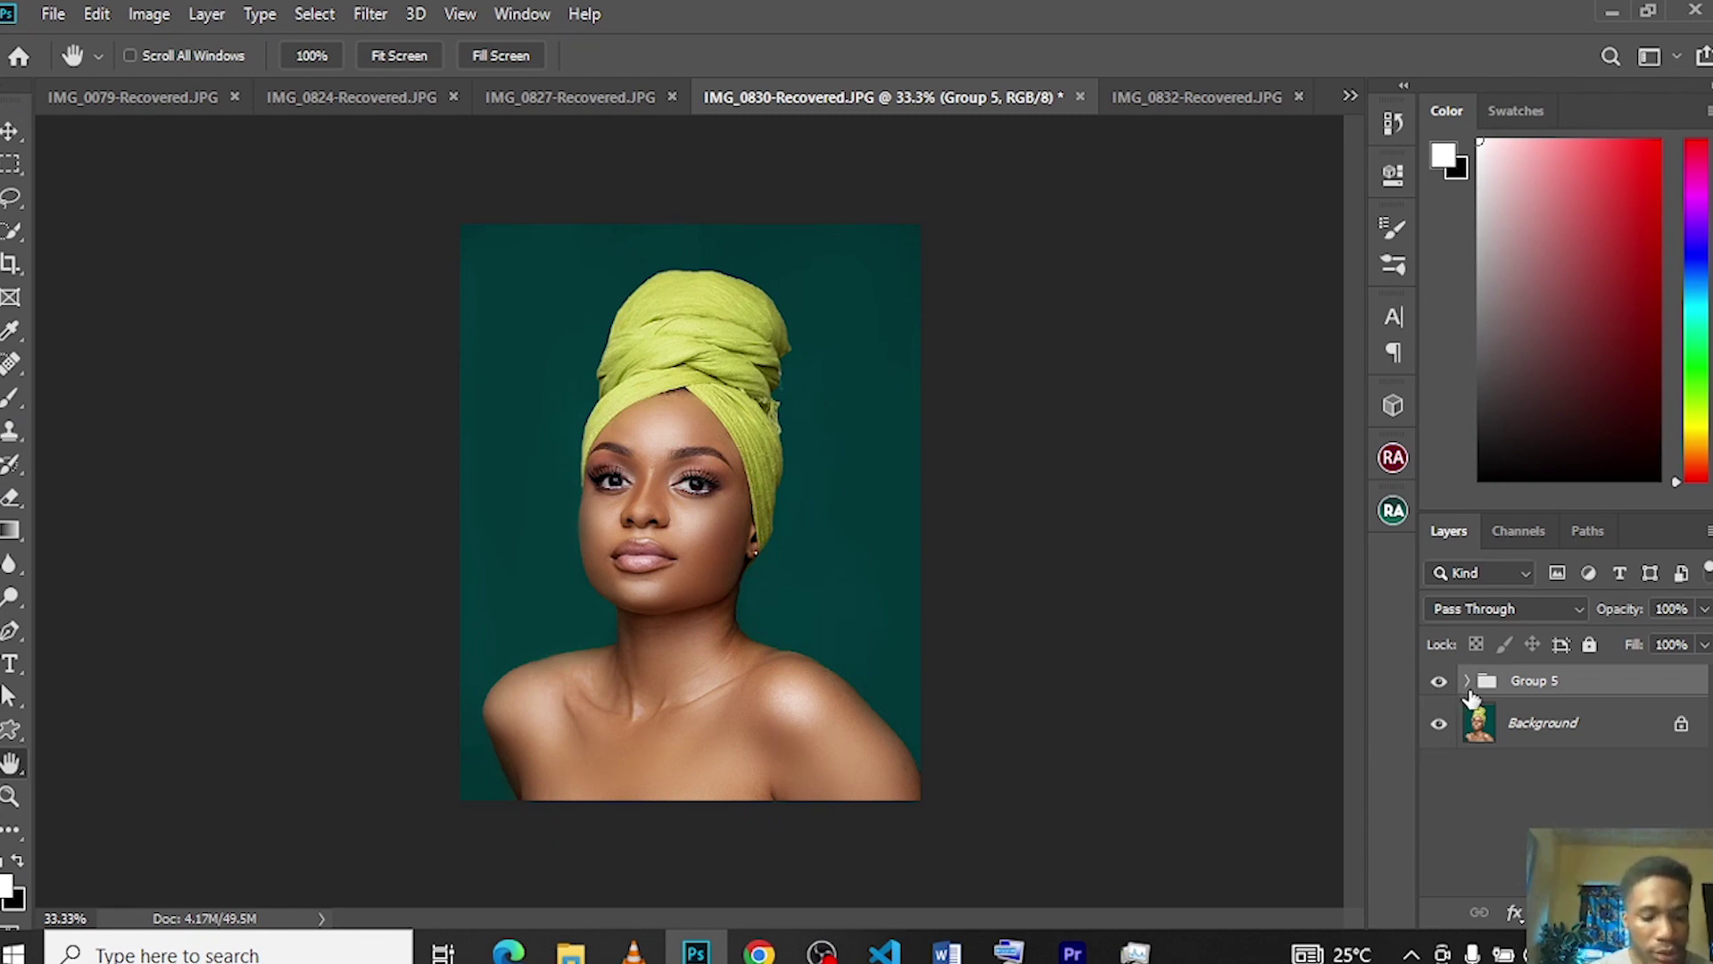
key("ctrl+shift+alt+e")
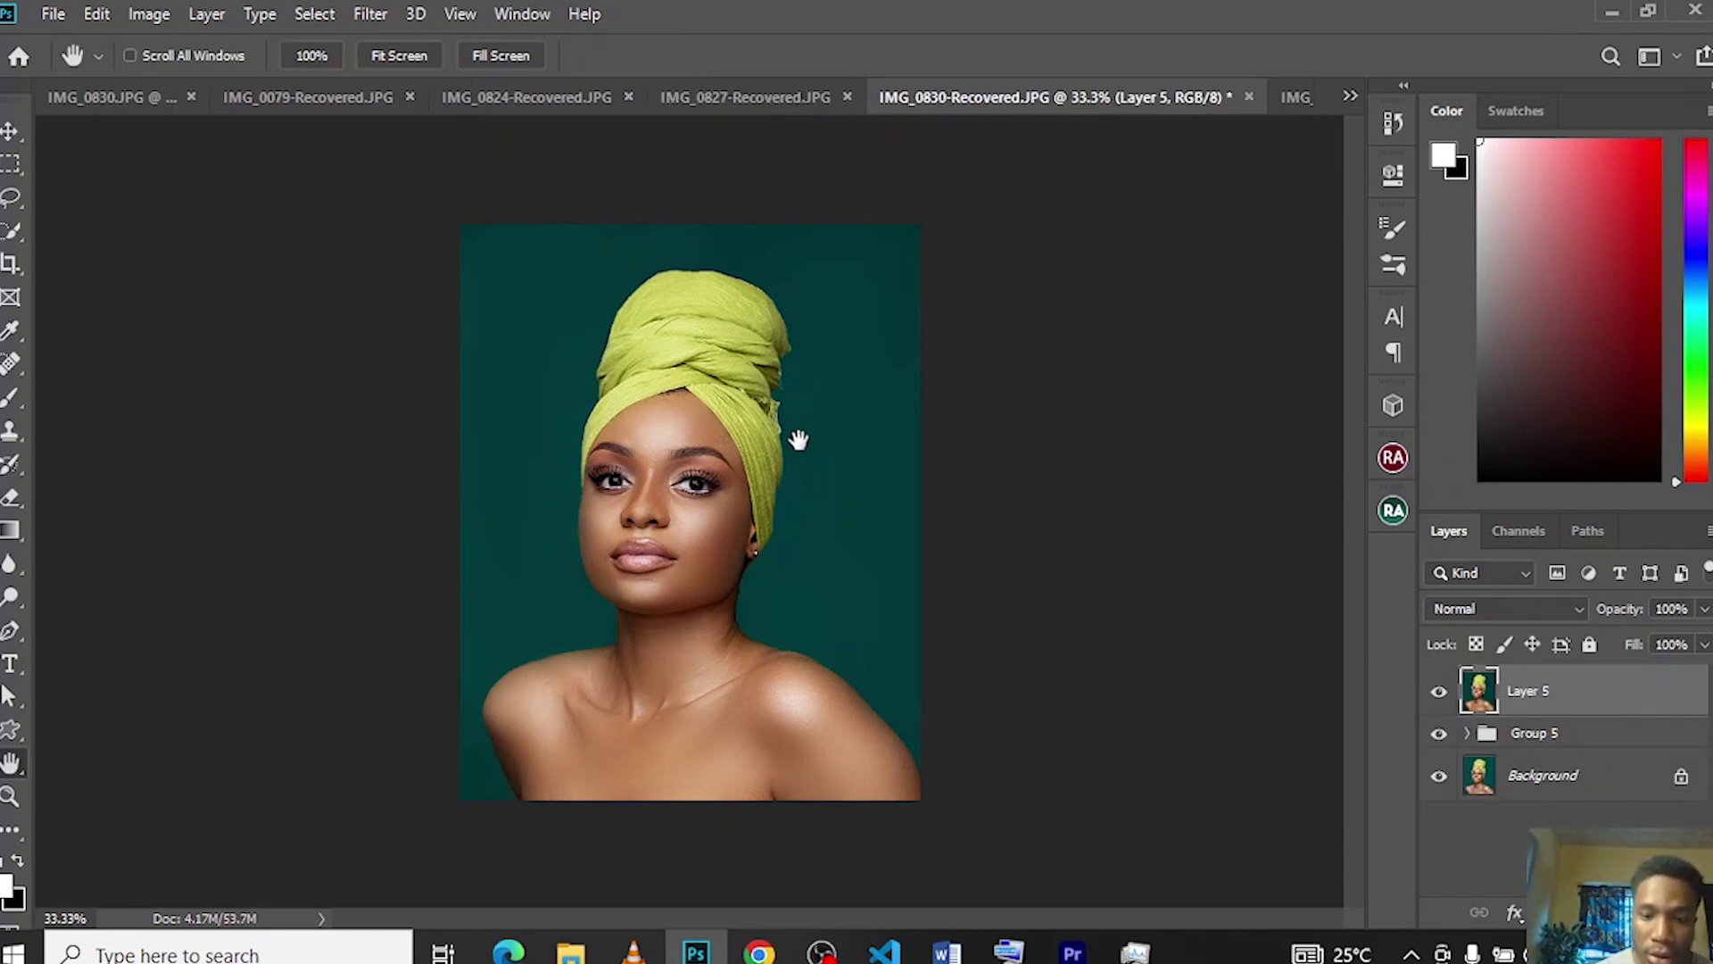
key("ctrl+plus")
key("ctrl+plus")
key("ctrl+minus")
key("ctrl+minus")
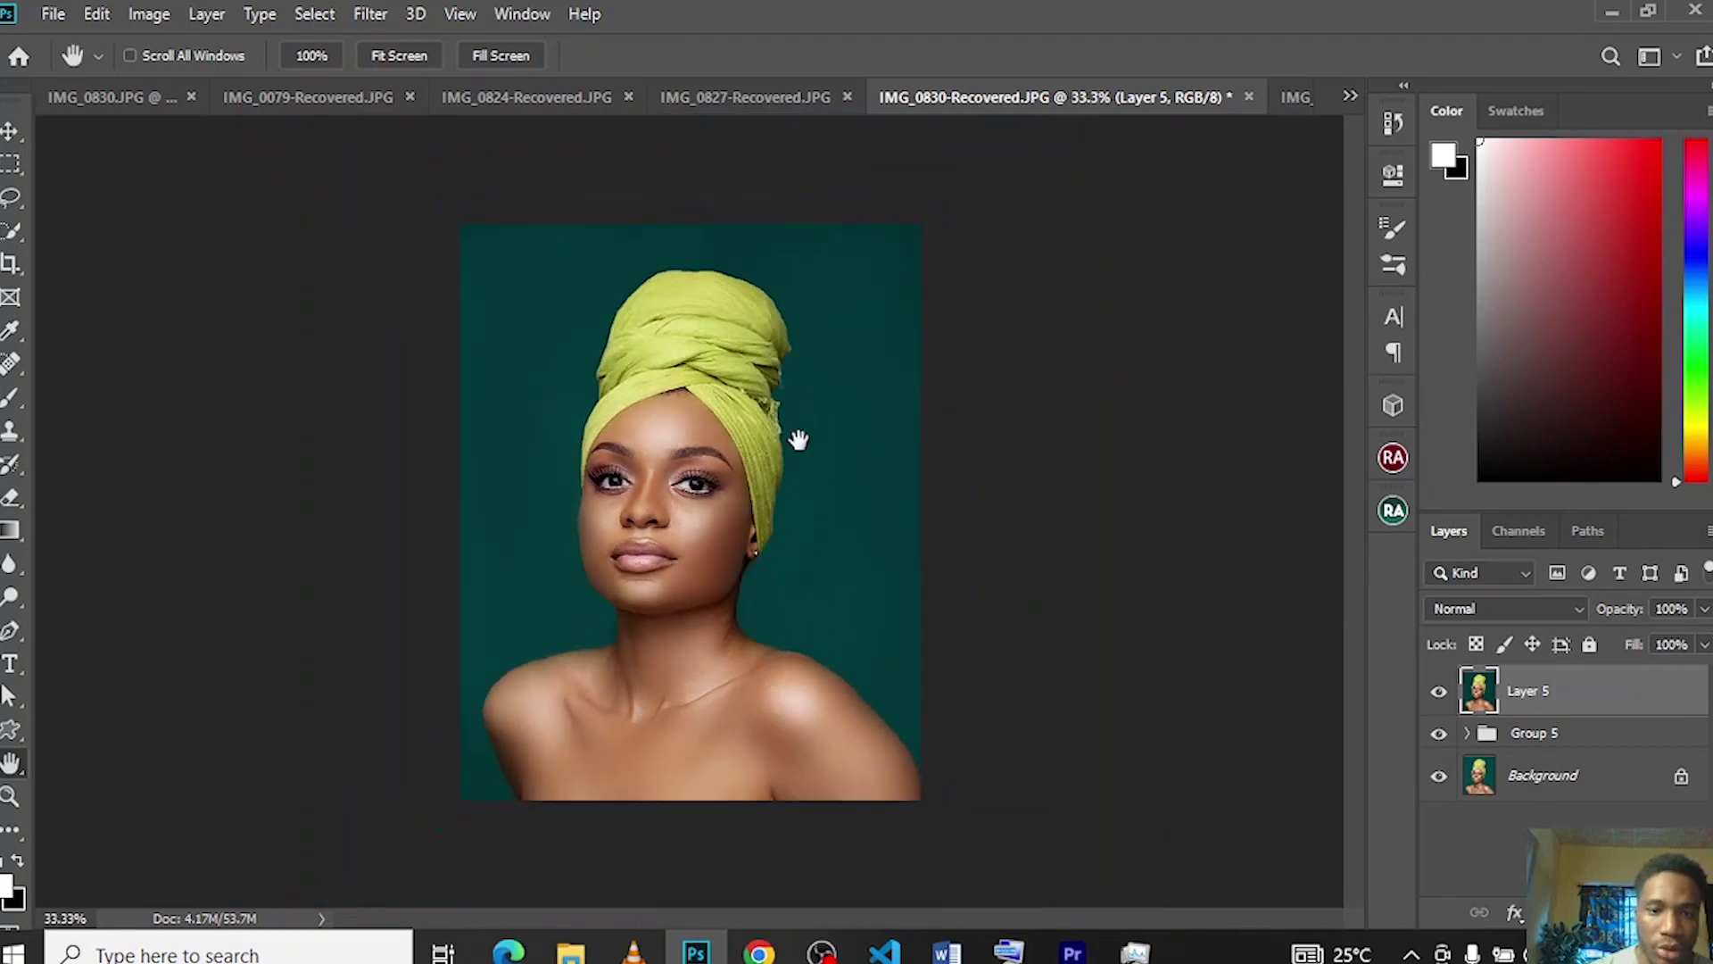
- Quick-select the woman's face, neck, shoulders and headwrap
left_click(8, 233)
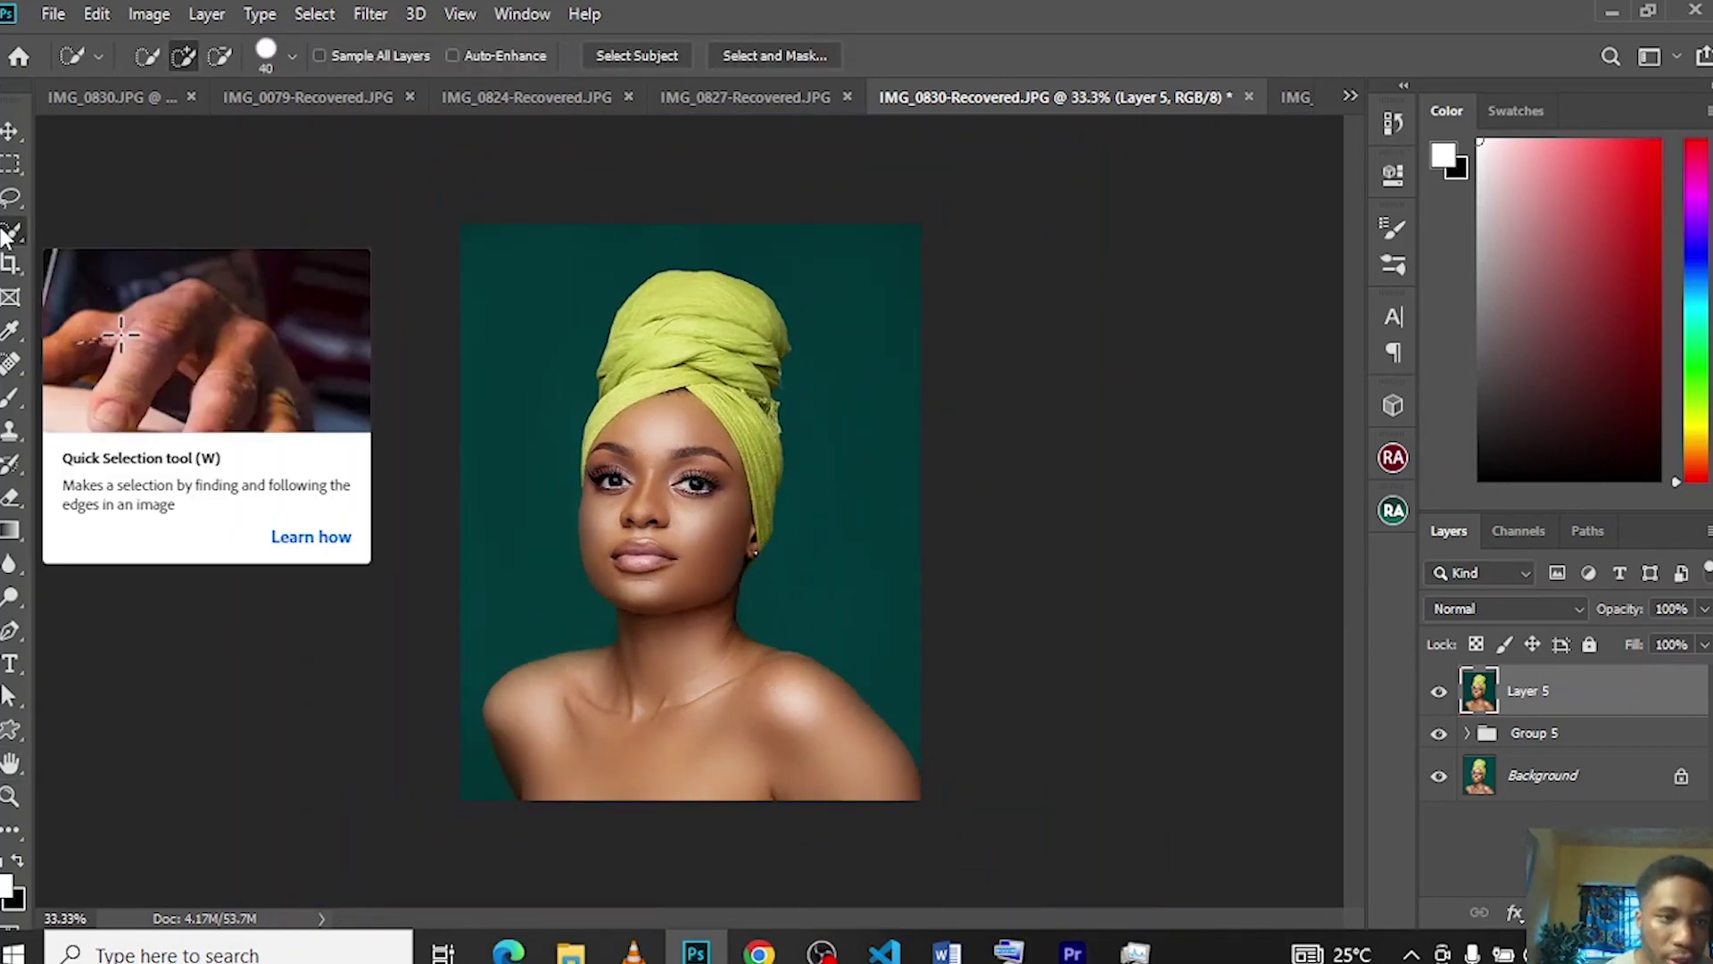
mouse_move(628, 431)
left_mouse_down()
mouse_move(660, 581)
mouse_move(650, 760)
mouse_move(726, 803)
left_mouse_up()
mouse_move(682, 333)
left_mouse_down()
mouse_move(724, 403)
mouse_move(787, 394)
left_mouse_up()
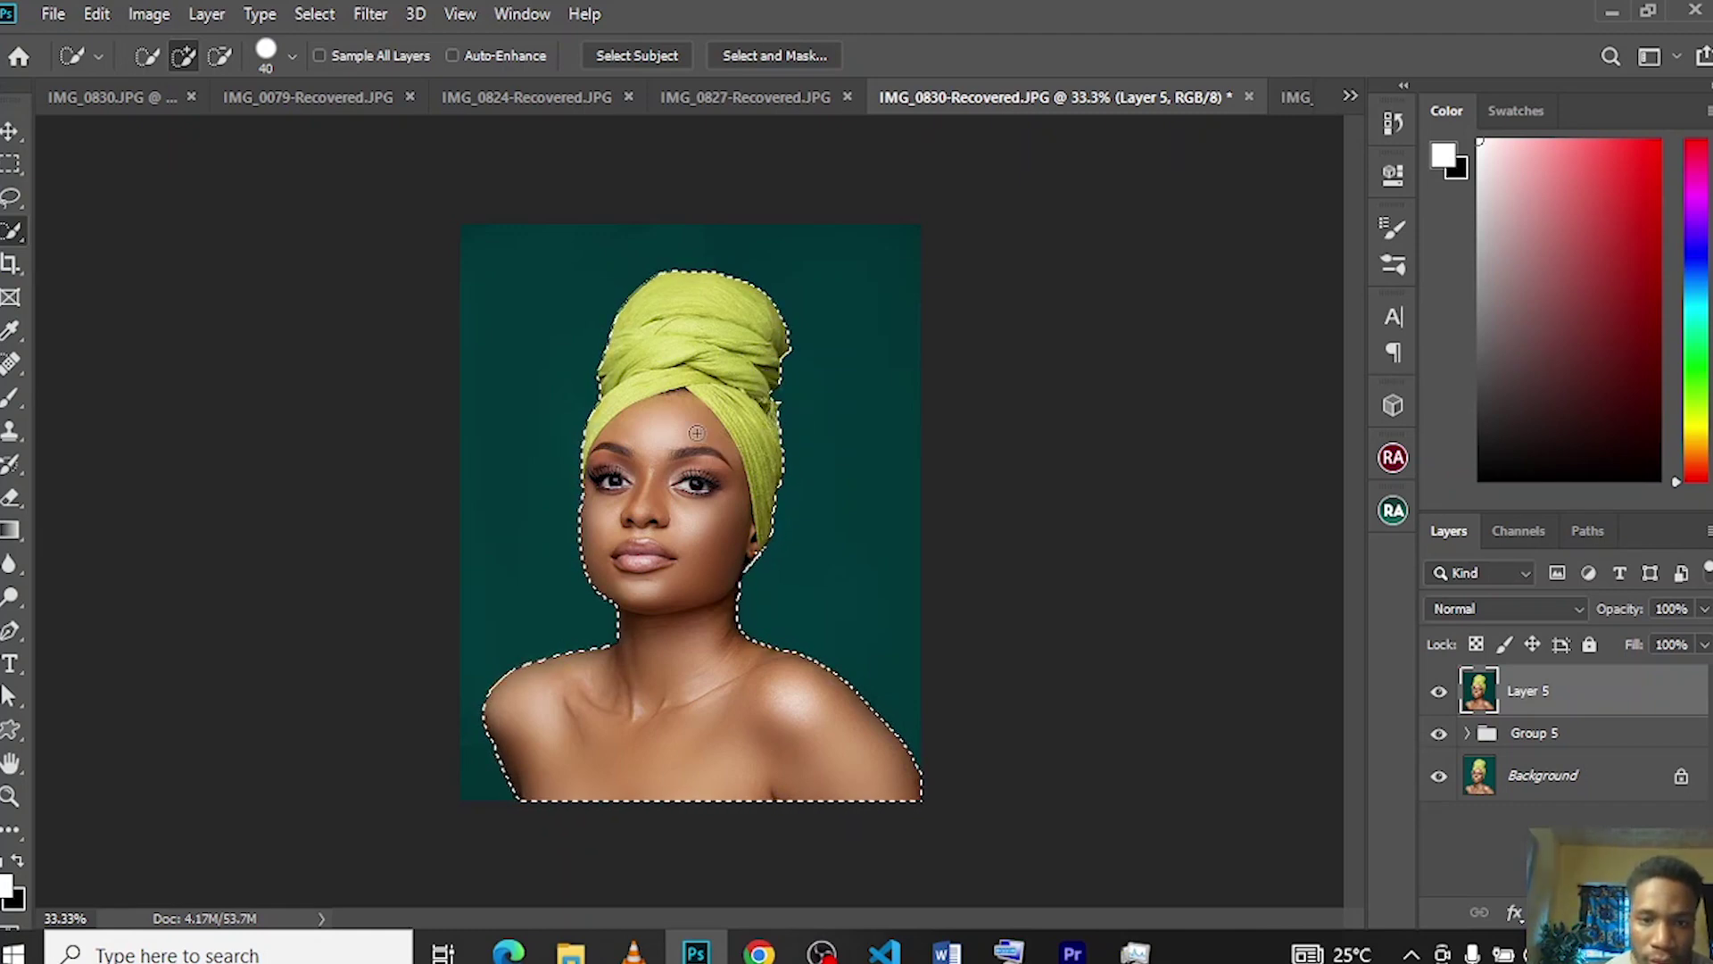
- Feather the selection by 5 px and invert it to the teal background
right_click(684, 407)
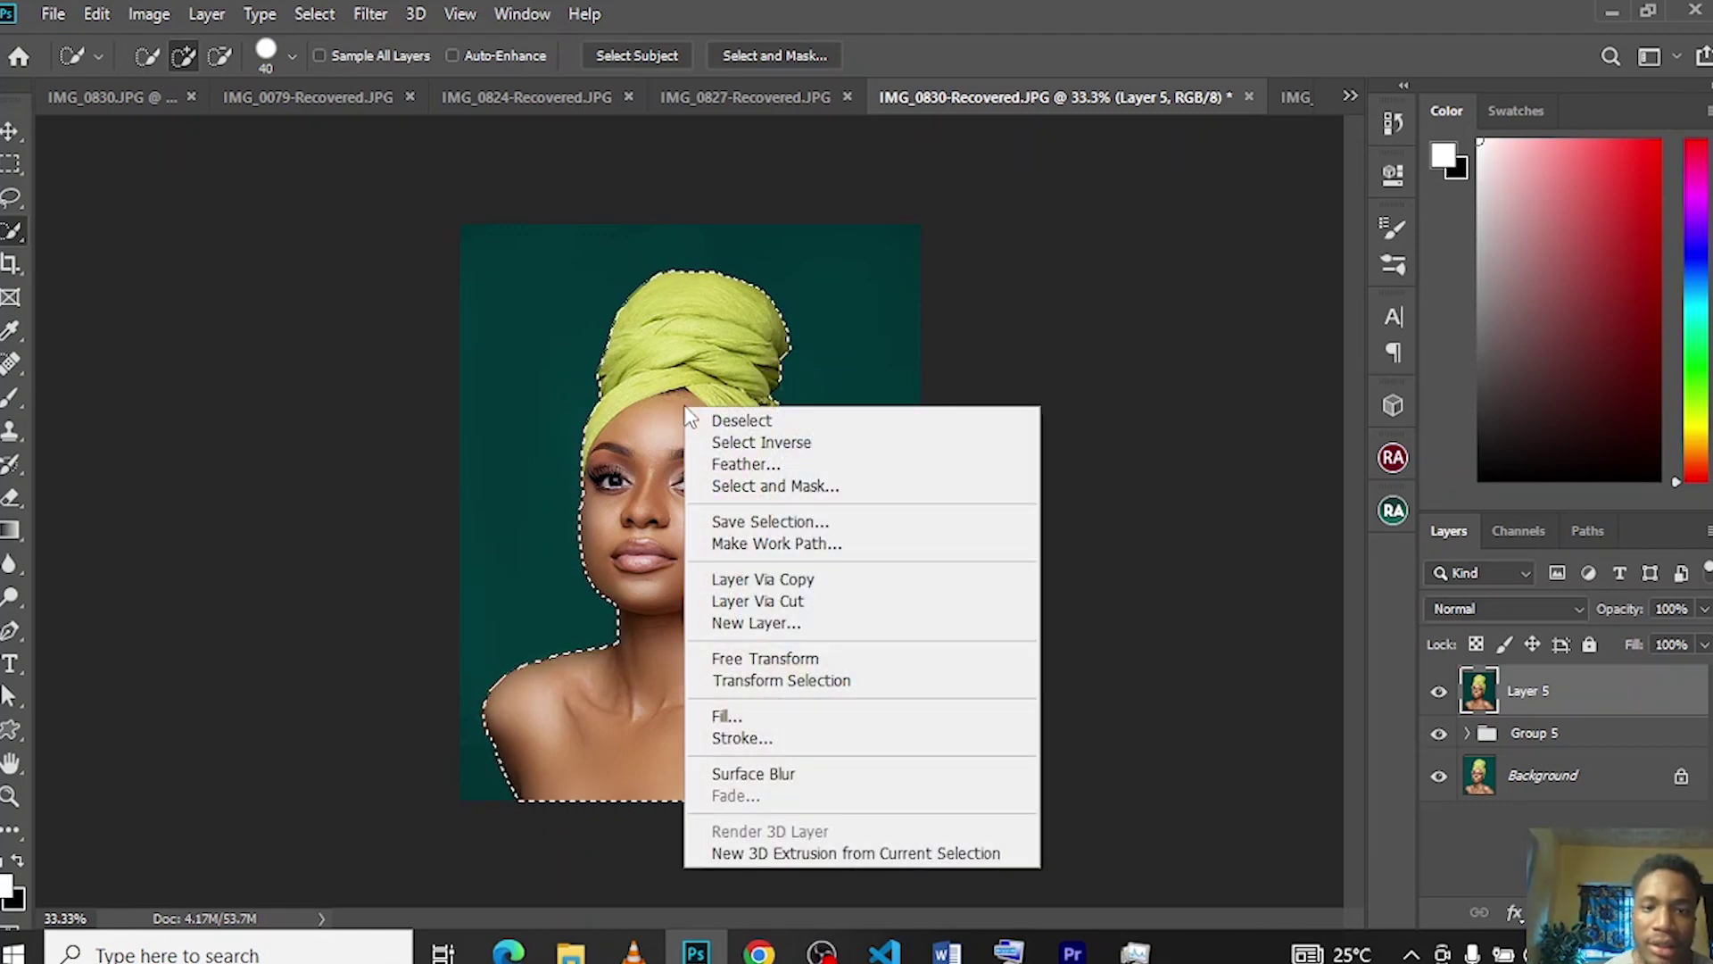
left_click(746, 463)
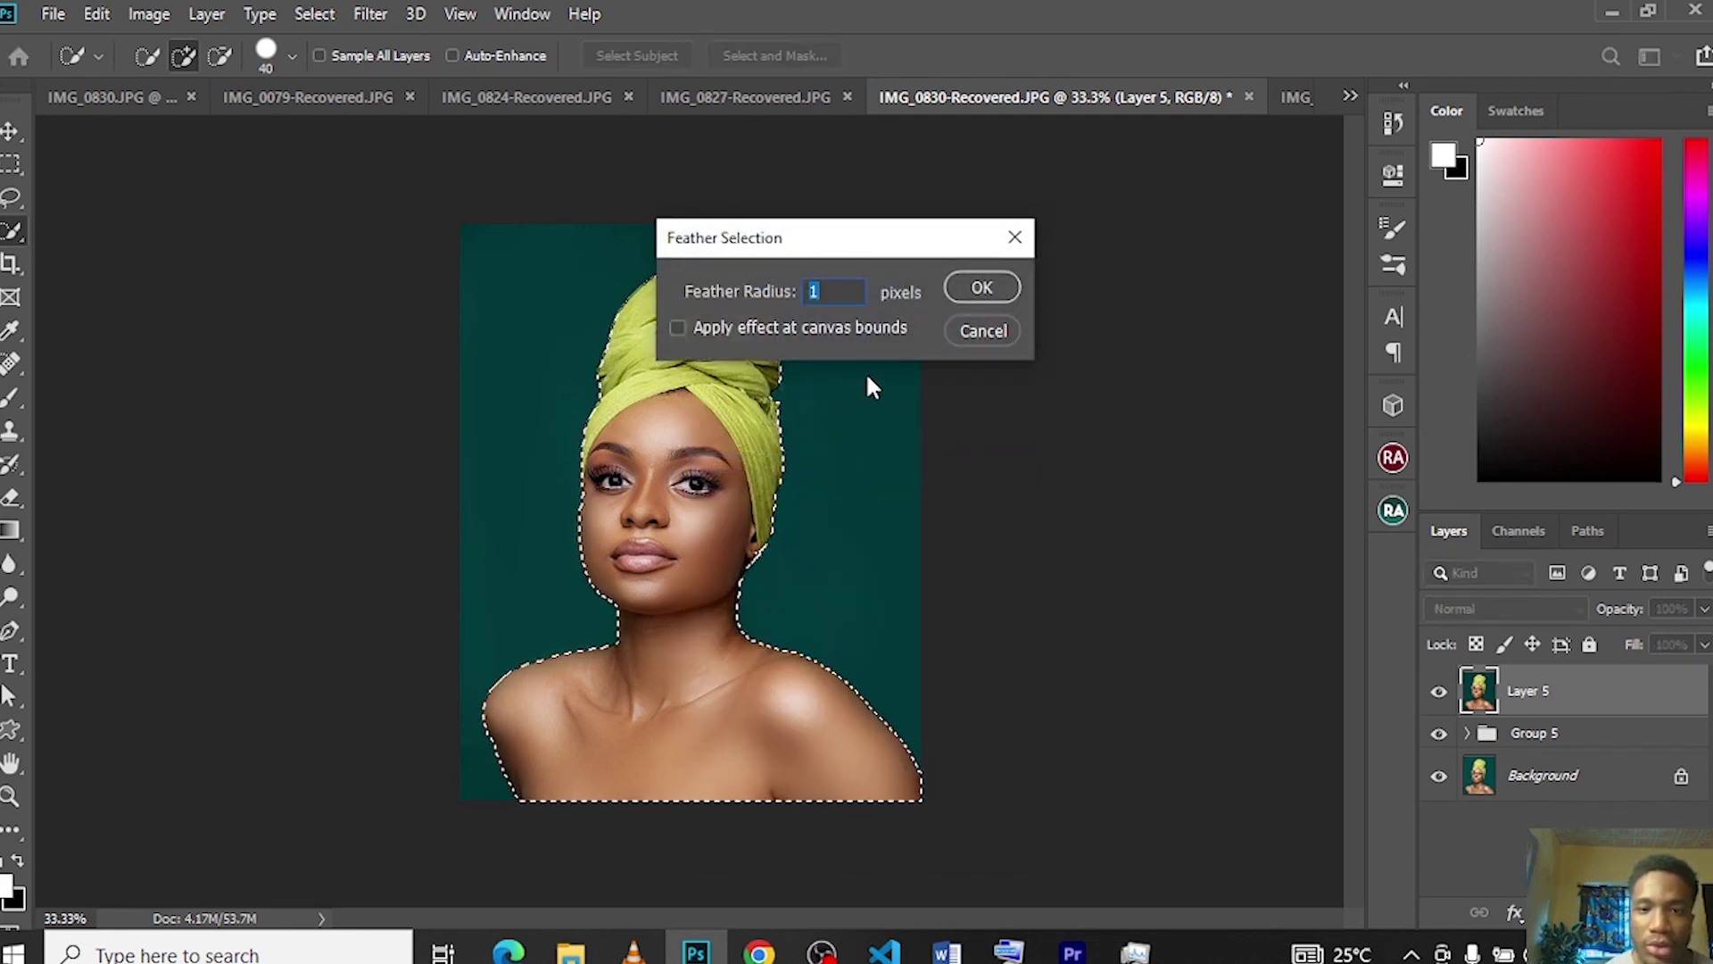
type("5")
key("Return")
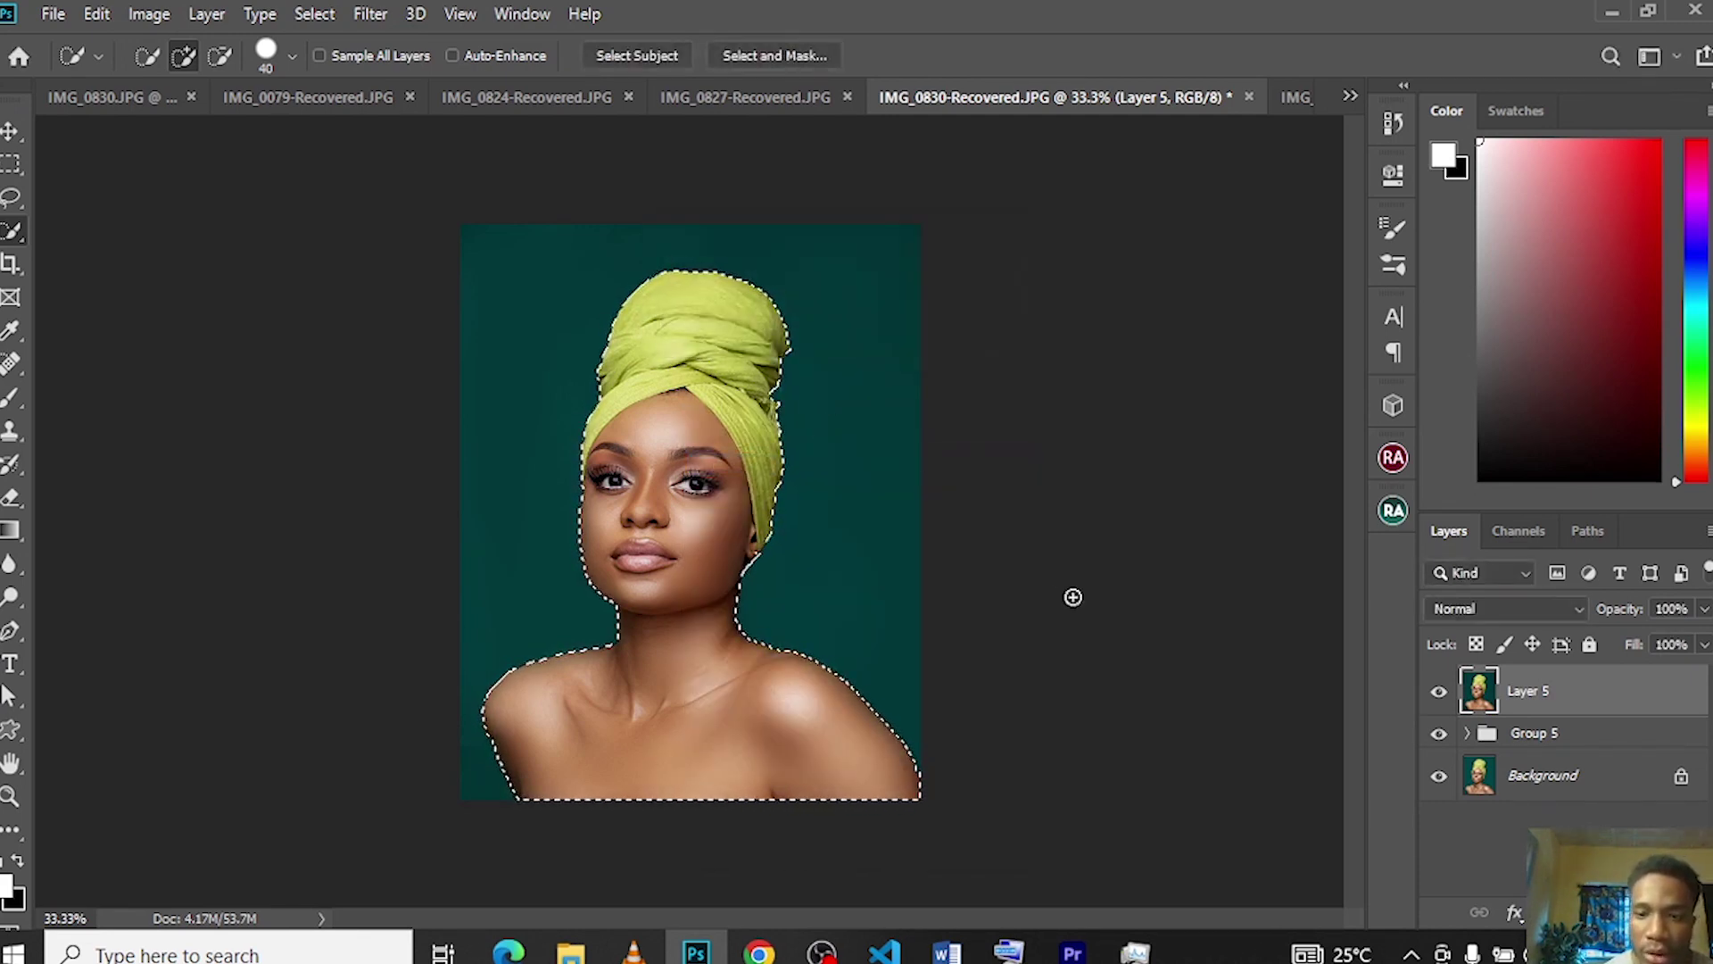
right_click(685, 487)
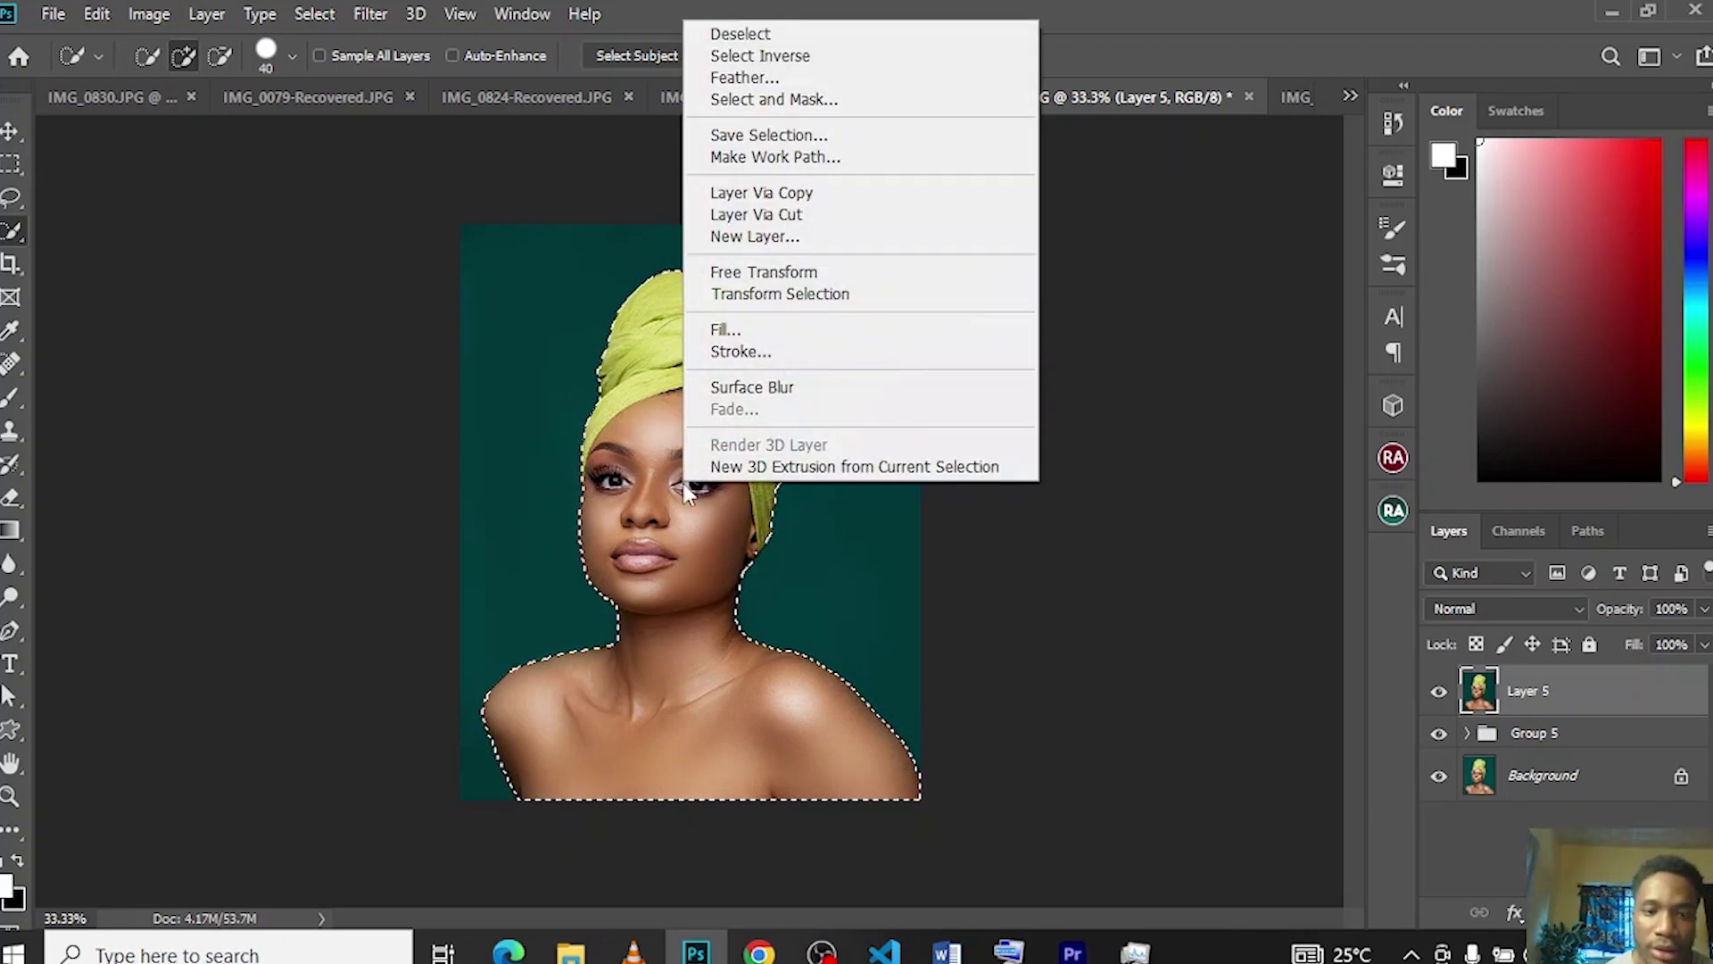
left_click(792, 57)
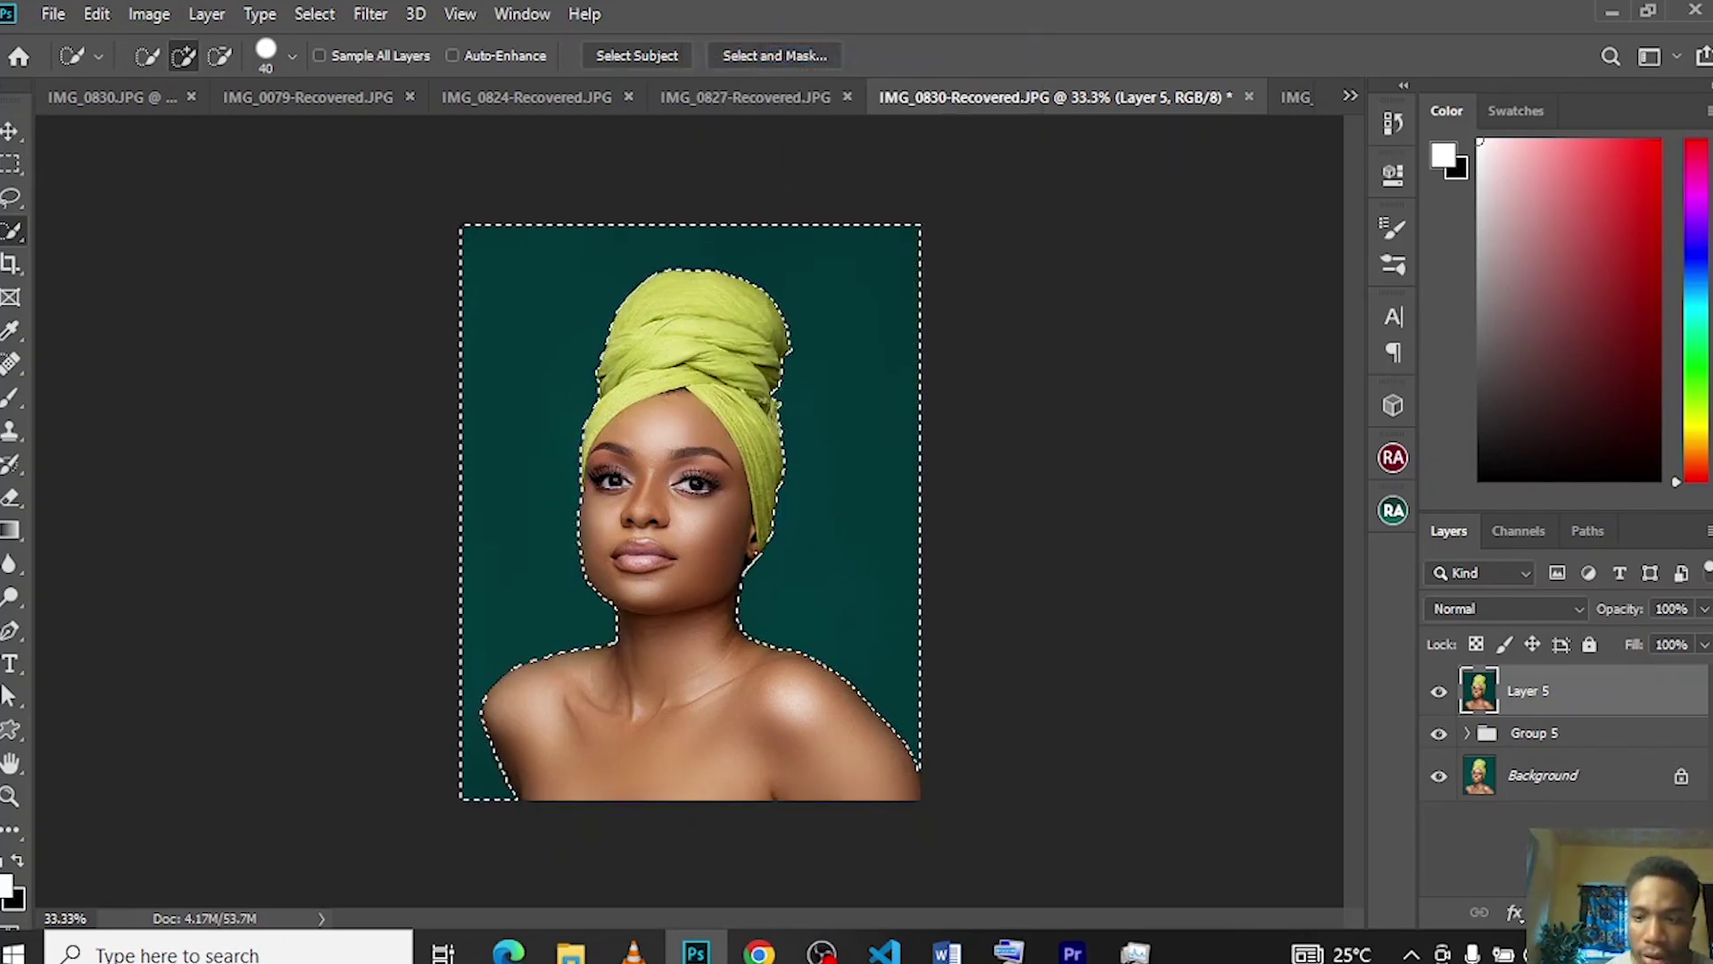
left_click(1586, 912)
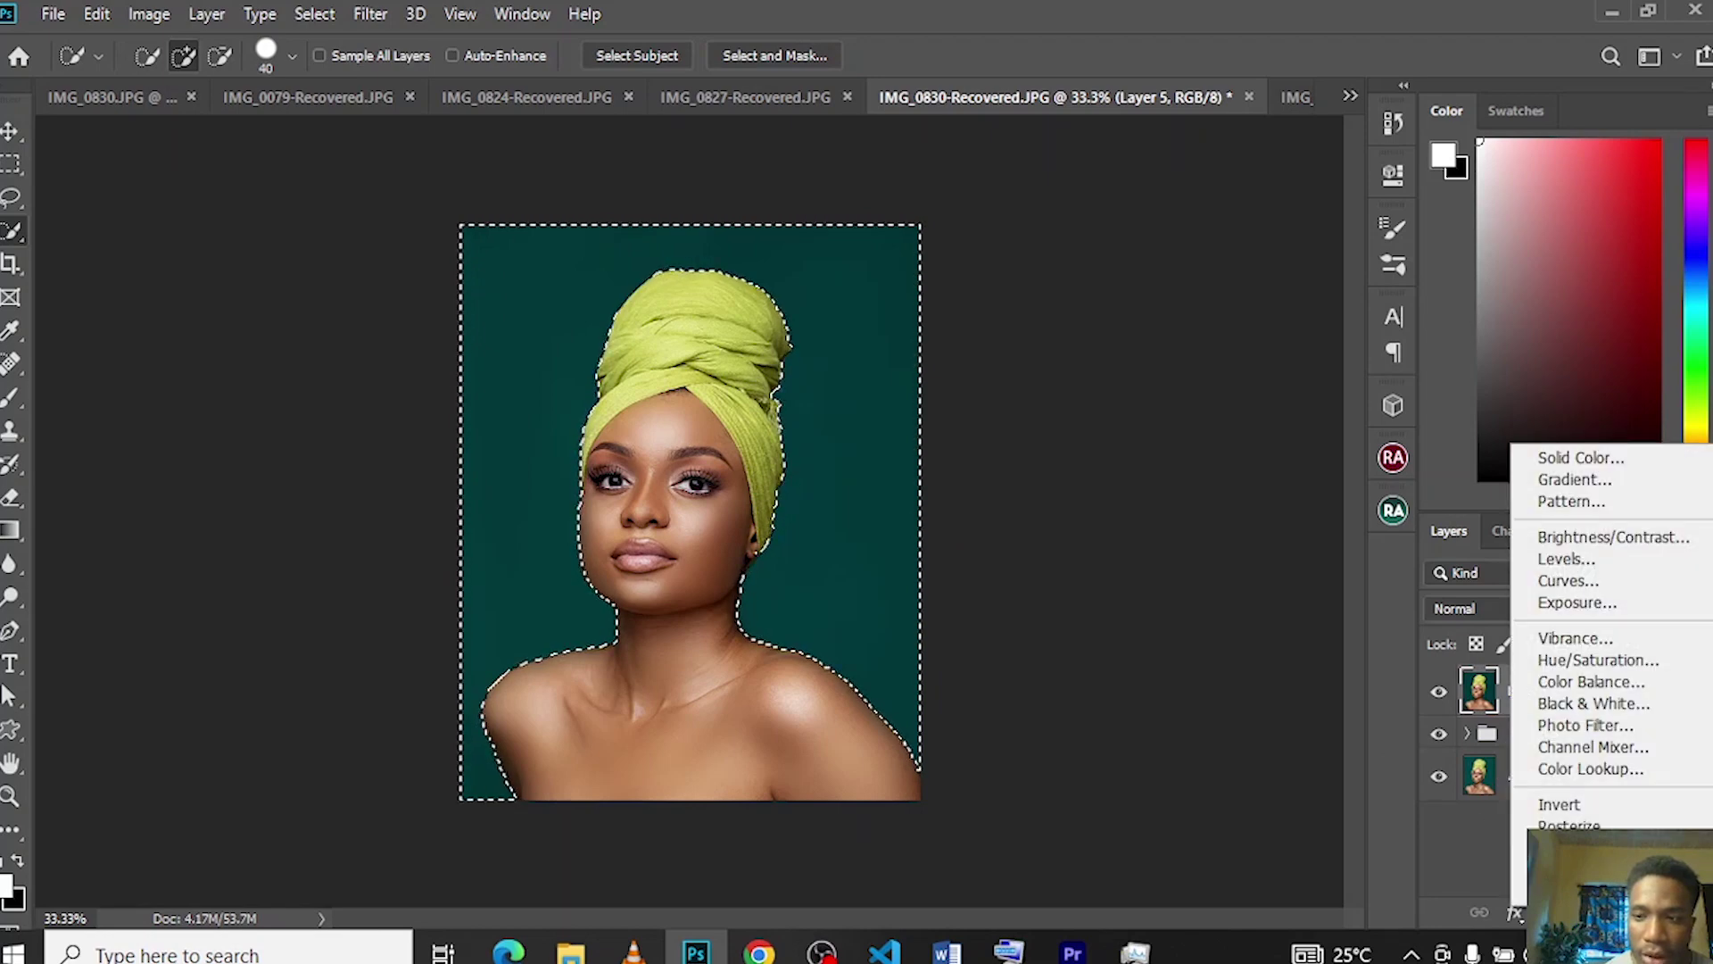
- Add a Solid Color fill layer in dusty pink #c56262 over the background
left_click(1604, 459)
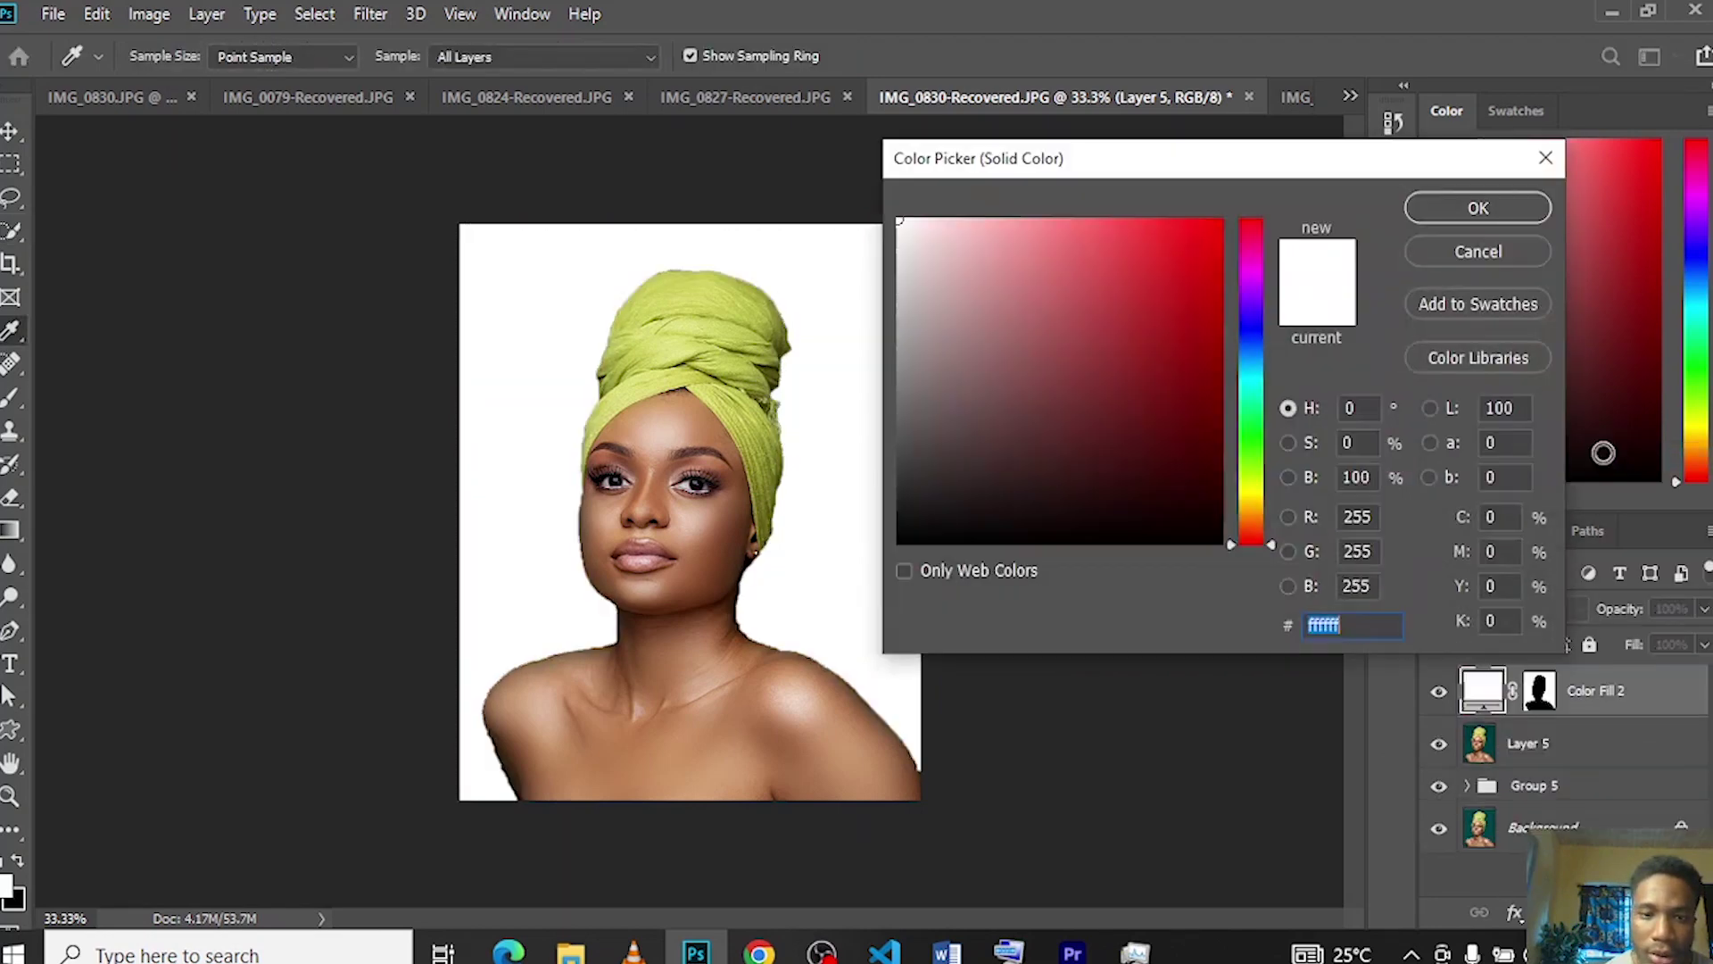
left_click(1041, 340)
left_click_drag(1041, 340, 1009, 372)
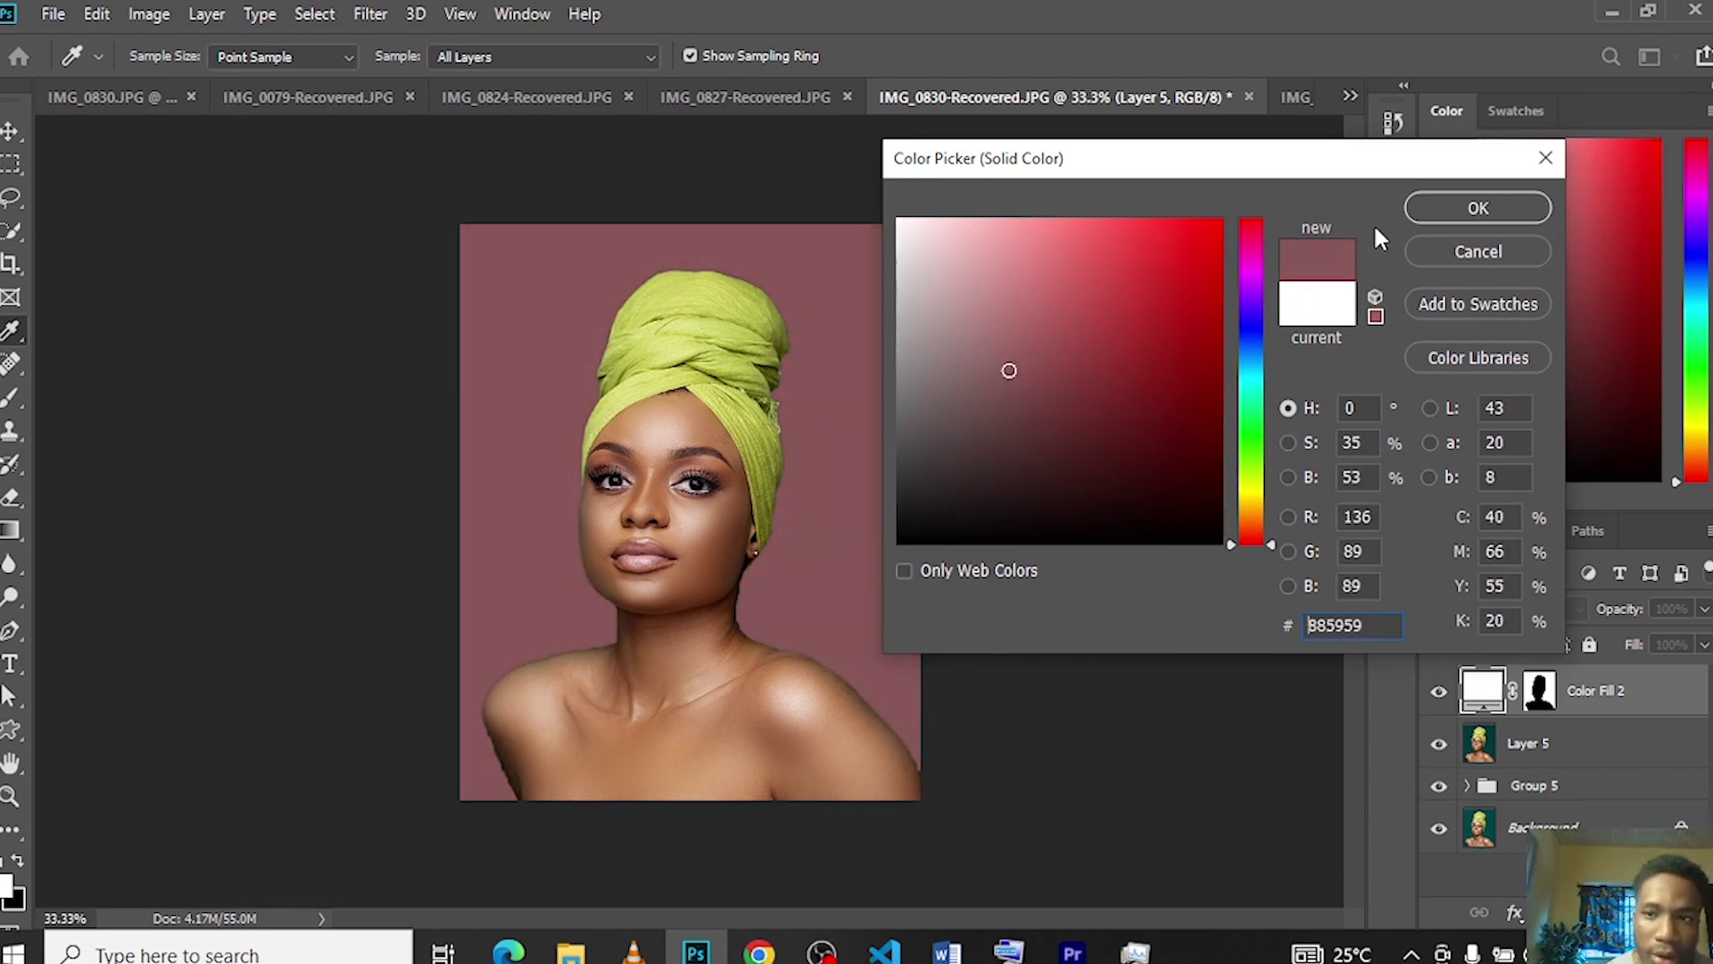
left_click(1169, 305)
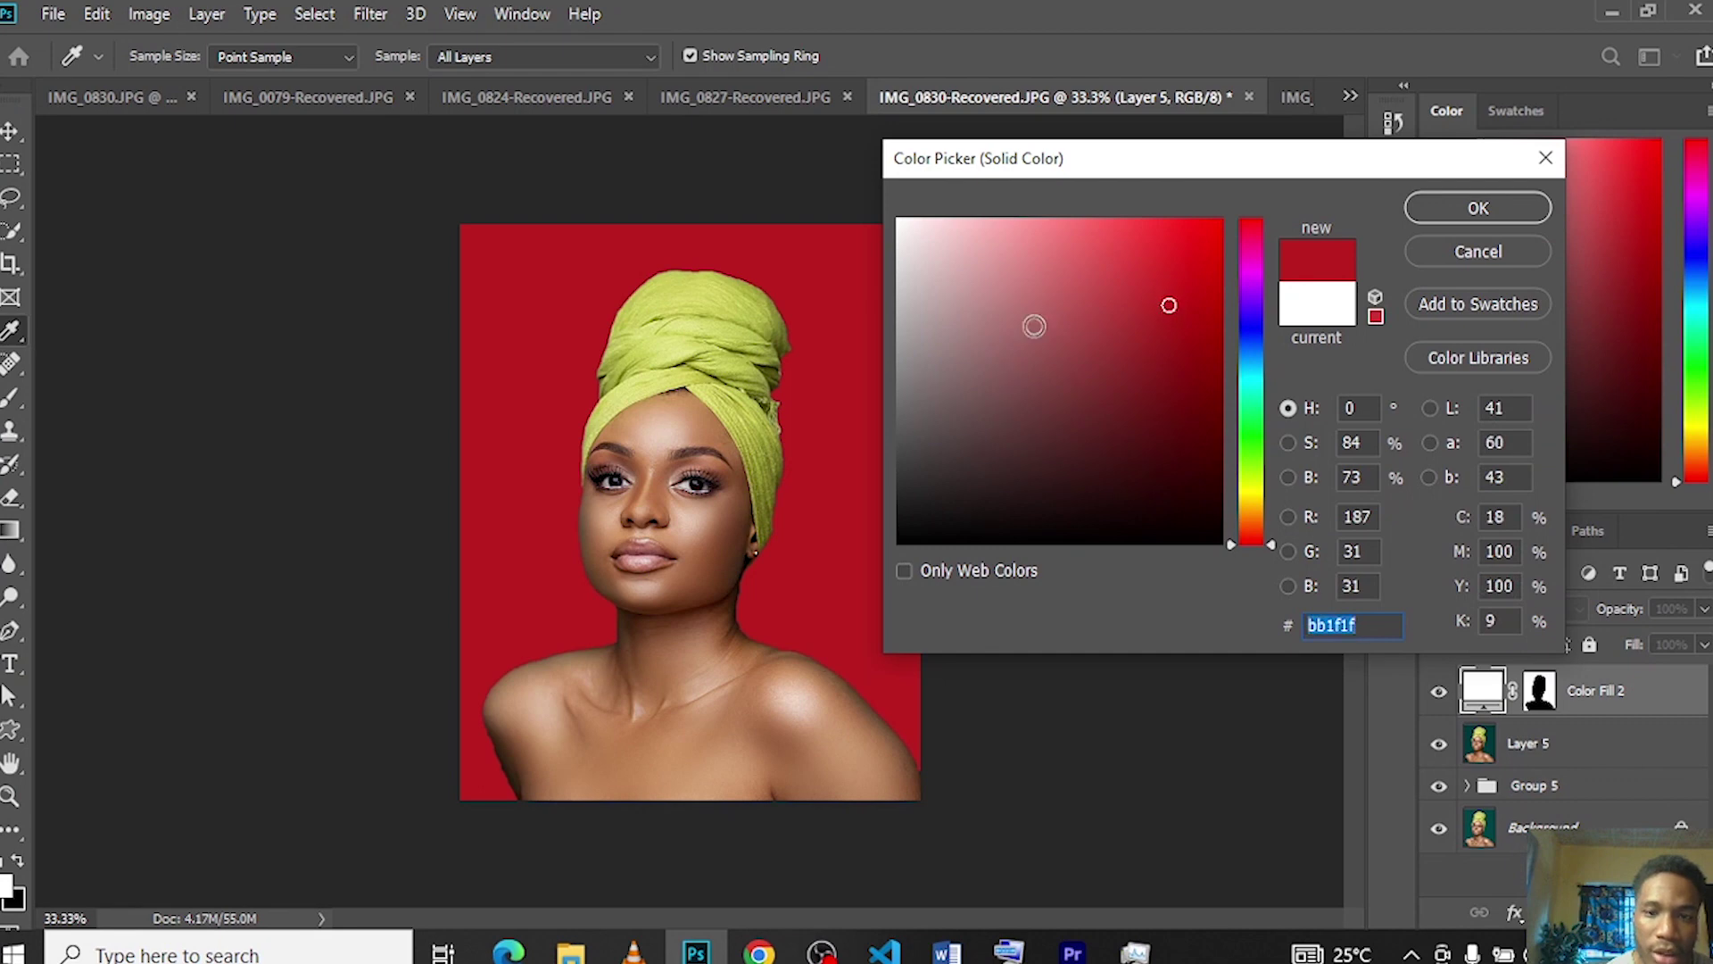
left_click(1024, 295)
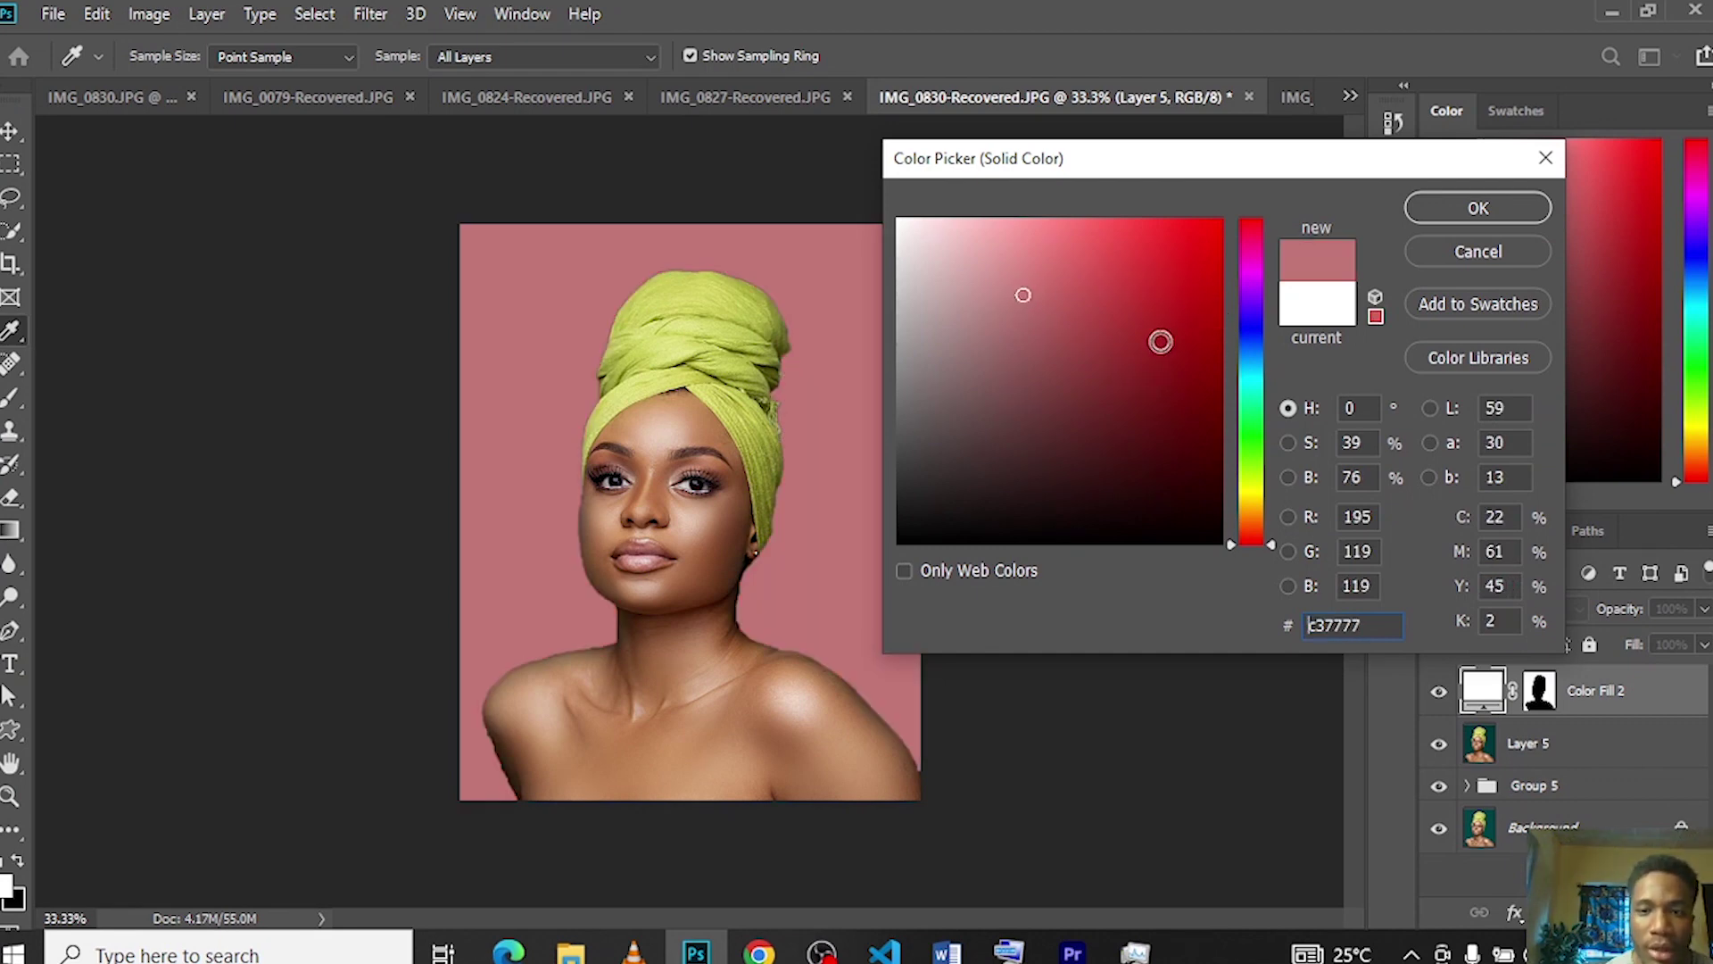
left_click(1156, 316)
left_click(1117, 288)
mouse_move(1111, 283)
left_mouse_down()
mouse_move(1083, 268)
mouse_move(1061, 293)
left_mouse_up()
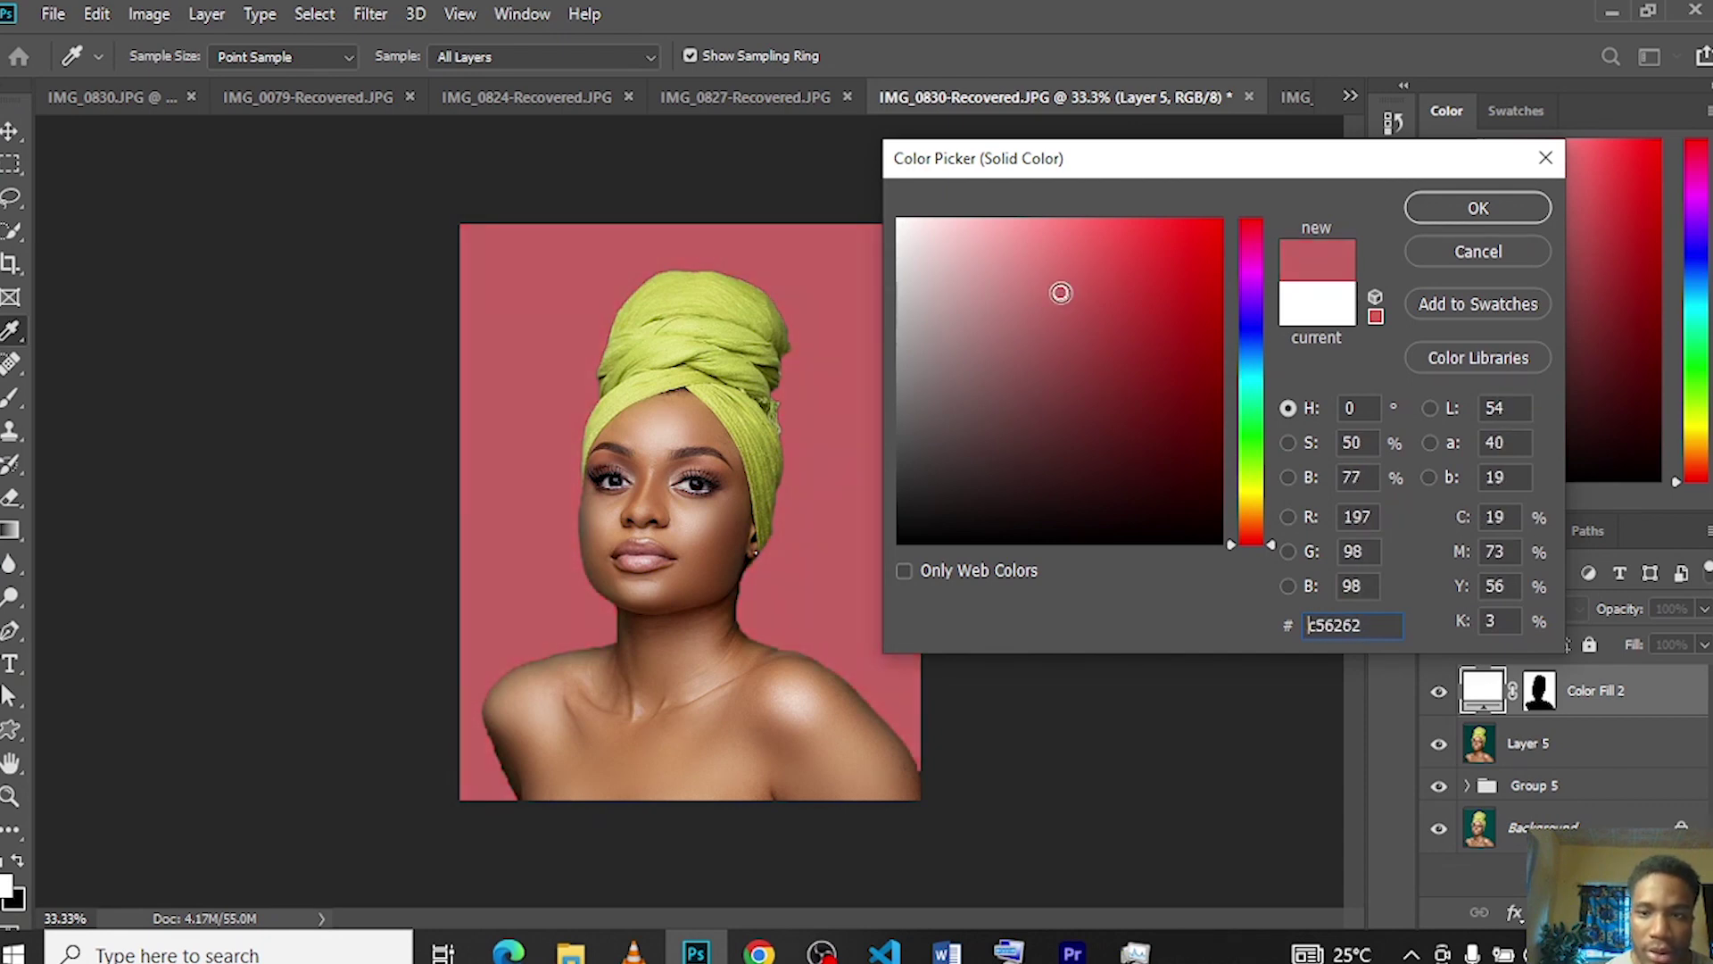
left_click(1459, 207)
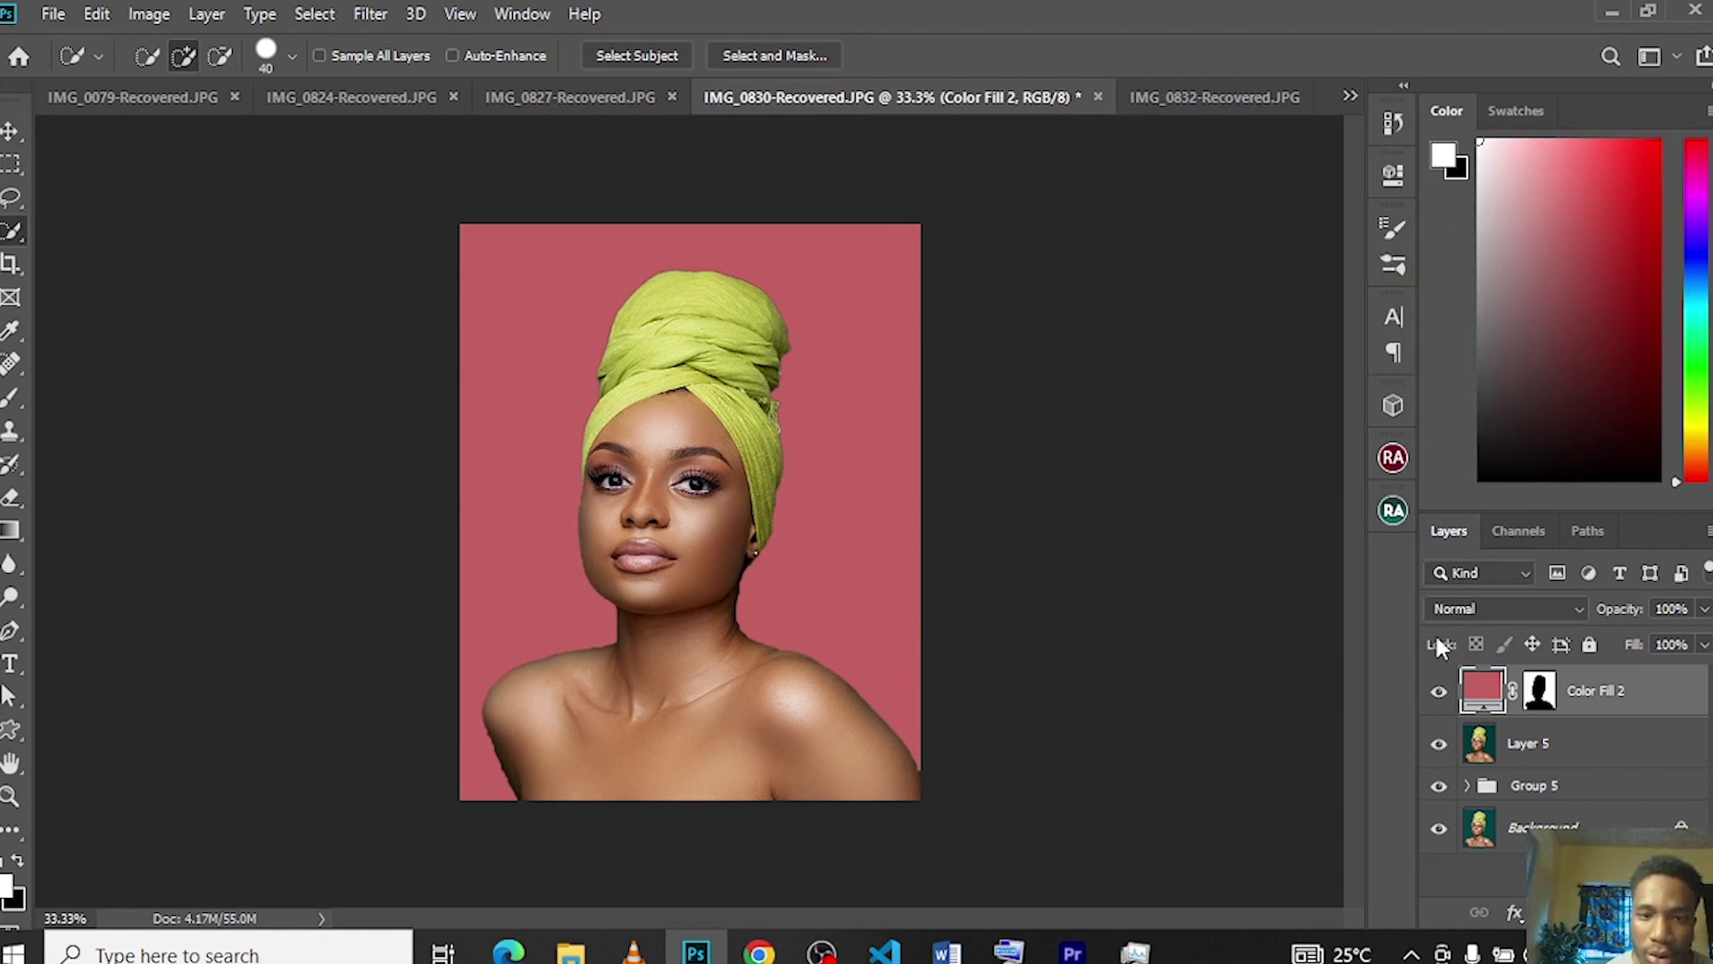
left_click(1586, 912)
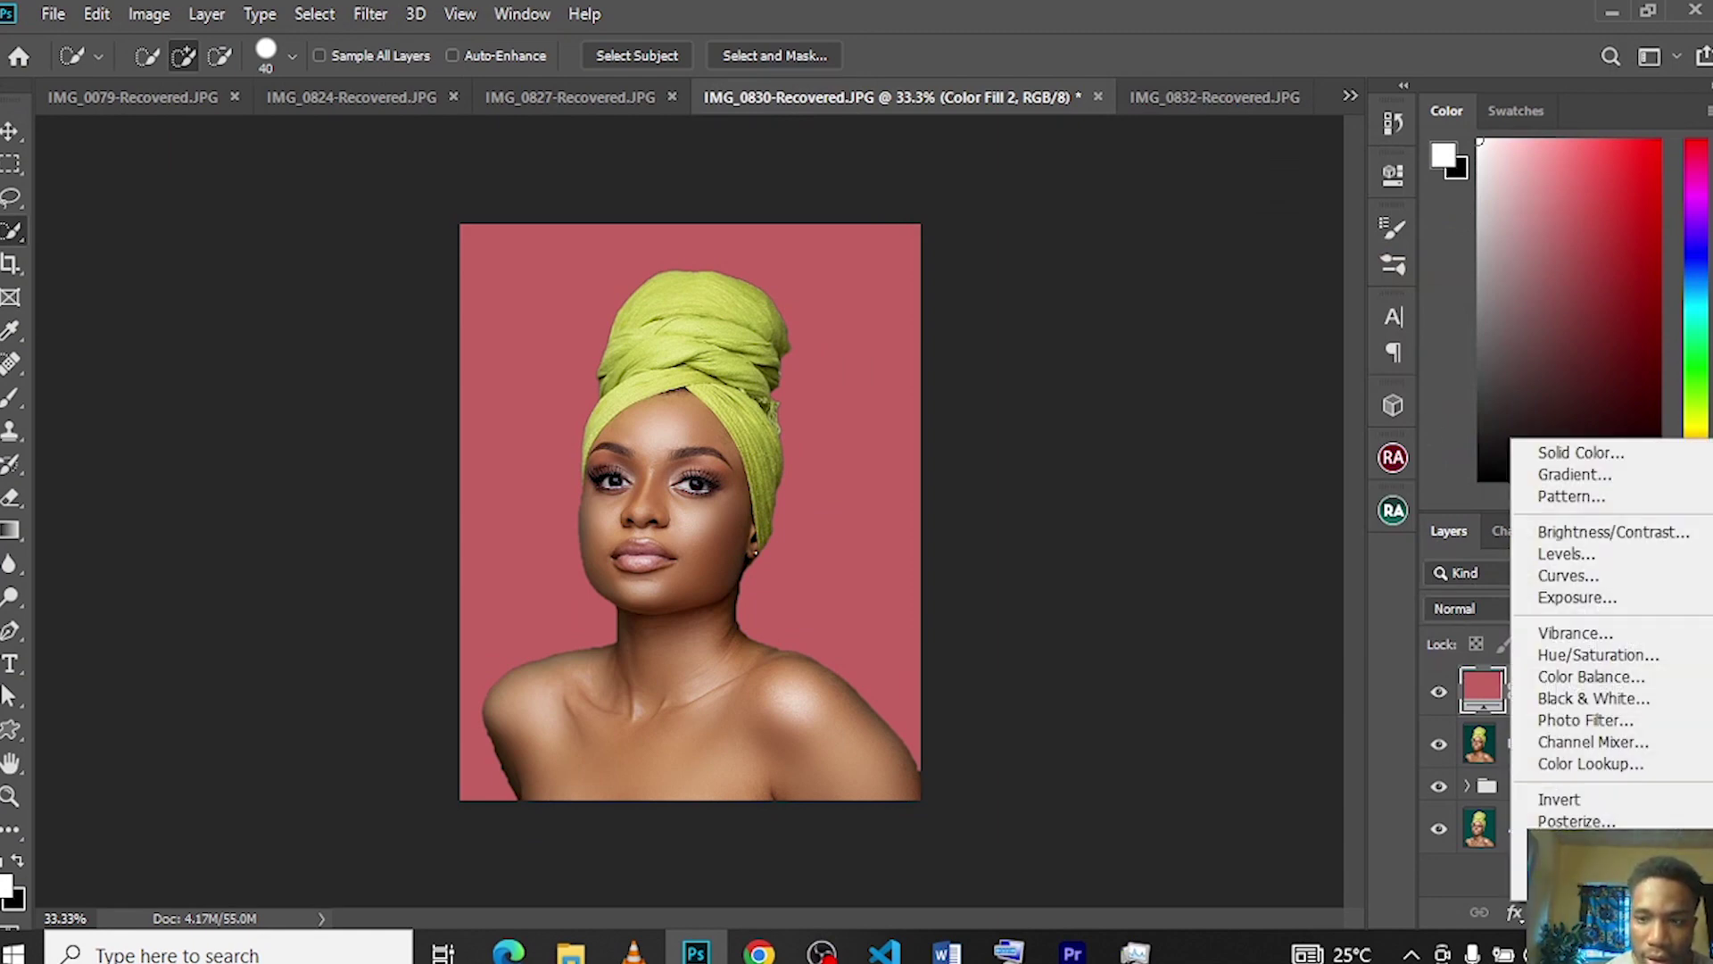
- Add a Hue/Saturation adjustment layer and sample the headwrap colour from the image
left_click(1606, 657)
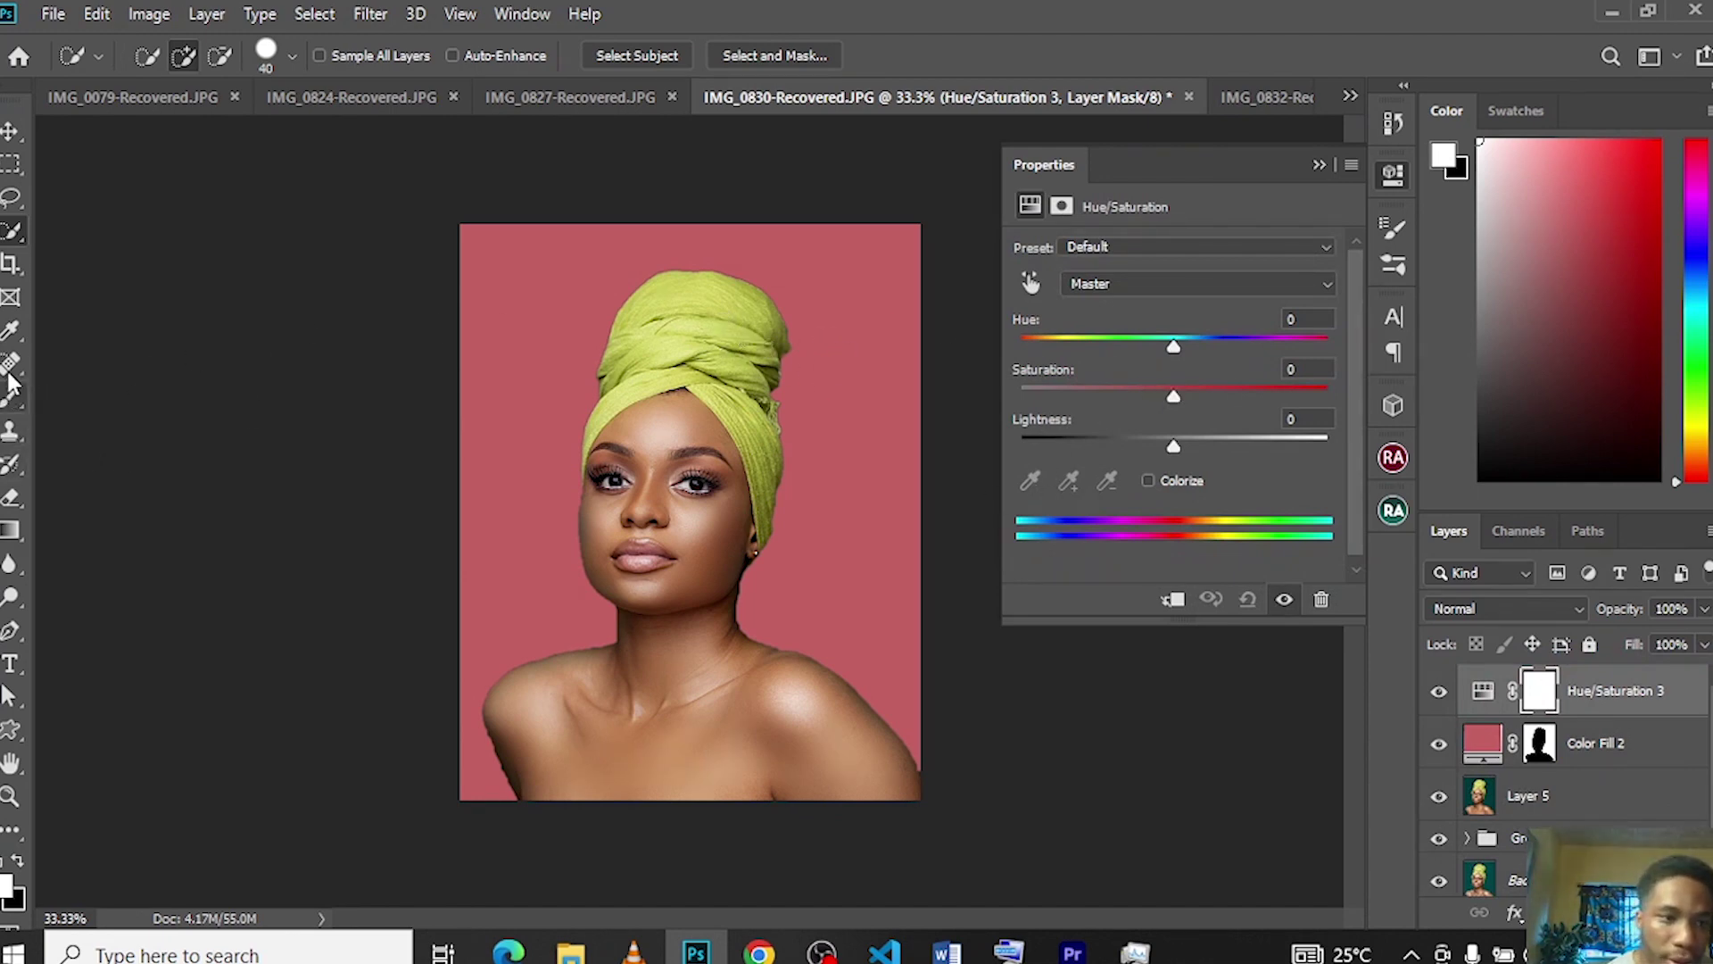
left_click(10, 330)
left_click(679, 329)
key("j")
key("h")
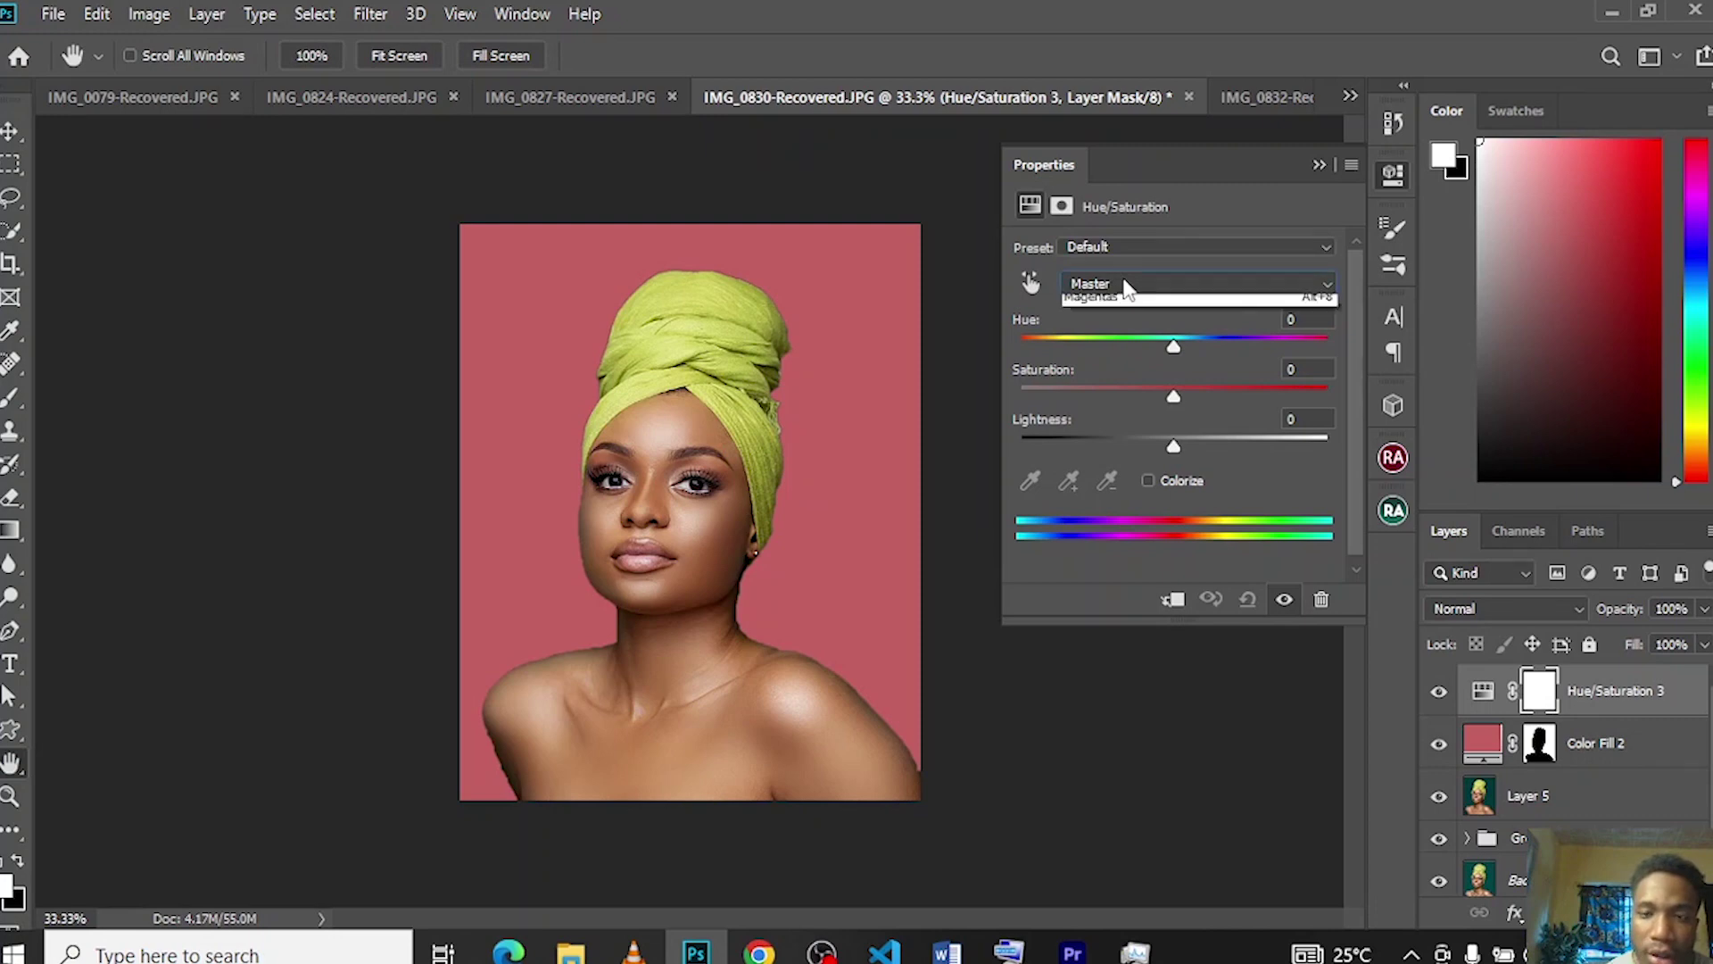
- Raise Yellows saturation to +36 and Greens saturation to +93 so the headwrap turns vivid yellow
left_click(1116, 283)
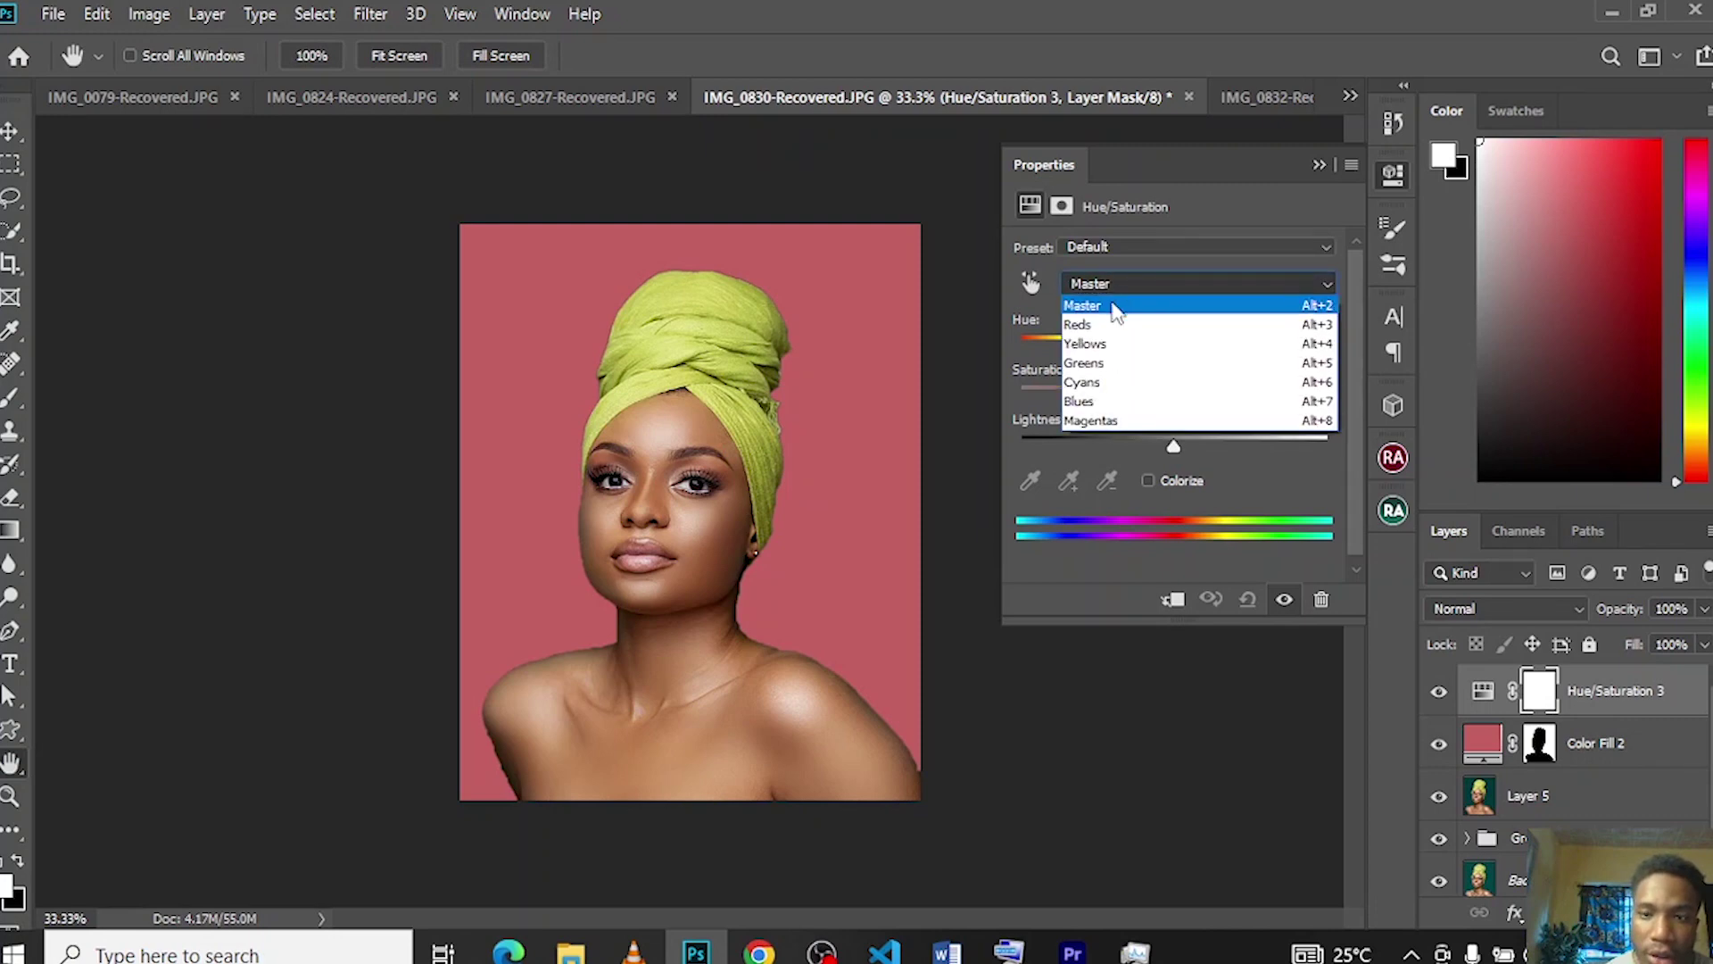
left_click(1142, 350)
left_click_drag(1230, 393, 1230, 393)
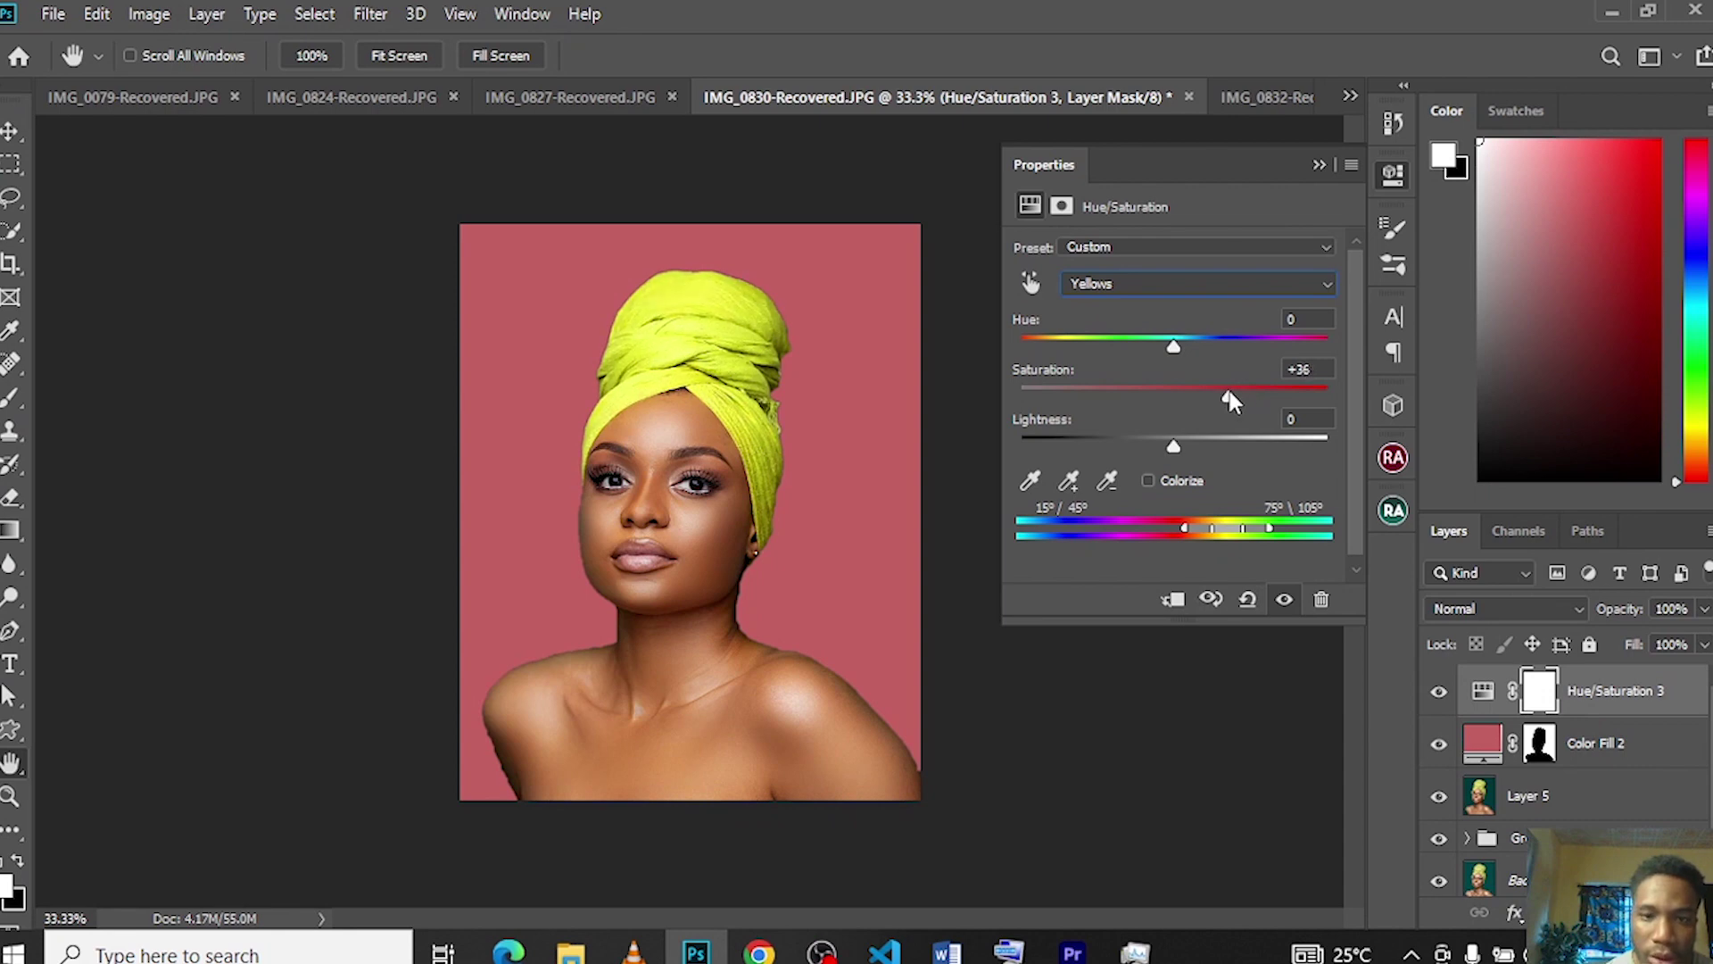
left_click_drag(1226, 530, 1209, 535)
left_click_drag(1216, 537, 1258, 538)
left_click(1317, 393)
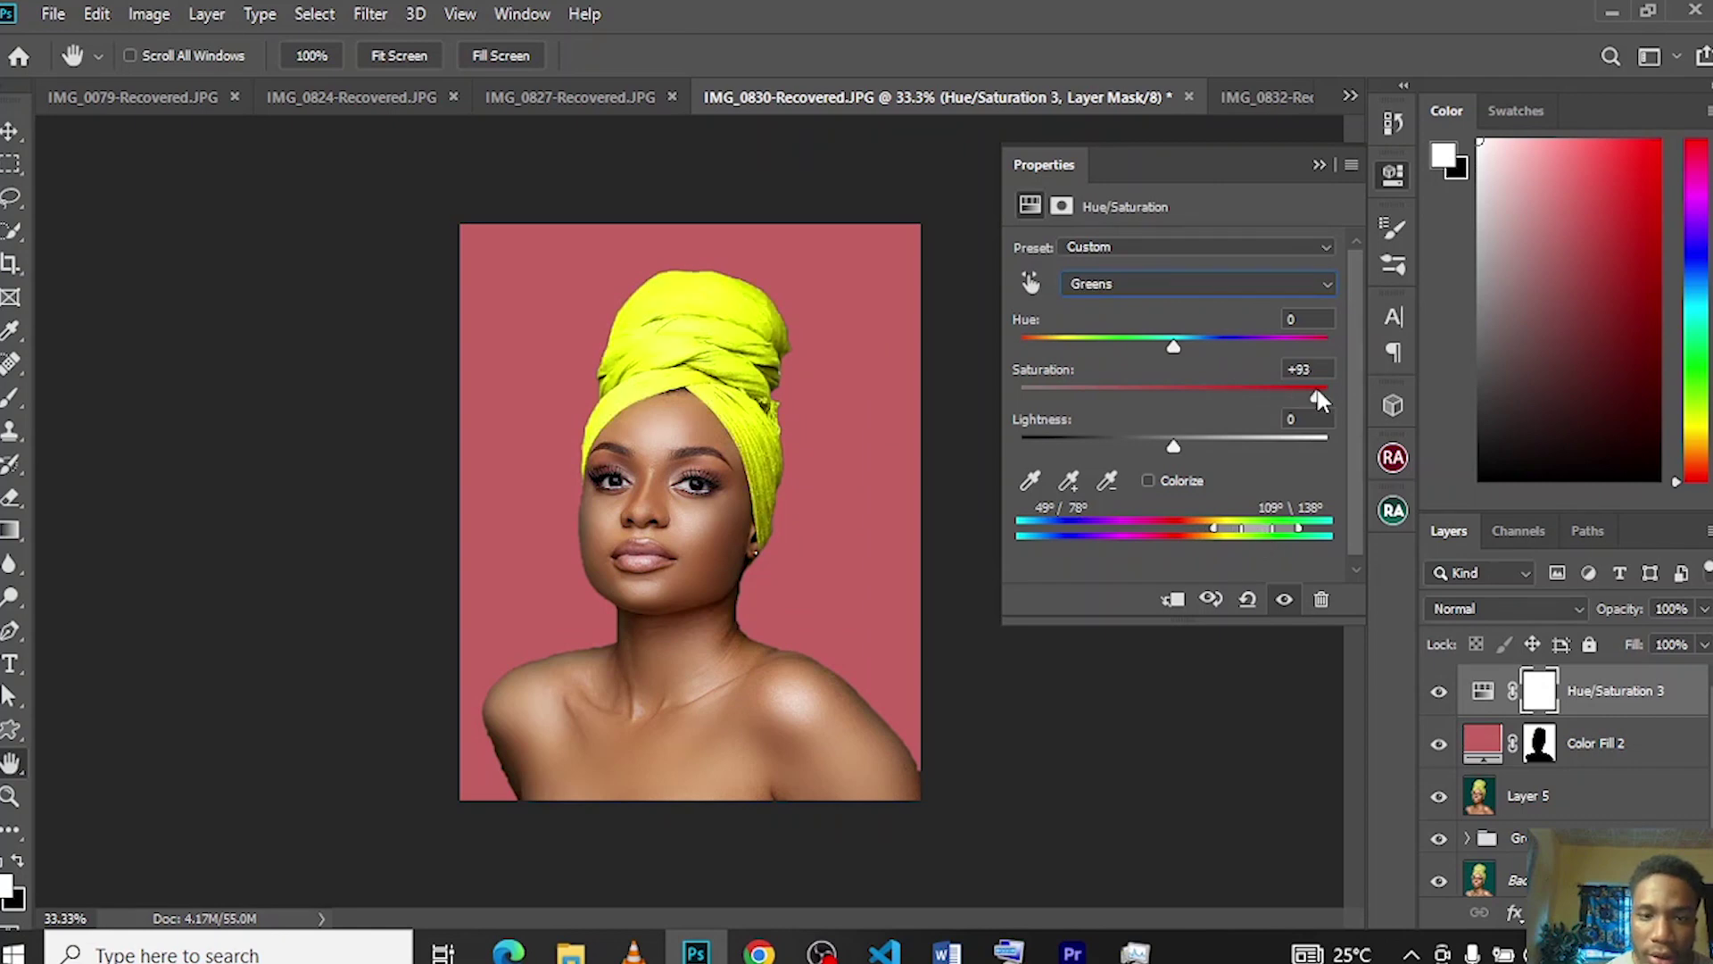
mouse_move(1260, 530)
left_mouse_down()
mouse_move(1236, 538)
mouse_move(1276, 527)
mouse_move(1262, 532)
left_mouse_up()
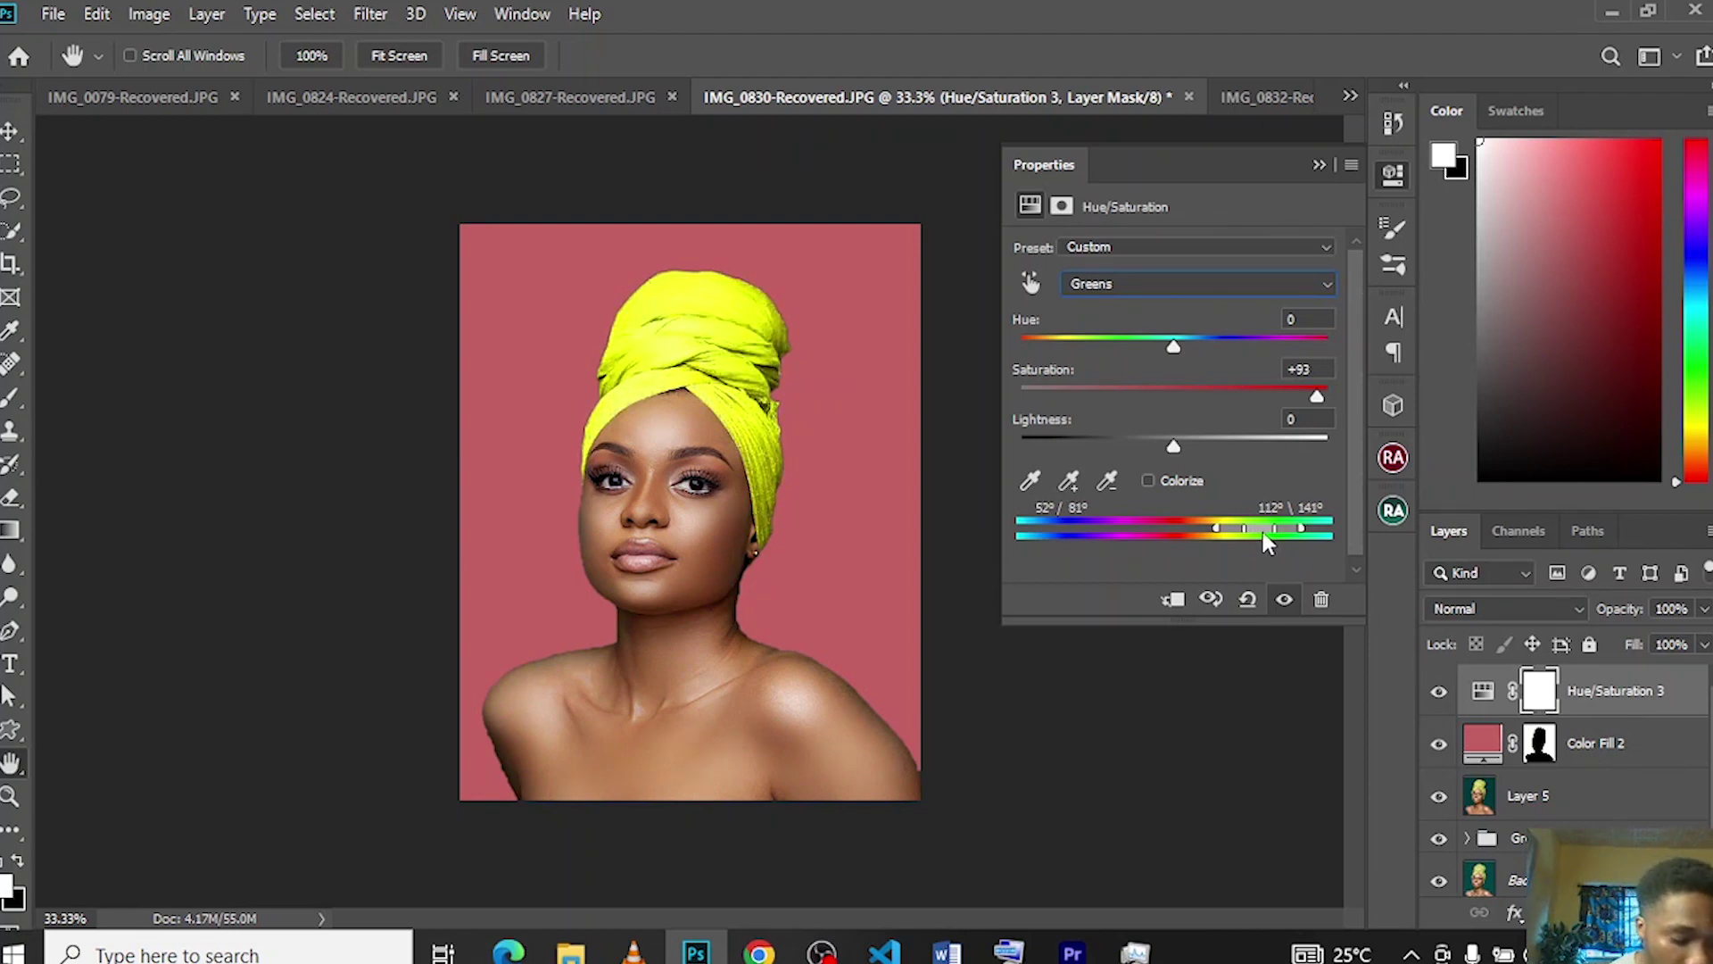
- Lower Greens saturation to +15 and try hue and lightness shifts on the headwrap
left_click(1195, 390)
left_click_drag(1133, 344, 1203, 348)
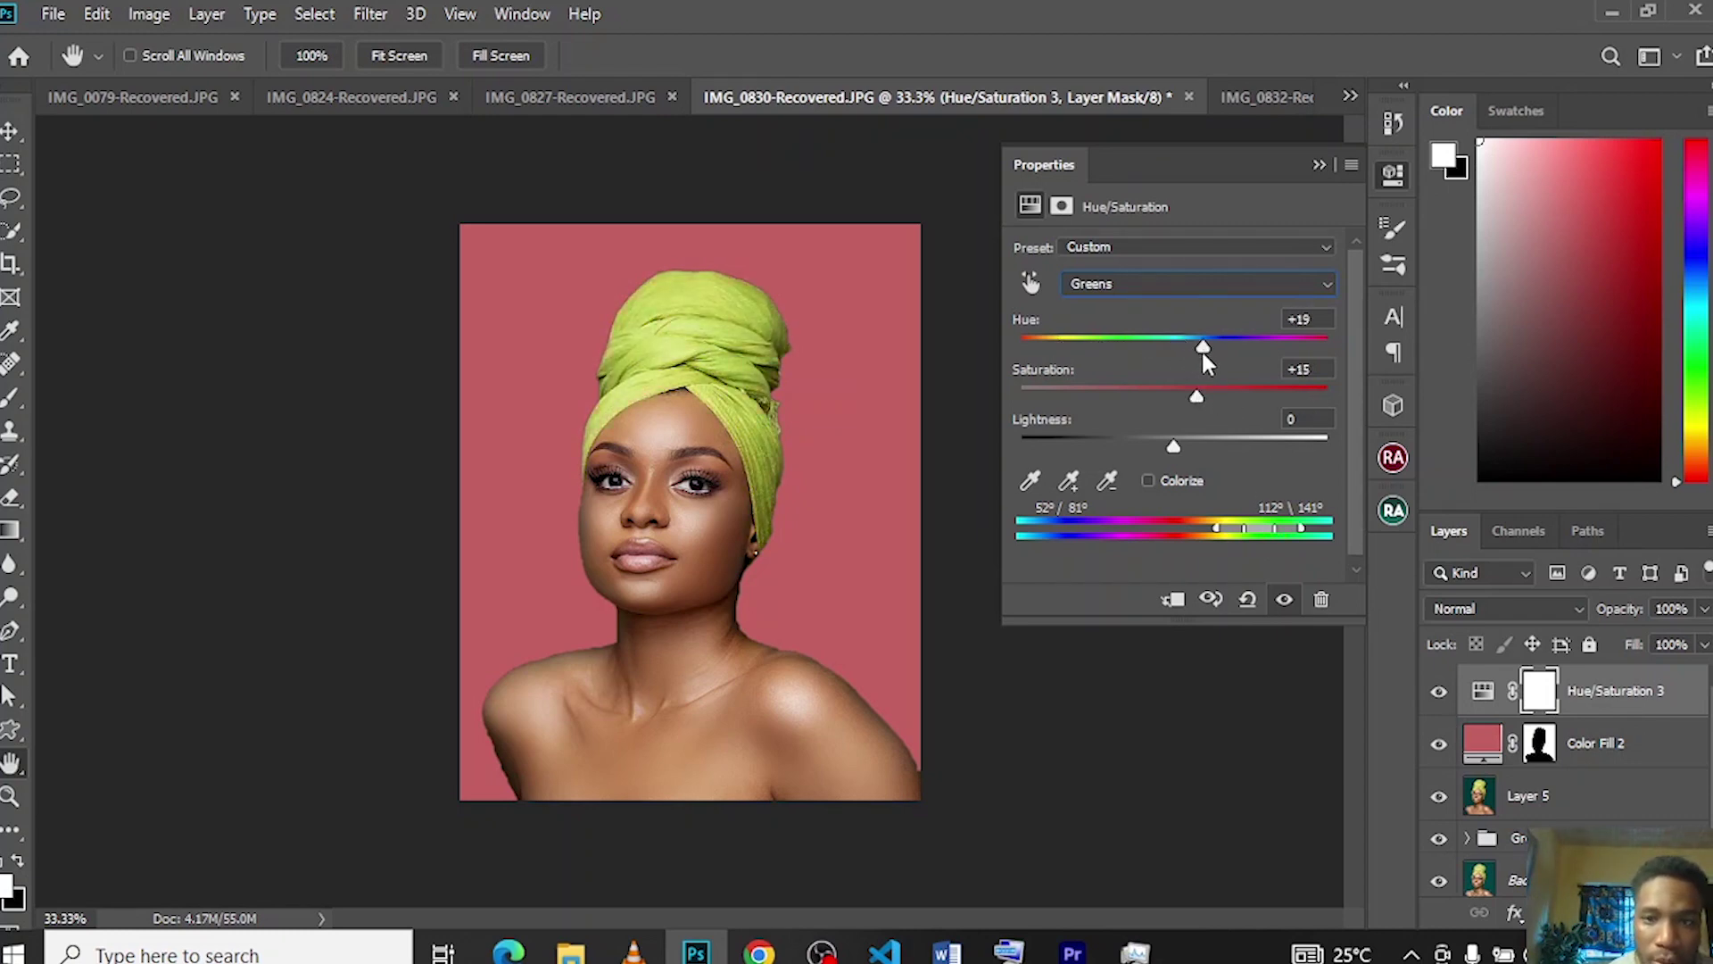
left_click(1096, 442)
left_click_drag(1098, 446, 1211, 469)
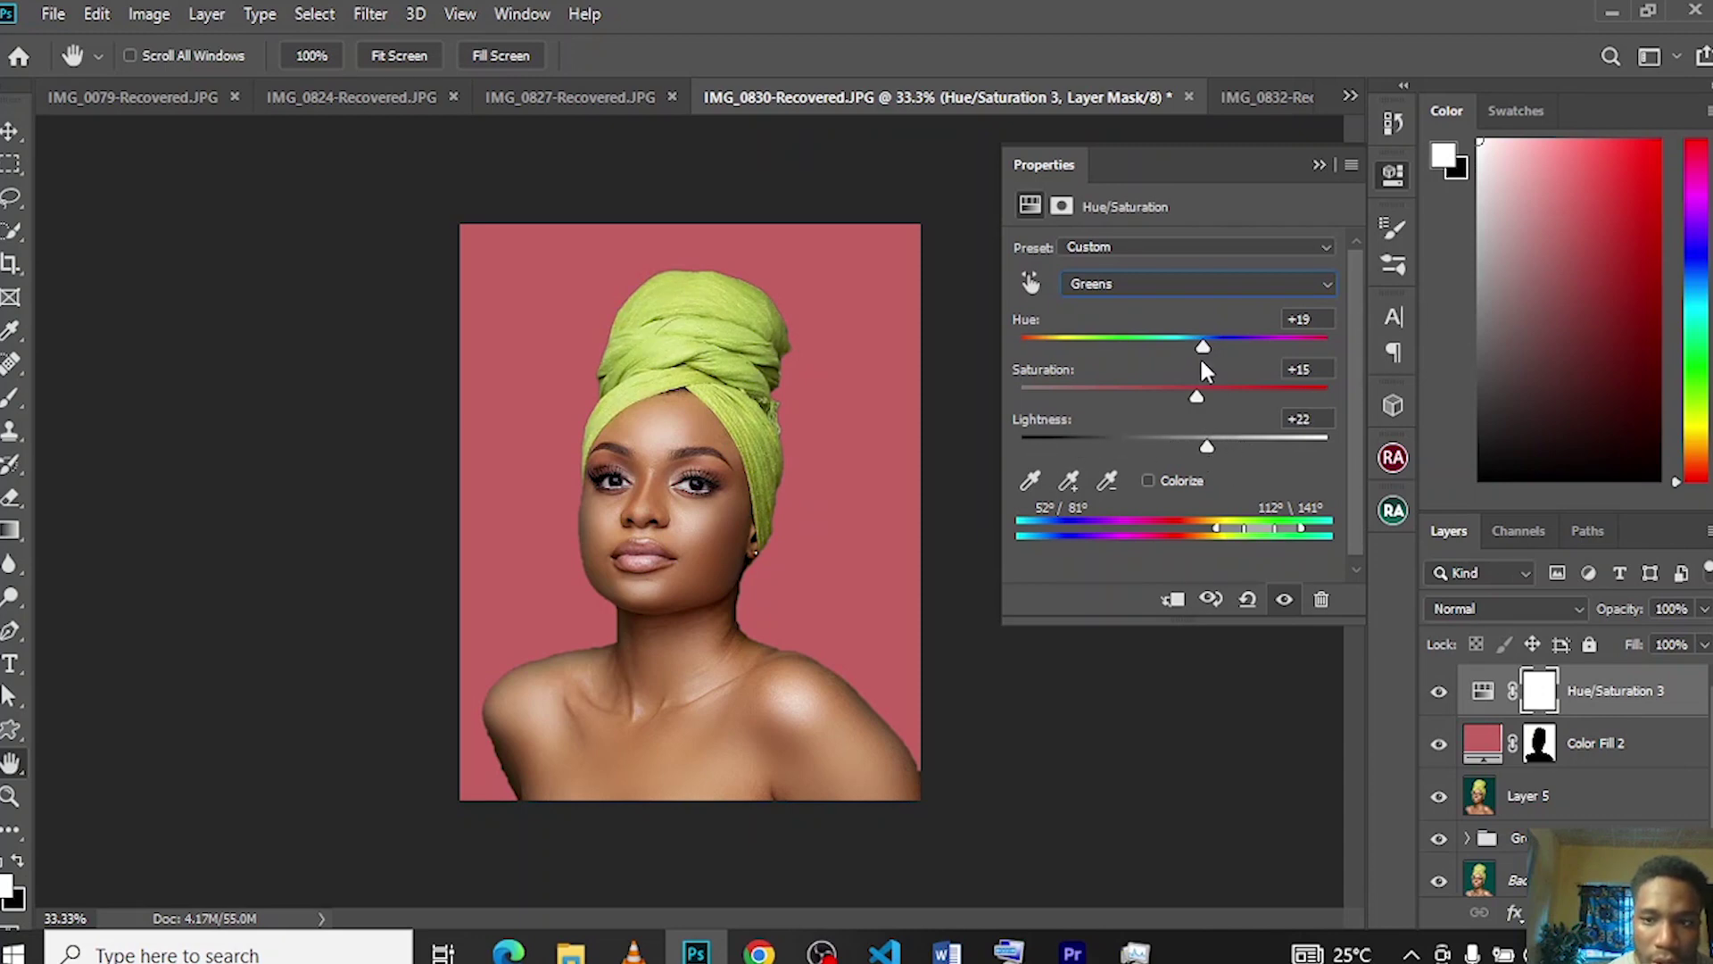
left_click_drag(1203, 347, 1246, 369)
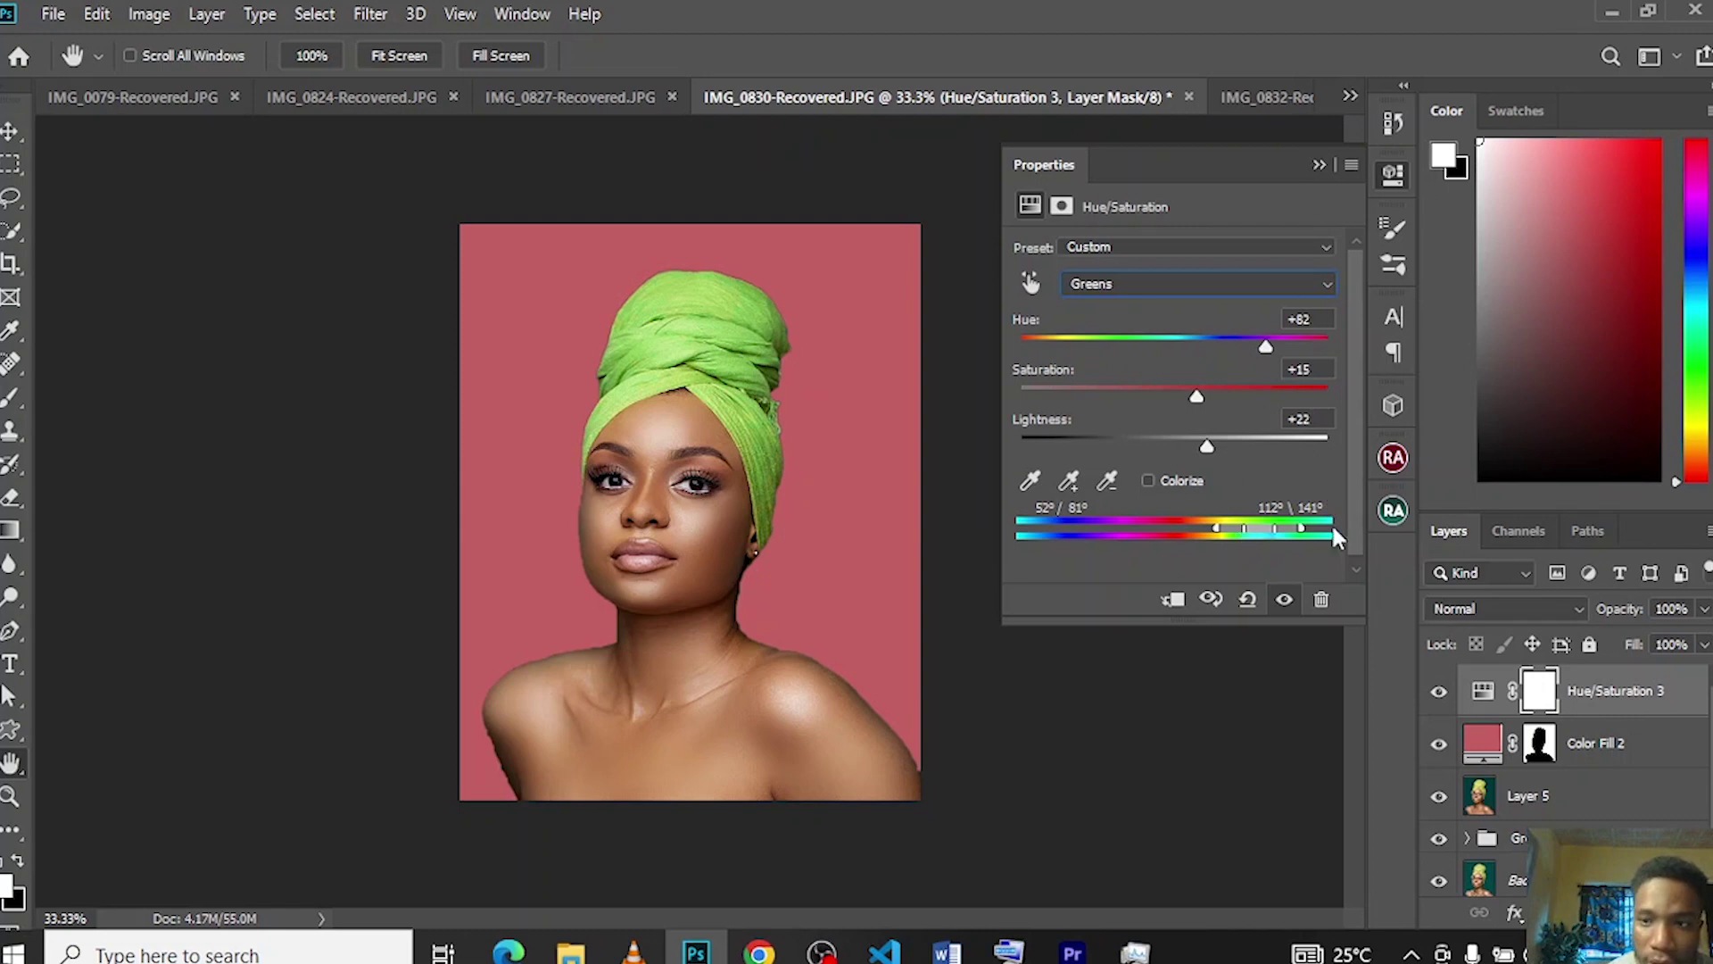
- Toggle Hue/Saturation 3 on and off to compare, then delete the layer
left_click(1440, 691)
left_click(1440, 691)
left_click(1320, 165)
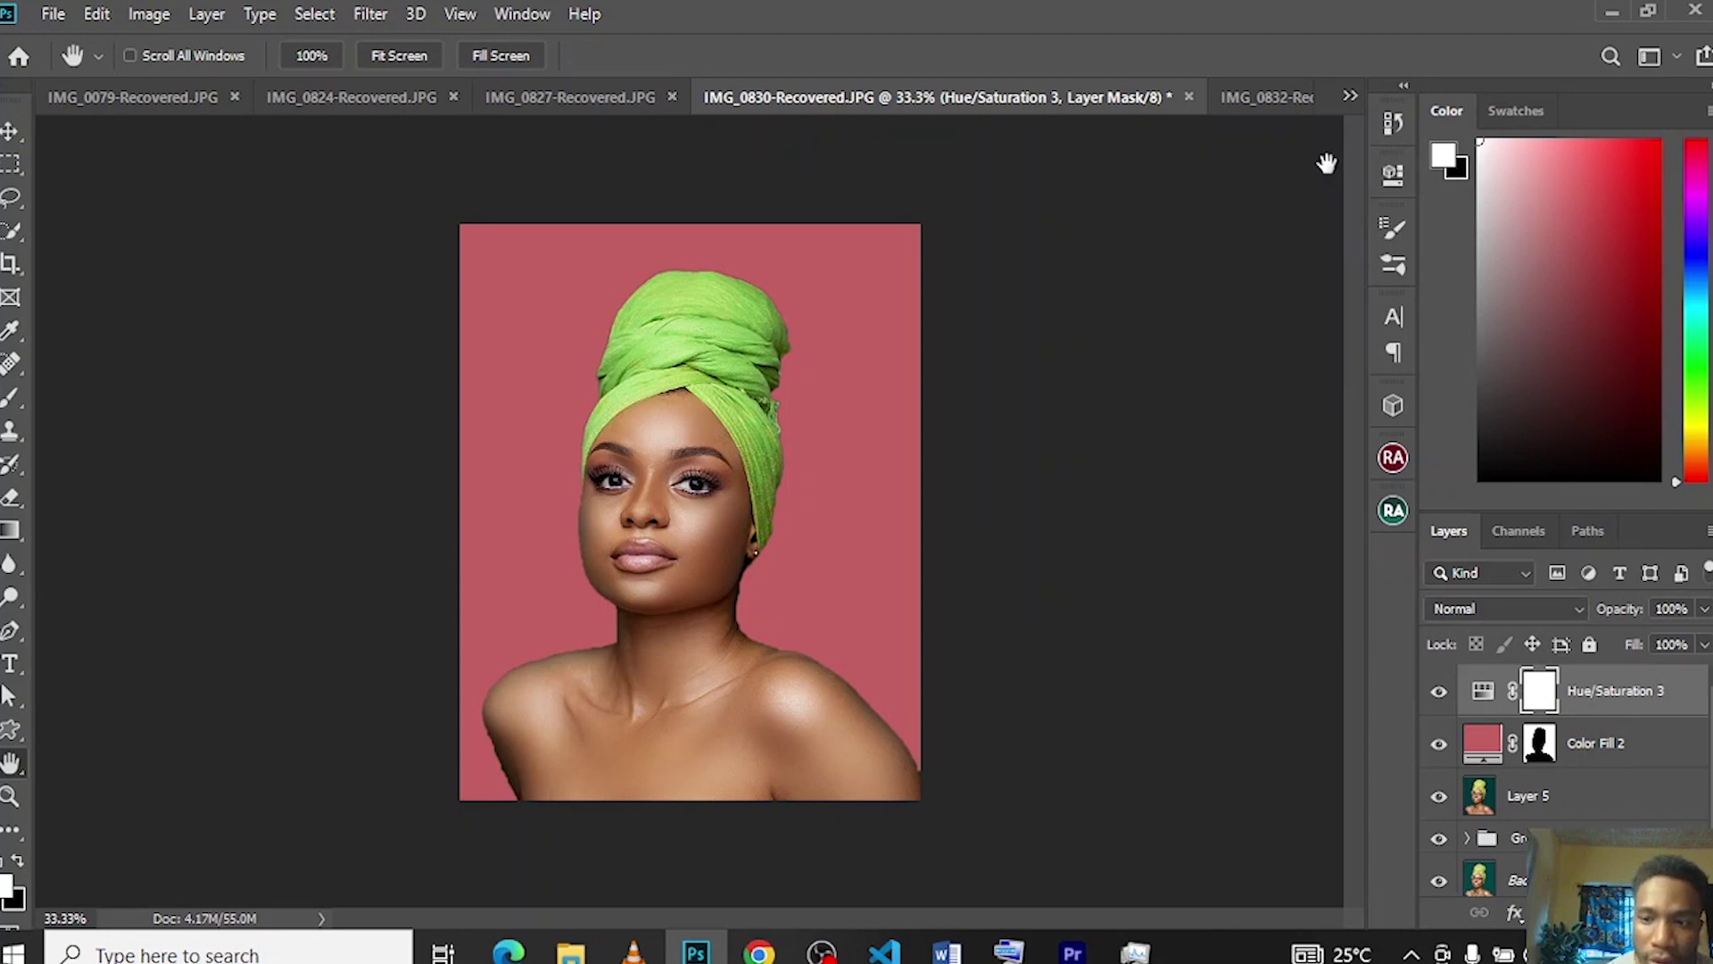
left_click(1439, 691)
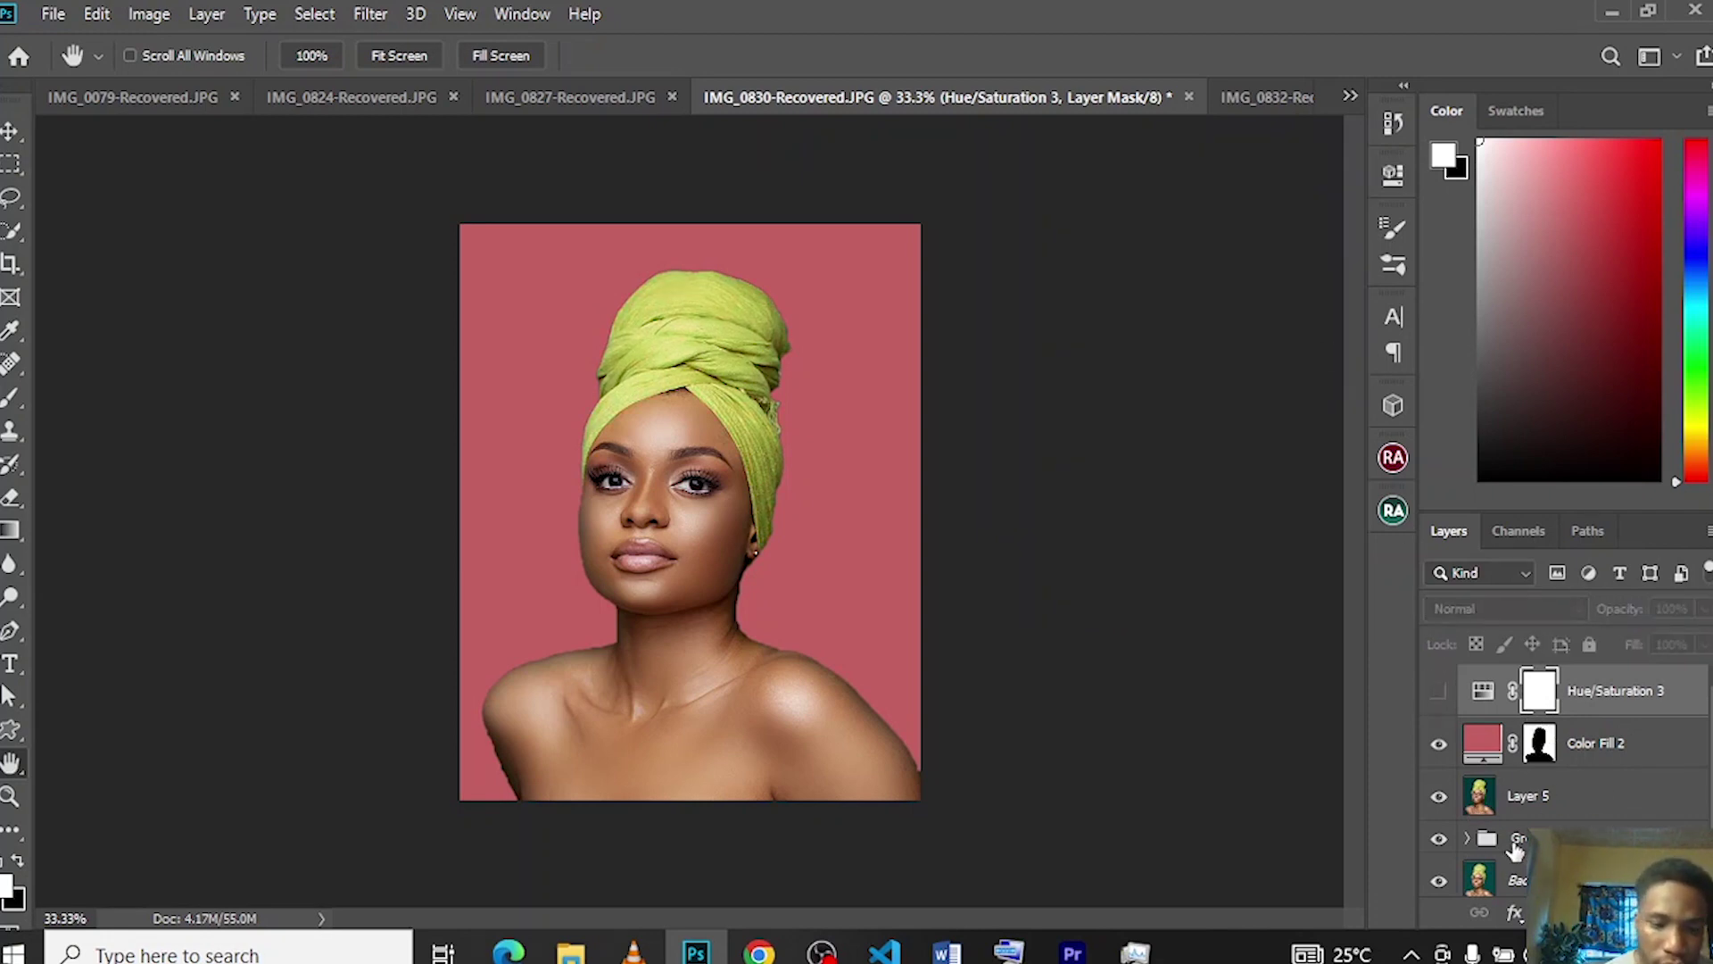
left_click_drag(1676, 705, 1689, 912)
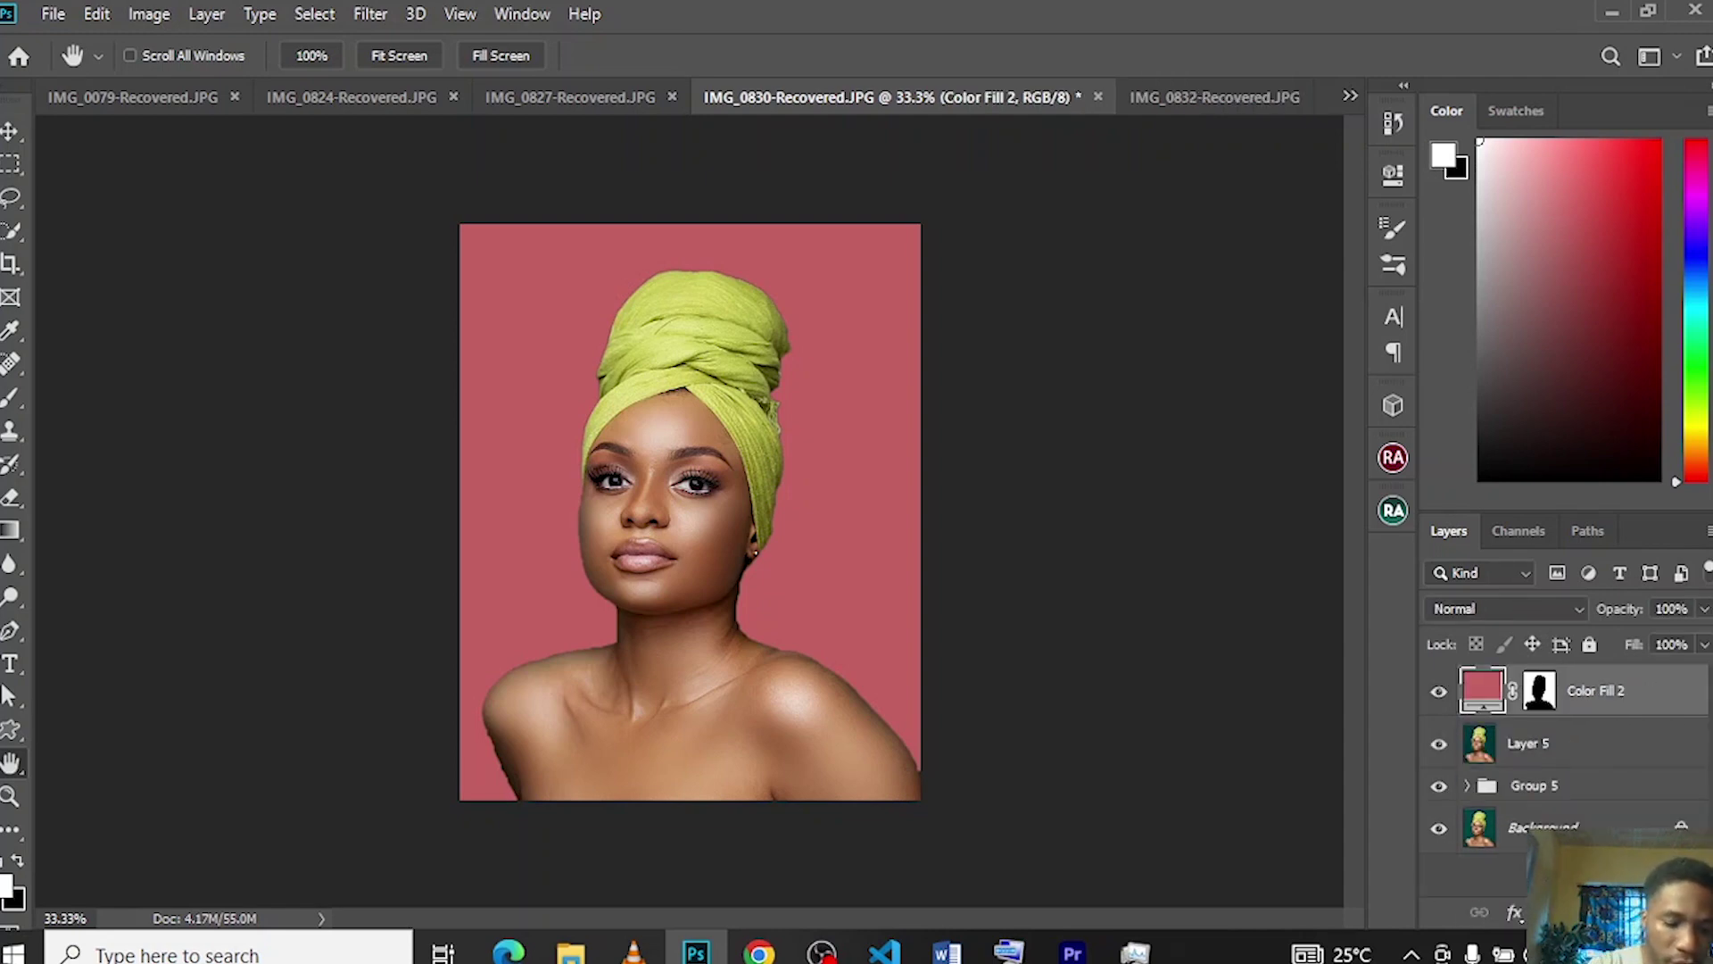
- Stamp all visible layers into a new Layer 6 and roughly select the headwrap with Quick Selection
key("ctrl+shift+alt+e")
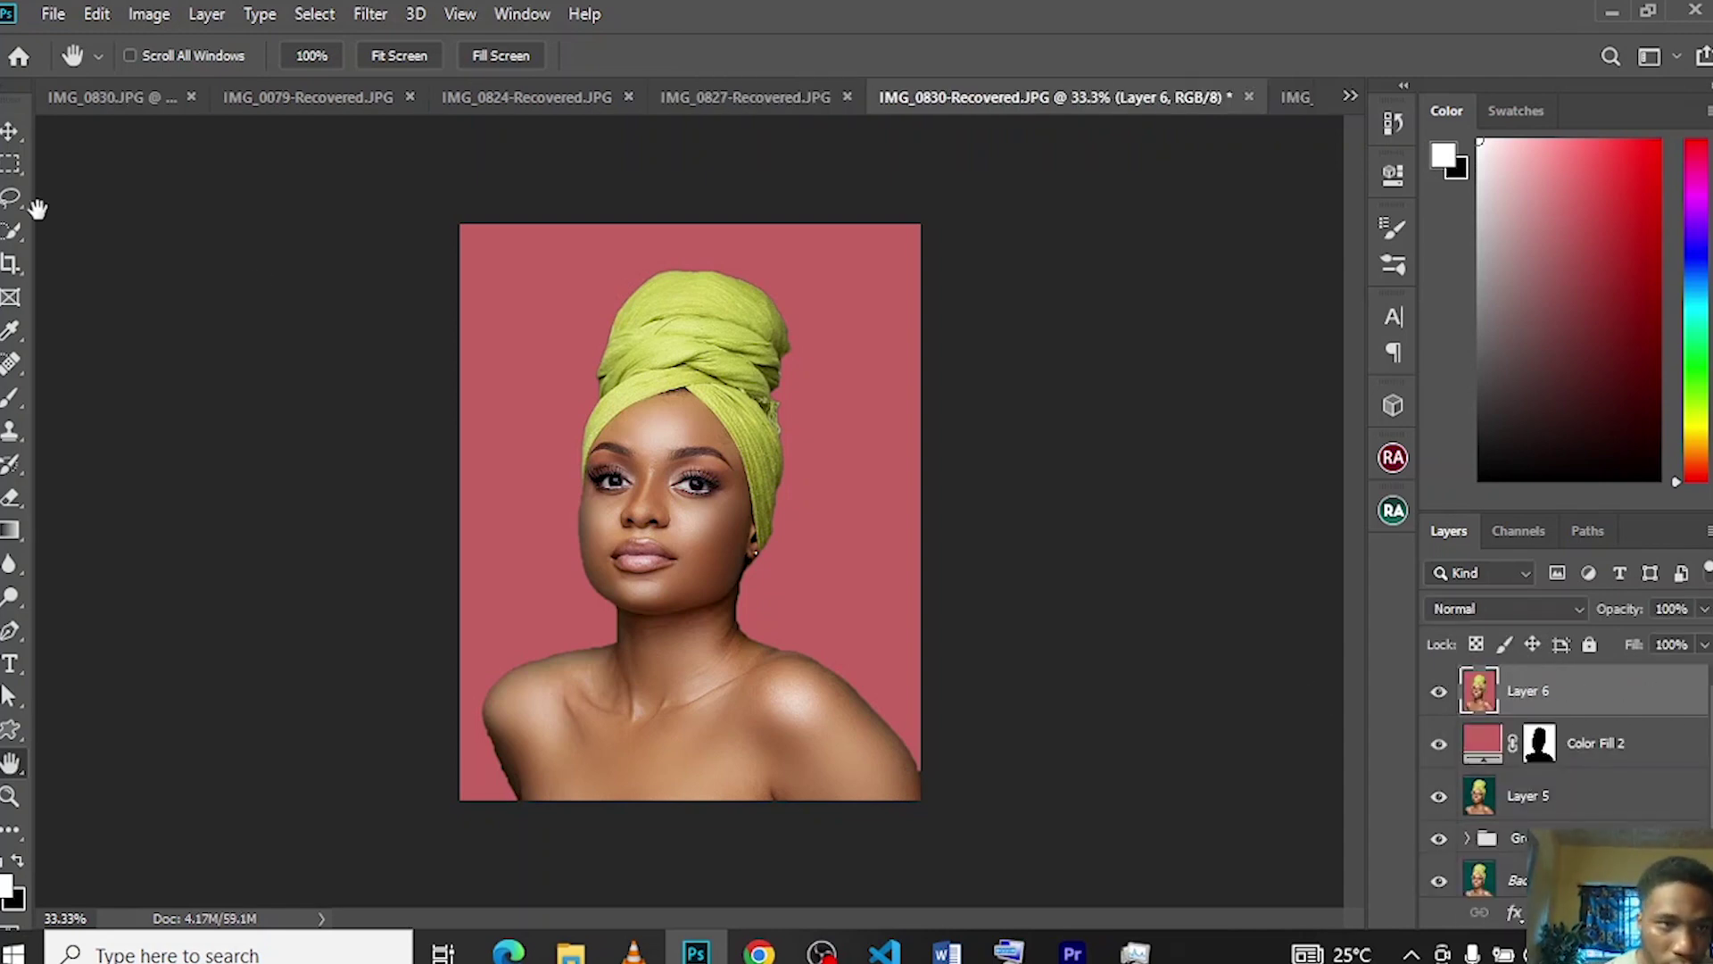
left_click(11, 230)
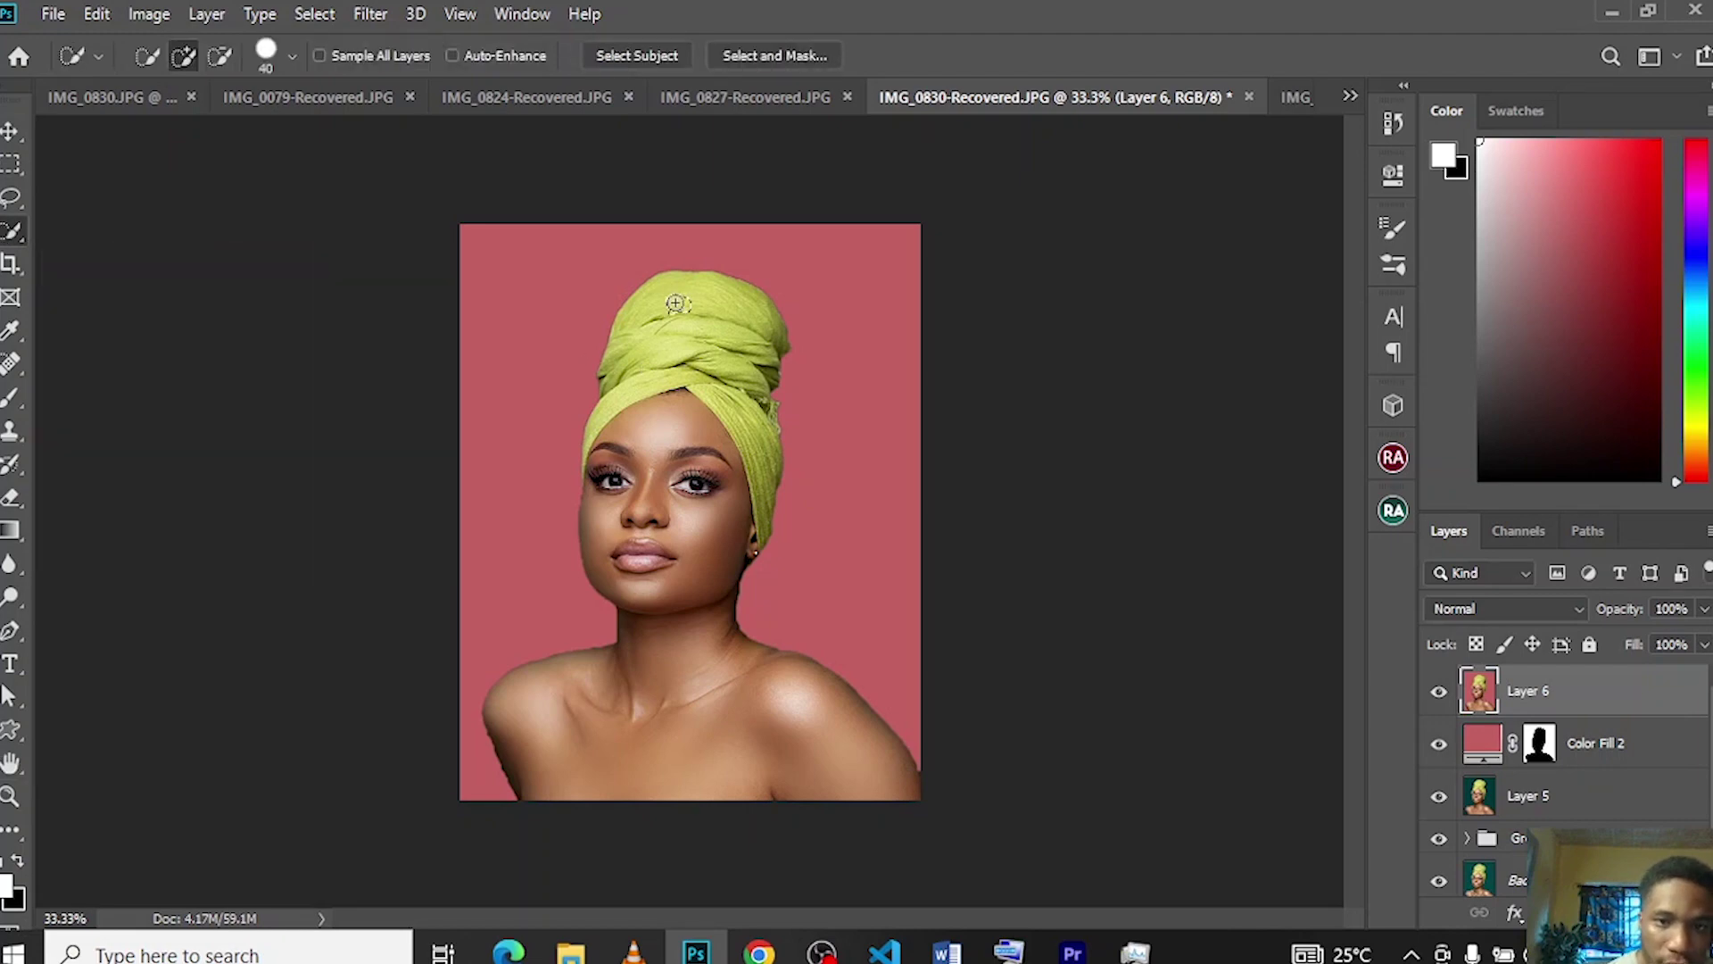
mouse_move(692, 332)
left_mouse_down()
mouse_move(745, 397)
mouse_move(769, 482)
mouse_move(740, 437)
mouse_move(632, 393)
mouse_move(599, 421)
left_mouse_up()
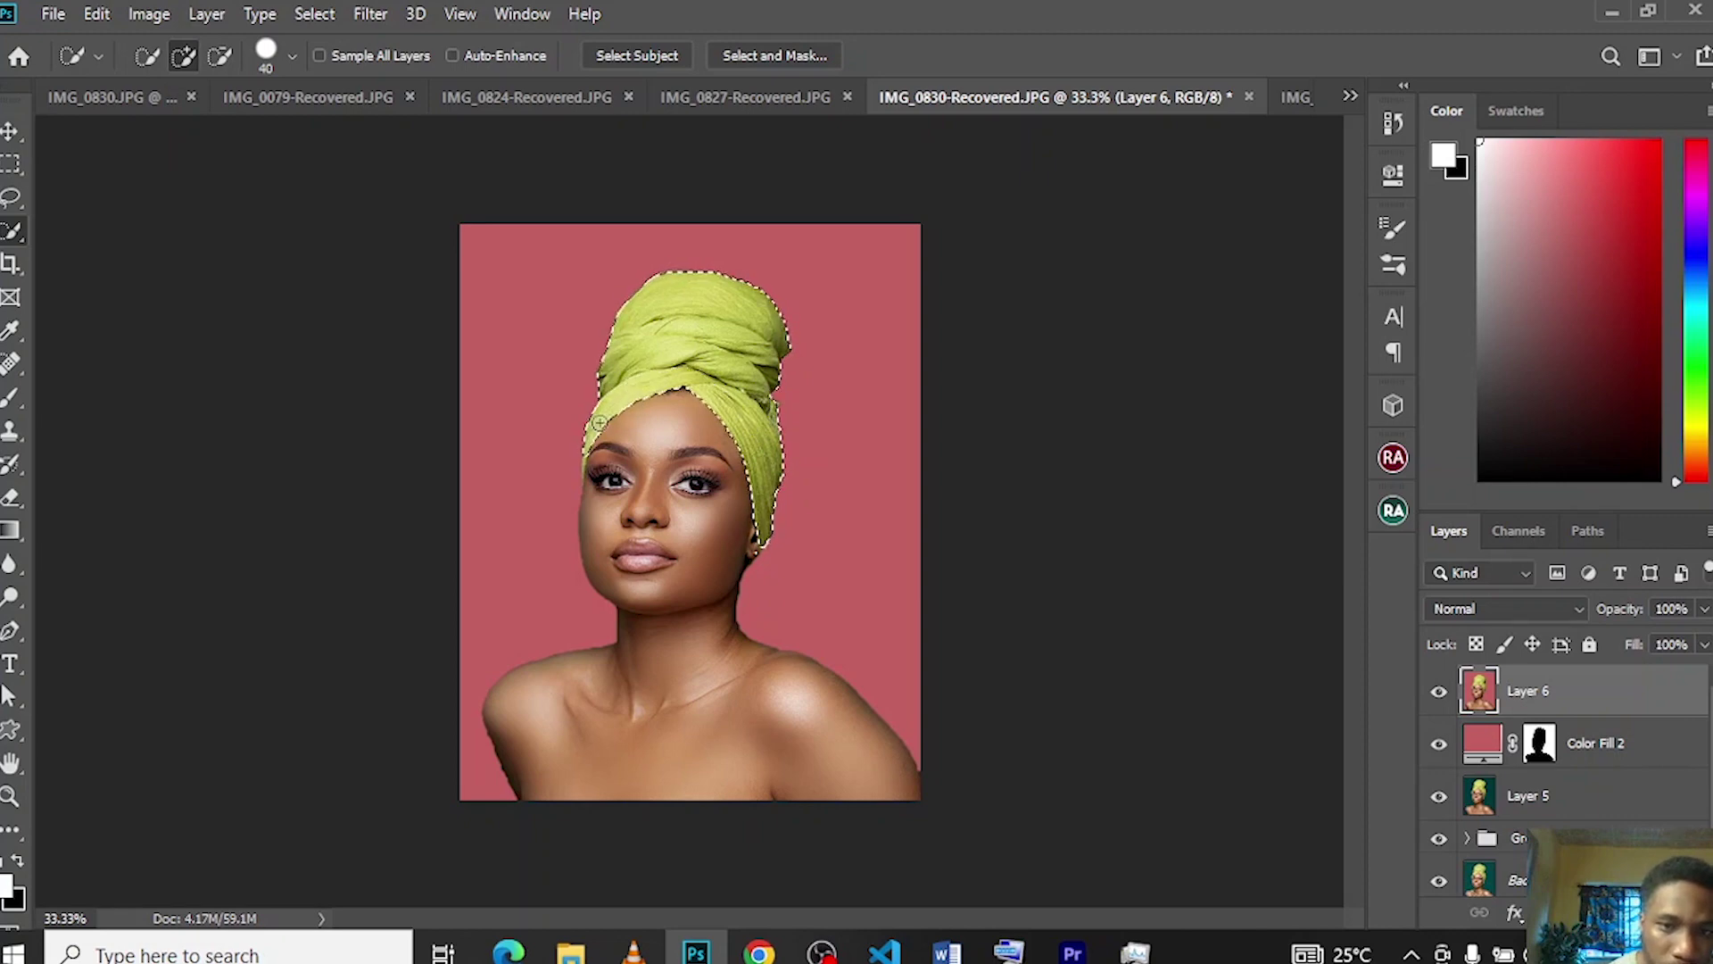
- Zoom in and refine the headwrap selection edges with a size 10 brush, subtracting stray areas
key("ctrl+plus")
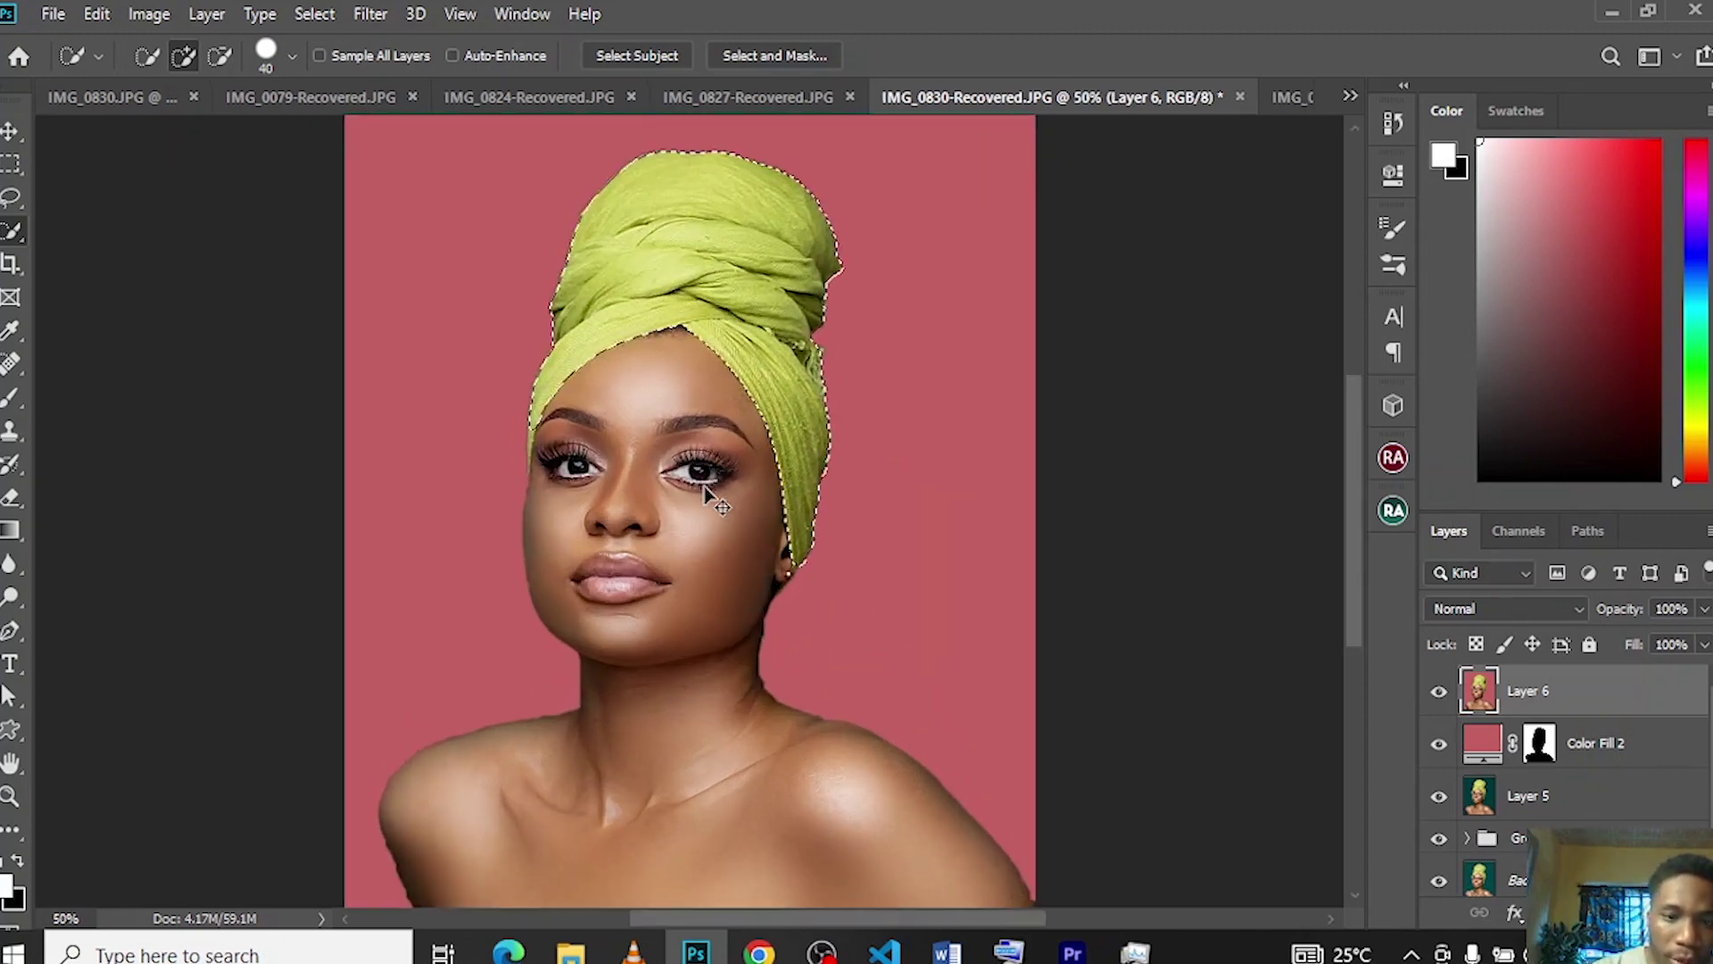
key("ctrl+plus")
key("bracketleft")
key("bracketleft")
key("bracketleft")
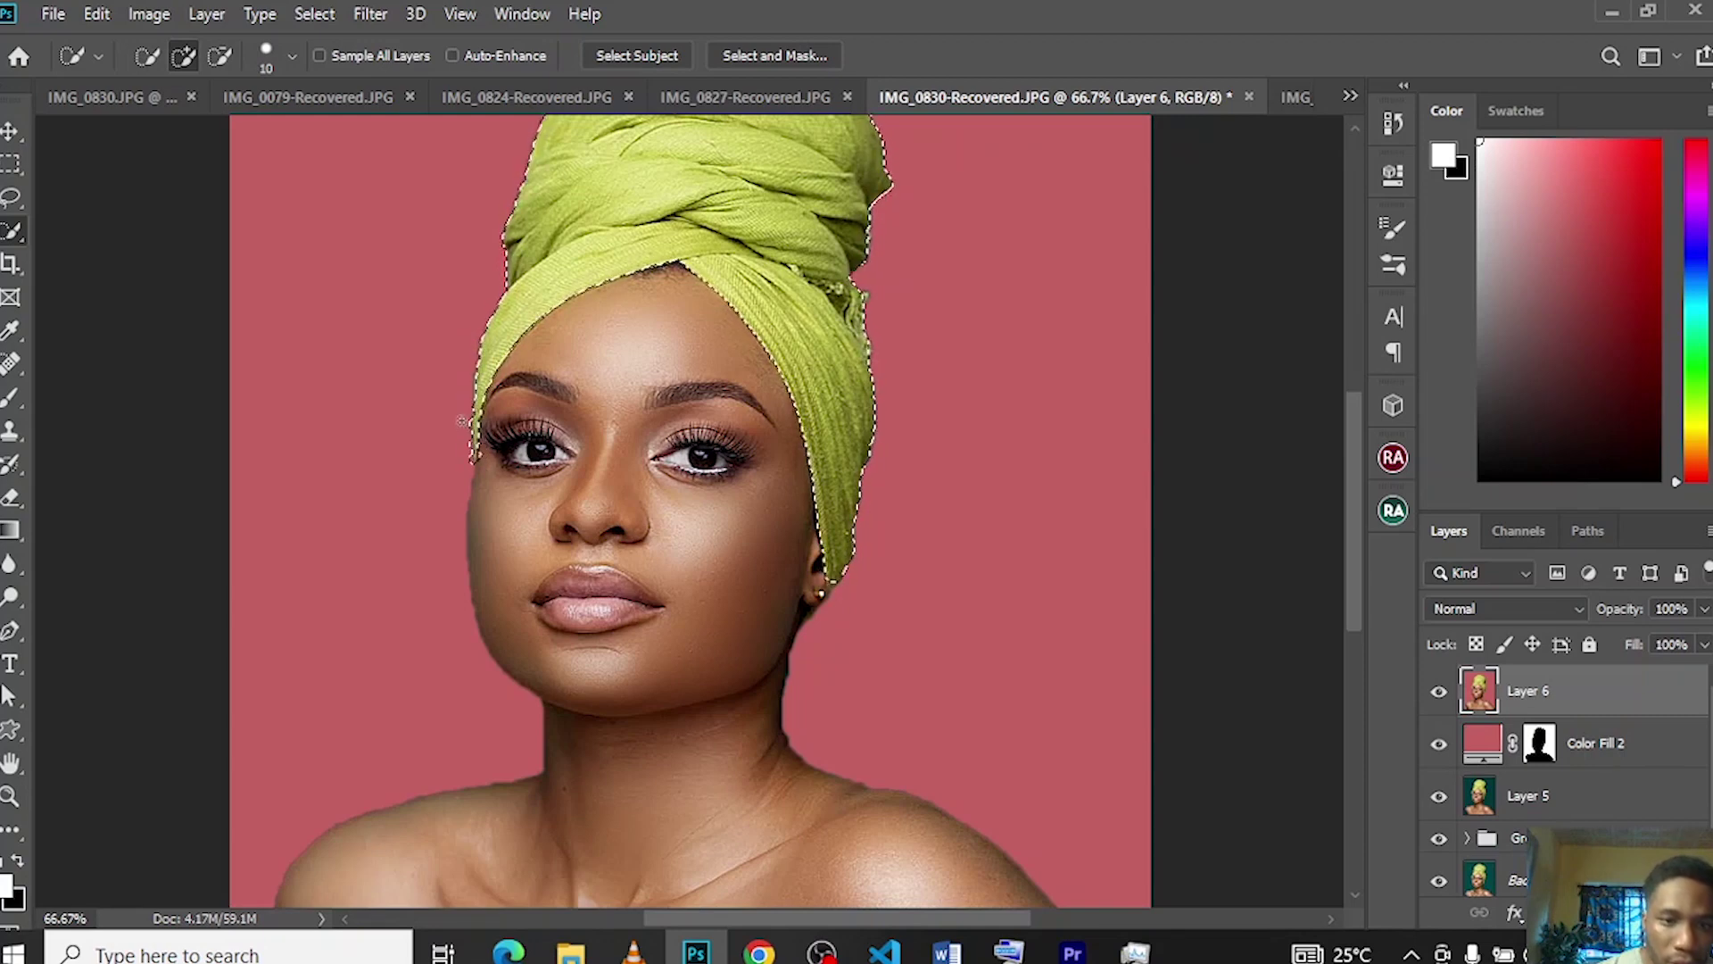
key("alt")
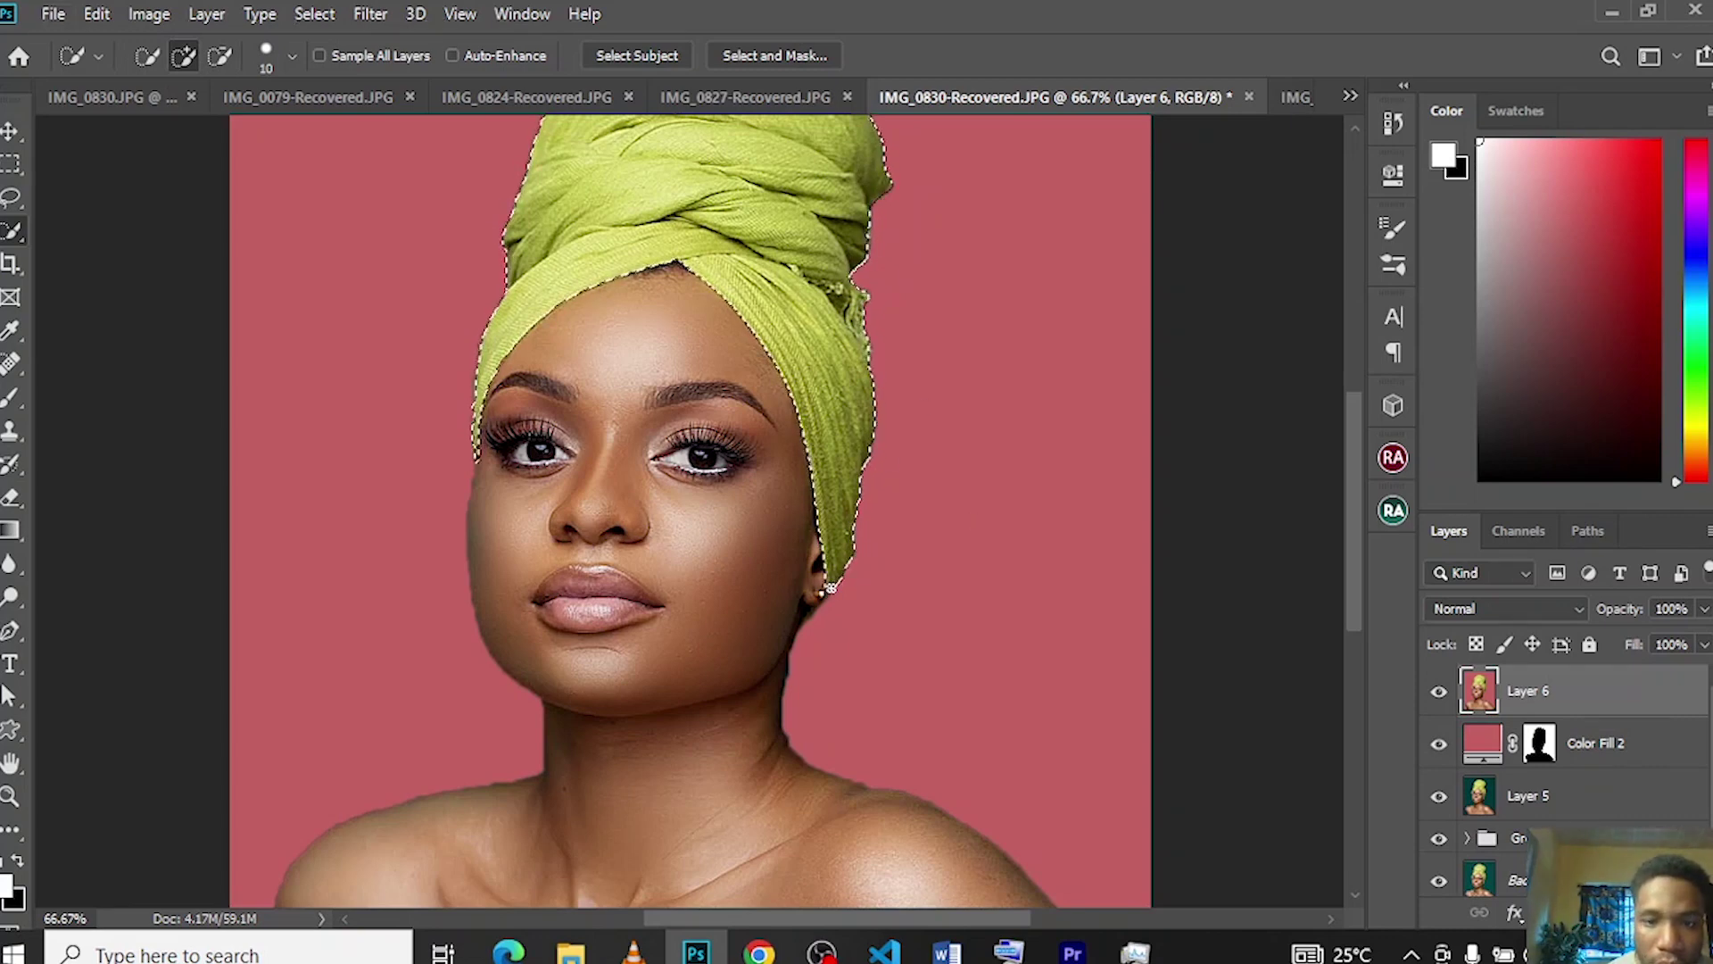
left_click_drag(1353, 521, 1352, 445)
key("ctrl+d")
key("ctrl+minus")
key("ctrl+minus")
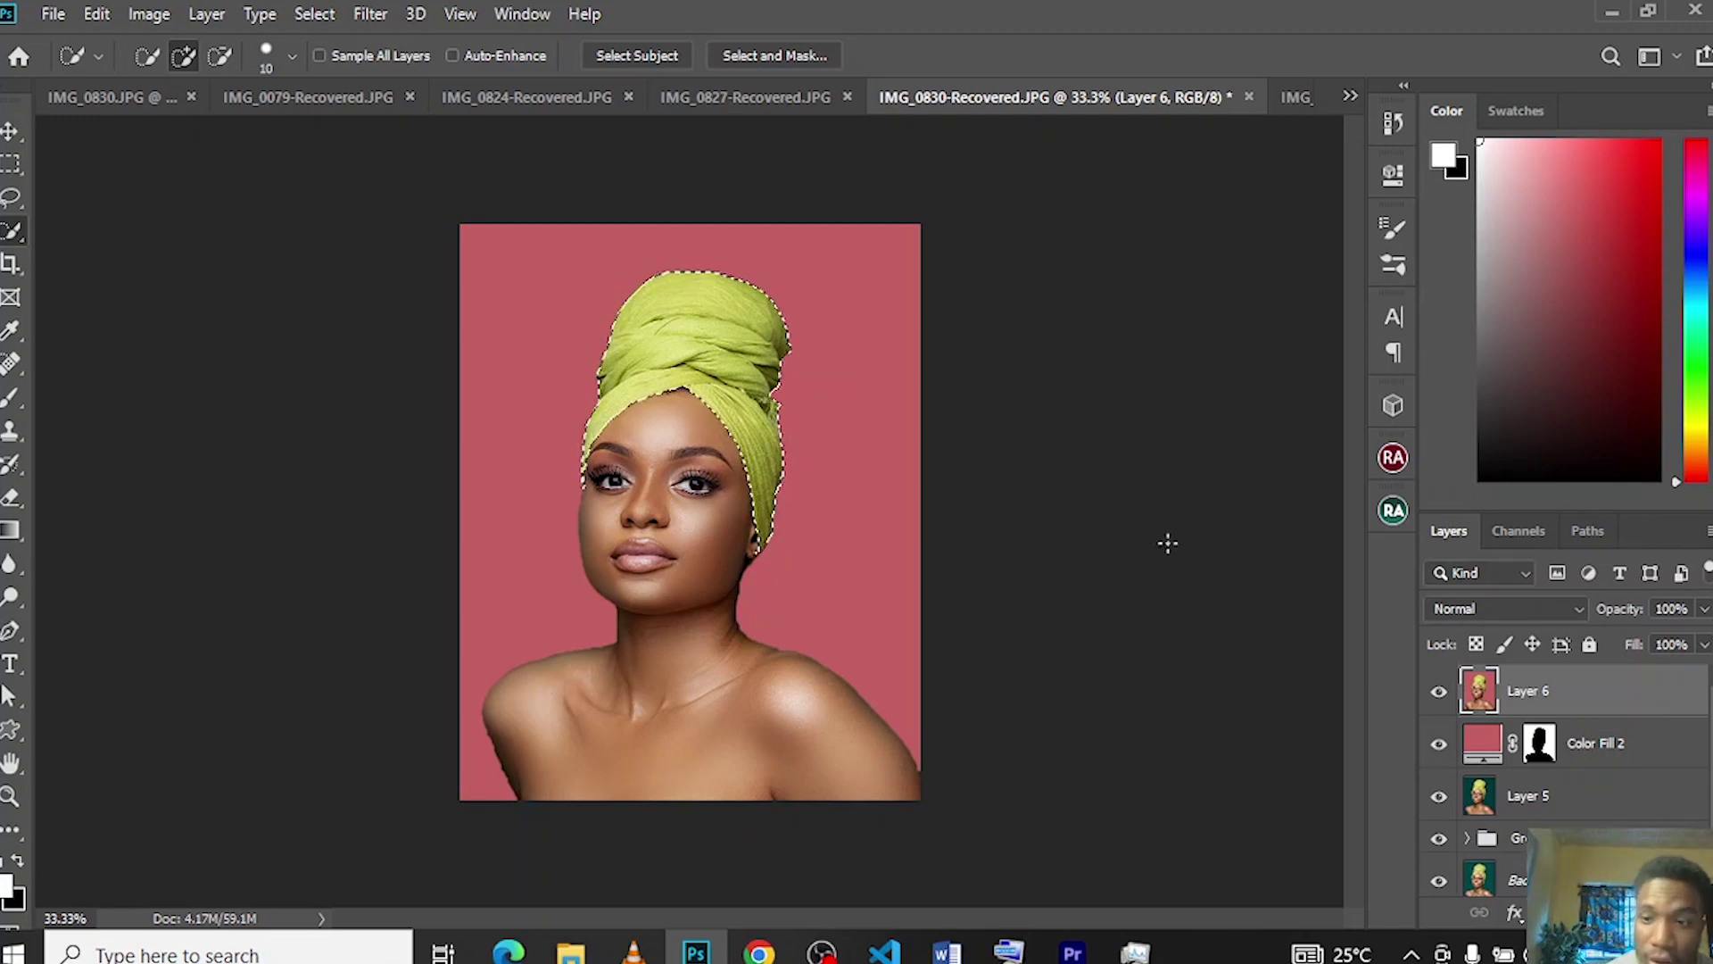
left_click(1584, 912)
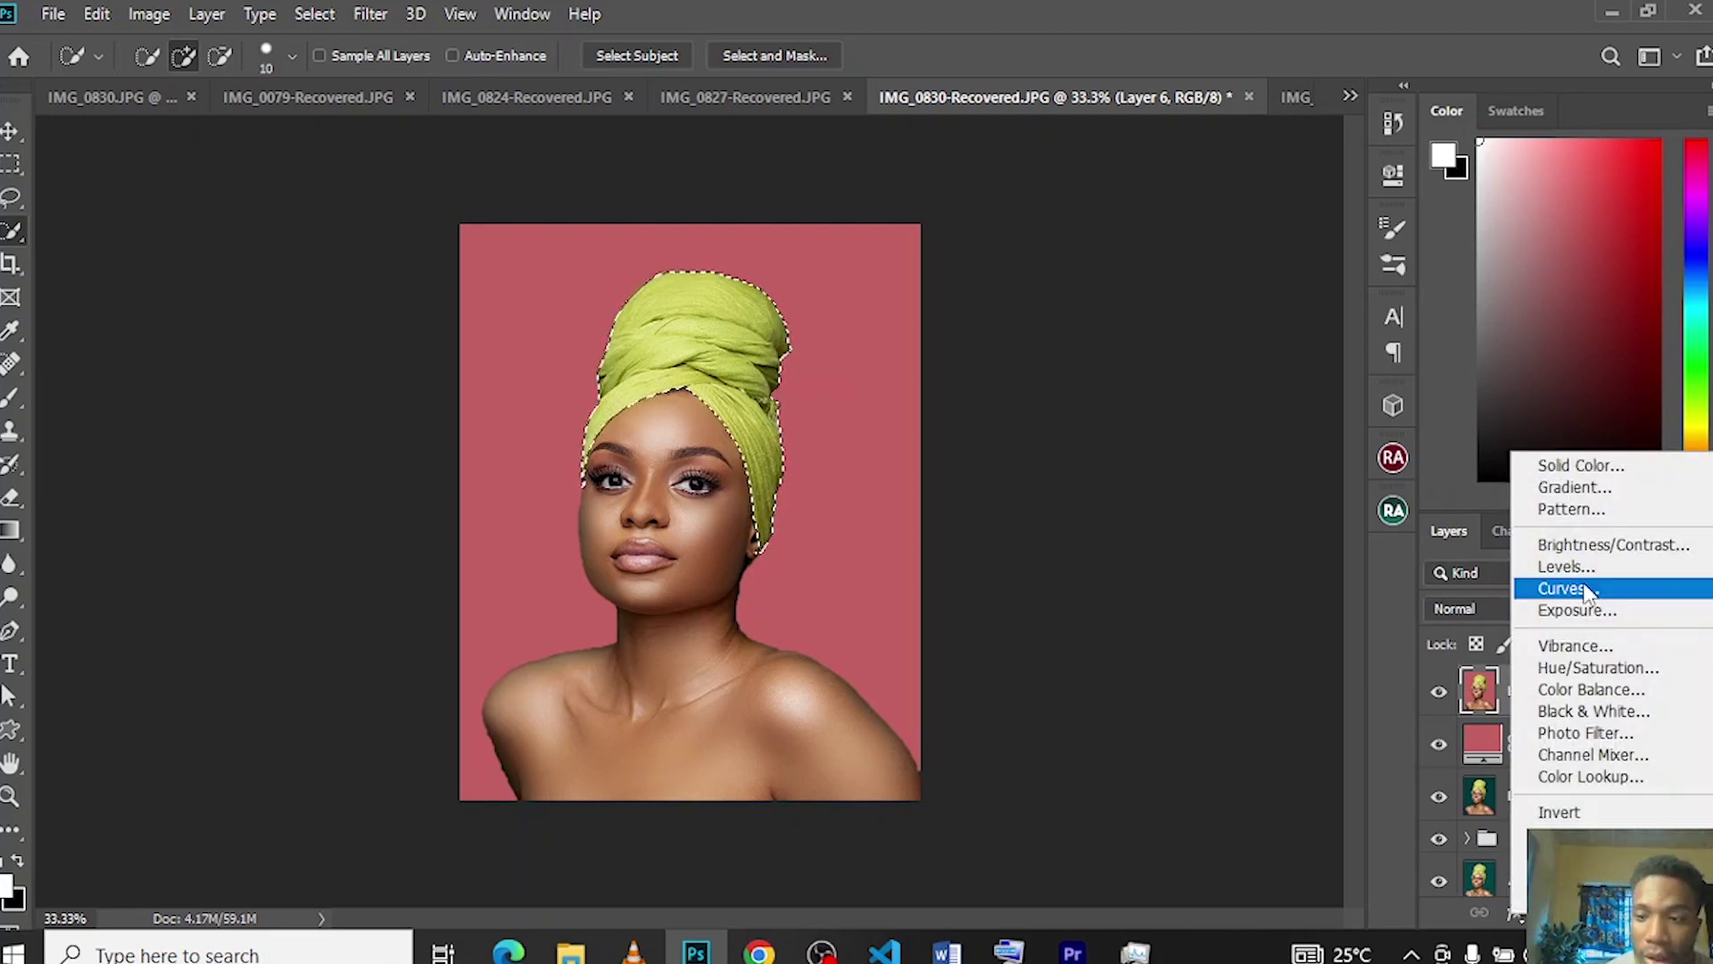
- Add a Solid Color fill layer over the headwrap selection in dark green (0e6310)
left_click(1563, 465)
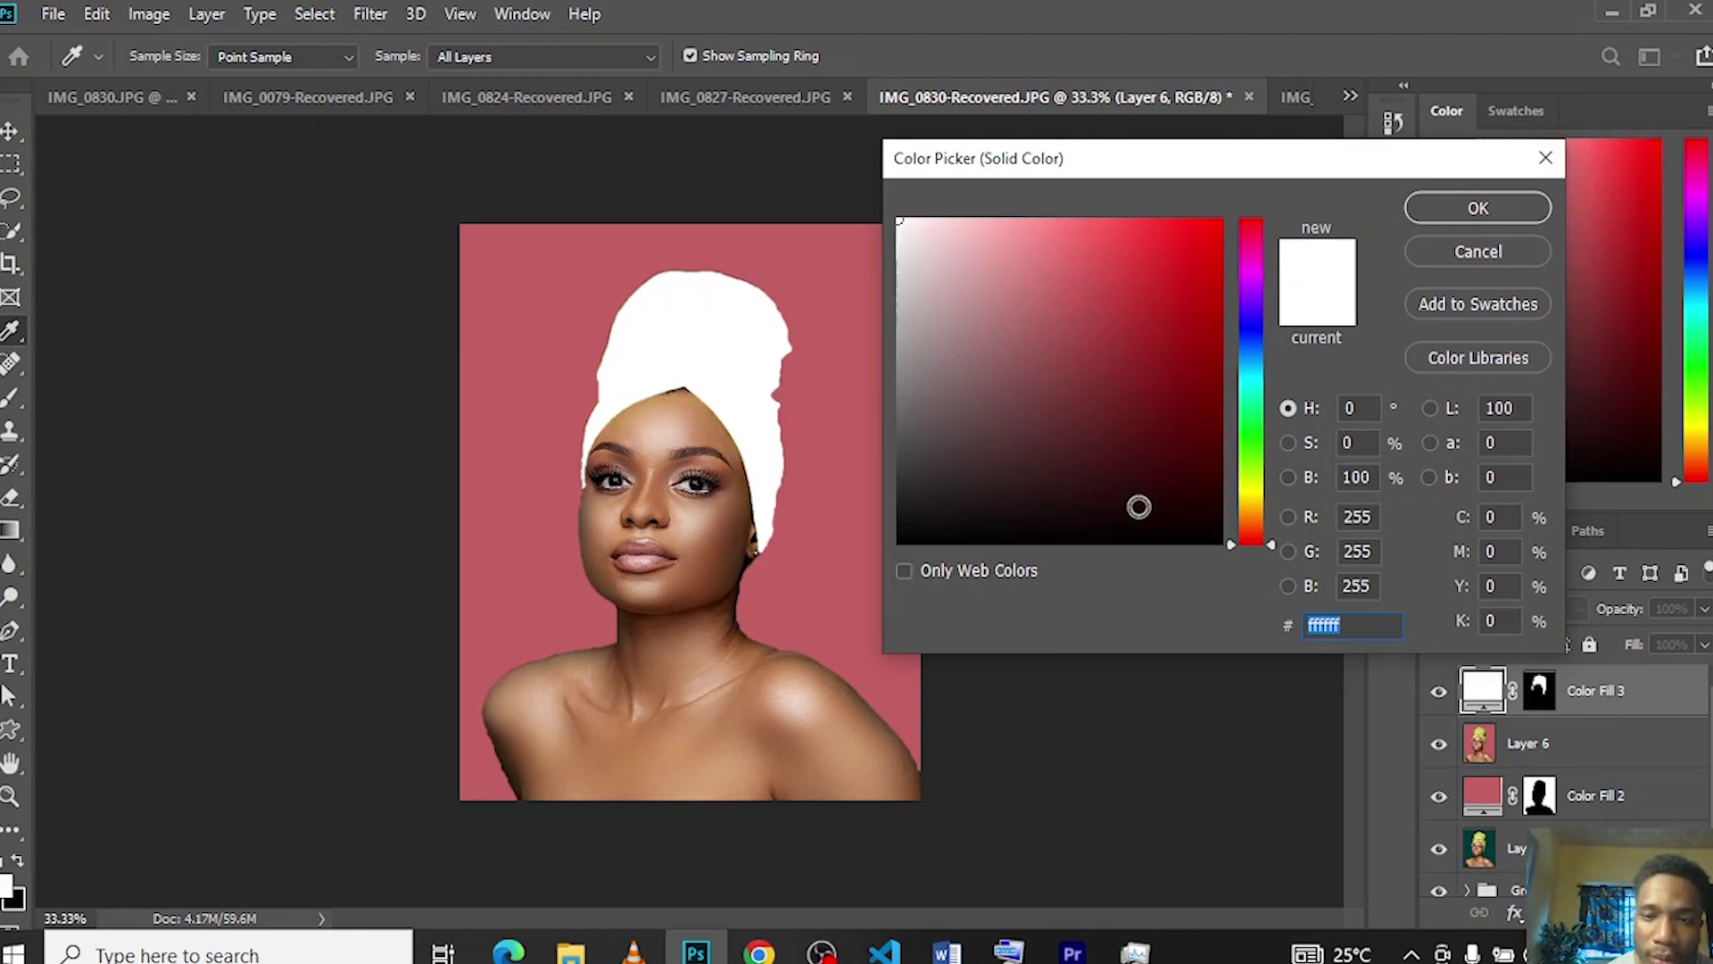
left_click(1138, 370)
left_click_drag(1137, 371, 1179, 420)
type("0e6310")
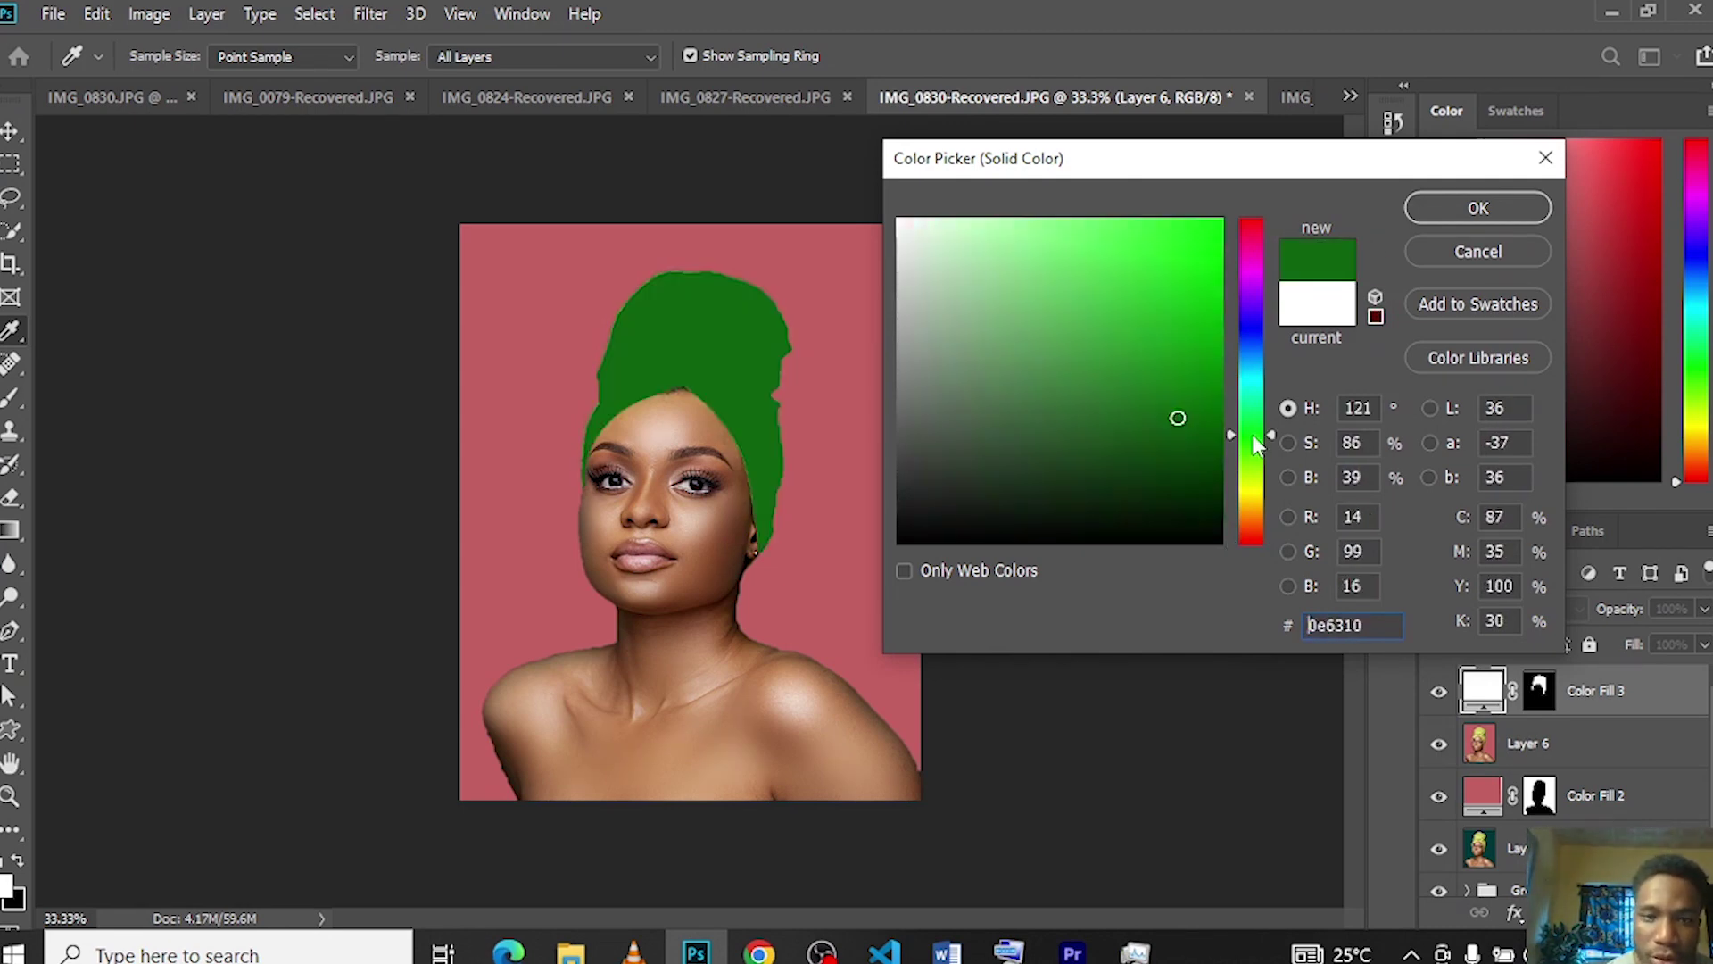
mouse_move(1171, 417)
left_mouse_down()
mouse_move(1143, 387)
mouse_move(1136, 313)
mouse_move(1155, 467)
mouse_move(1152, 440)
left_mouse_up()
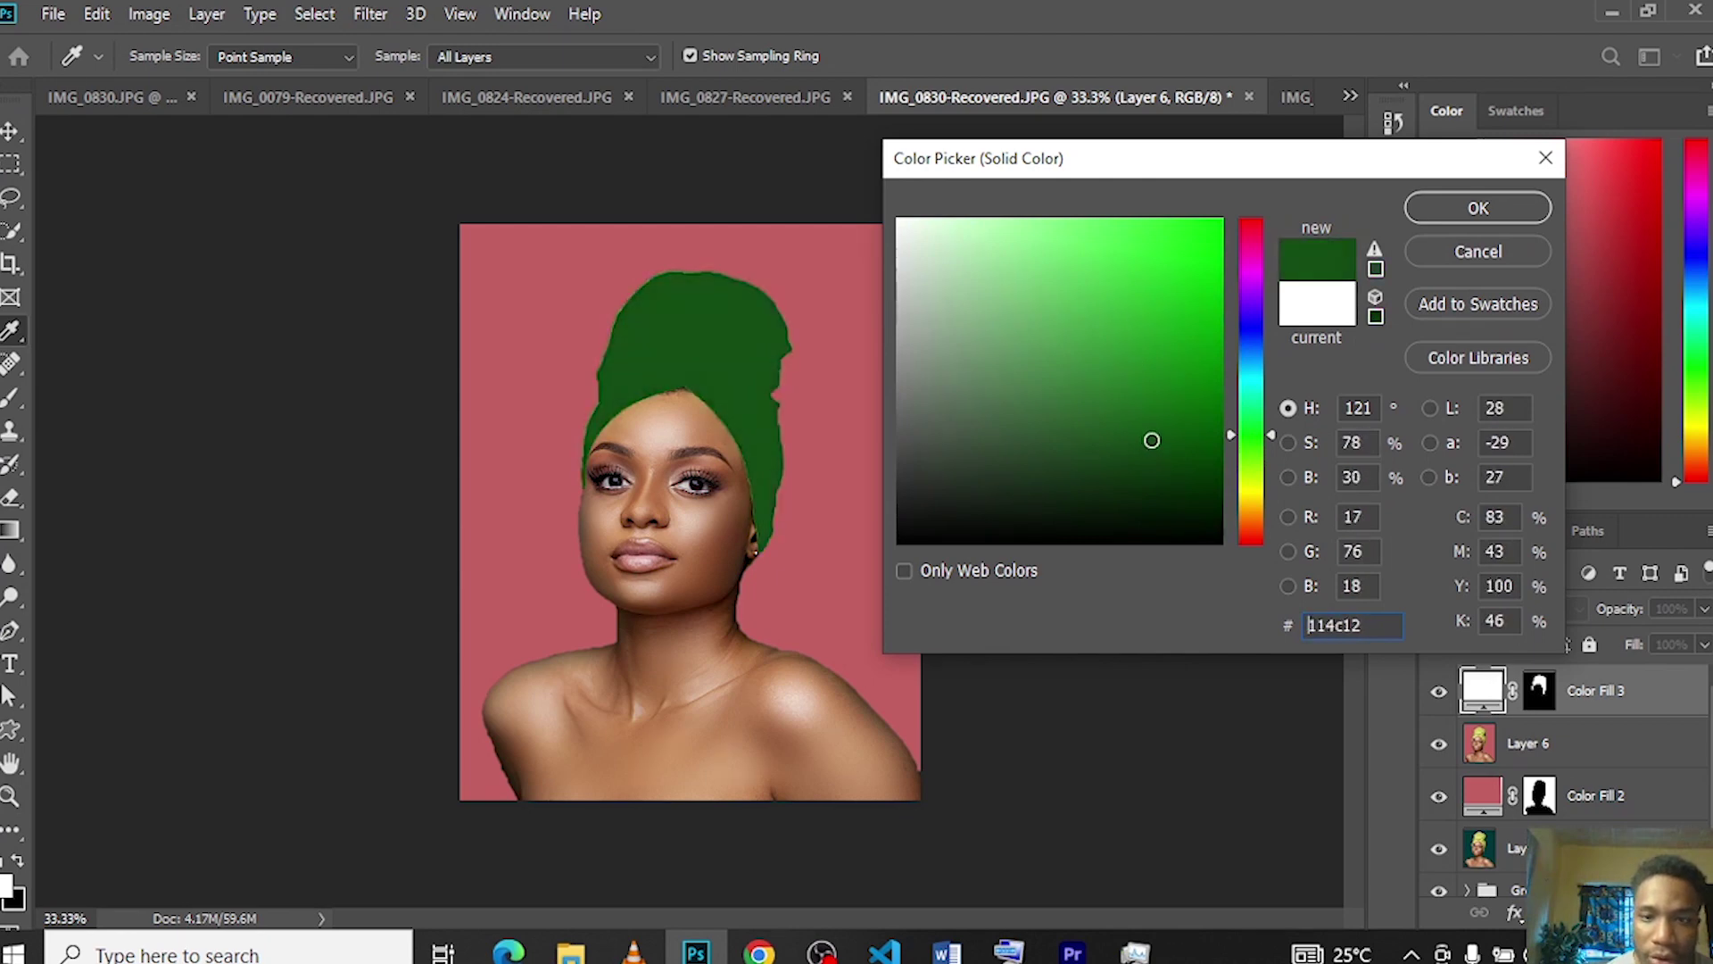
left_click(1474, 209)
left_click(1499, 607)
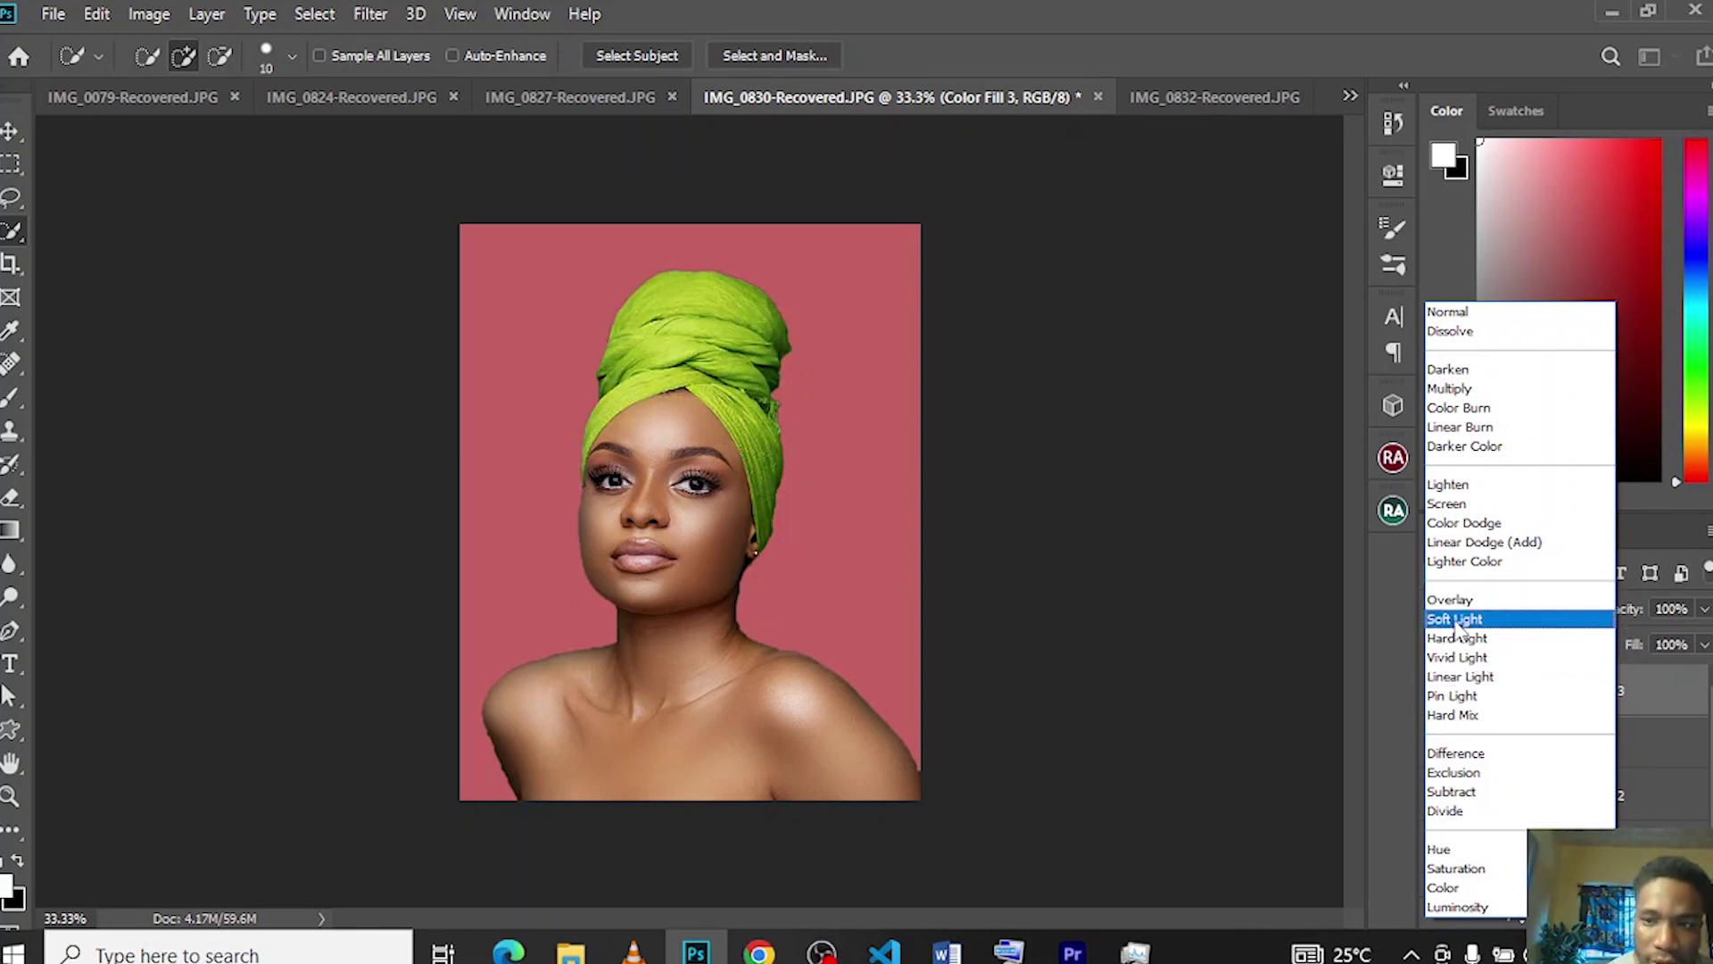
- Set Color Fill 3 to Soft Light blending and slightly adjust its green shade
left_click(1467, 624)
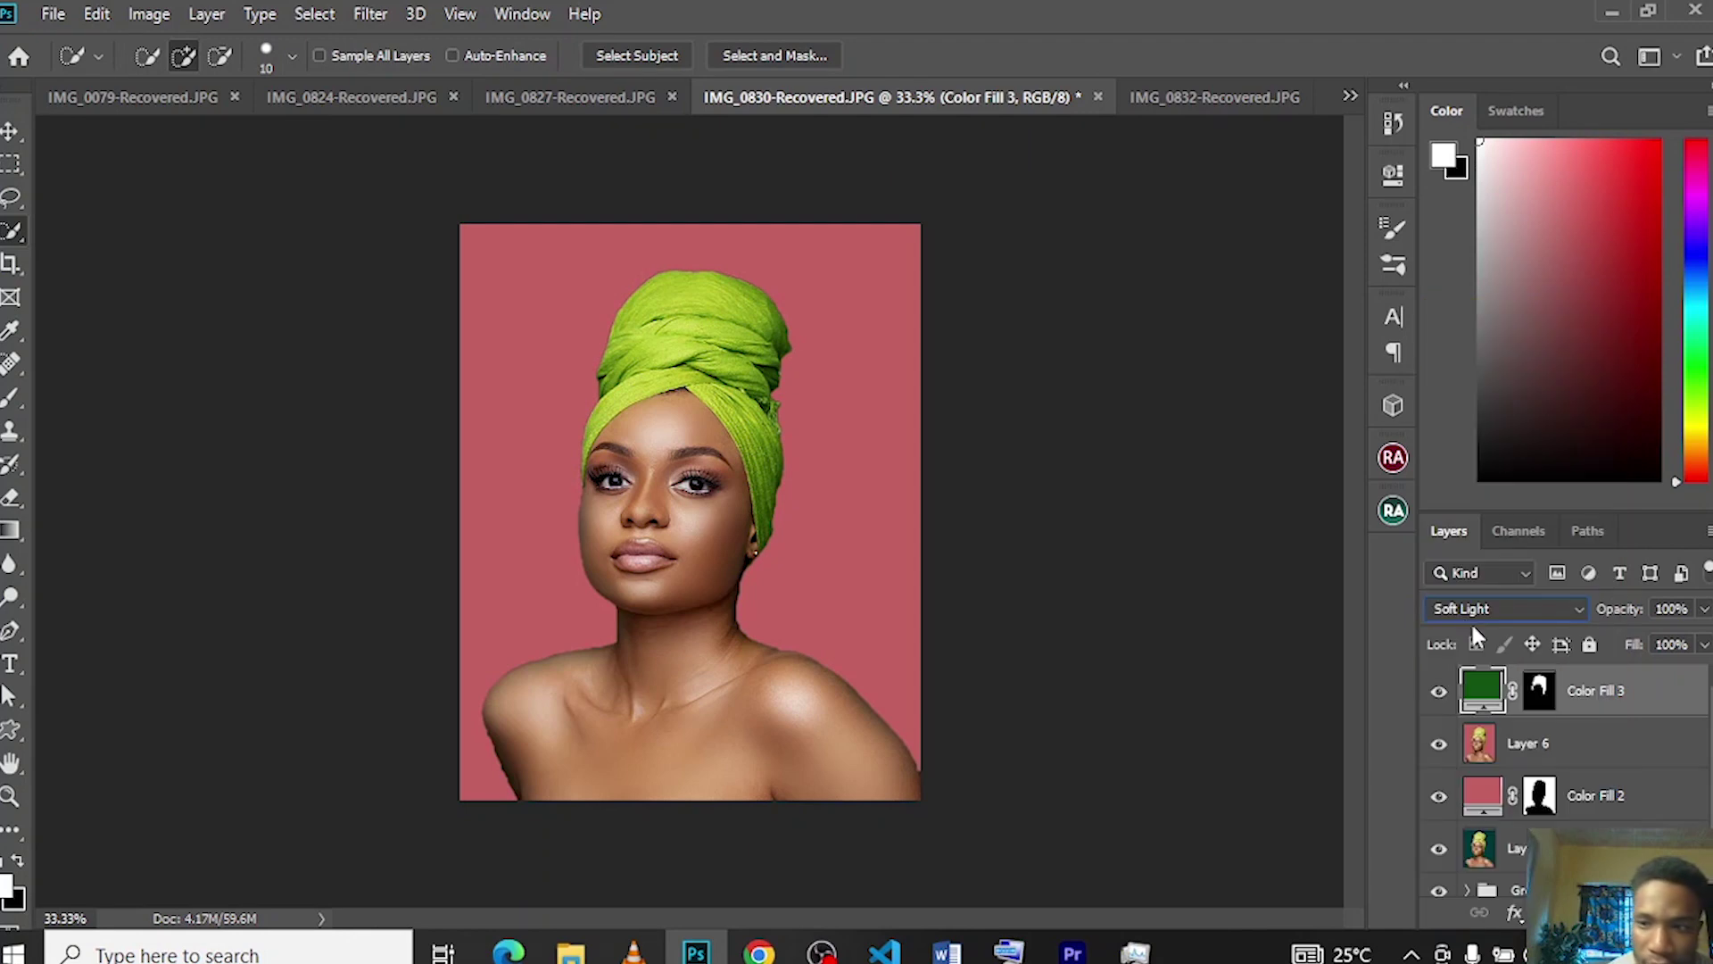
double_click(1479, 688)
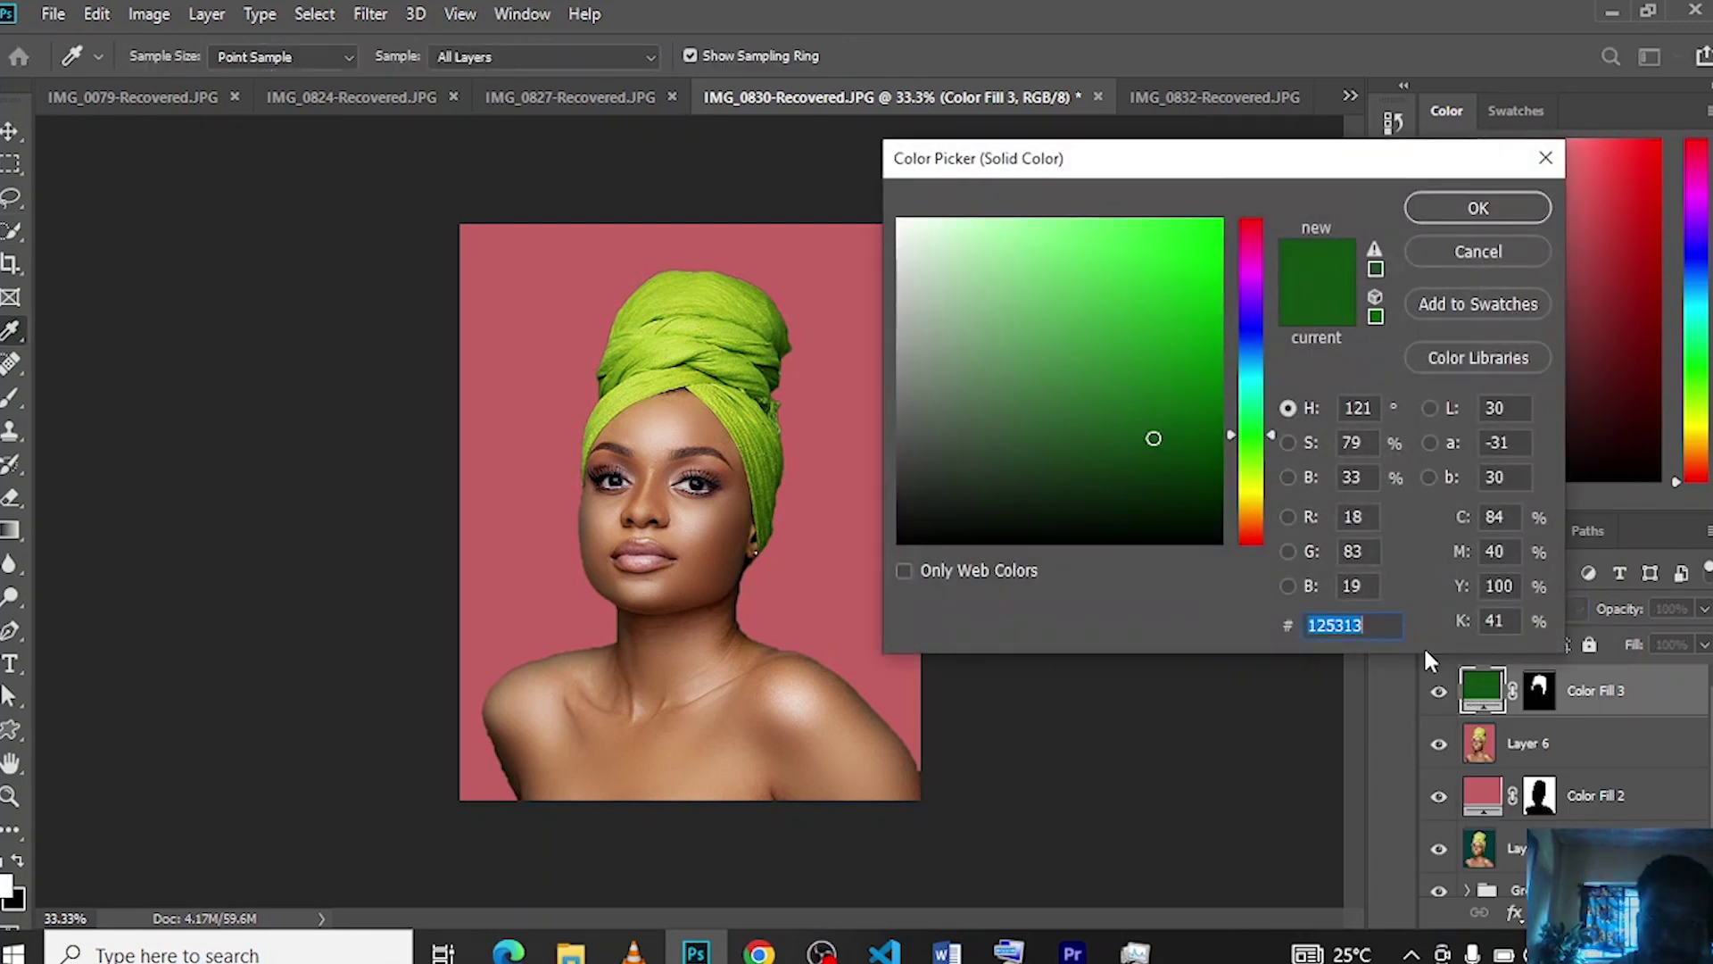
mouse_move(1154, 438)
left_mouse_down()
mouse_move(1151, 318)
mouse_move(1151, 455)
mouse_move(1174, 444)
mouse_move(1159, 431)
left_mouse_up()
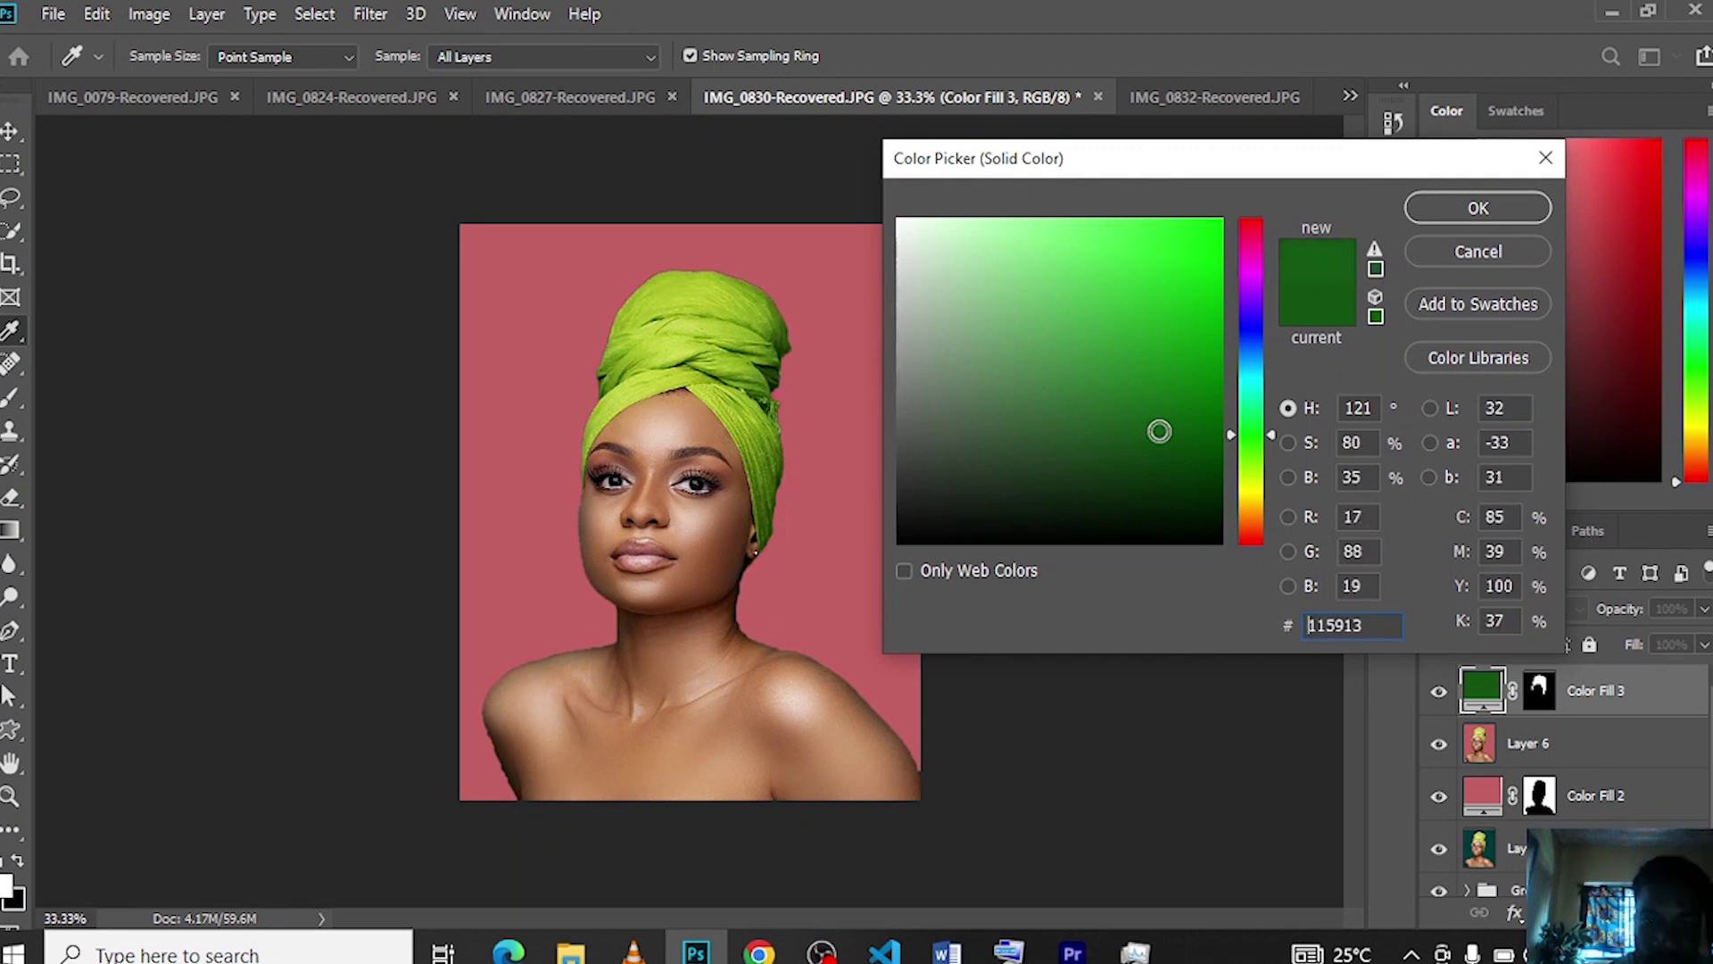
left_click(1432, 202)
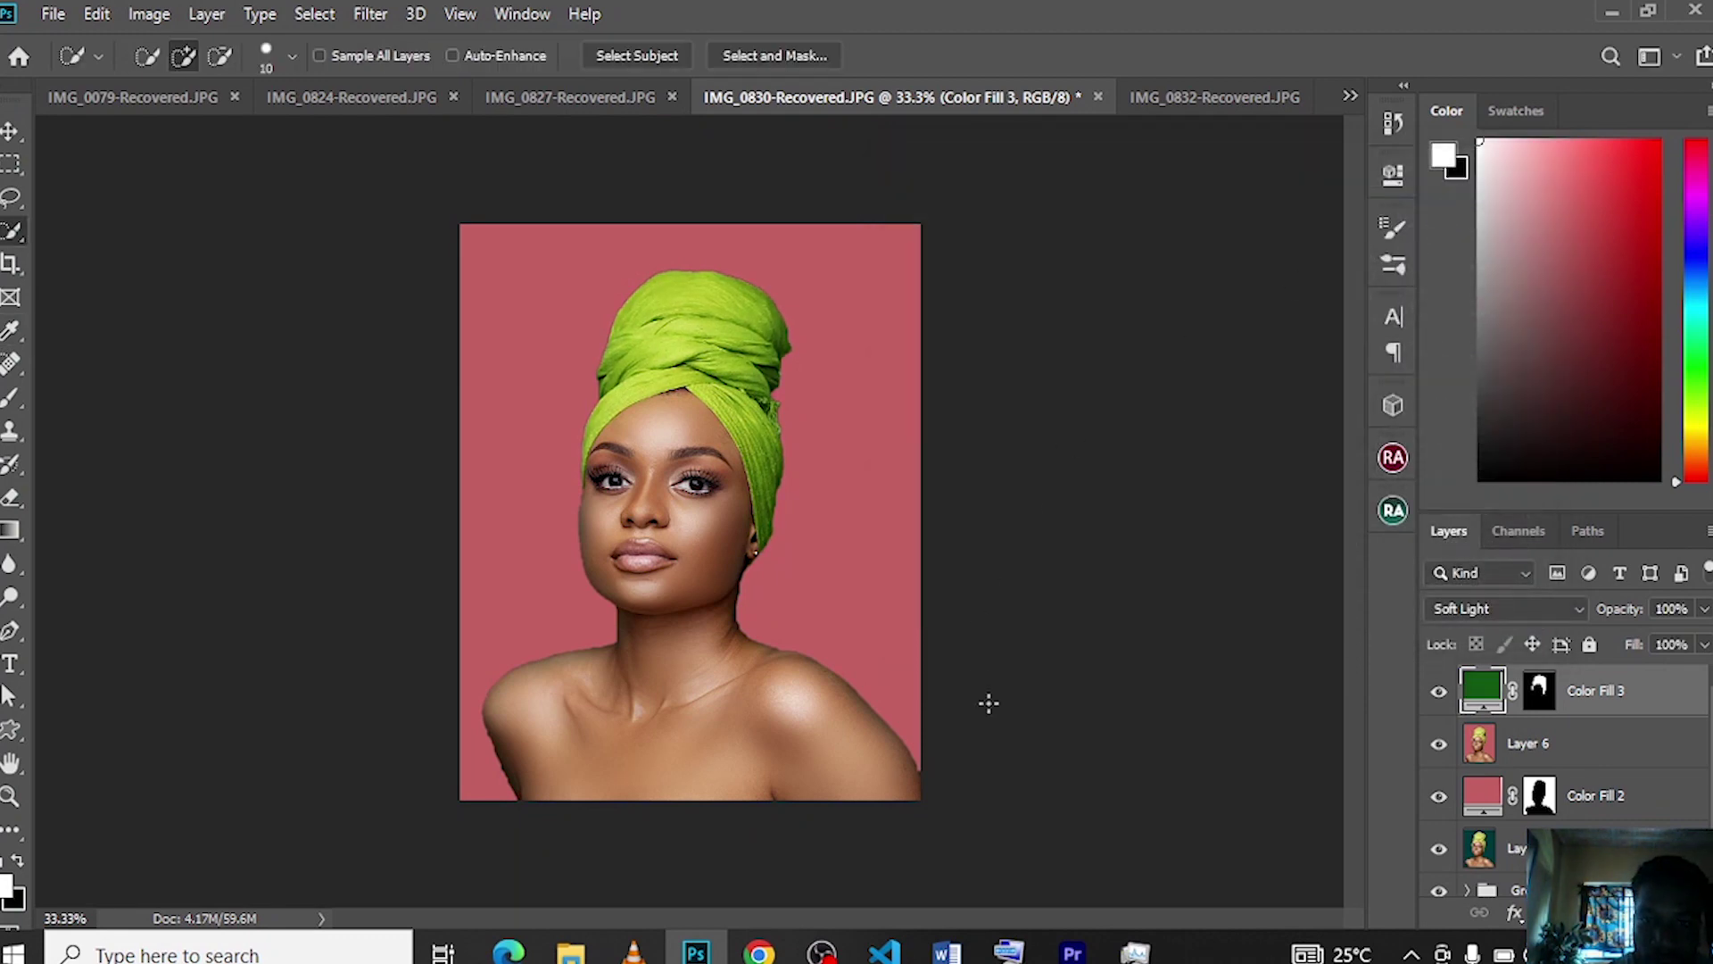
key("h")
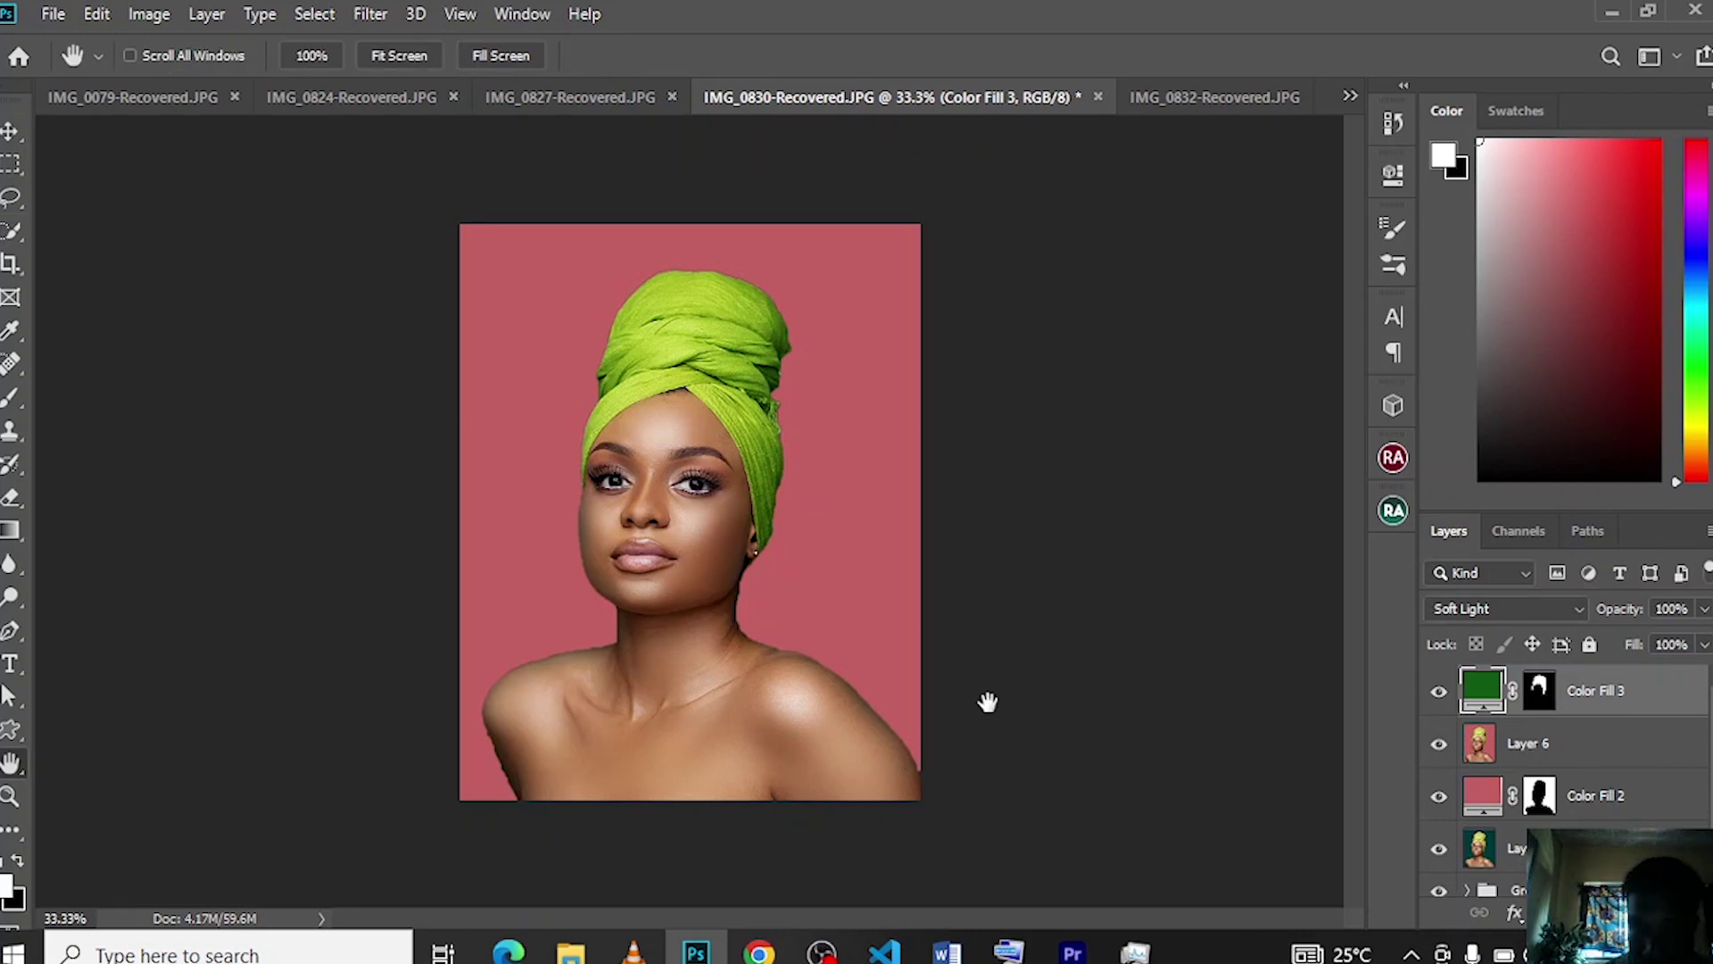
scroll(1562, 776, "down", 1)
key("ctrl+alt+a")
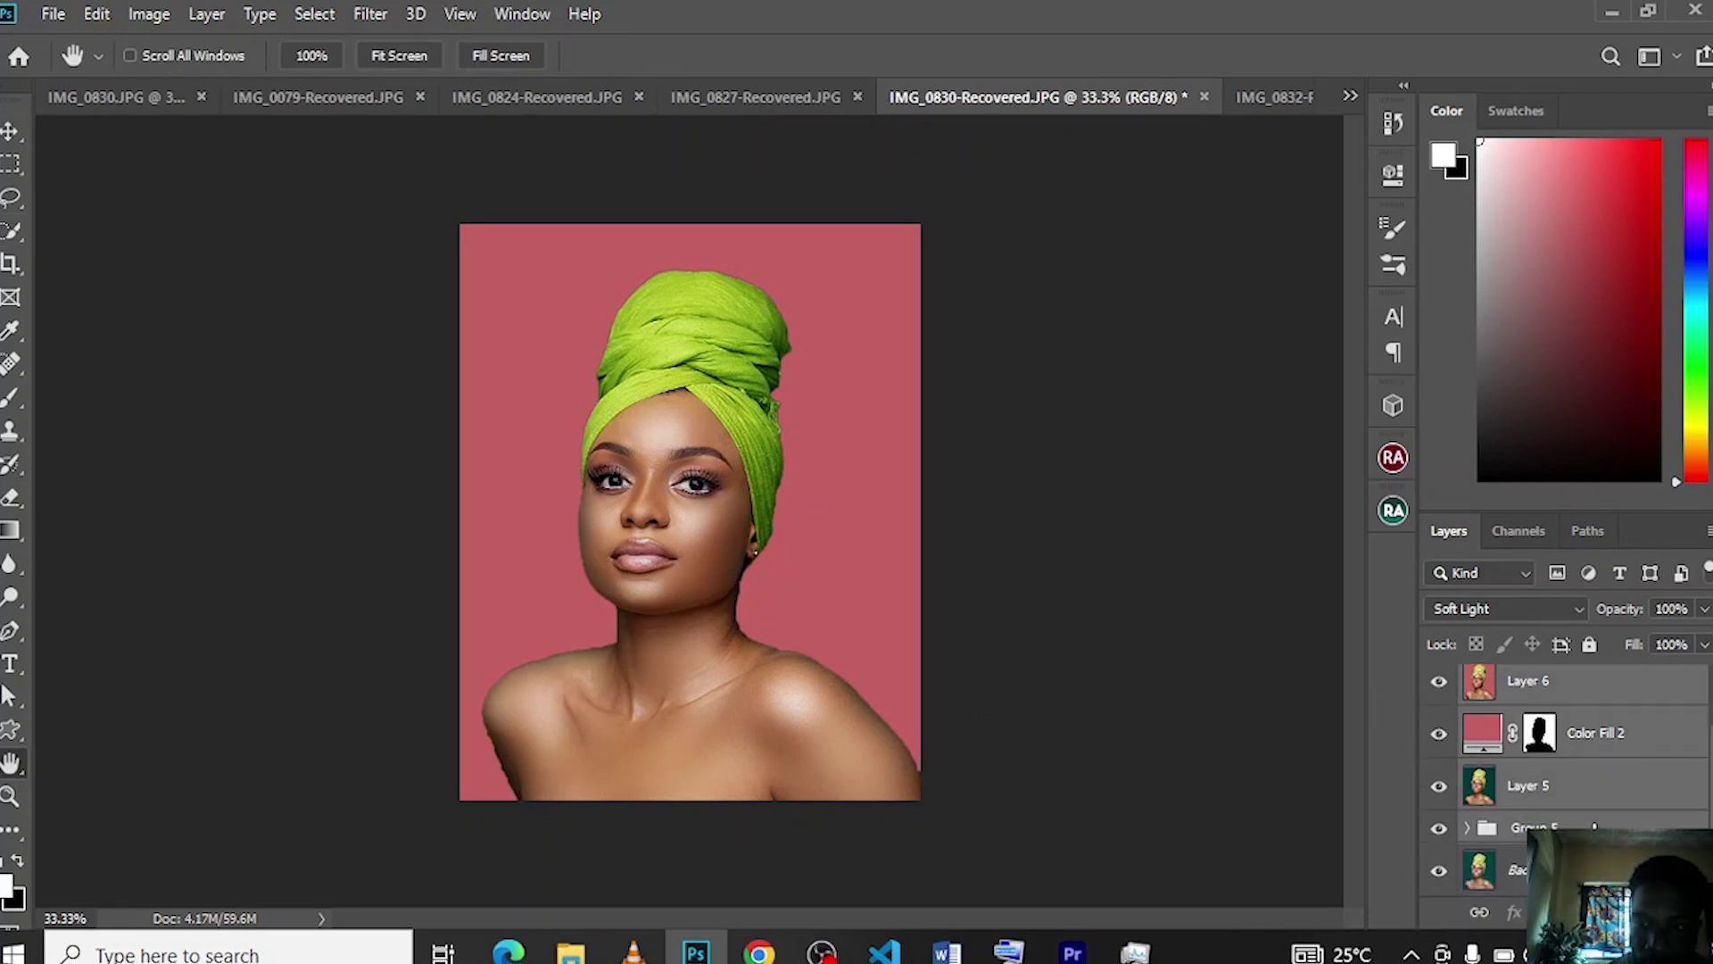
- Group Layer 6 through Group 5 into Group 6 and toggle it to compare with the original
key("ctrl+g")
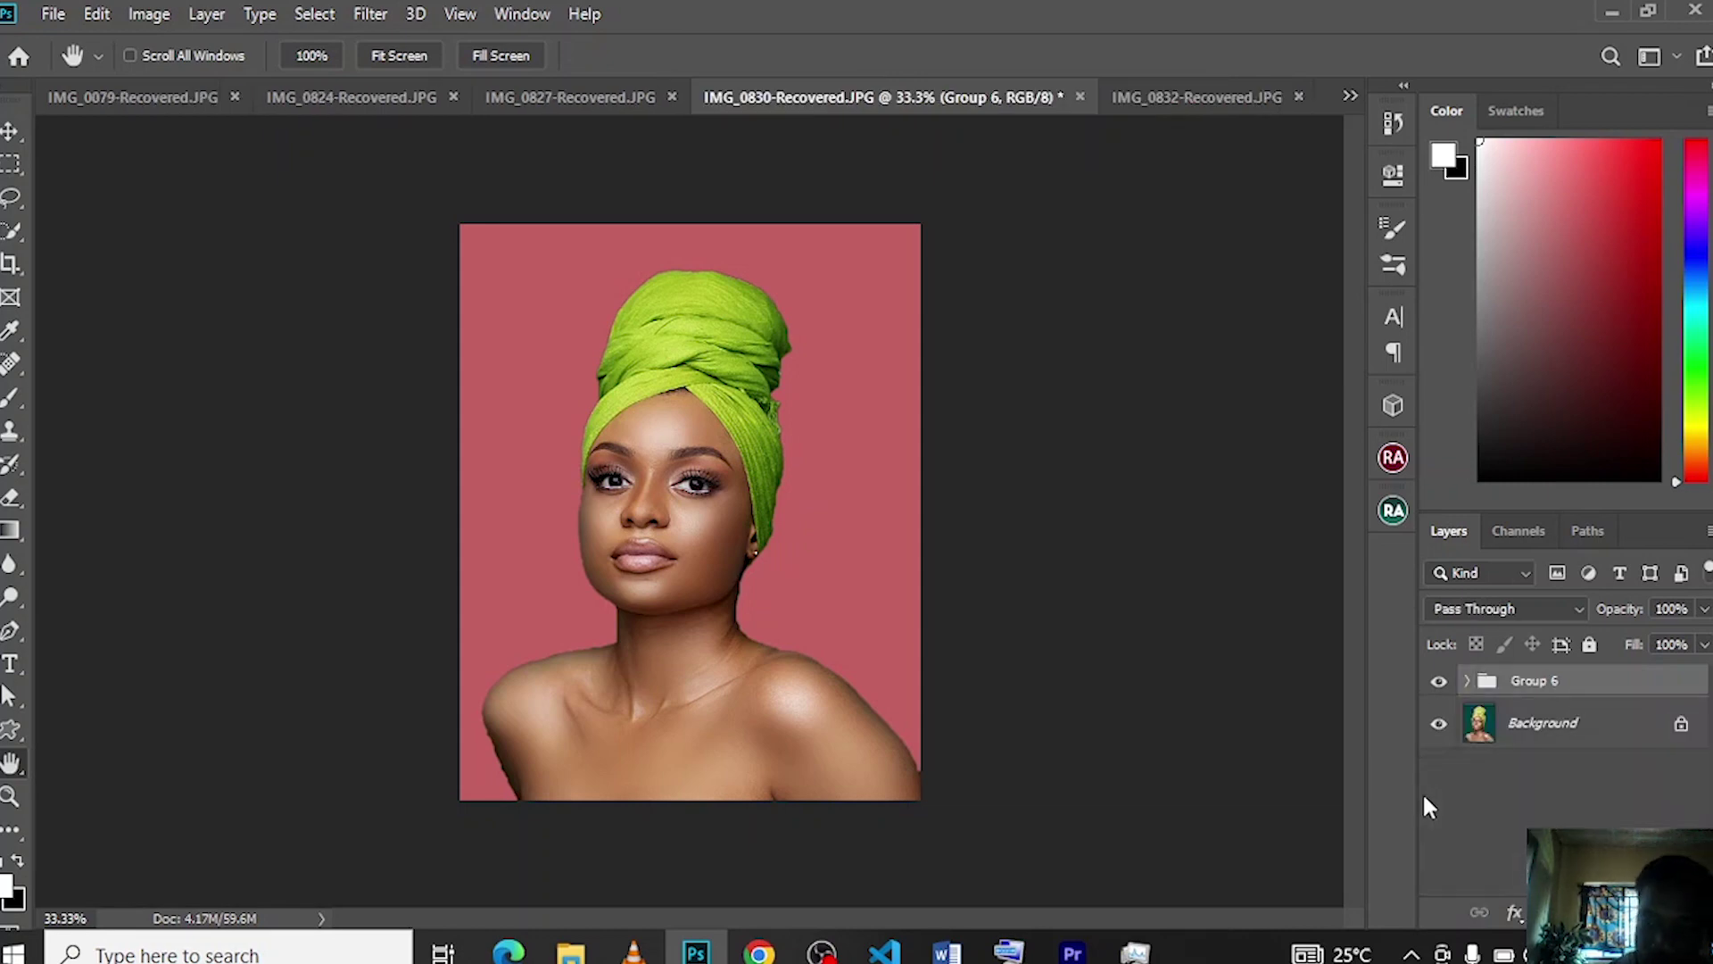
left_click(1438, 681)
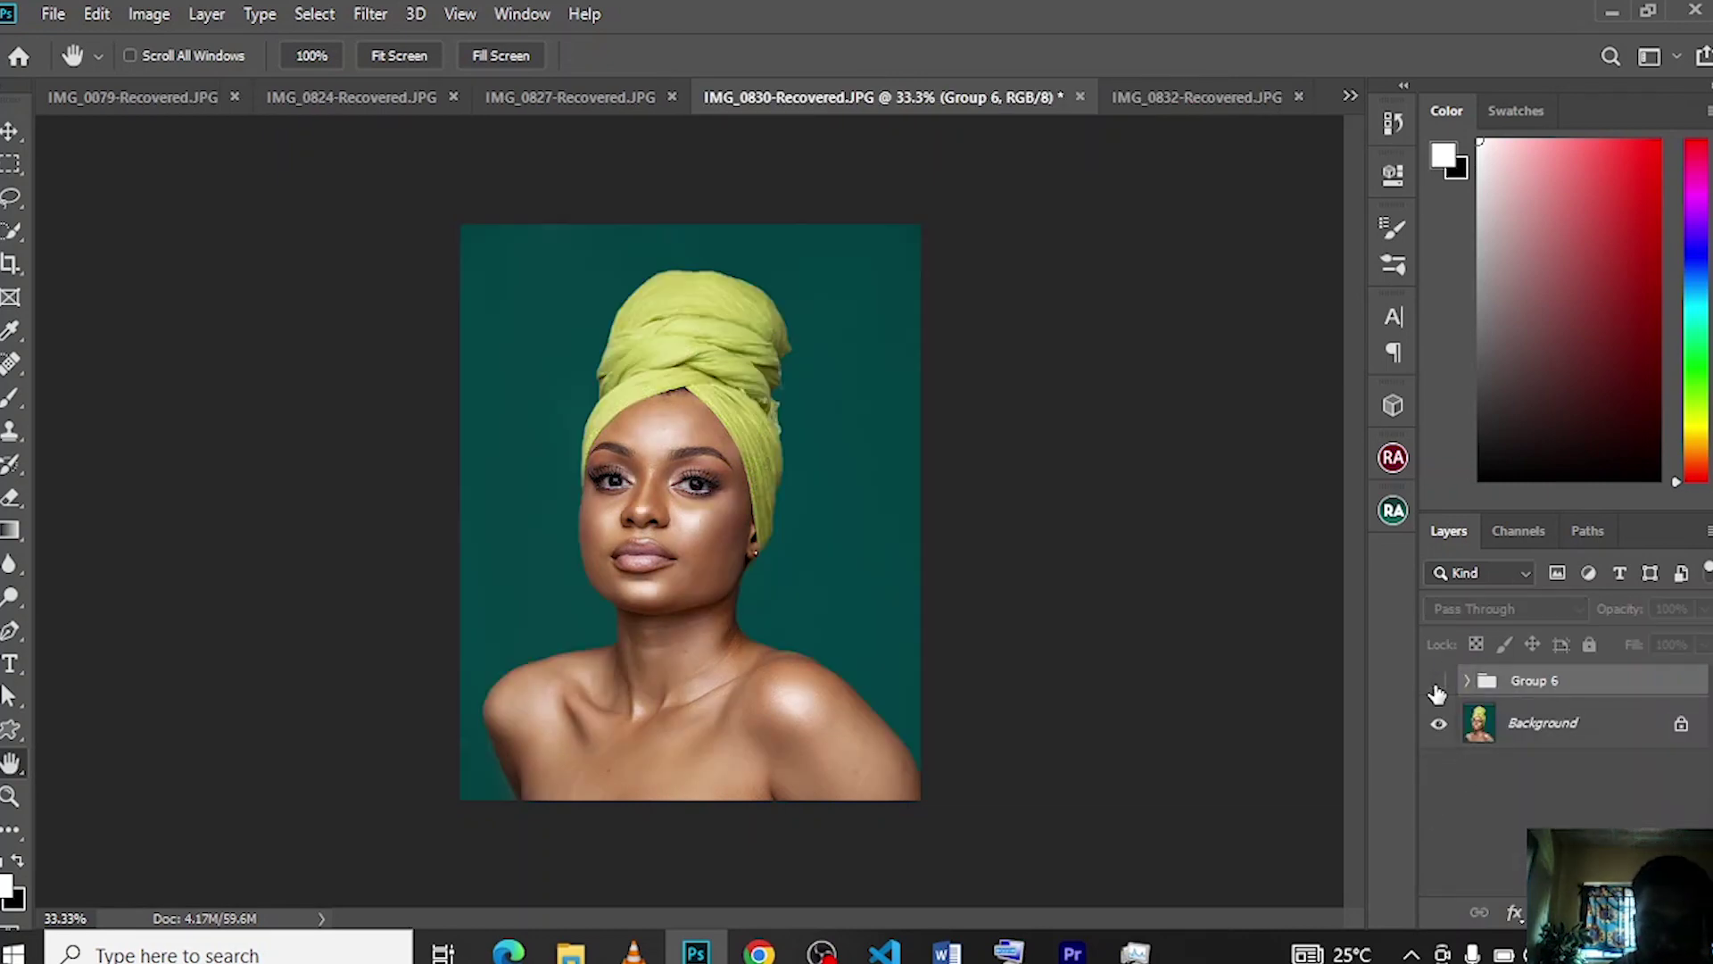
left_click(1438, 682)
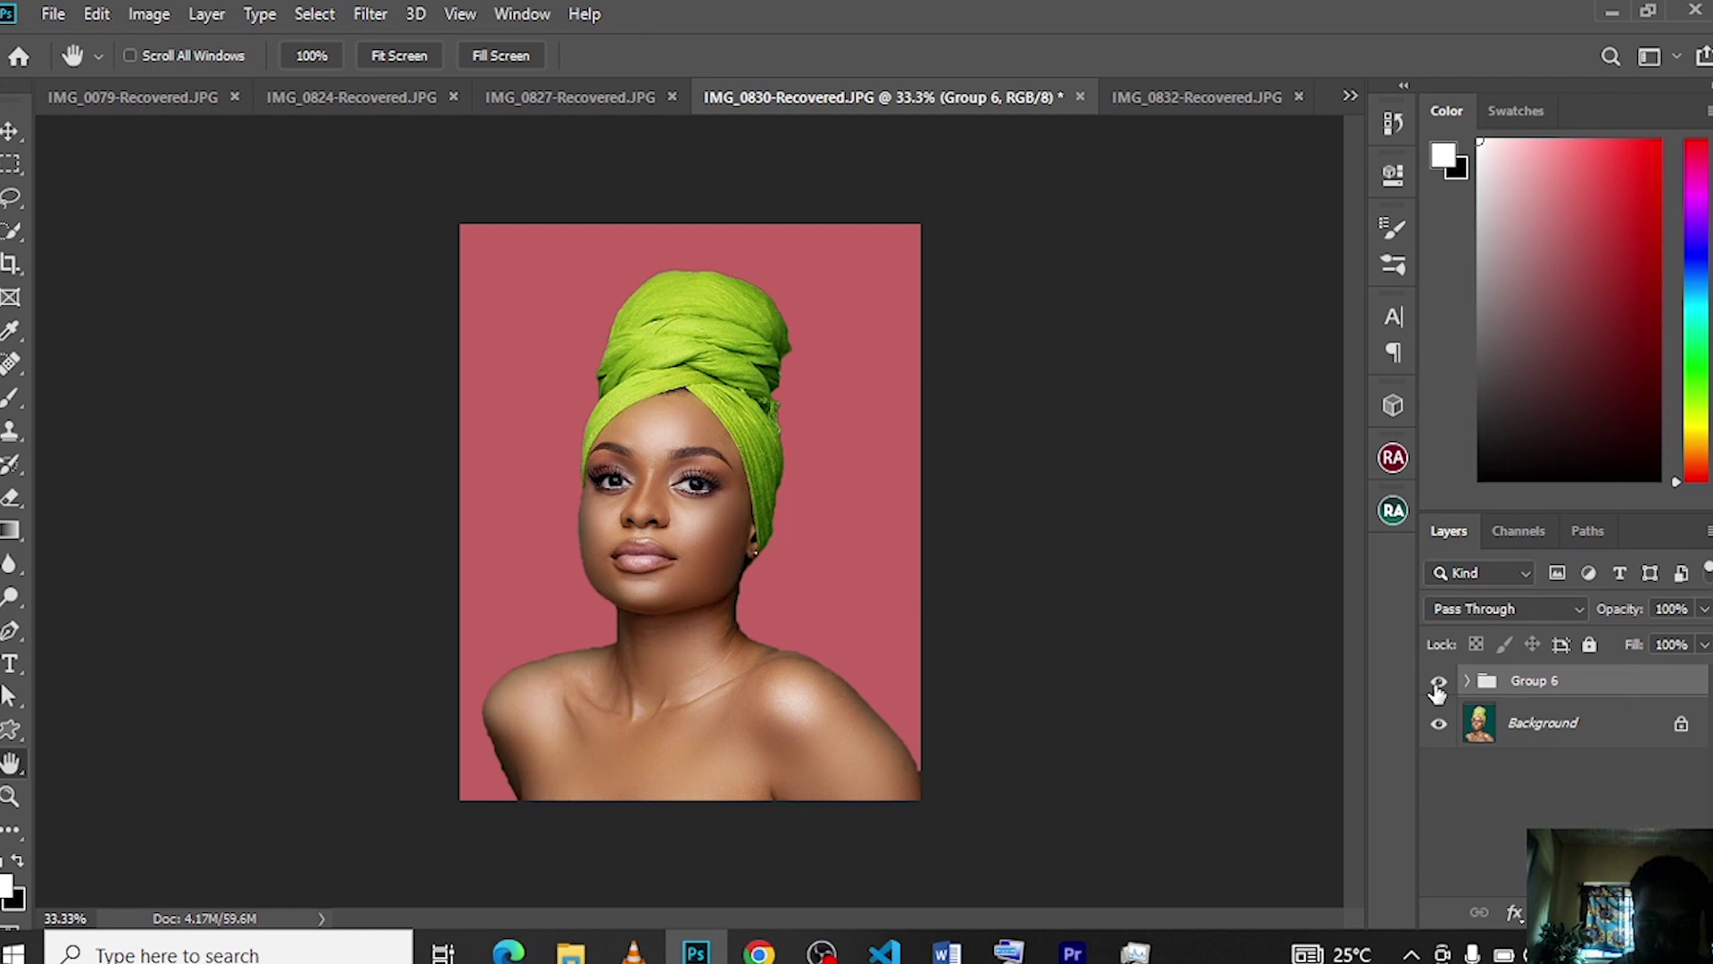
left_click(1438, 685)
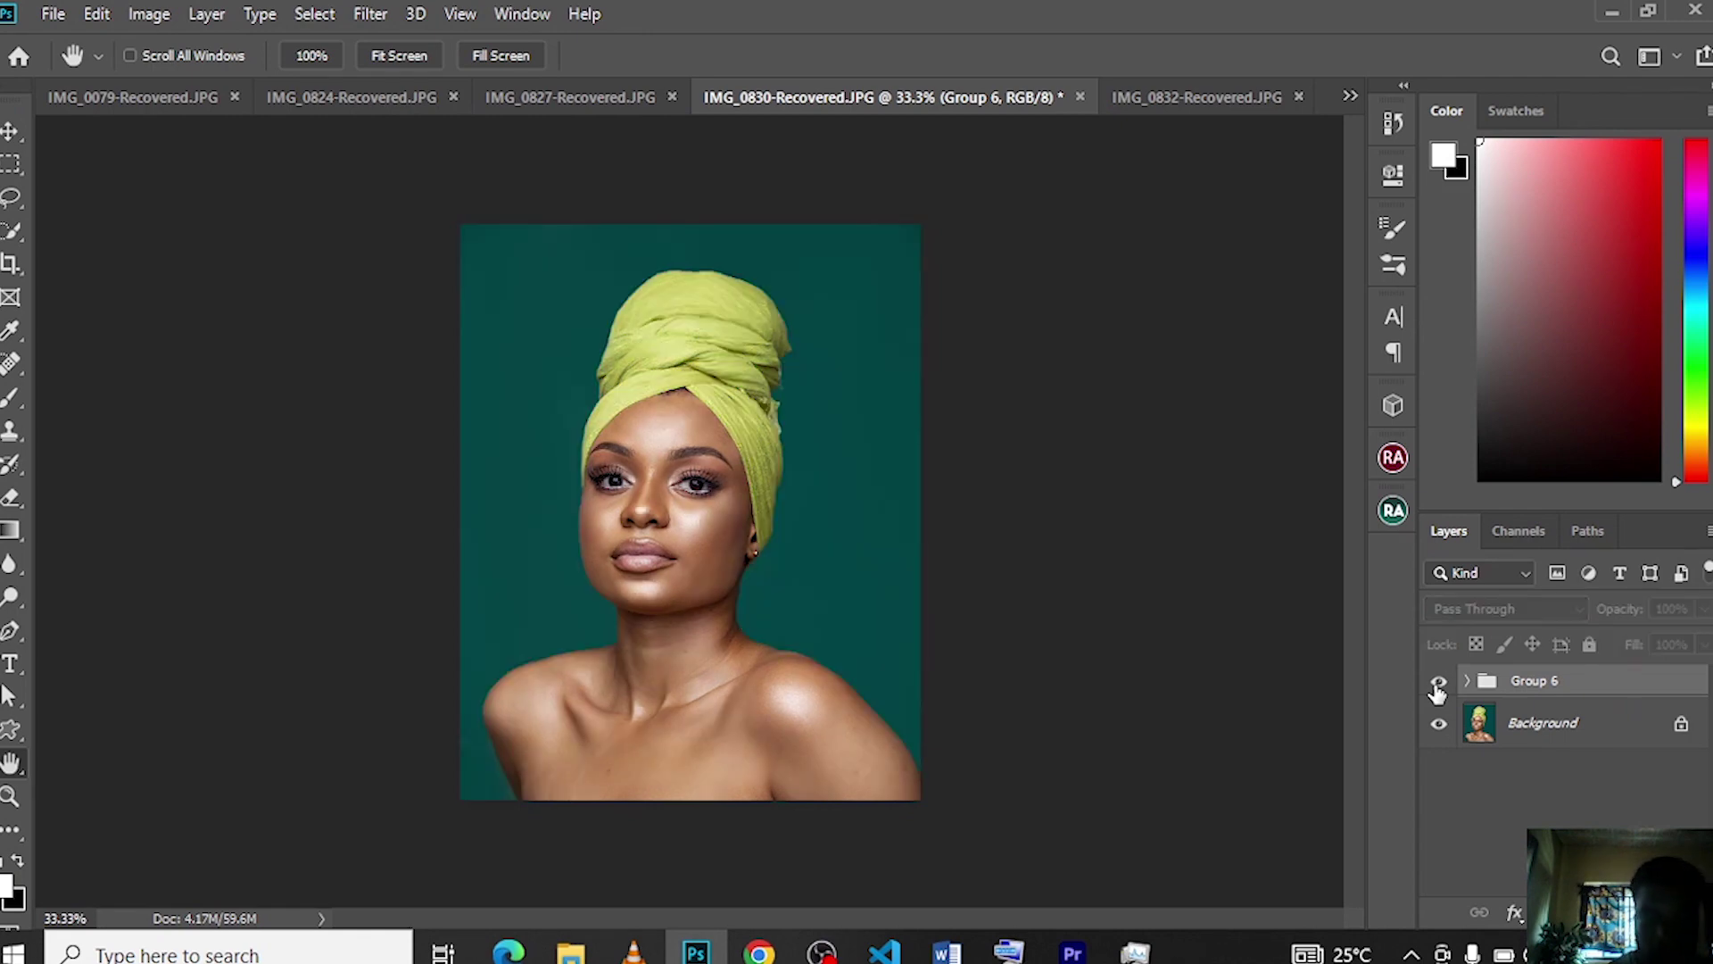
left_click(1437, 685)
- Zoom in and toggle Group 6 again to compare details before and after the retouch
key("ctrl+plus")
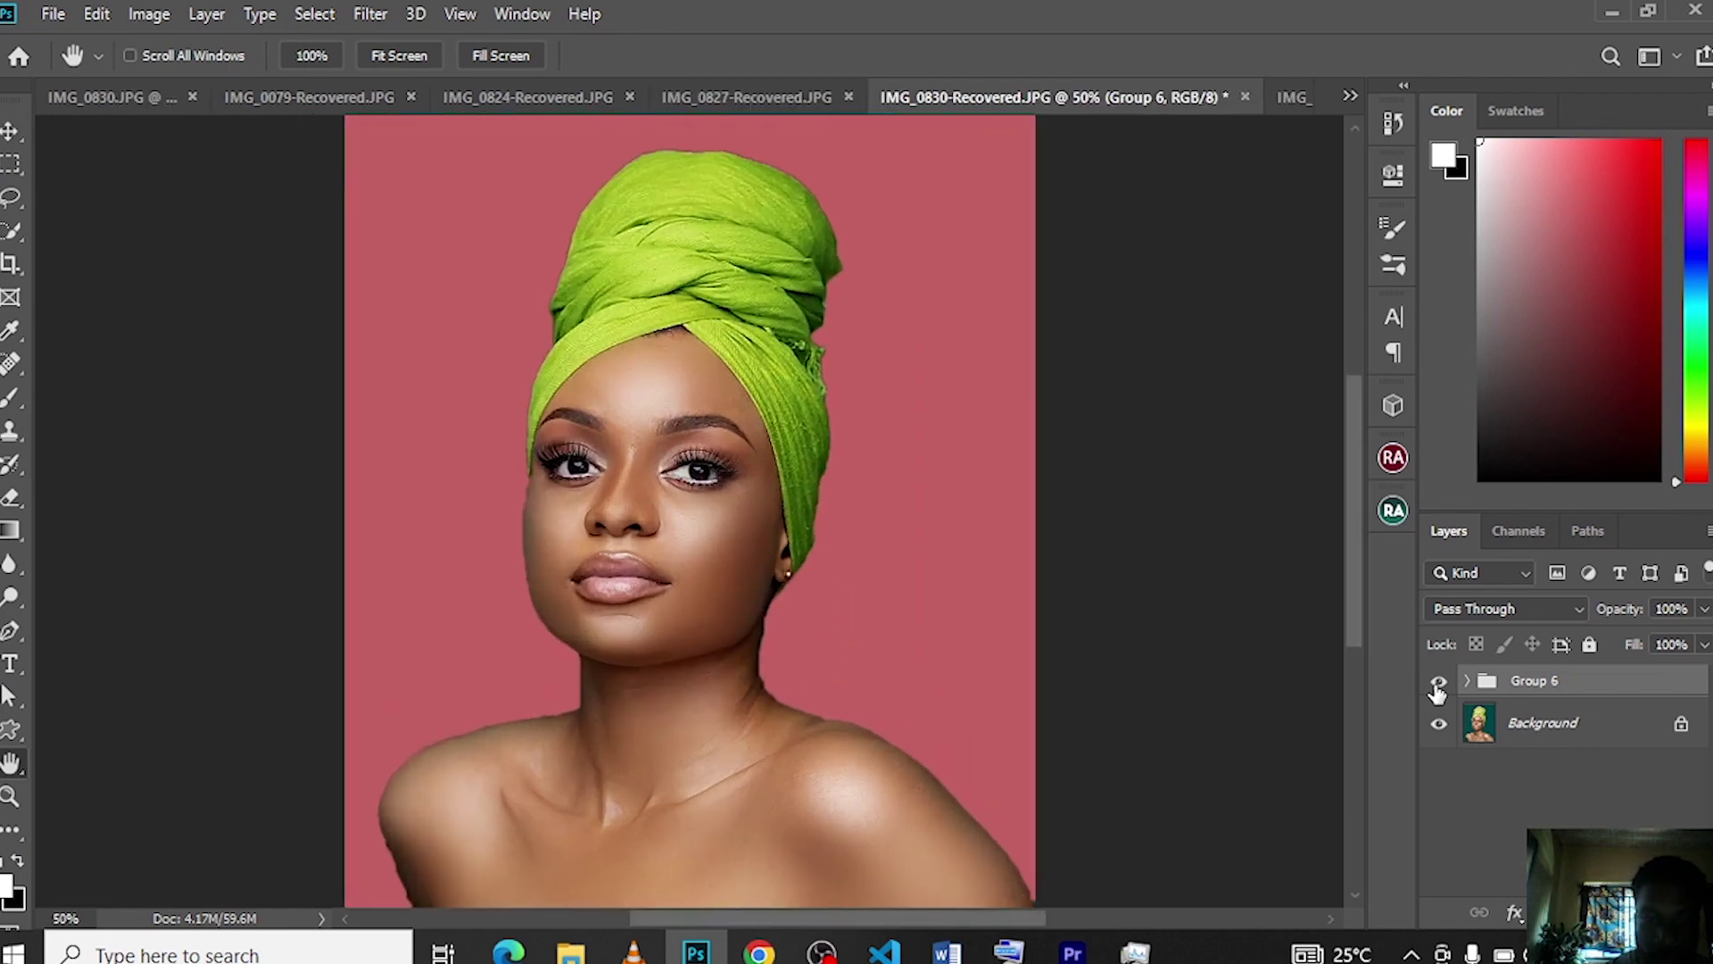
left_click(1437, 687)
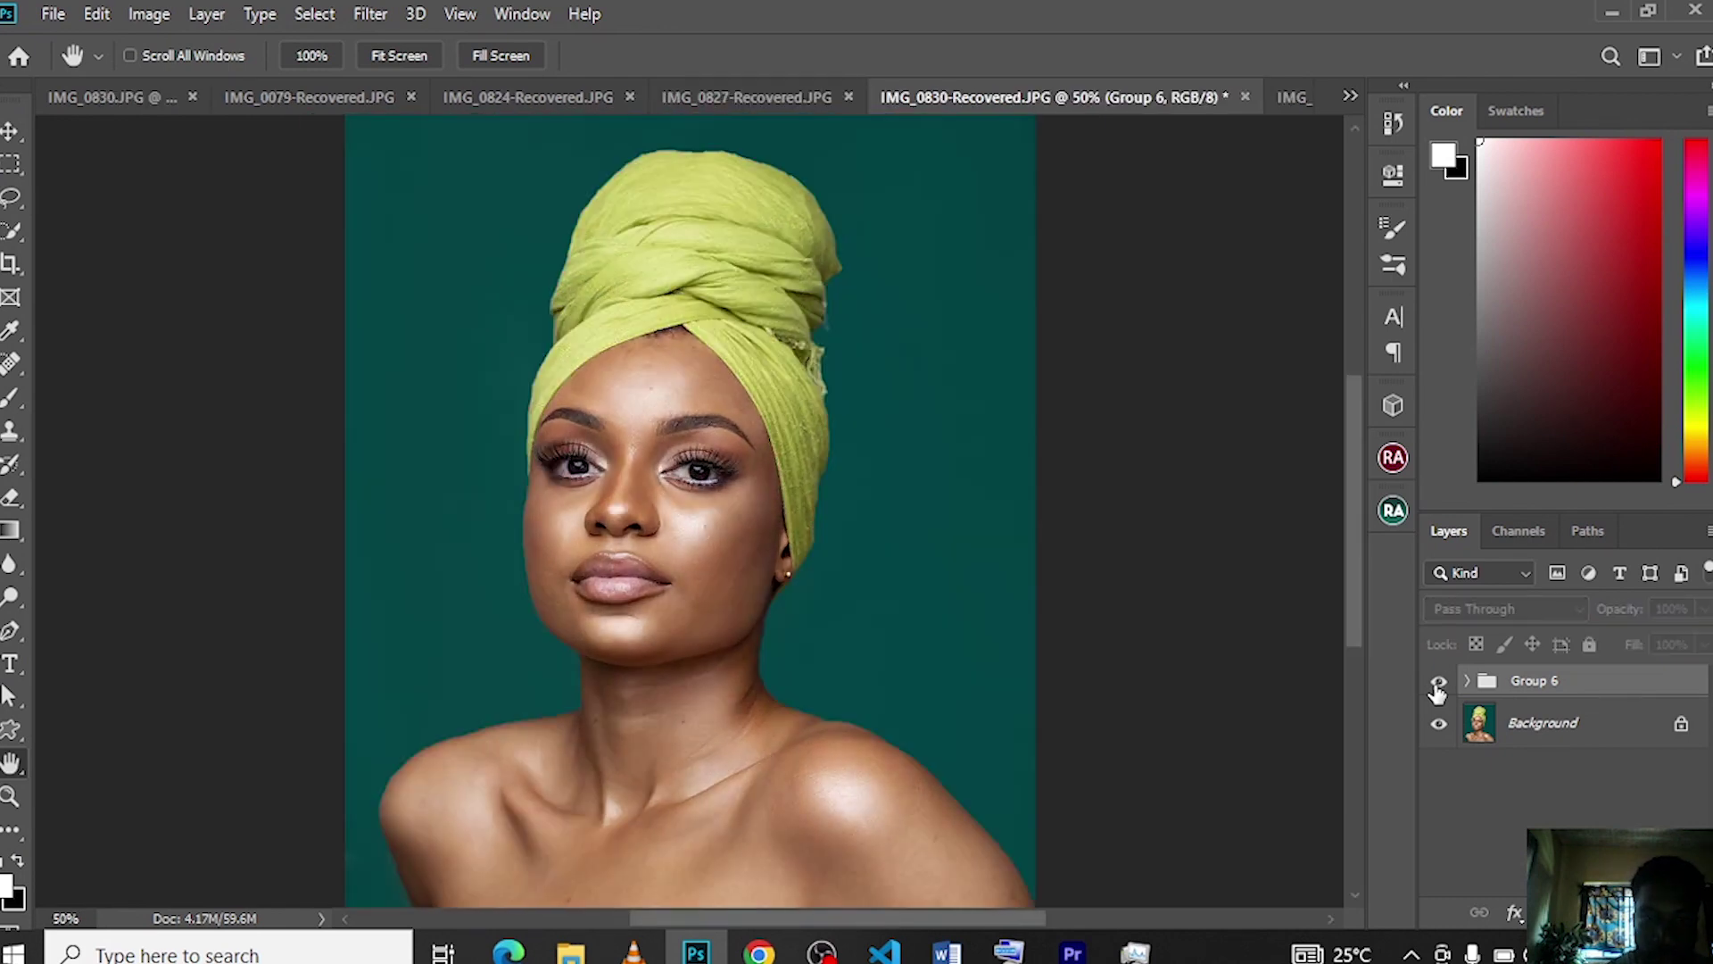
left_click(1438, 687)
left_click(1437, 687)
left_click(1437, 687)
key("ctrl+minus")
key("ctrl+minus")
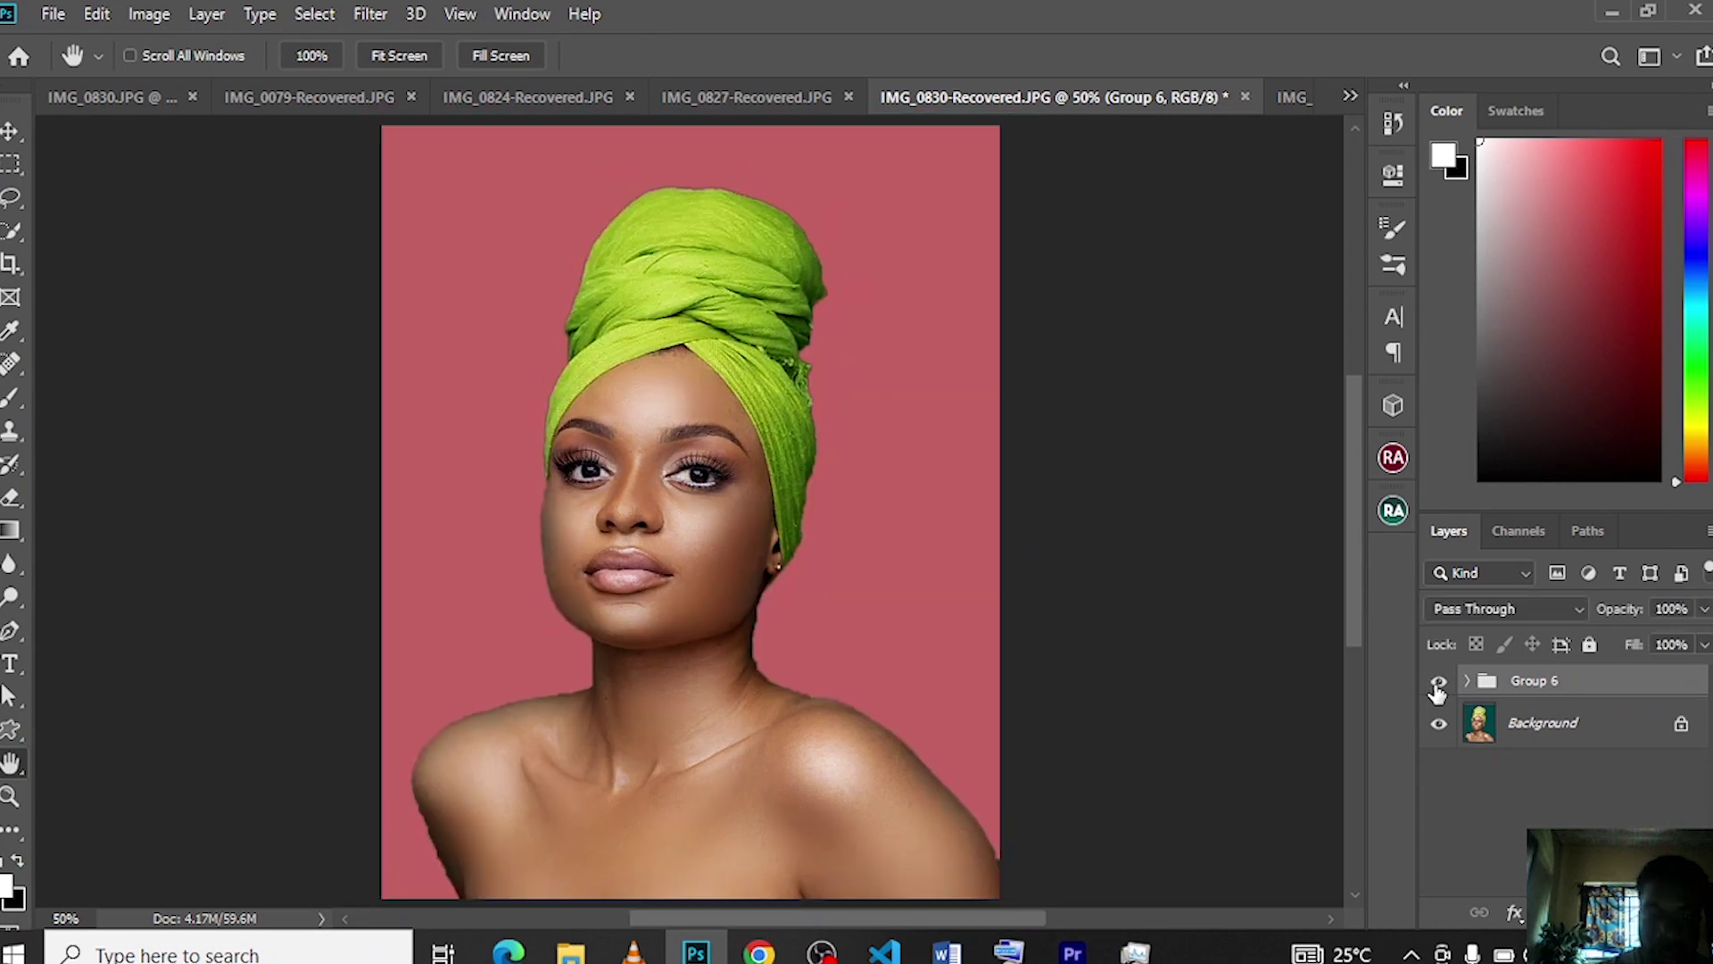